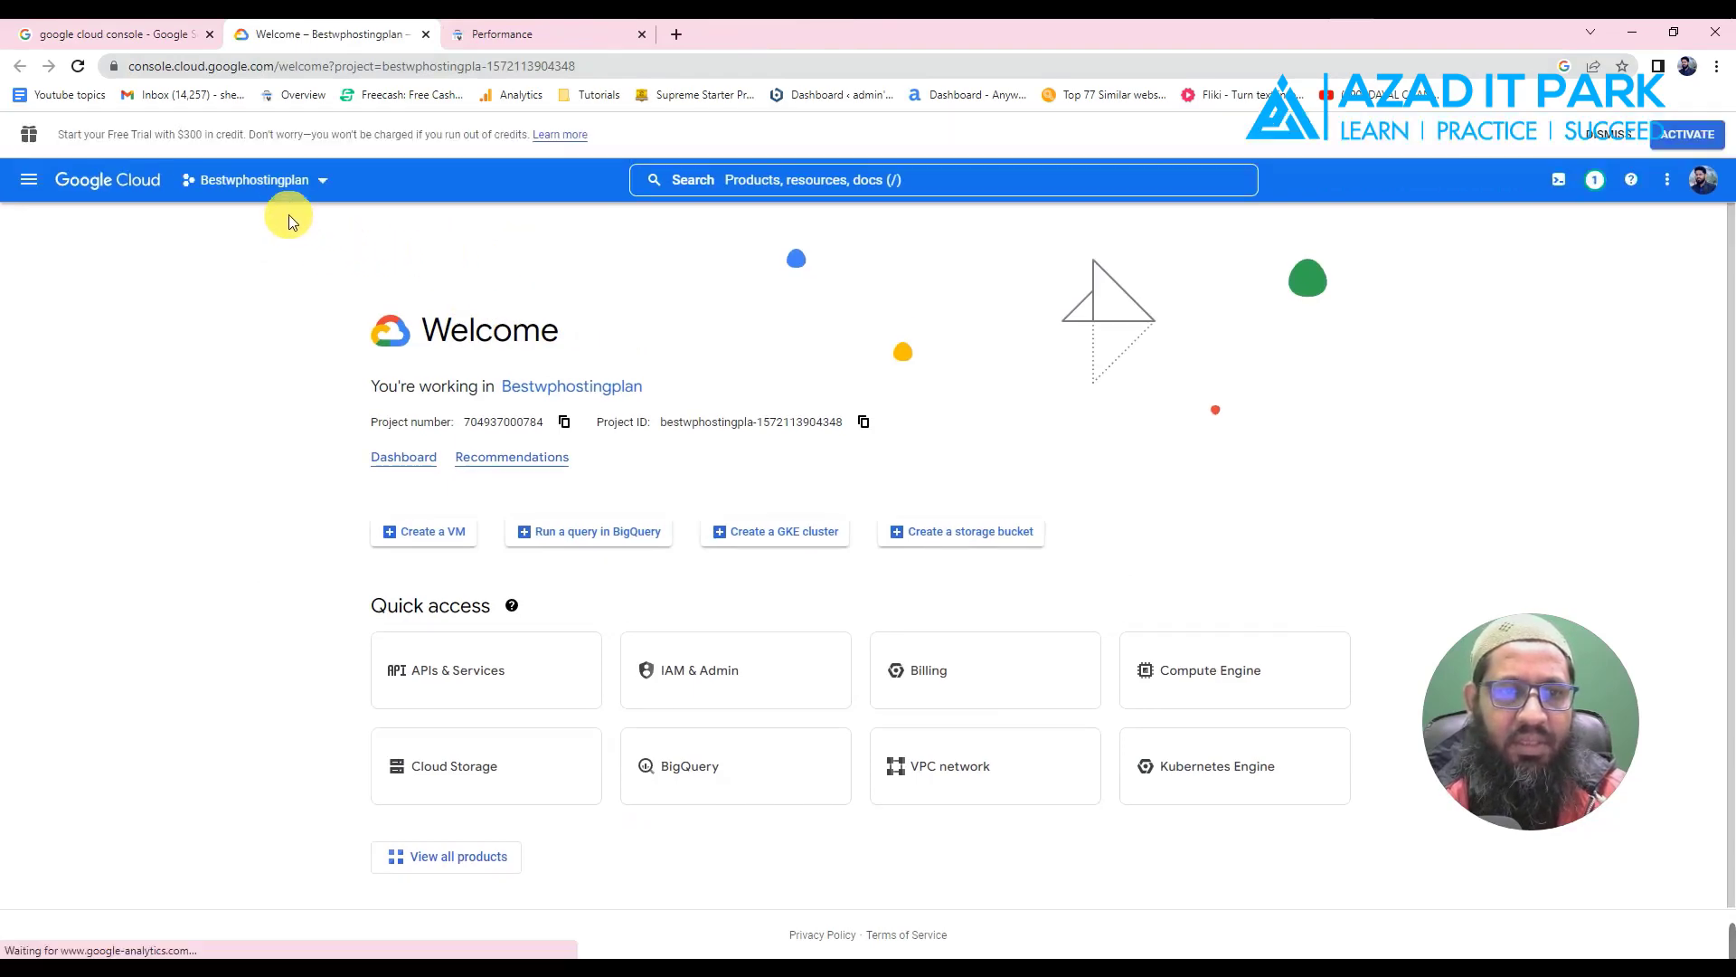
- Open the Select a project dialog and start creating a new project
click(296, 180)
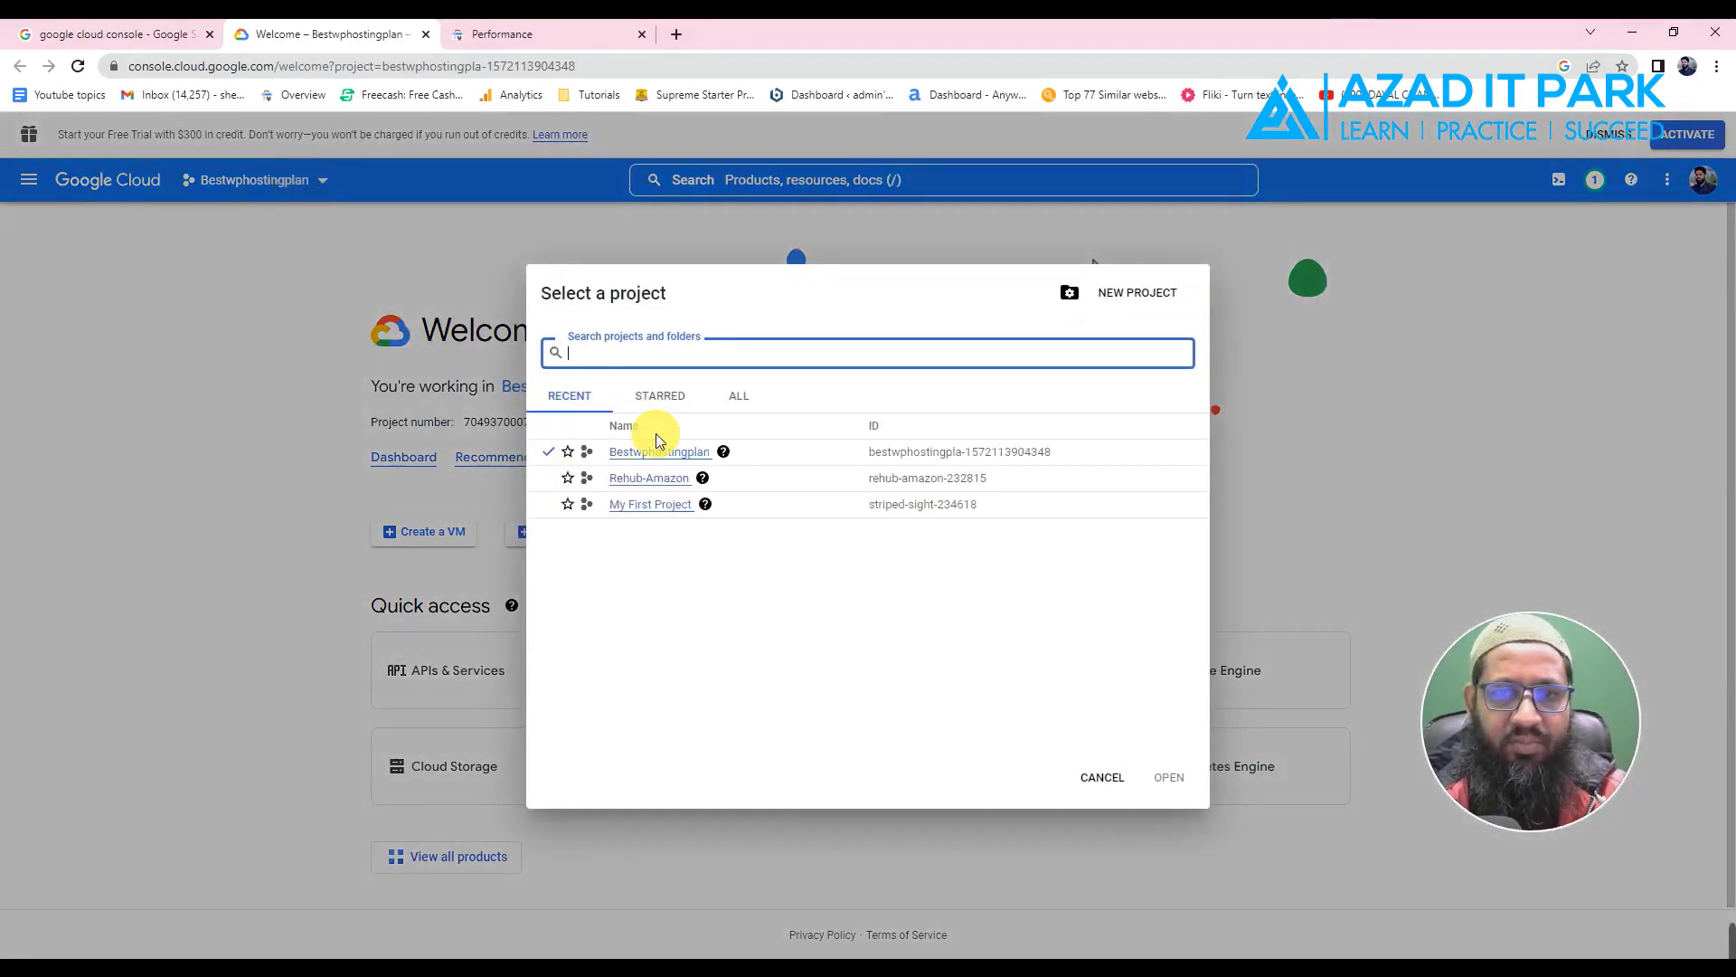
click(1312, 350)
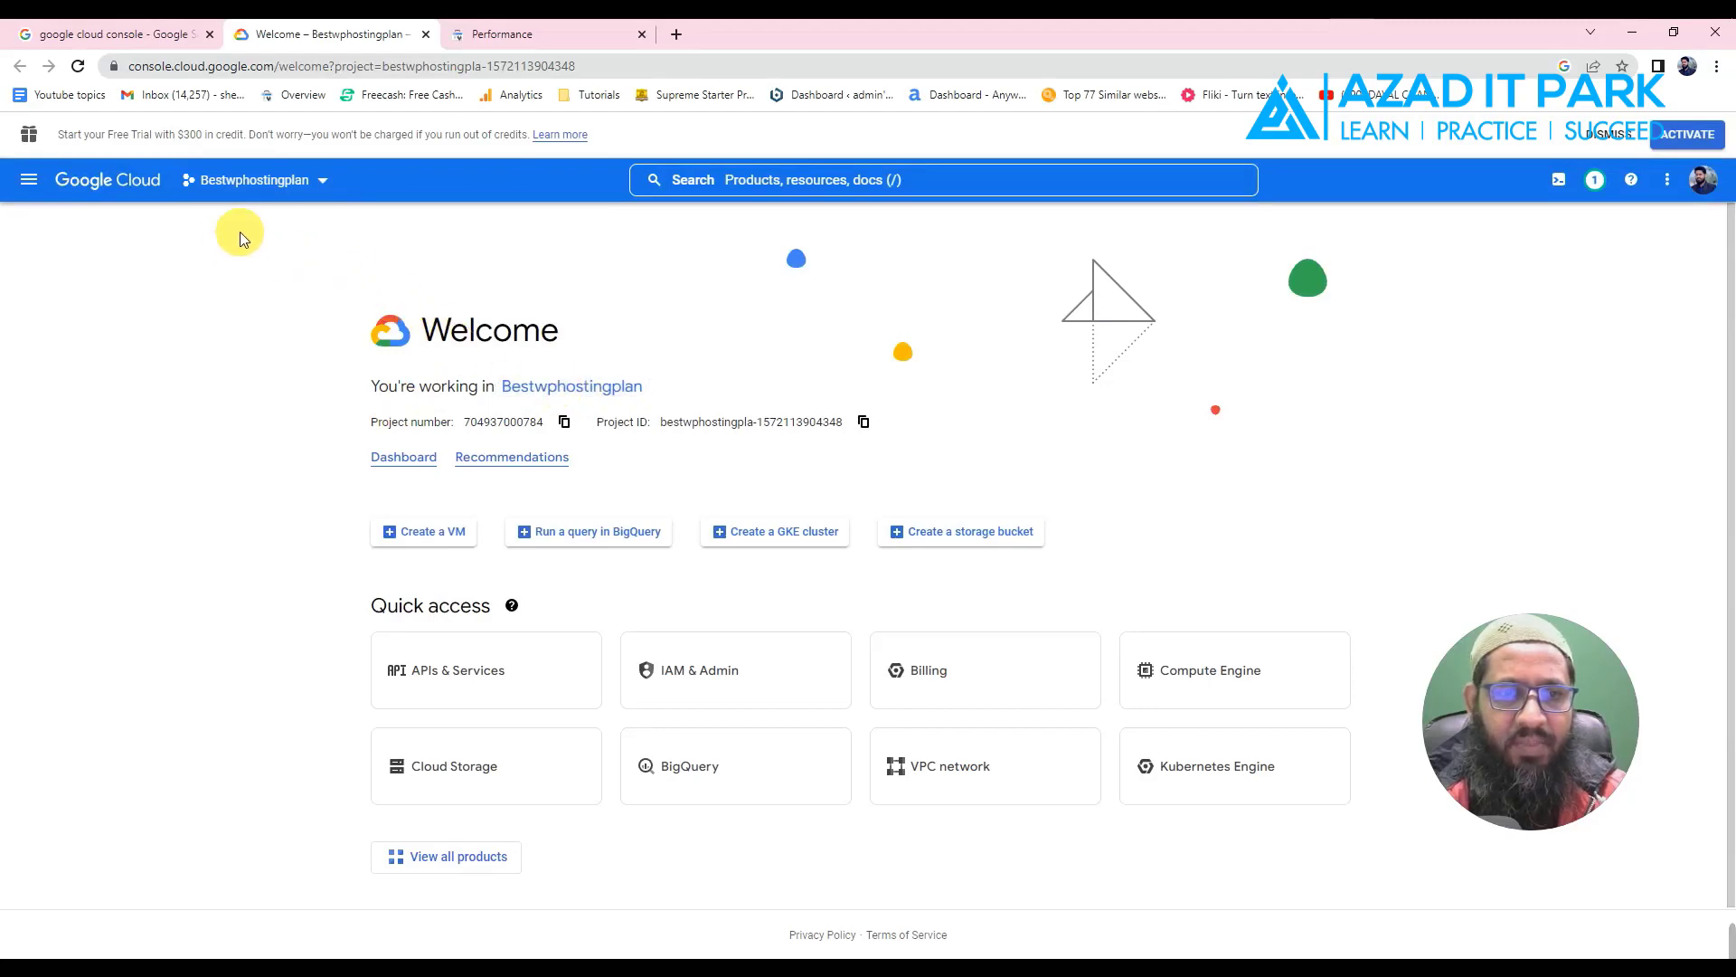
click(263, 184)
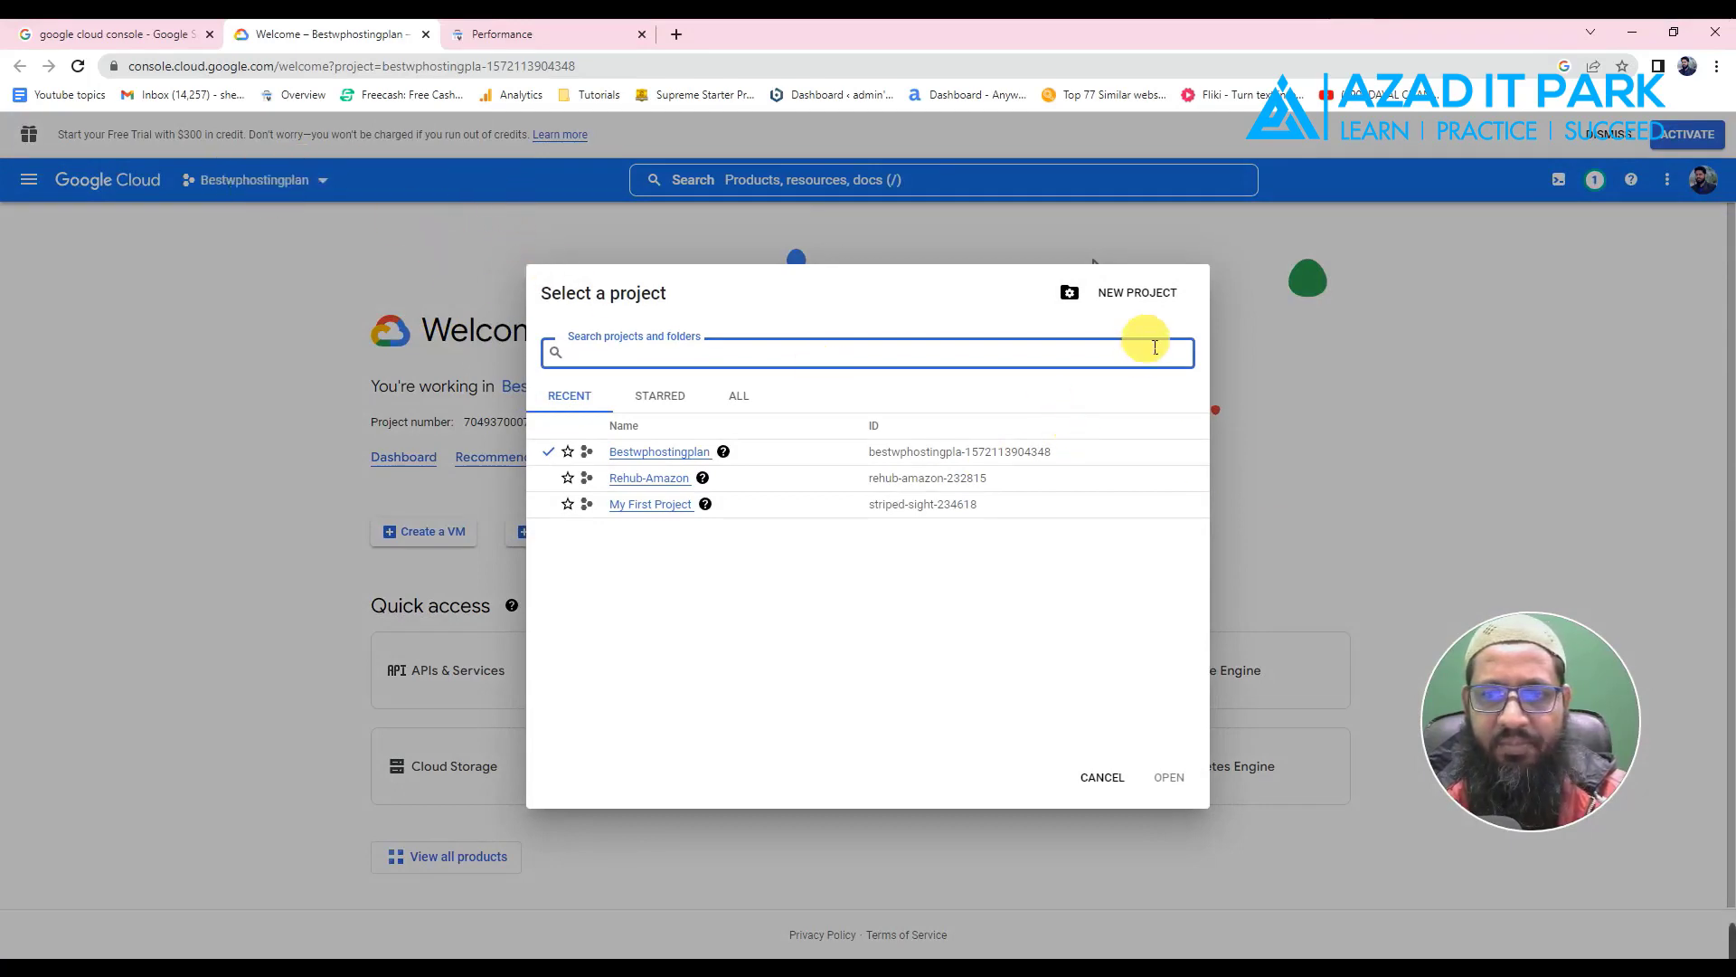
click(1126, 298)
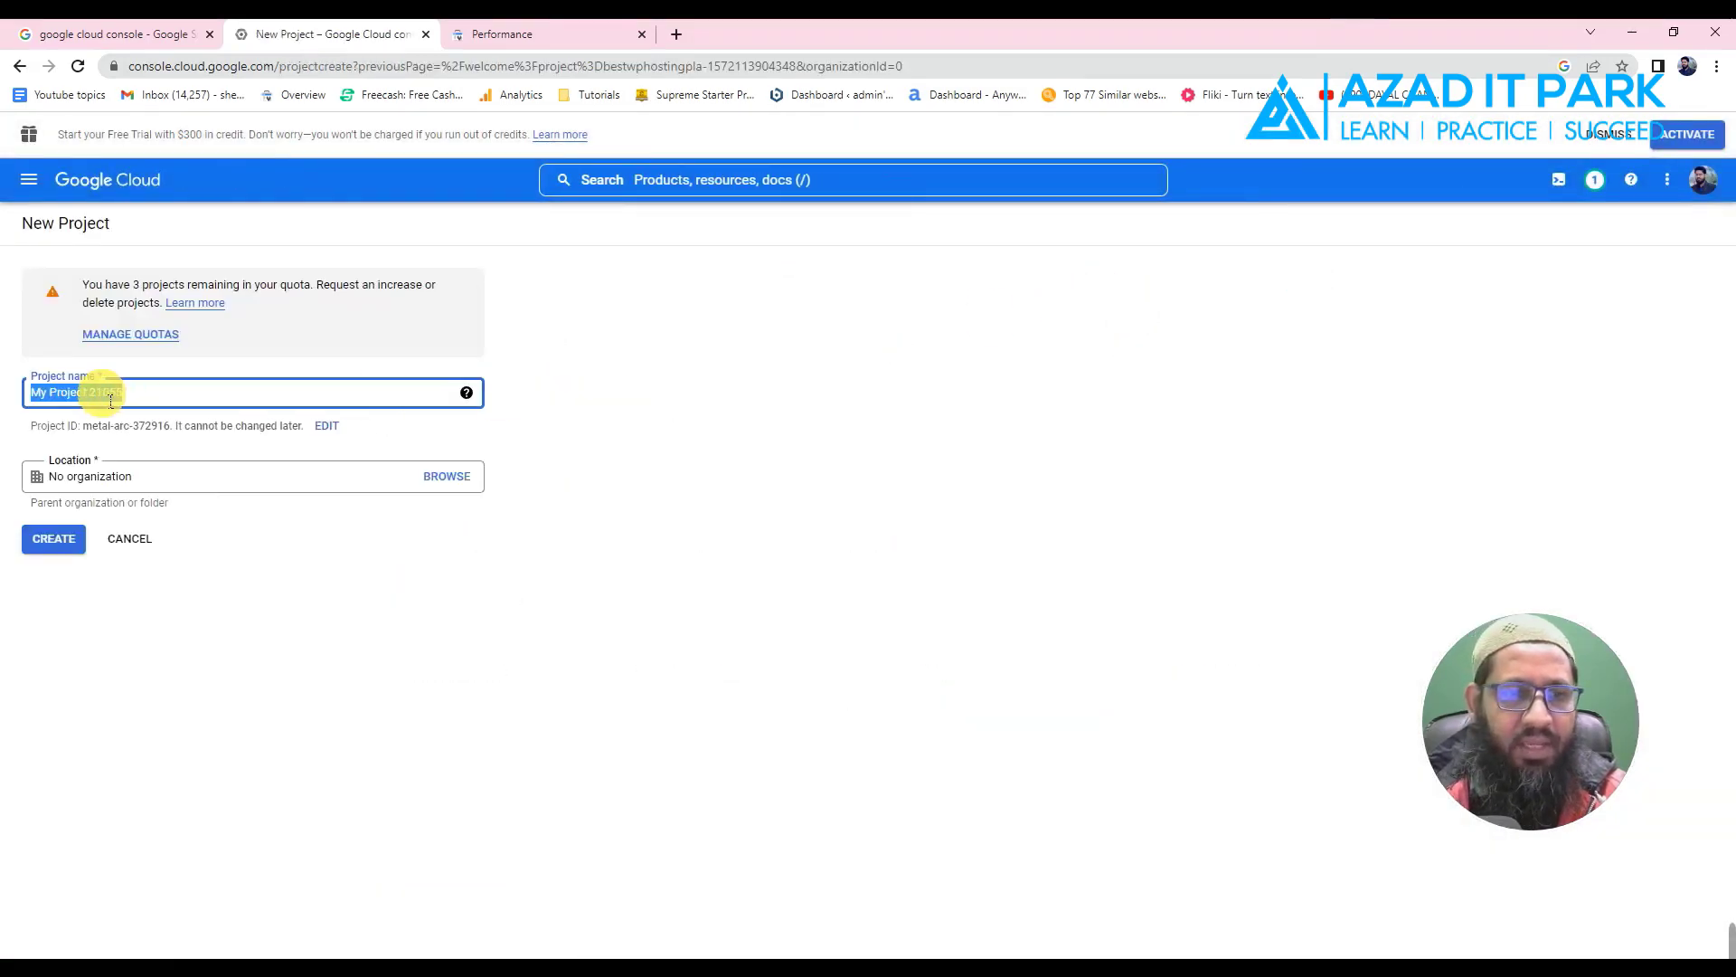
- Copy the goldensportsnews.live address from the website's browser tab for the project name
drag(147, 401, 48, 398)
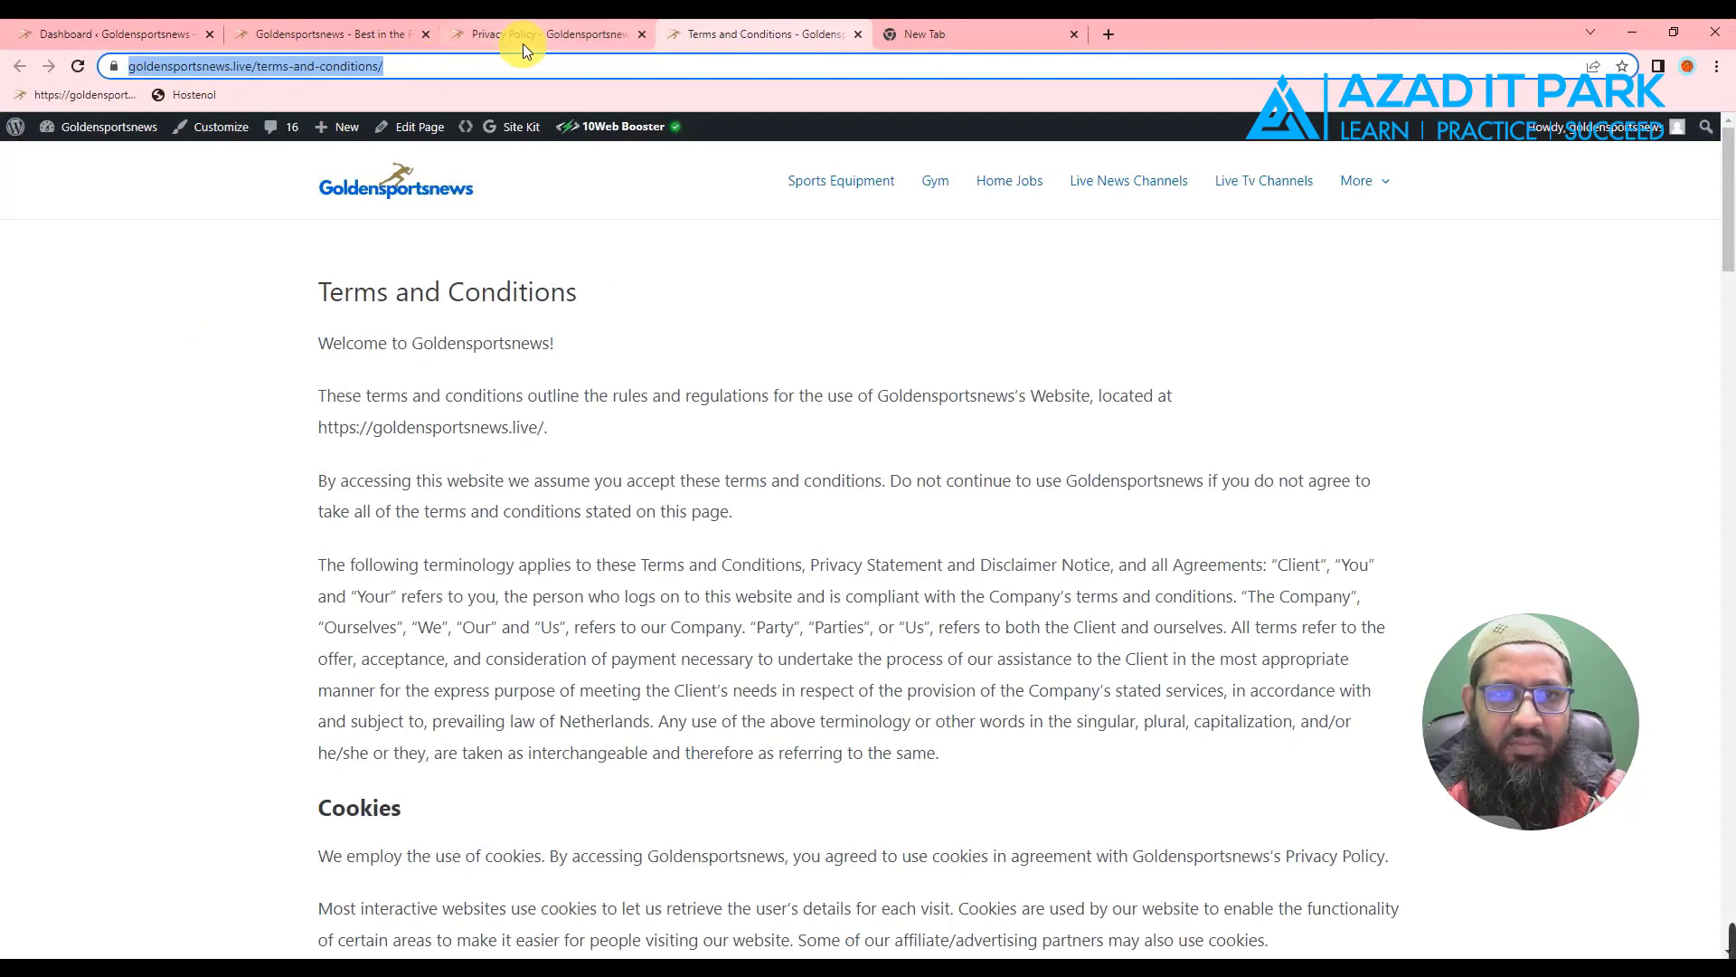
click(273, 45)
click(225, 68)
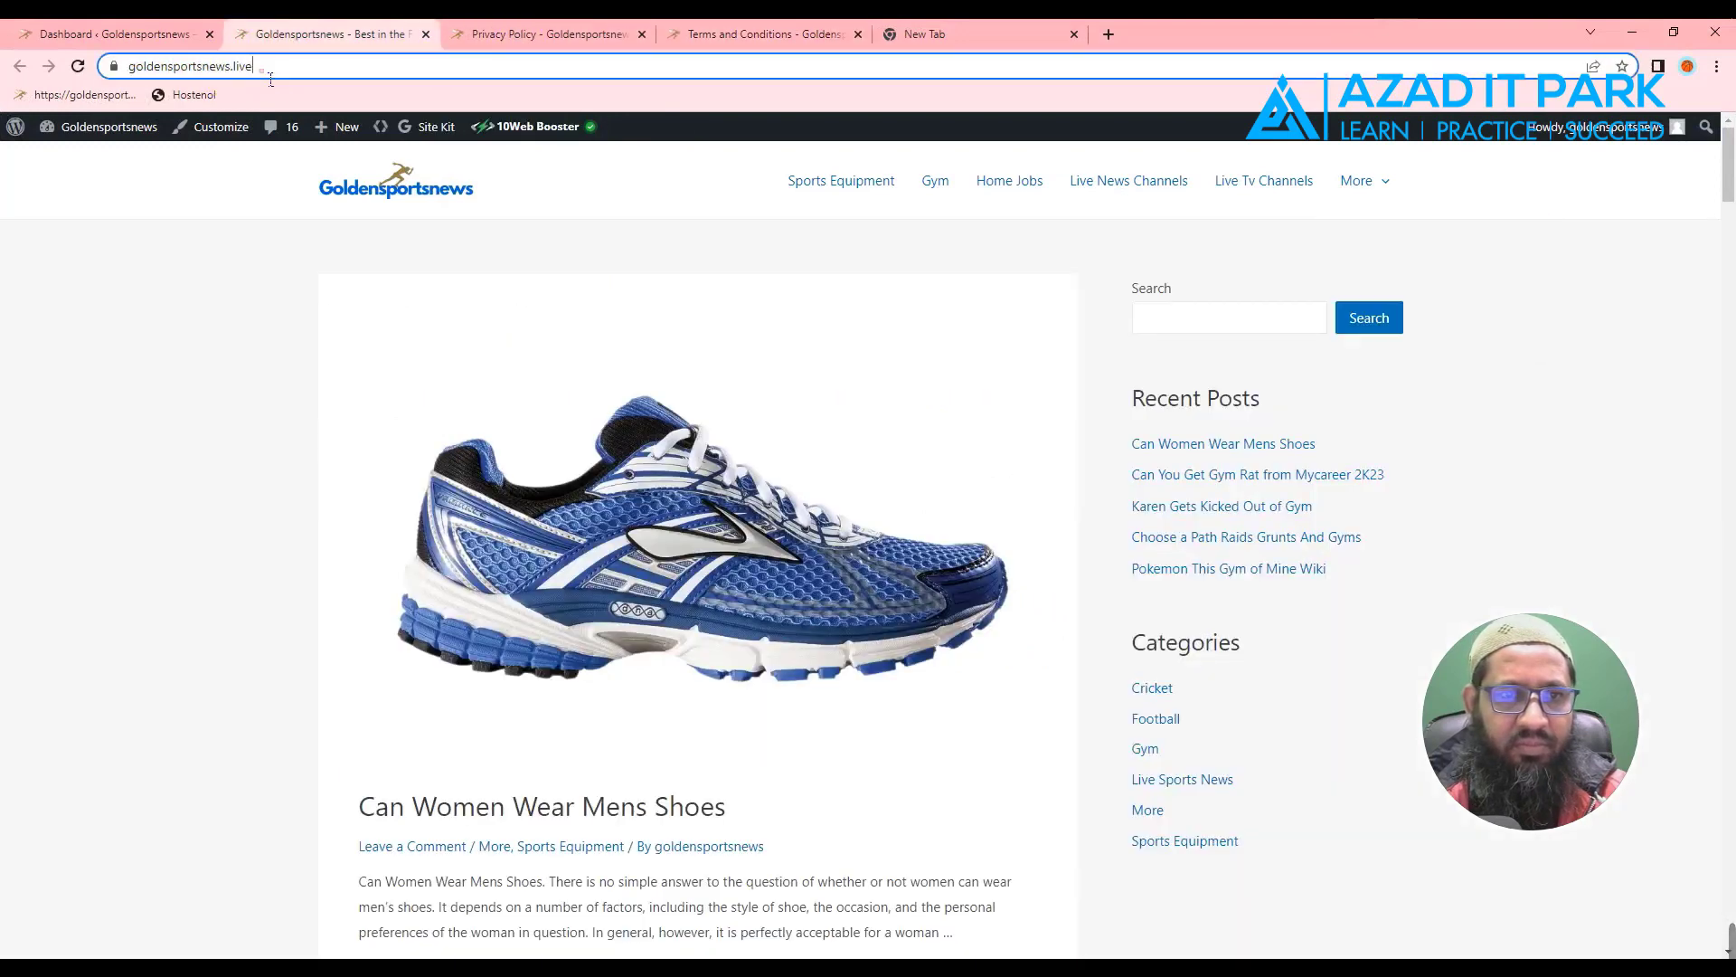
right_click(225, 68)
click(279, 170)
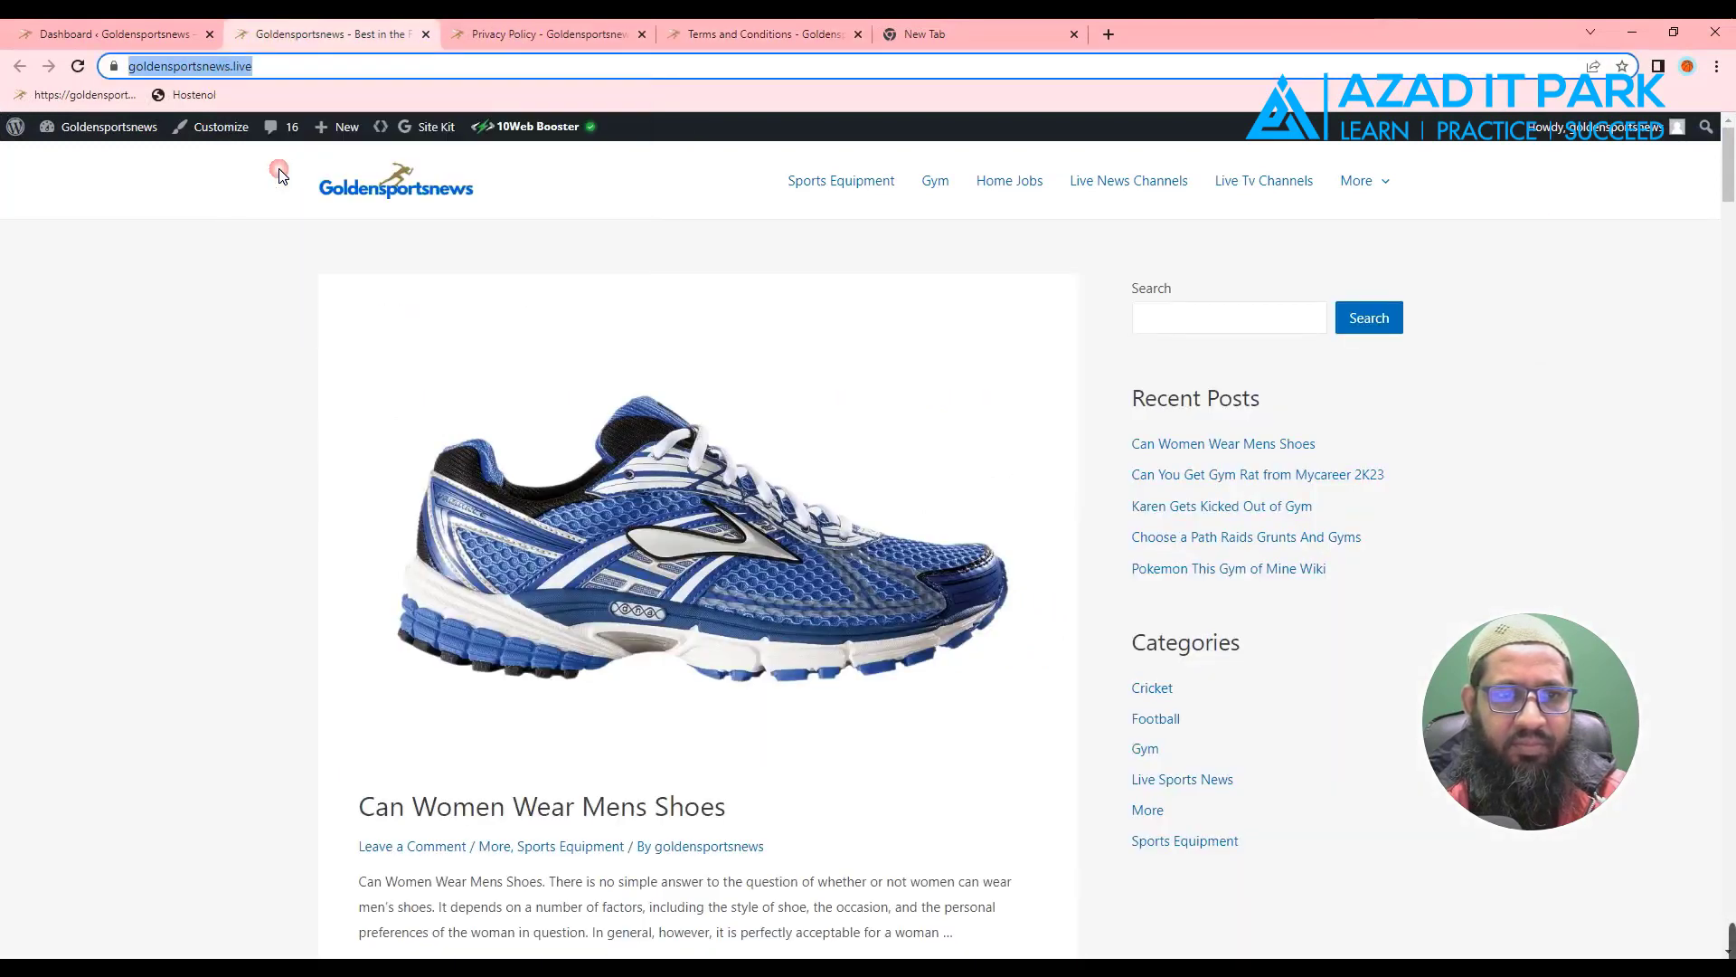
key(alt+Tab)
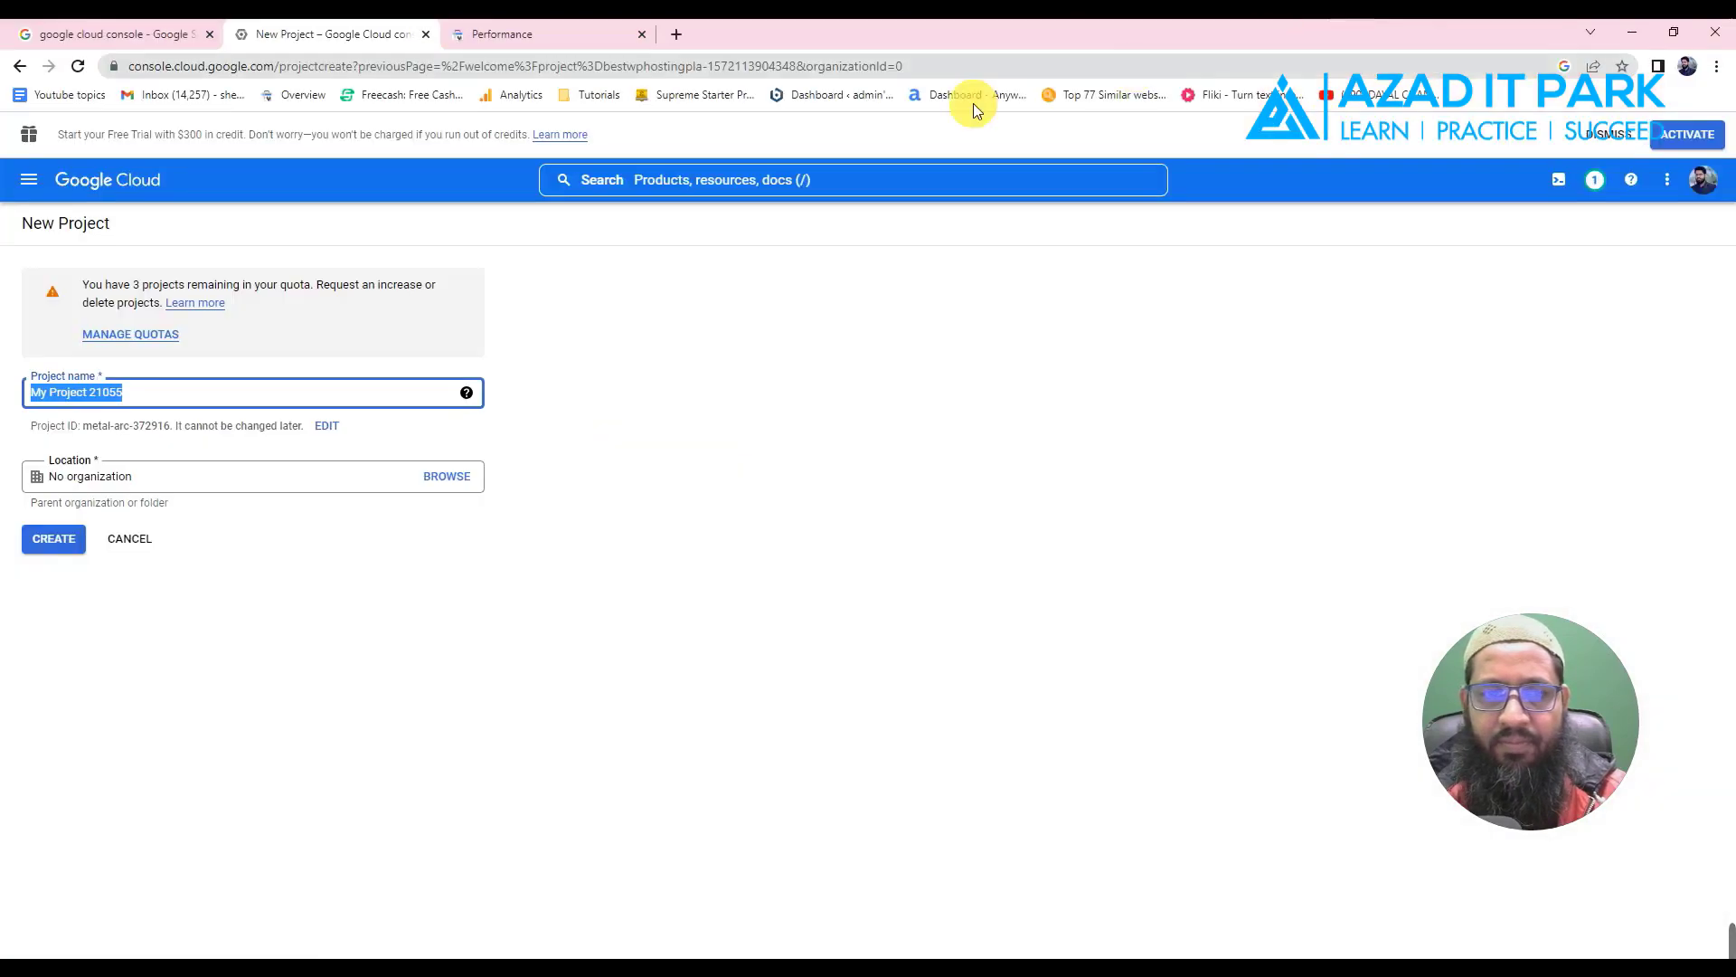
- Paste the address, trim it to 'goldensportsnews' as the project name, and create the project
right_click(117, 407)
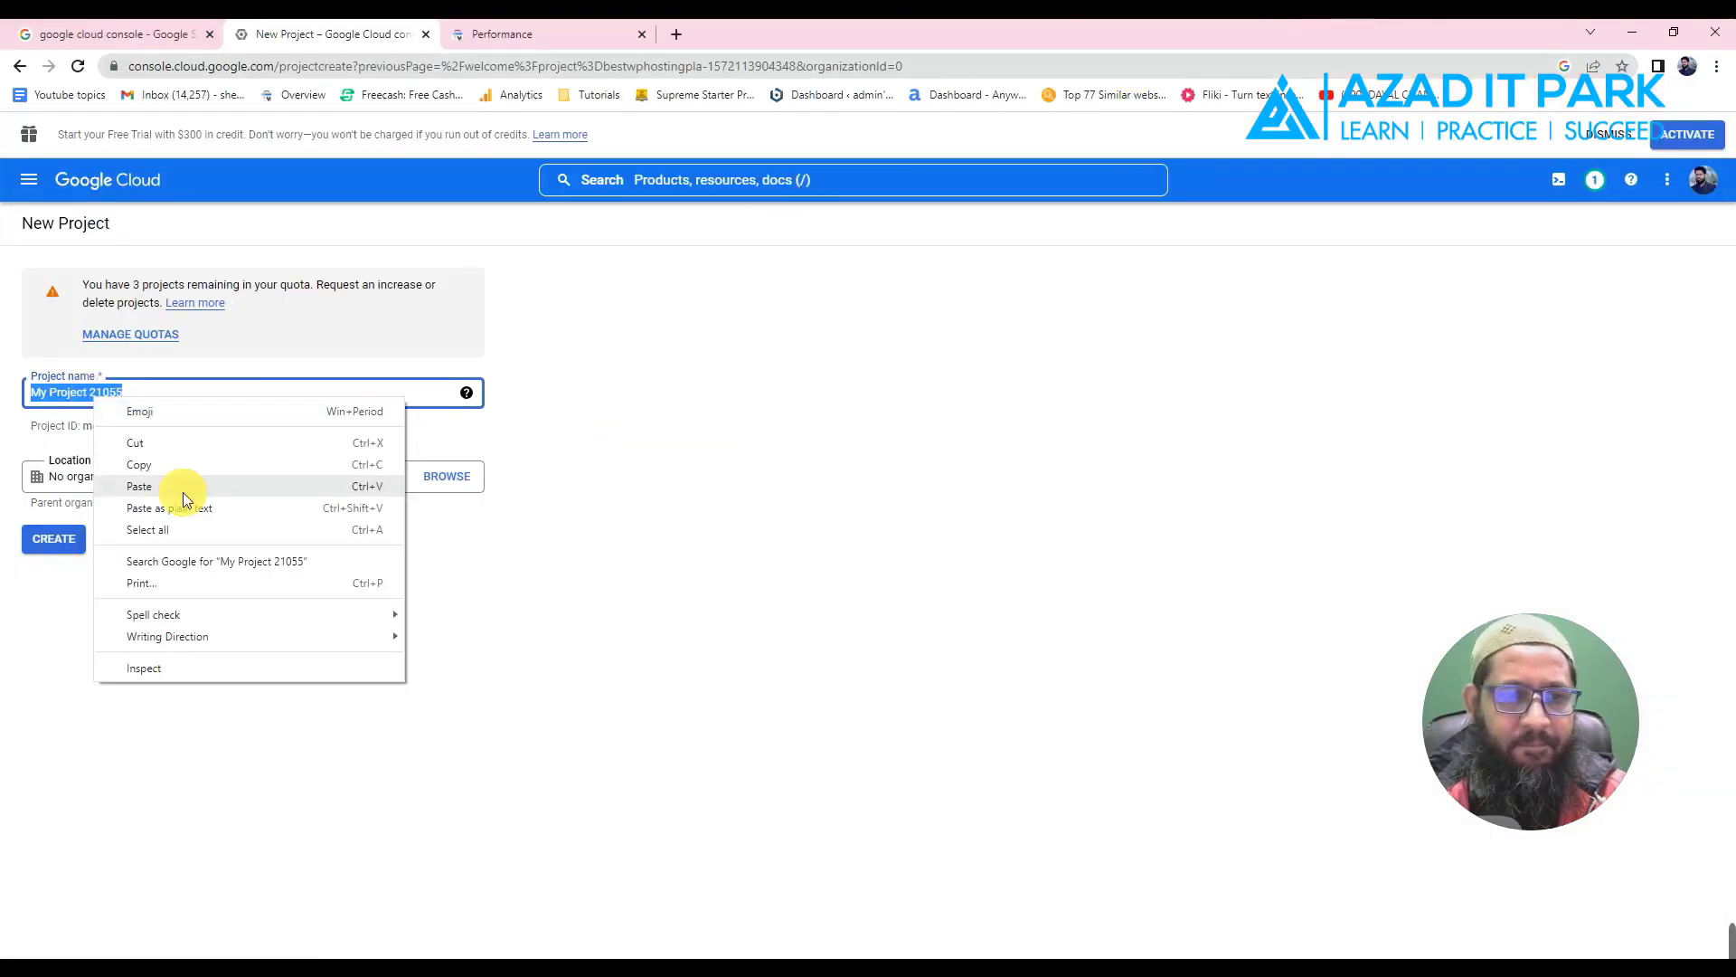
click(150, 487)
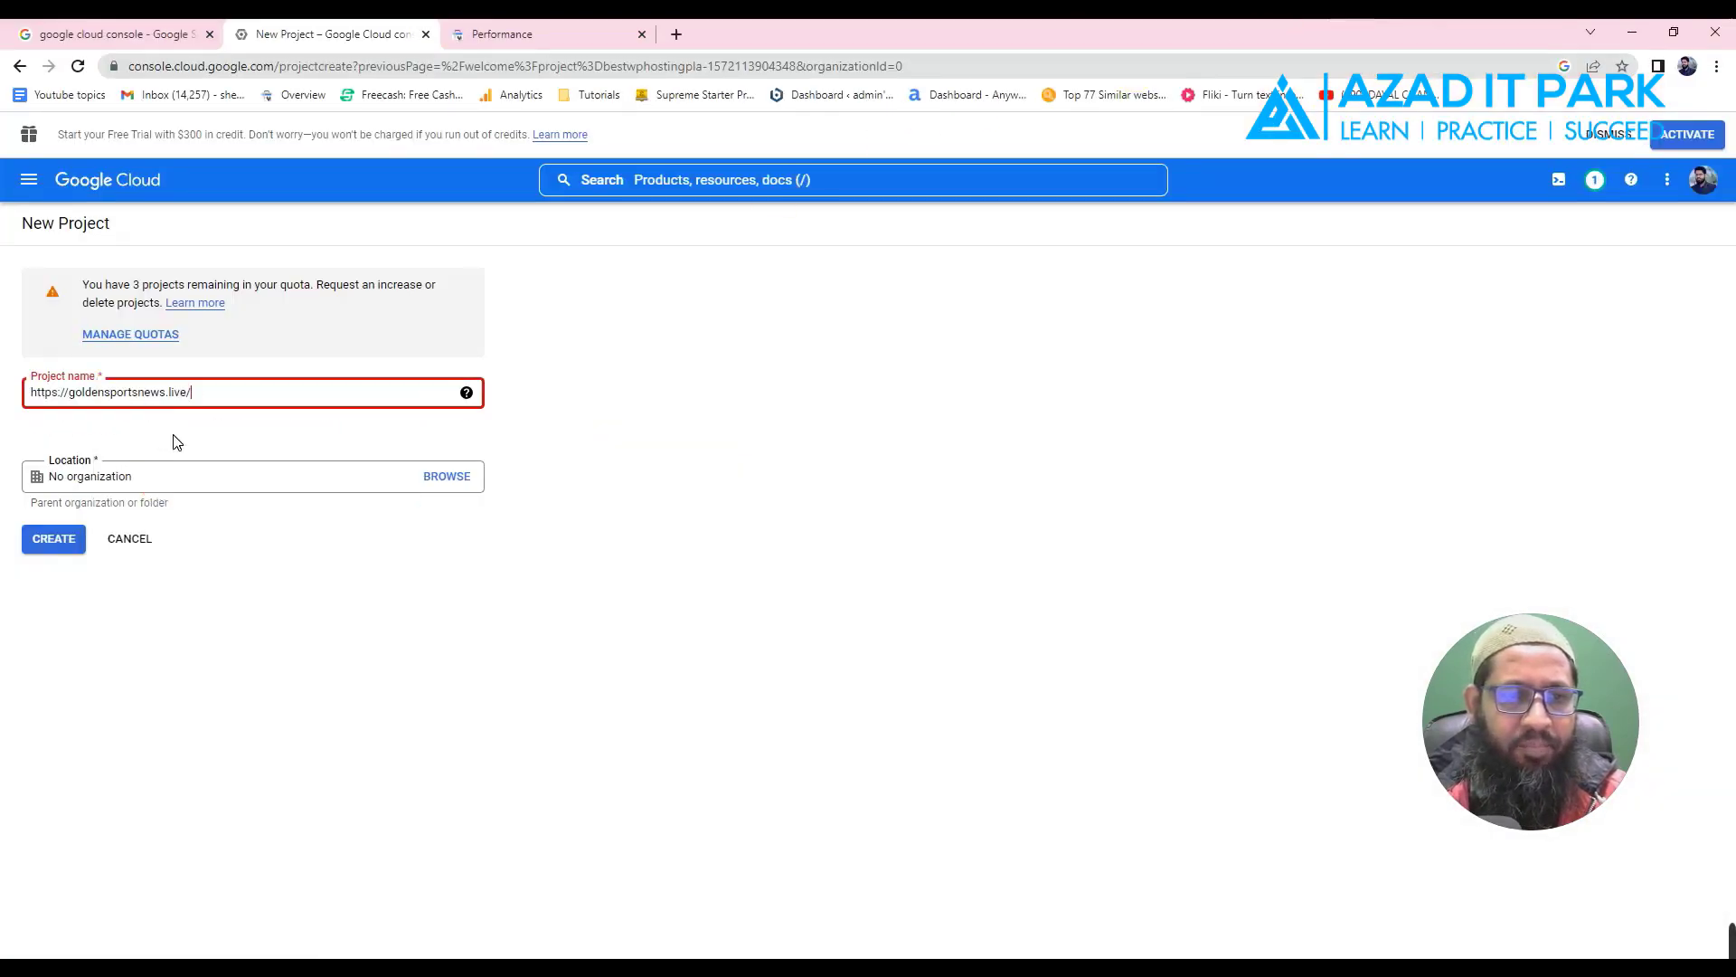
click(72, 395)
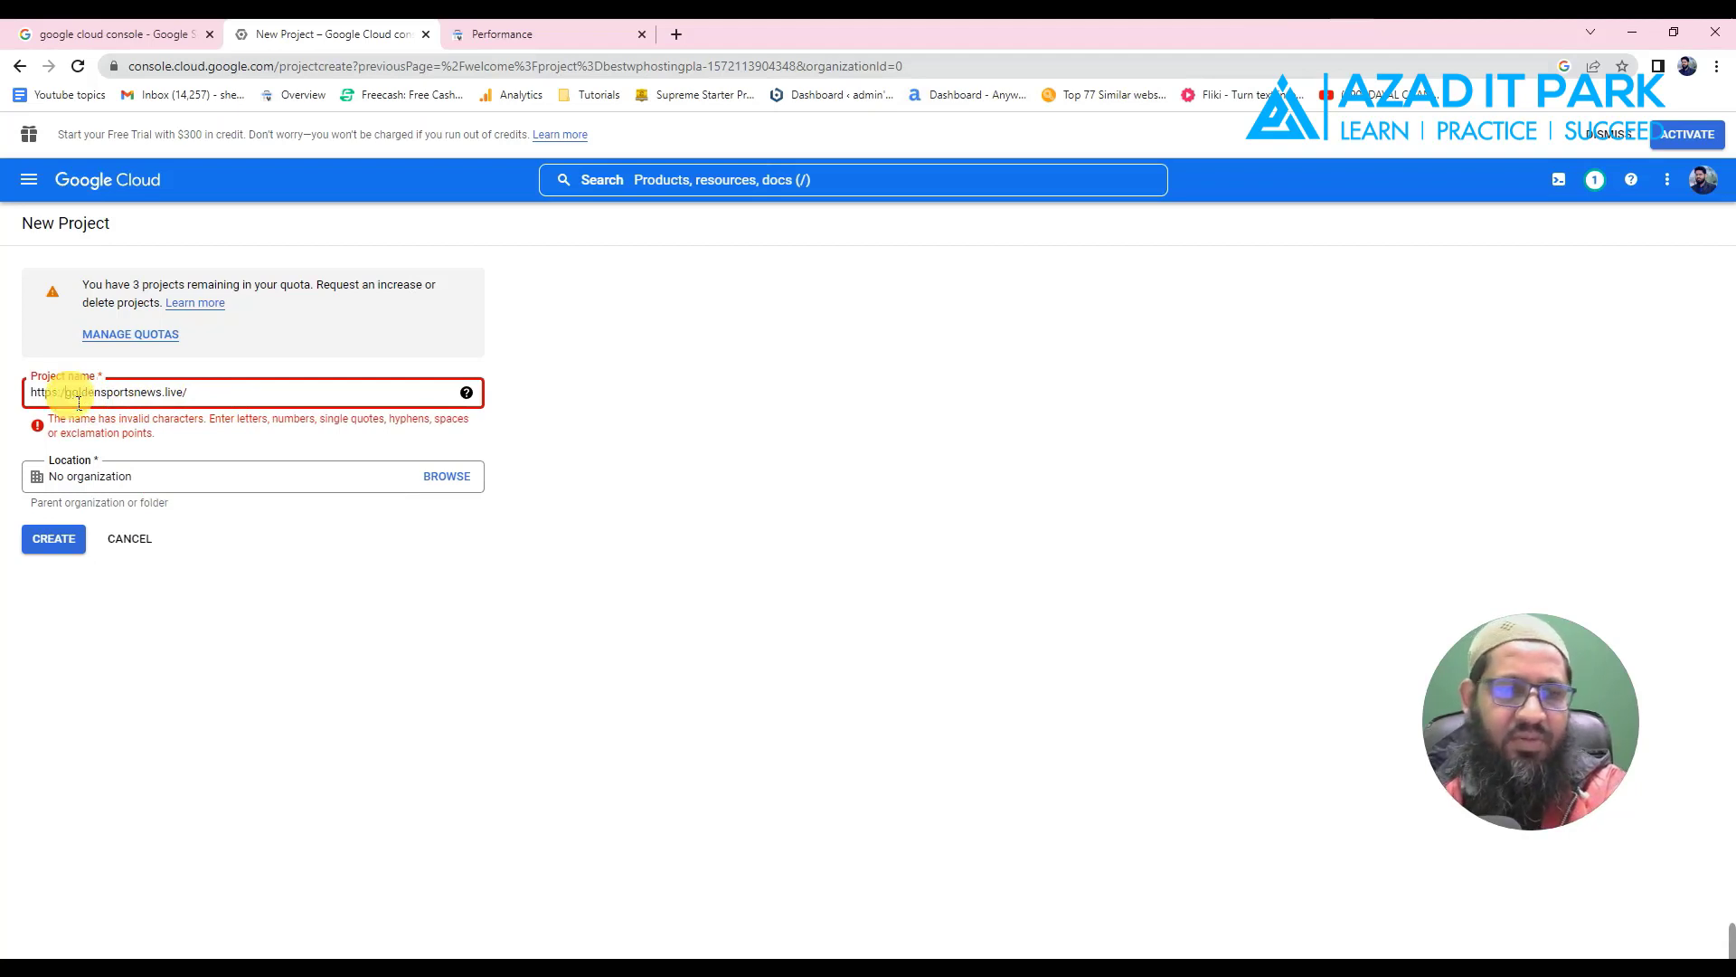
key(BackSpace)
key(BackSpace)
key(BackSpace)
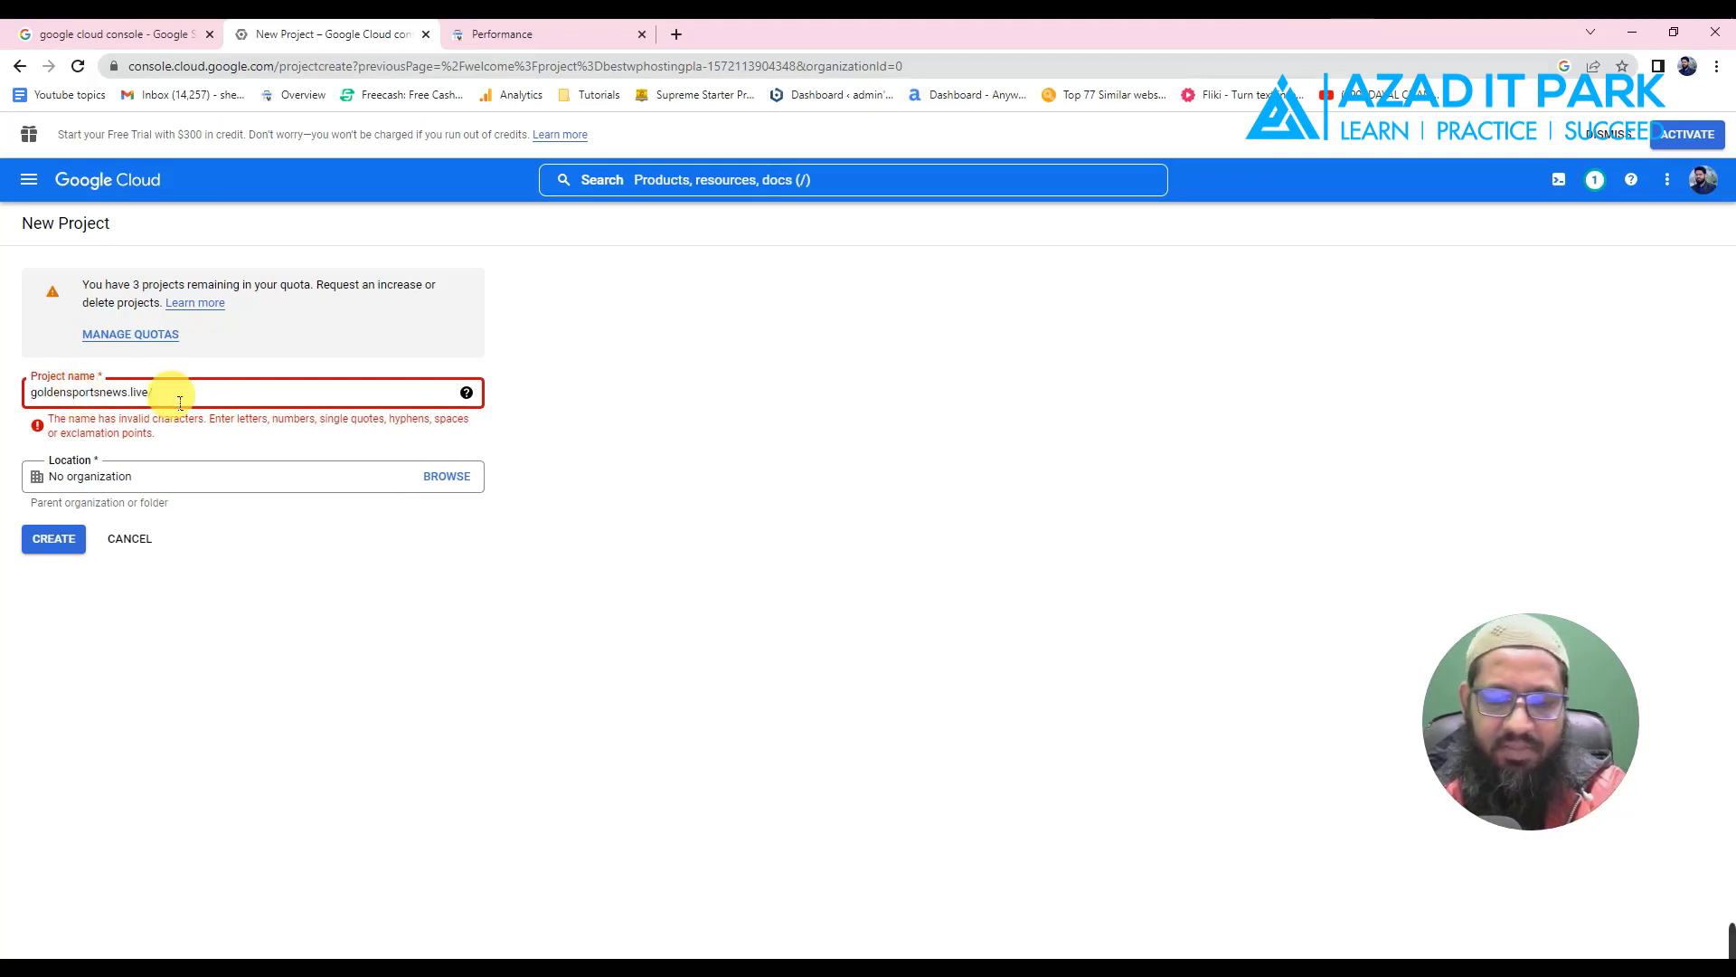
key(BackSpace)
key(BackSpace)
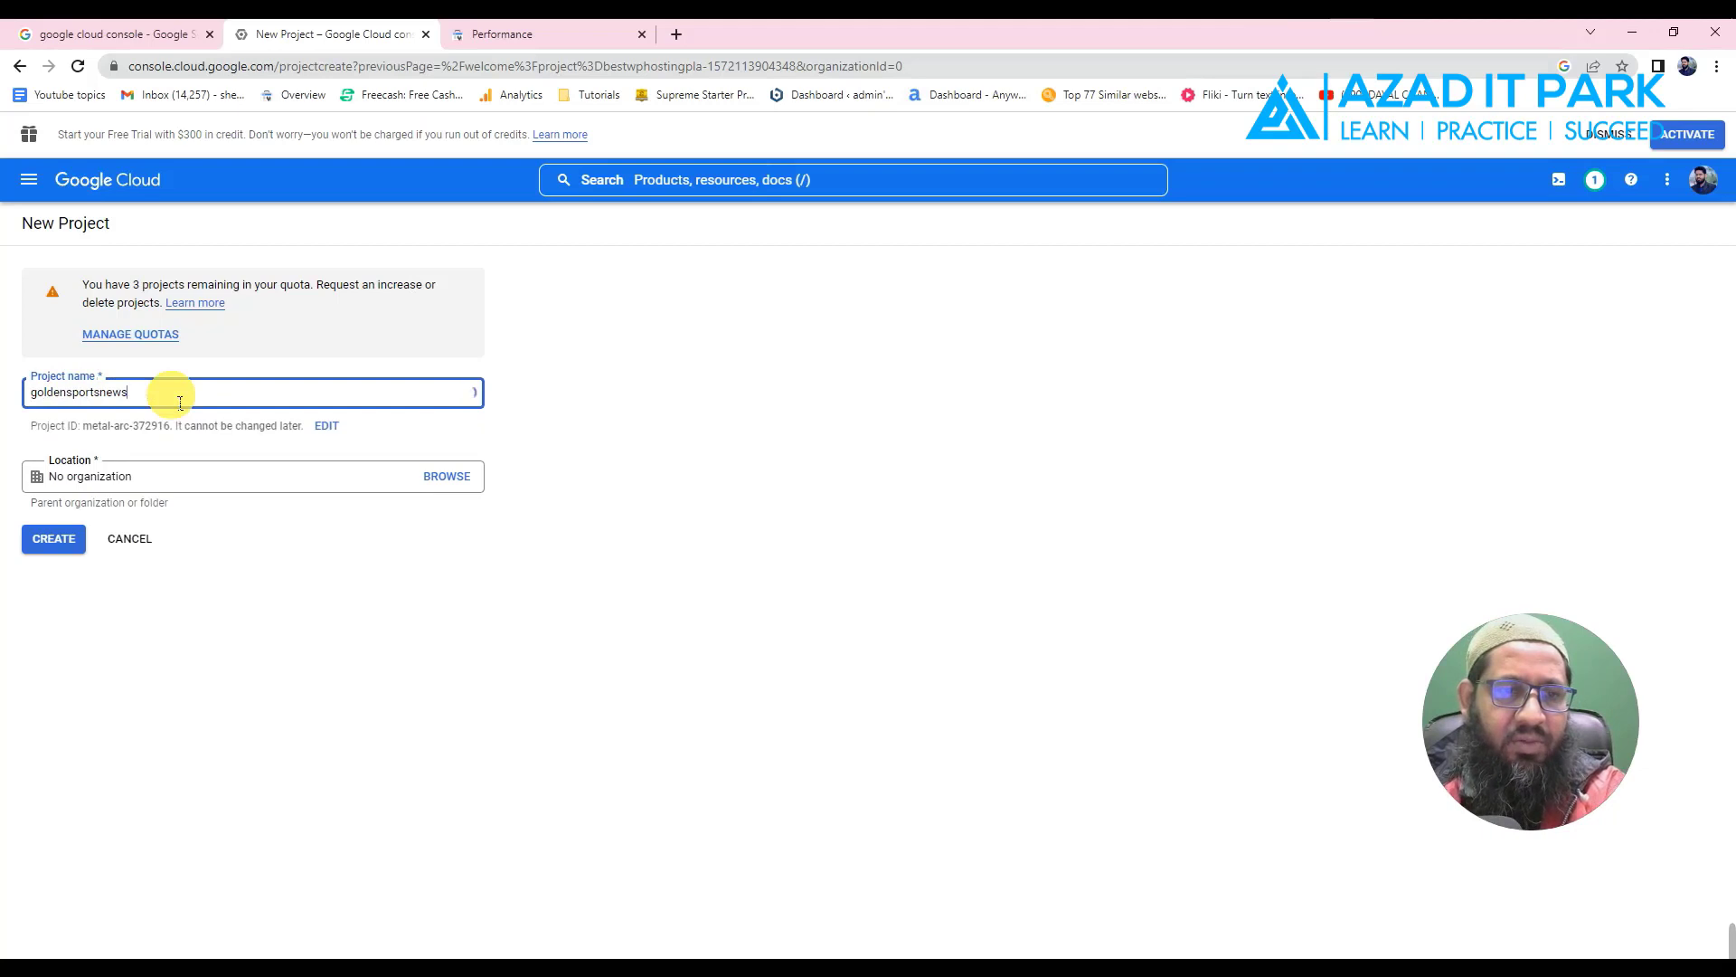
click(560, 369)
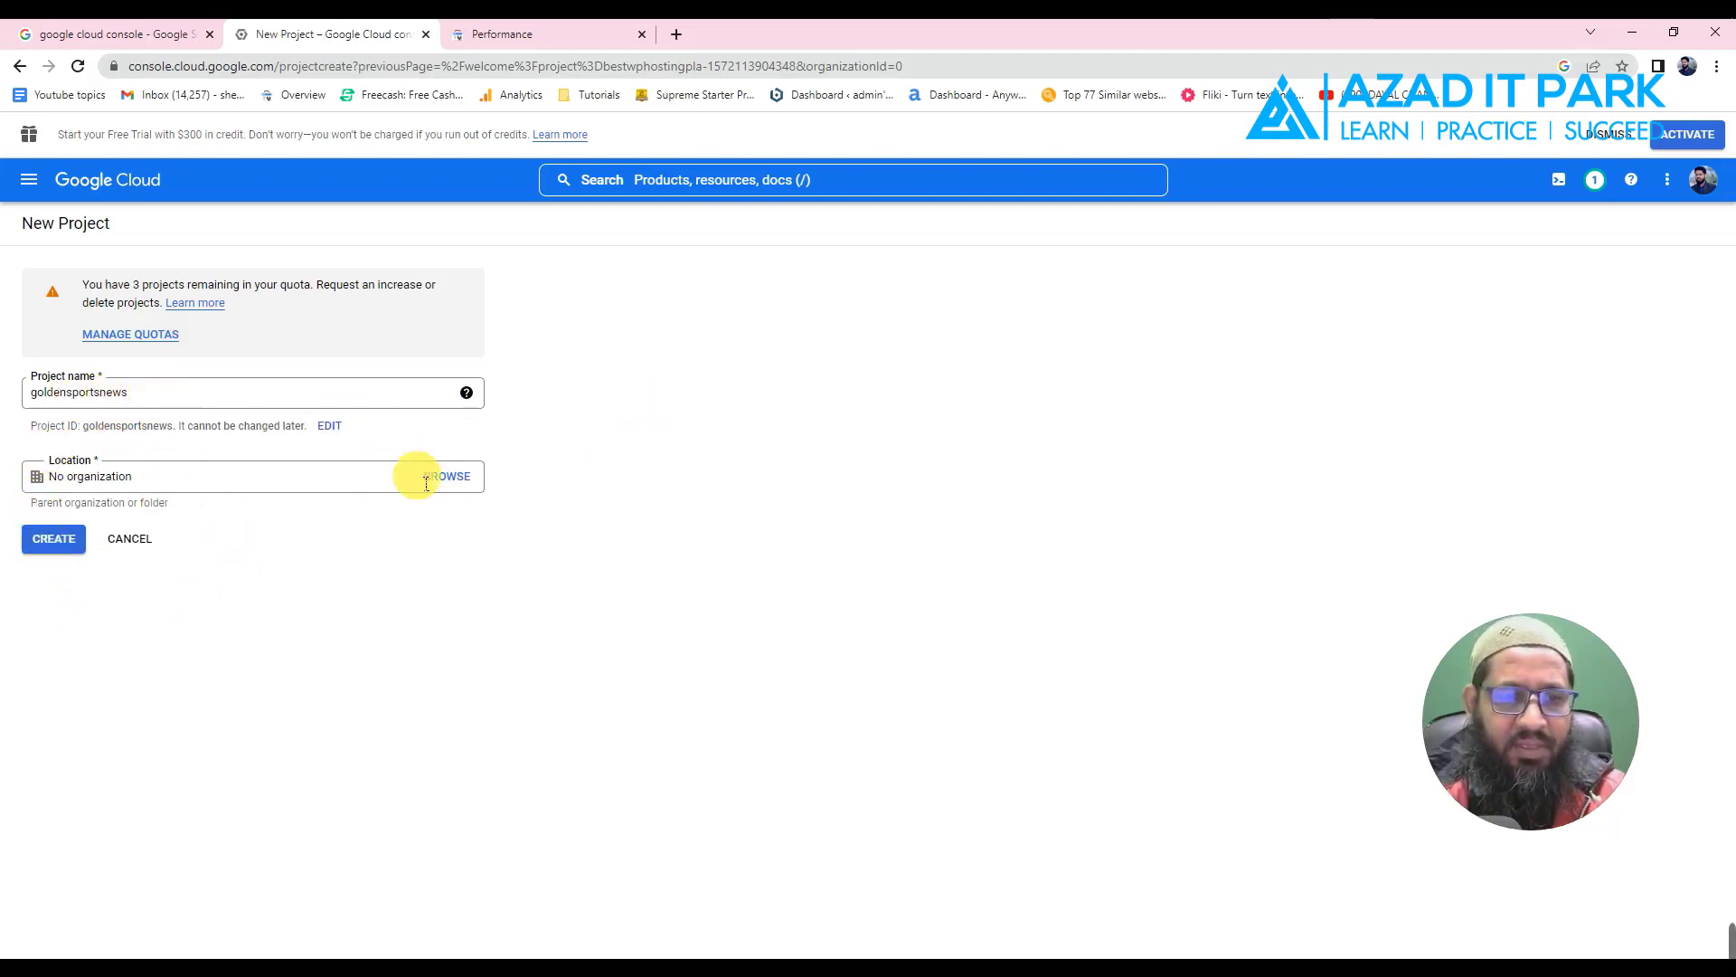
click(54, 540)
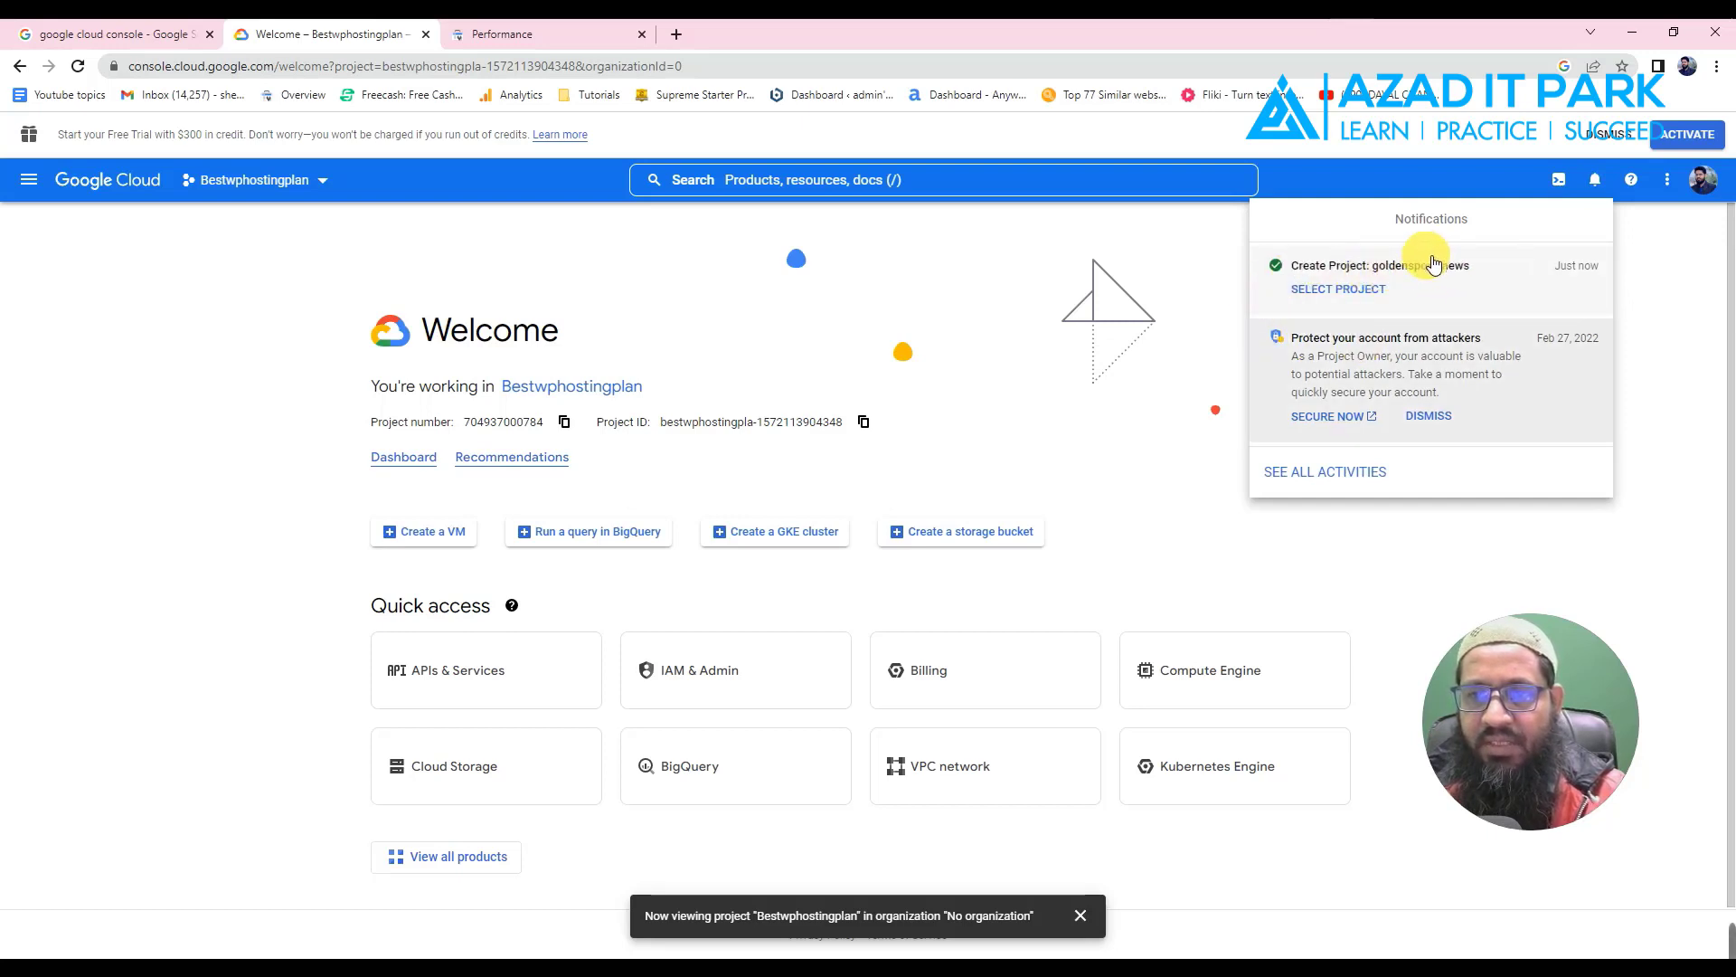
- Select goldensportsnews from its creation notification to make it the active project
click(1337, 297)
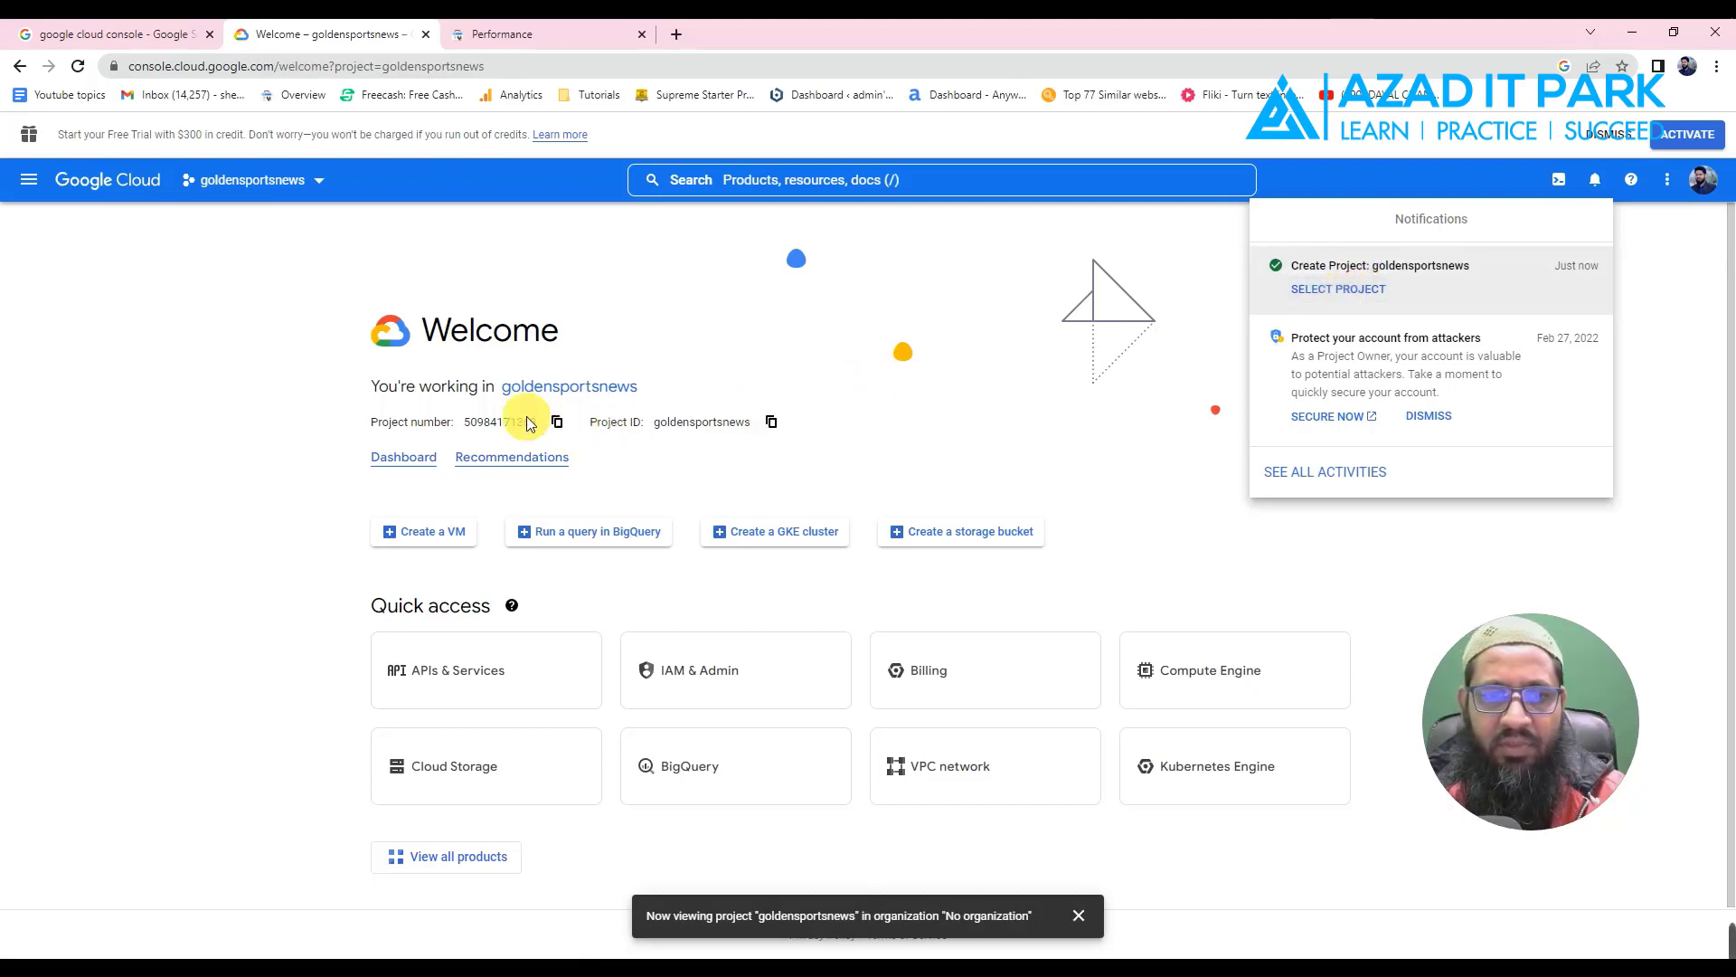
click(1340, 297)
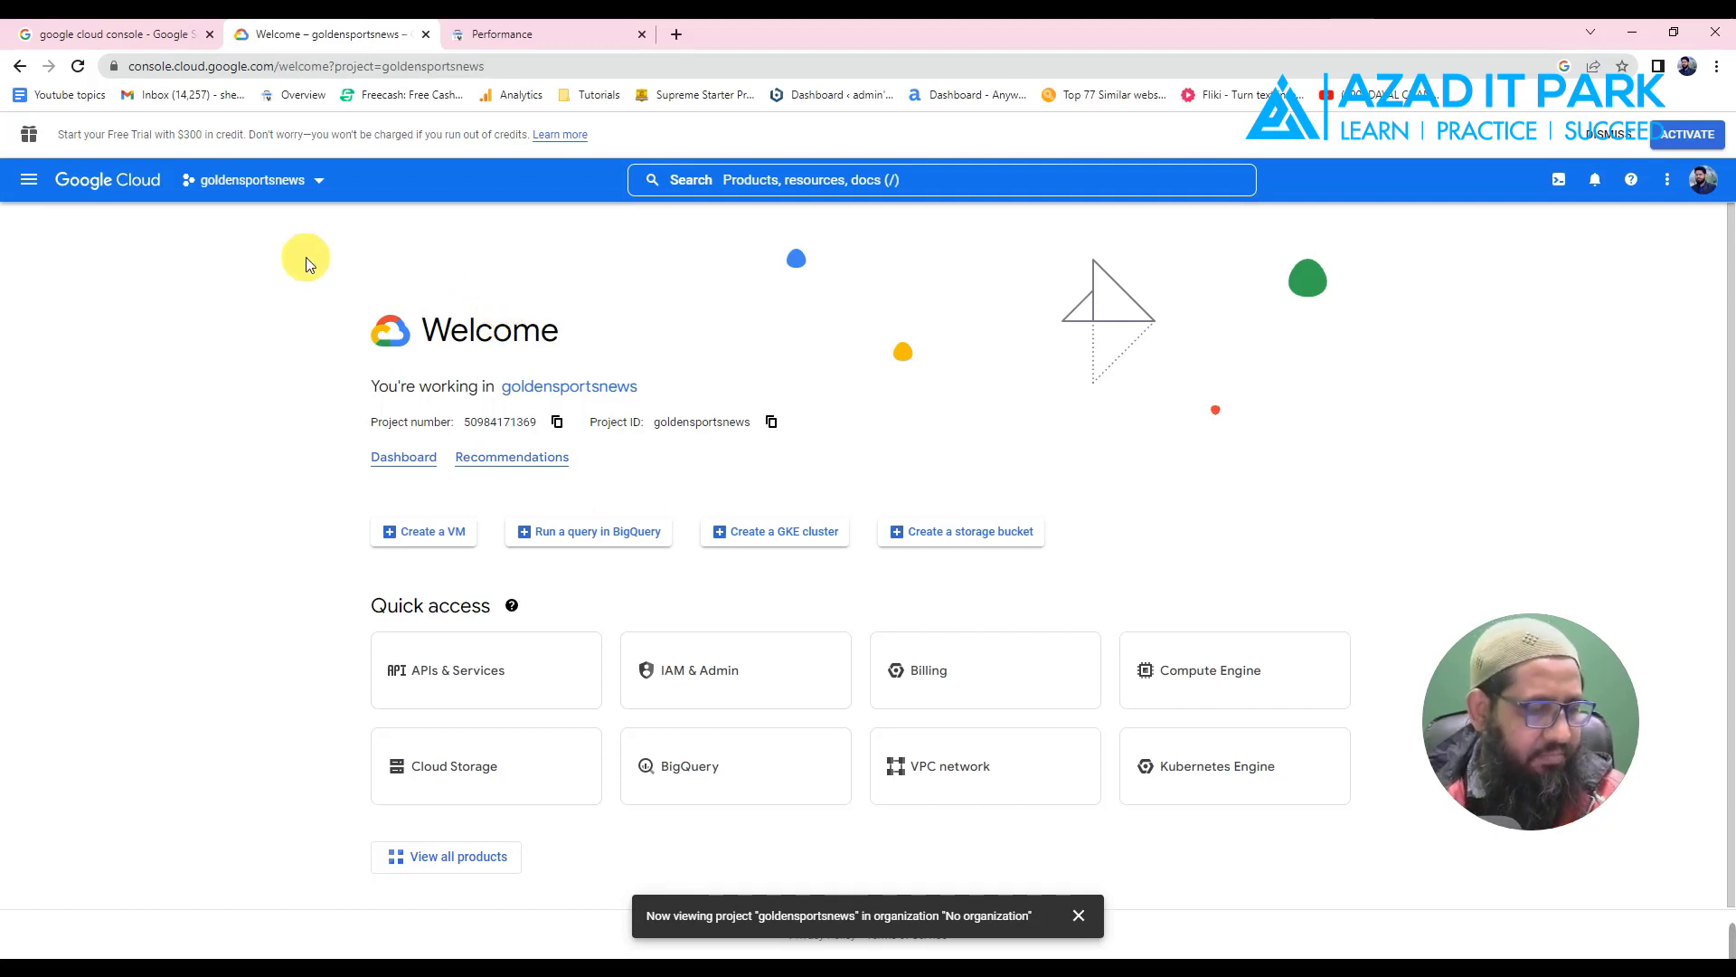
- Open the Navigation menu and reveal the IAM & Admin submenu under PINNED
click(29, 180)
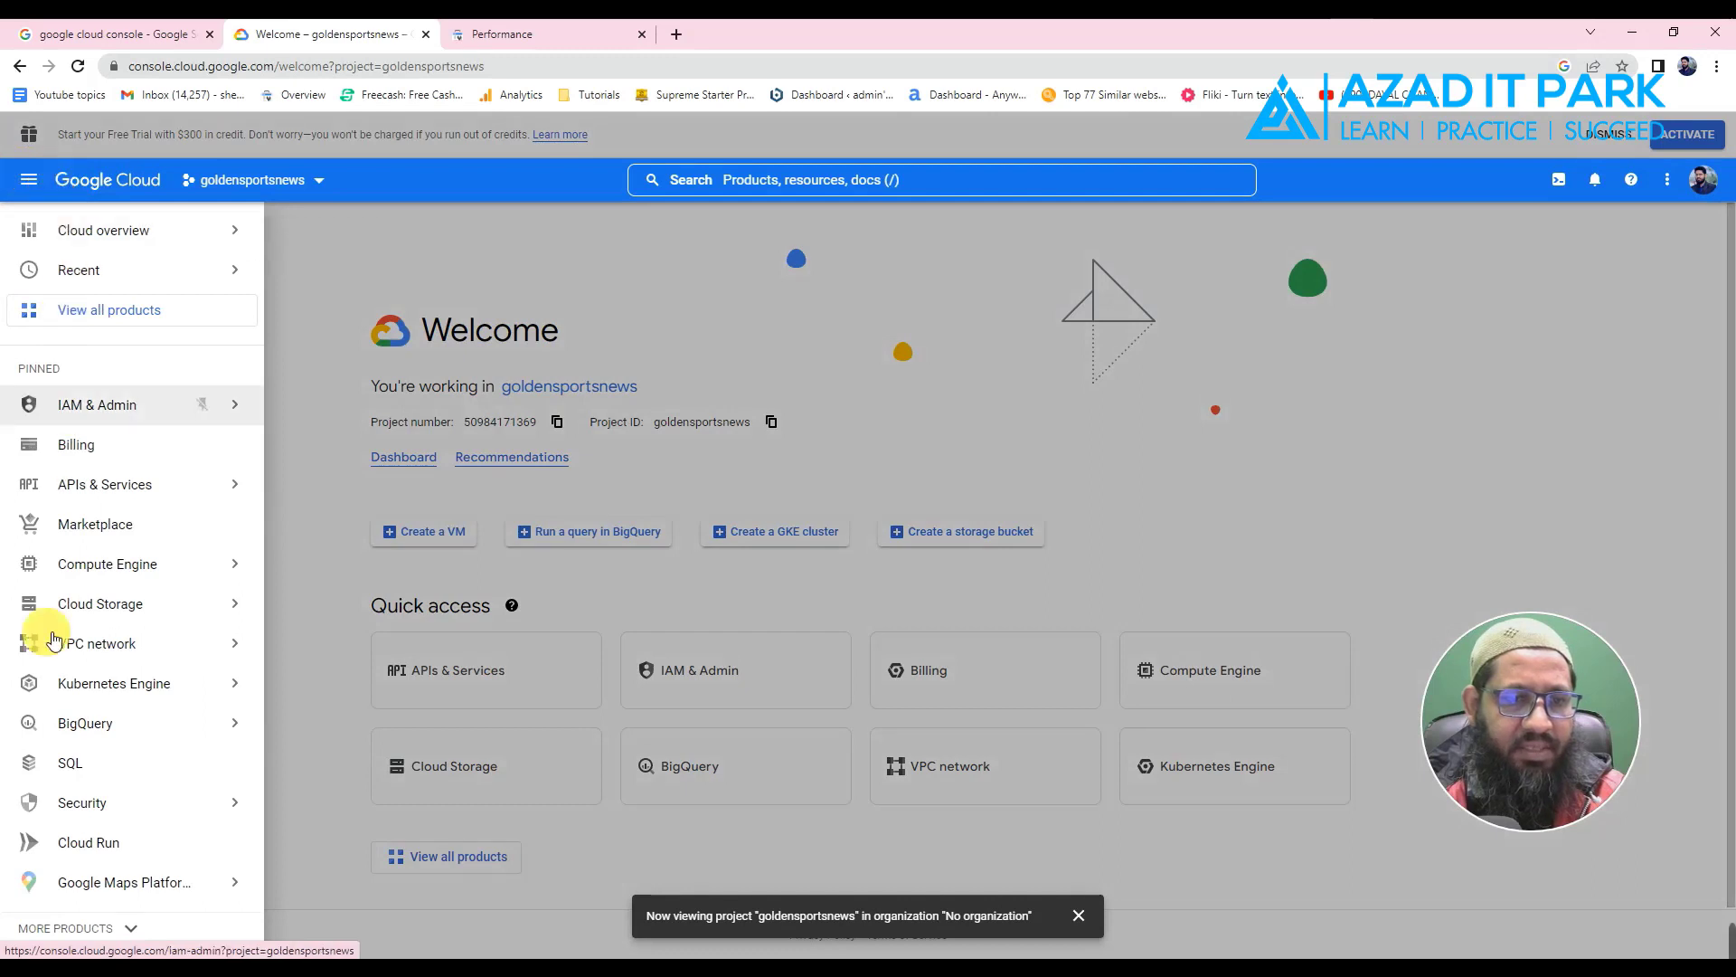
click(575, 259)
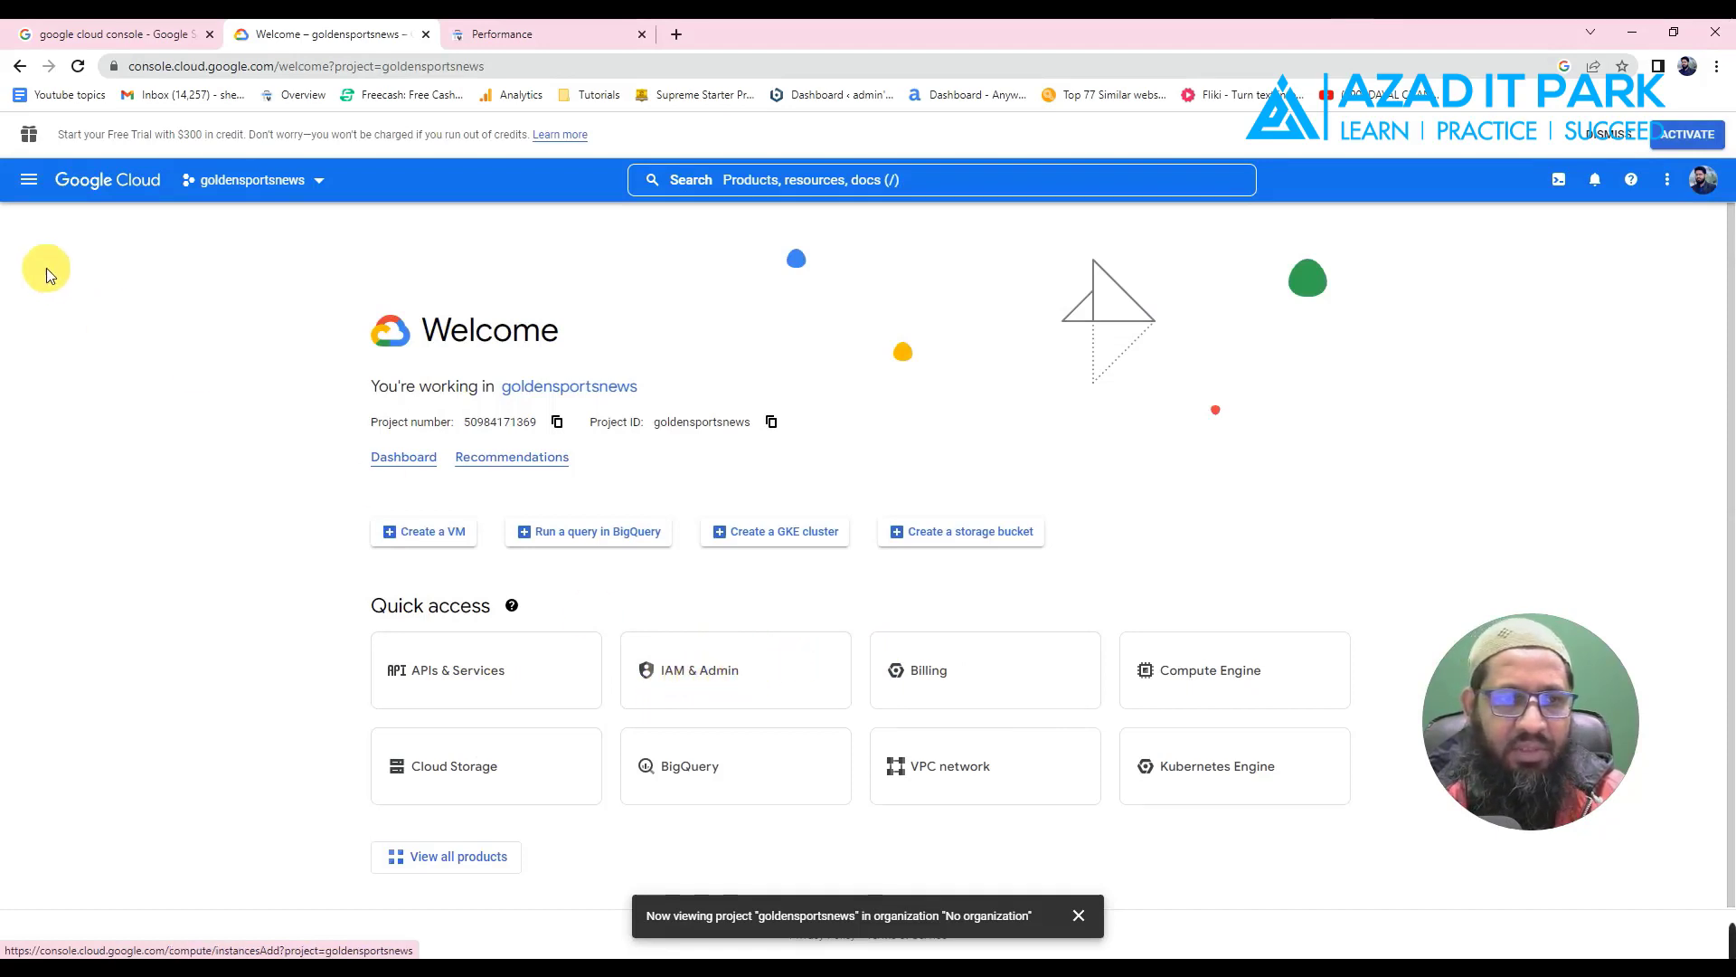
click(28, 180)
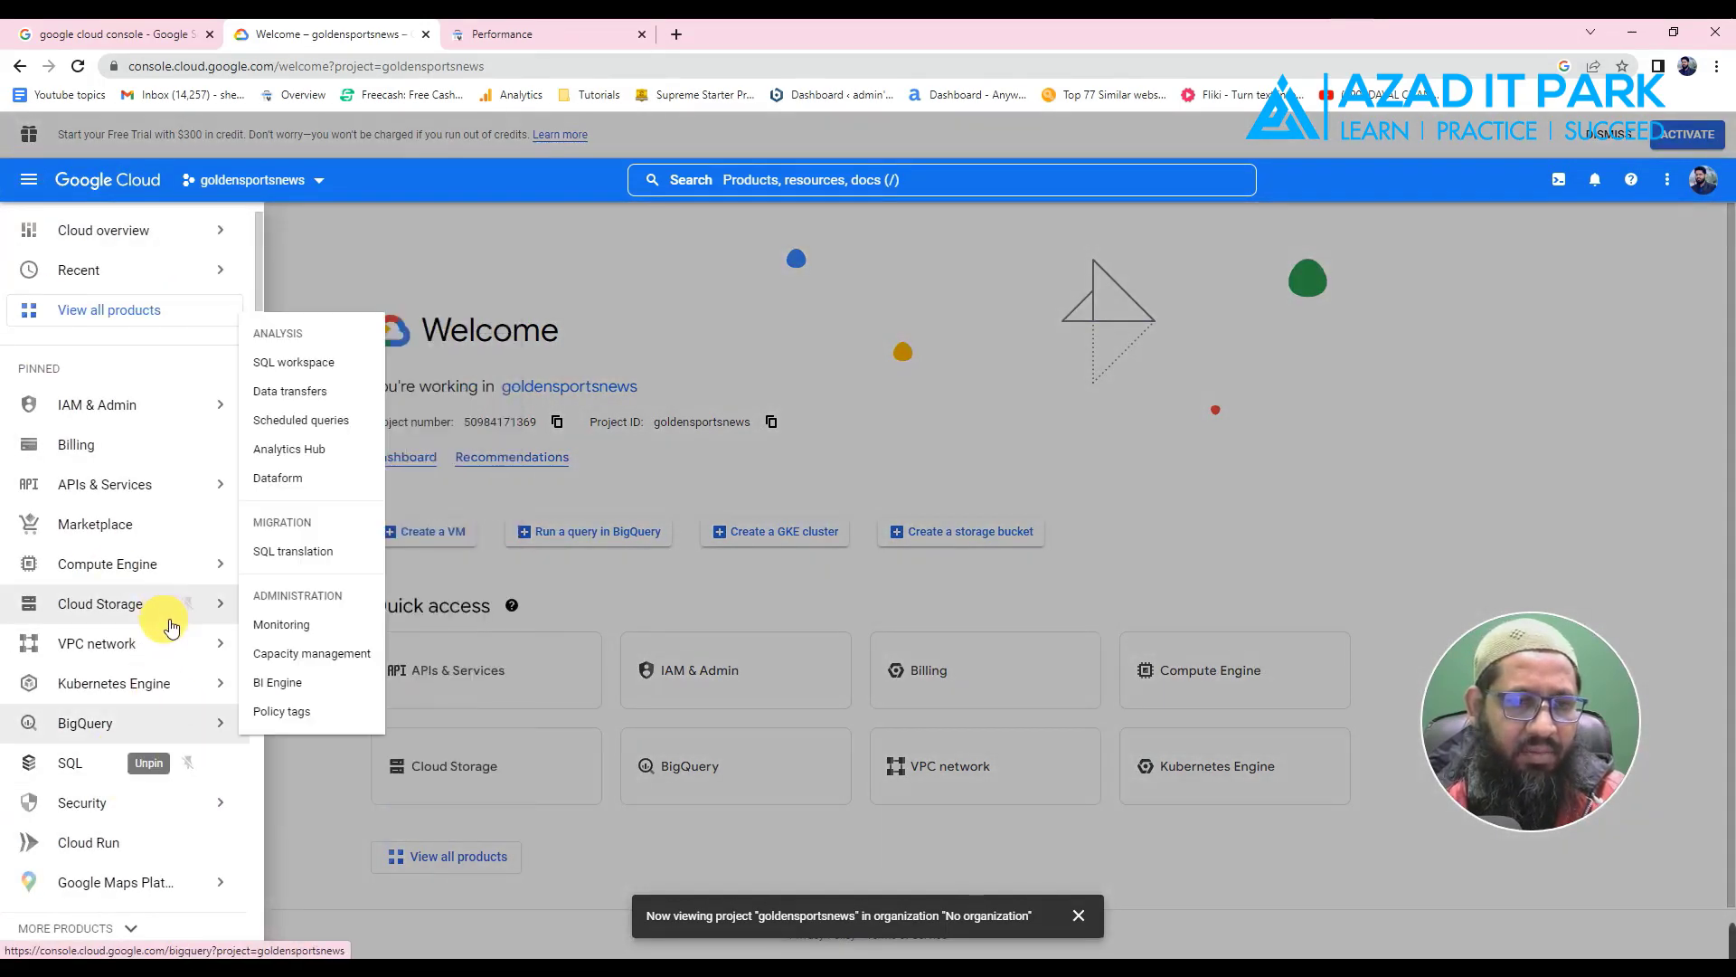
scroll(168, 741, down, 5)
scroll(190, 710, up, 2)
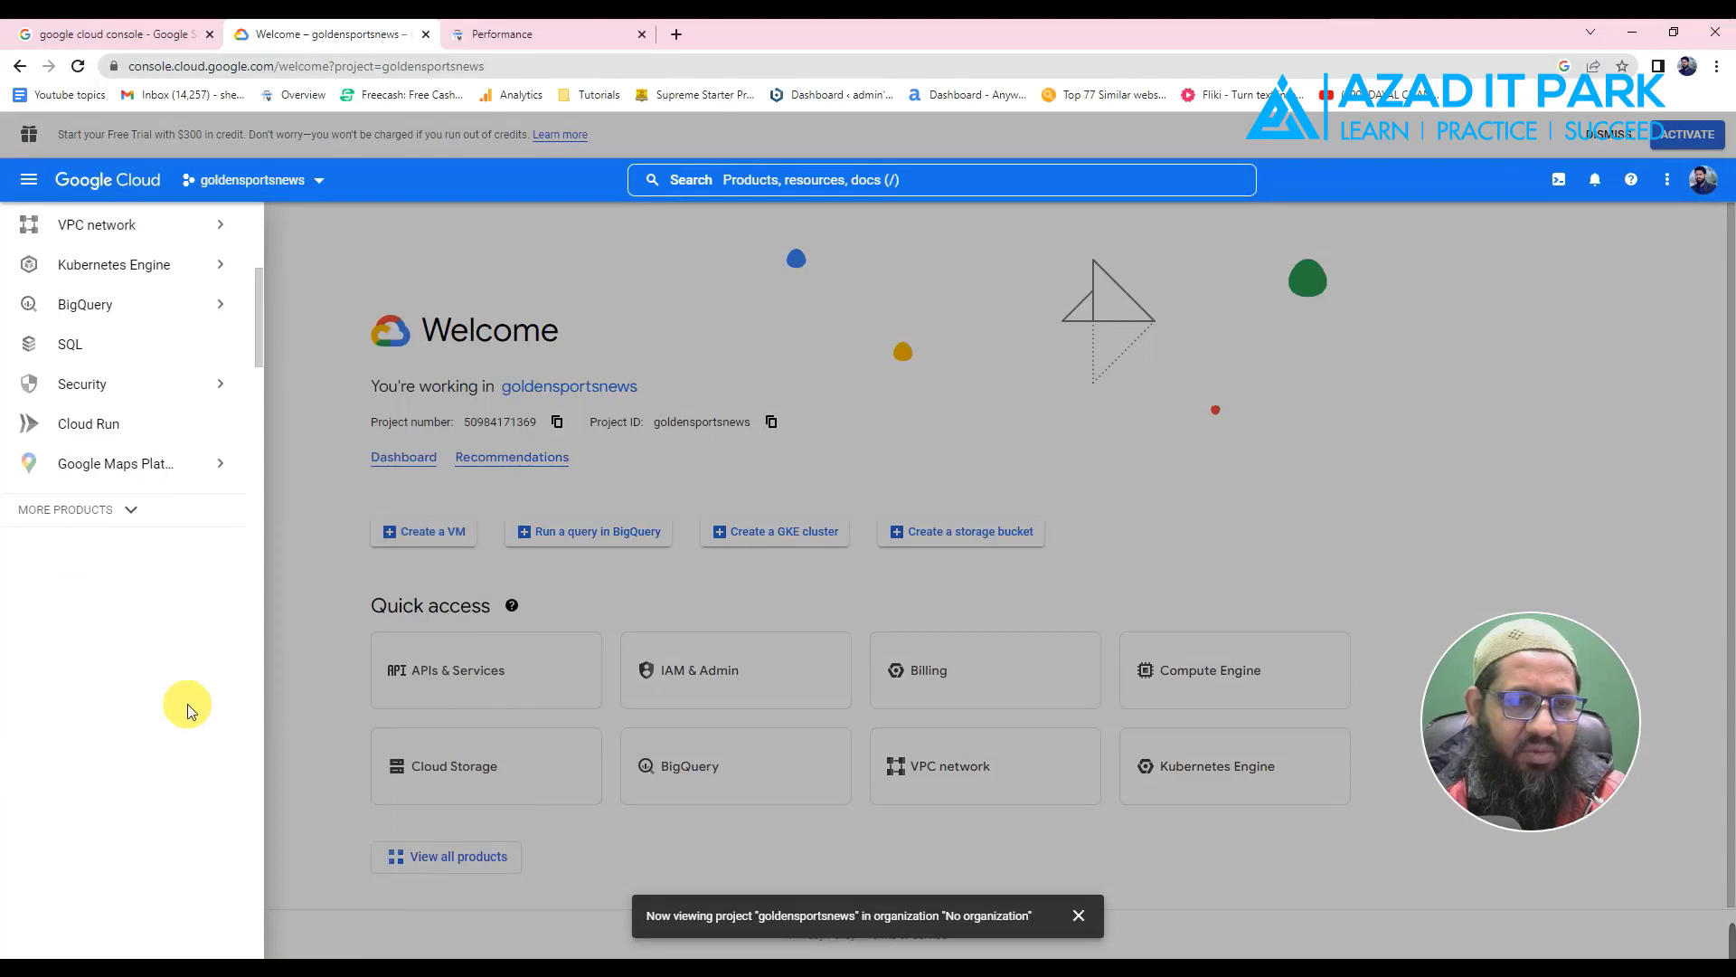
scroll(187, 703, up, 2)
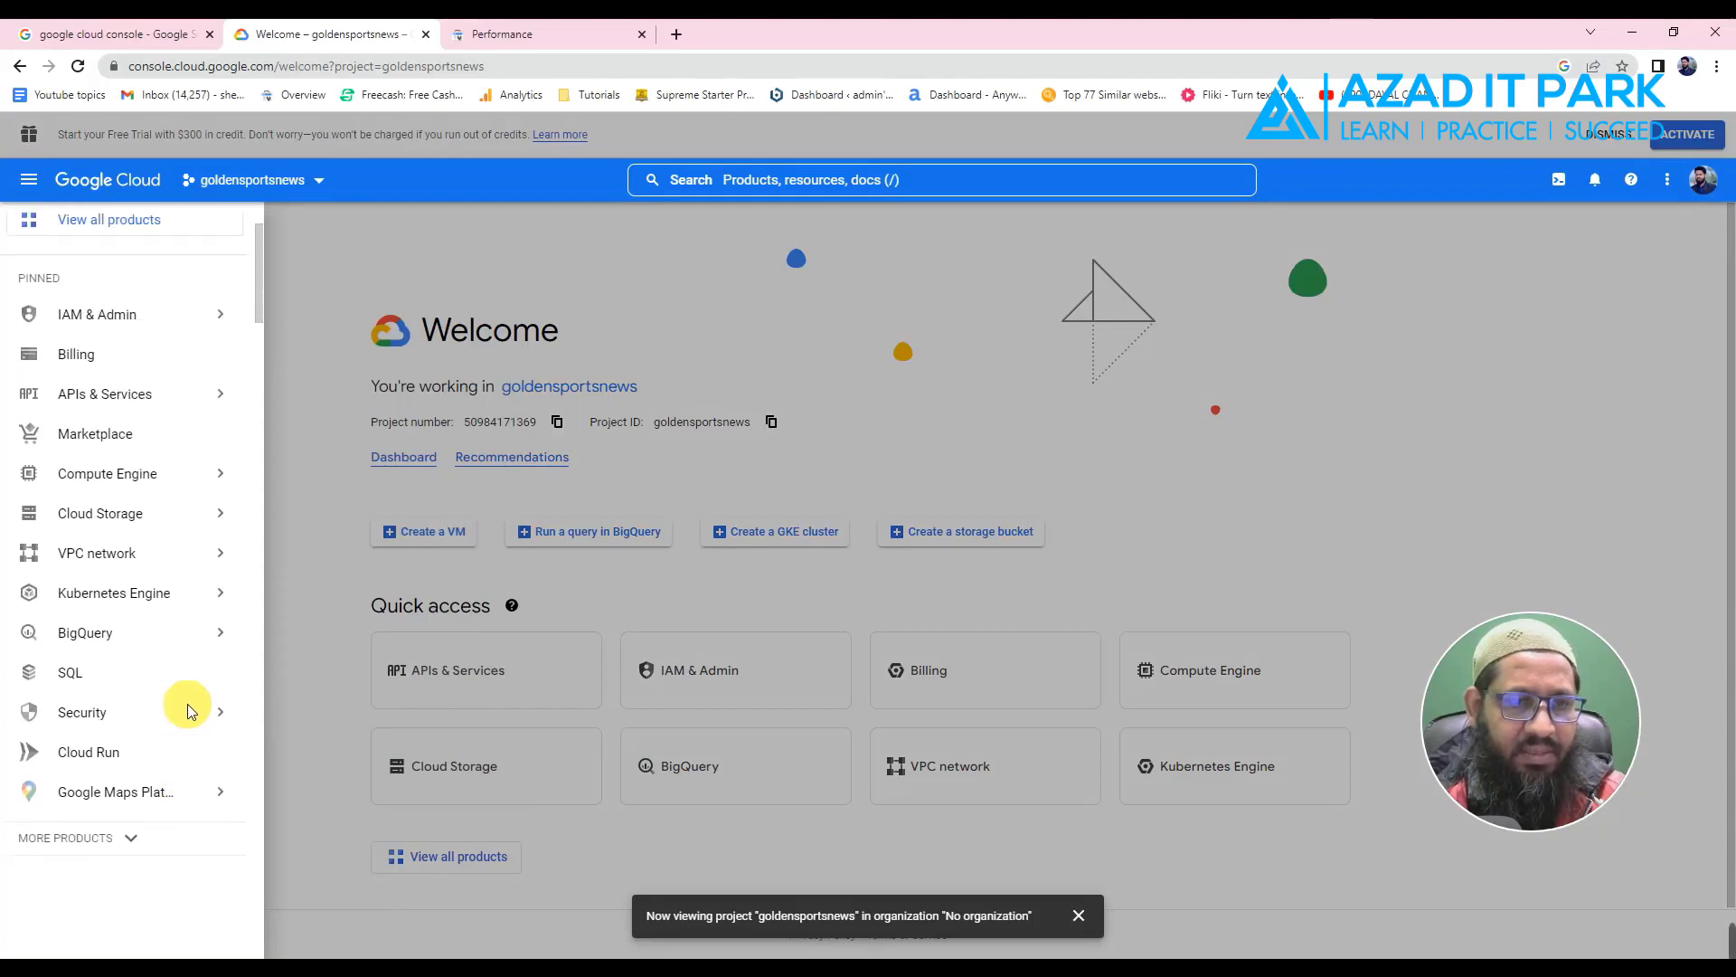
mouse_move(99, 395)
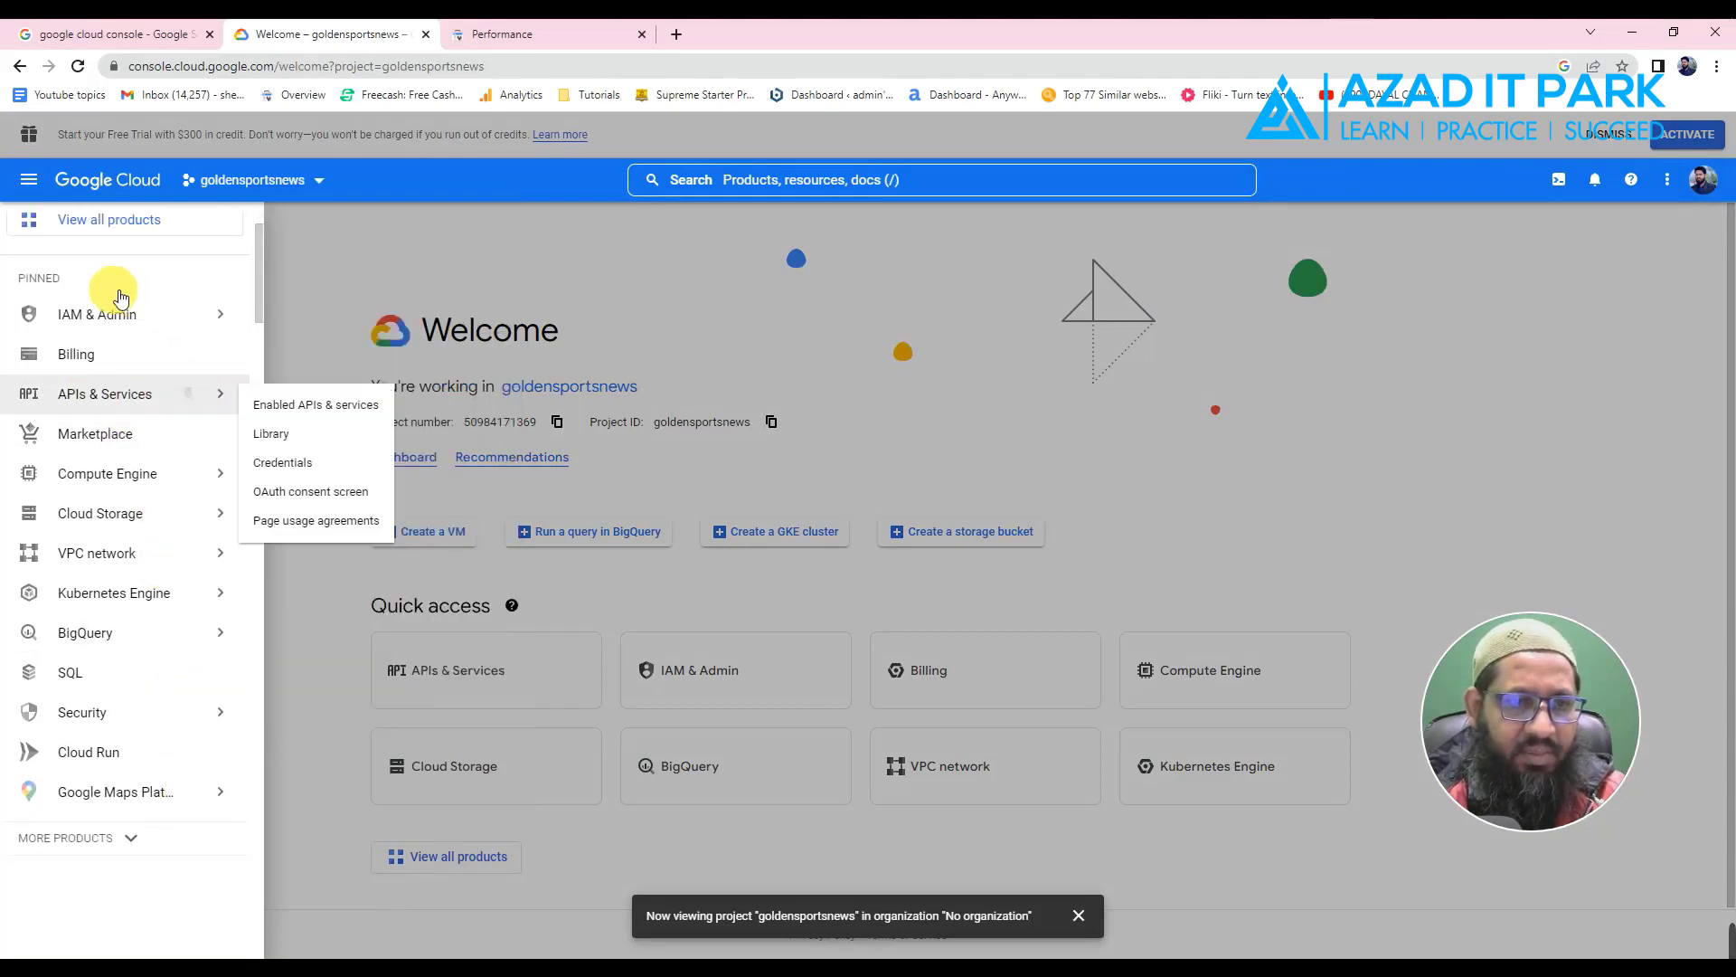
mouse_move(104, 314)
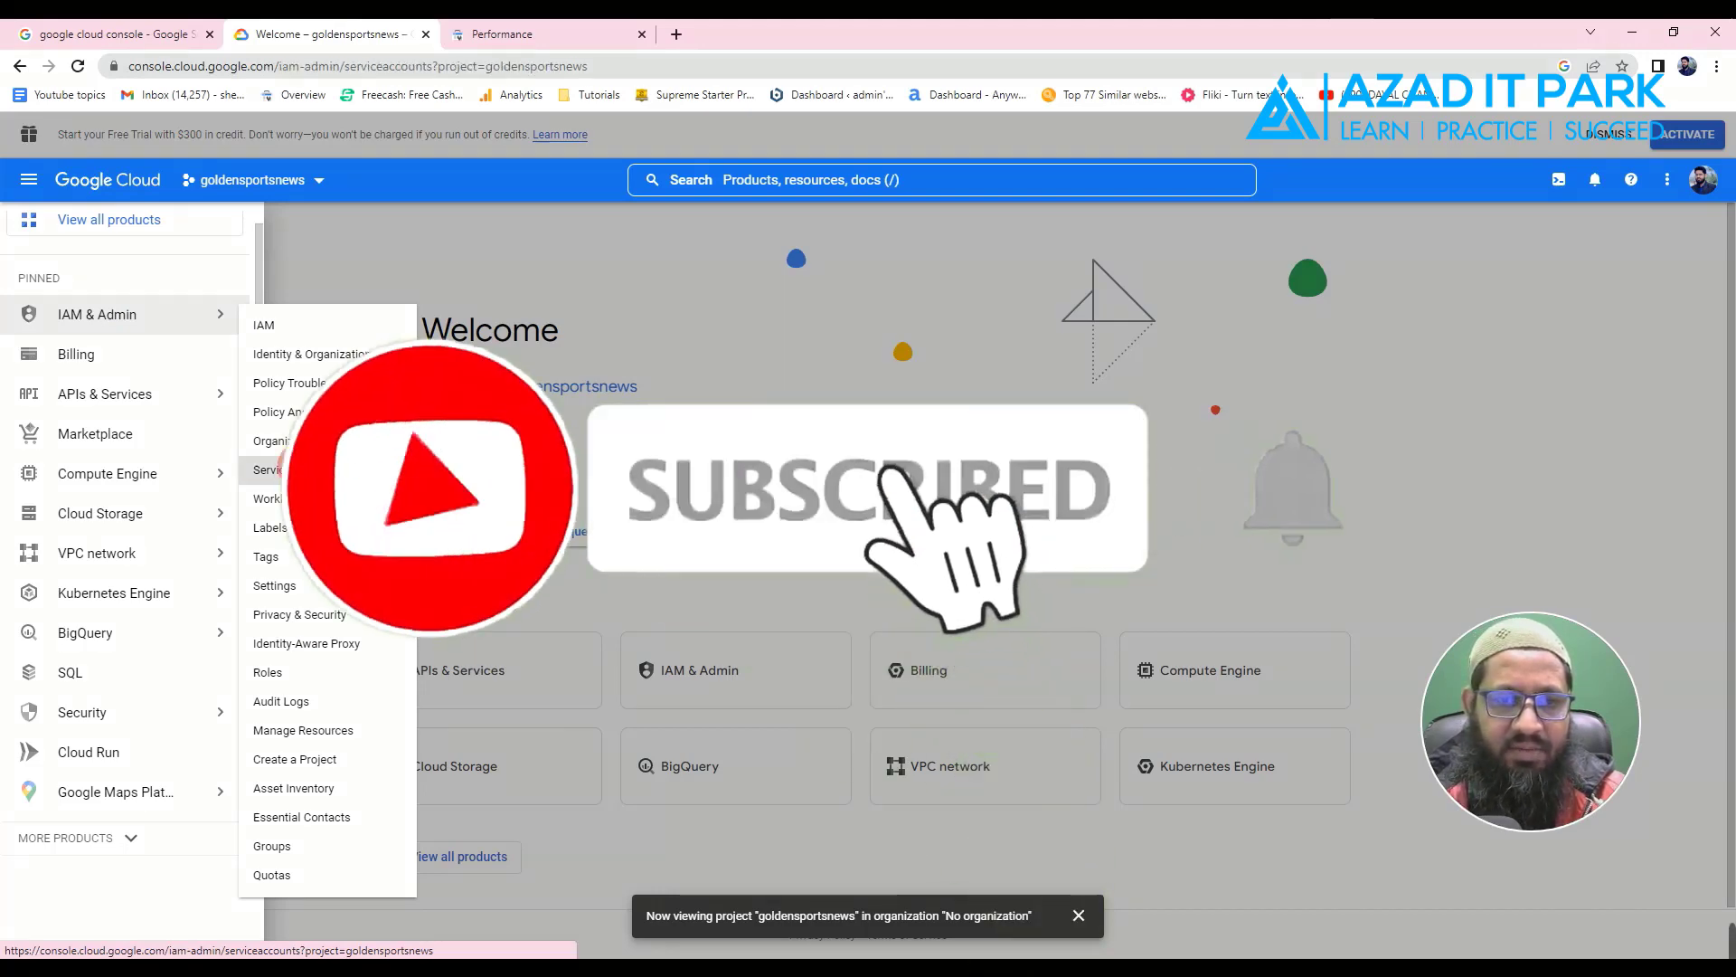
- Go to IAM & Admin > Service Accounts and start a new service account
click(307, 471)
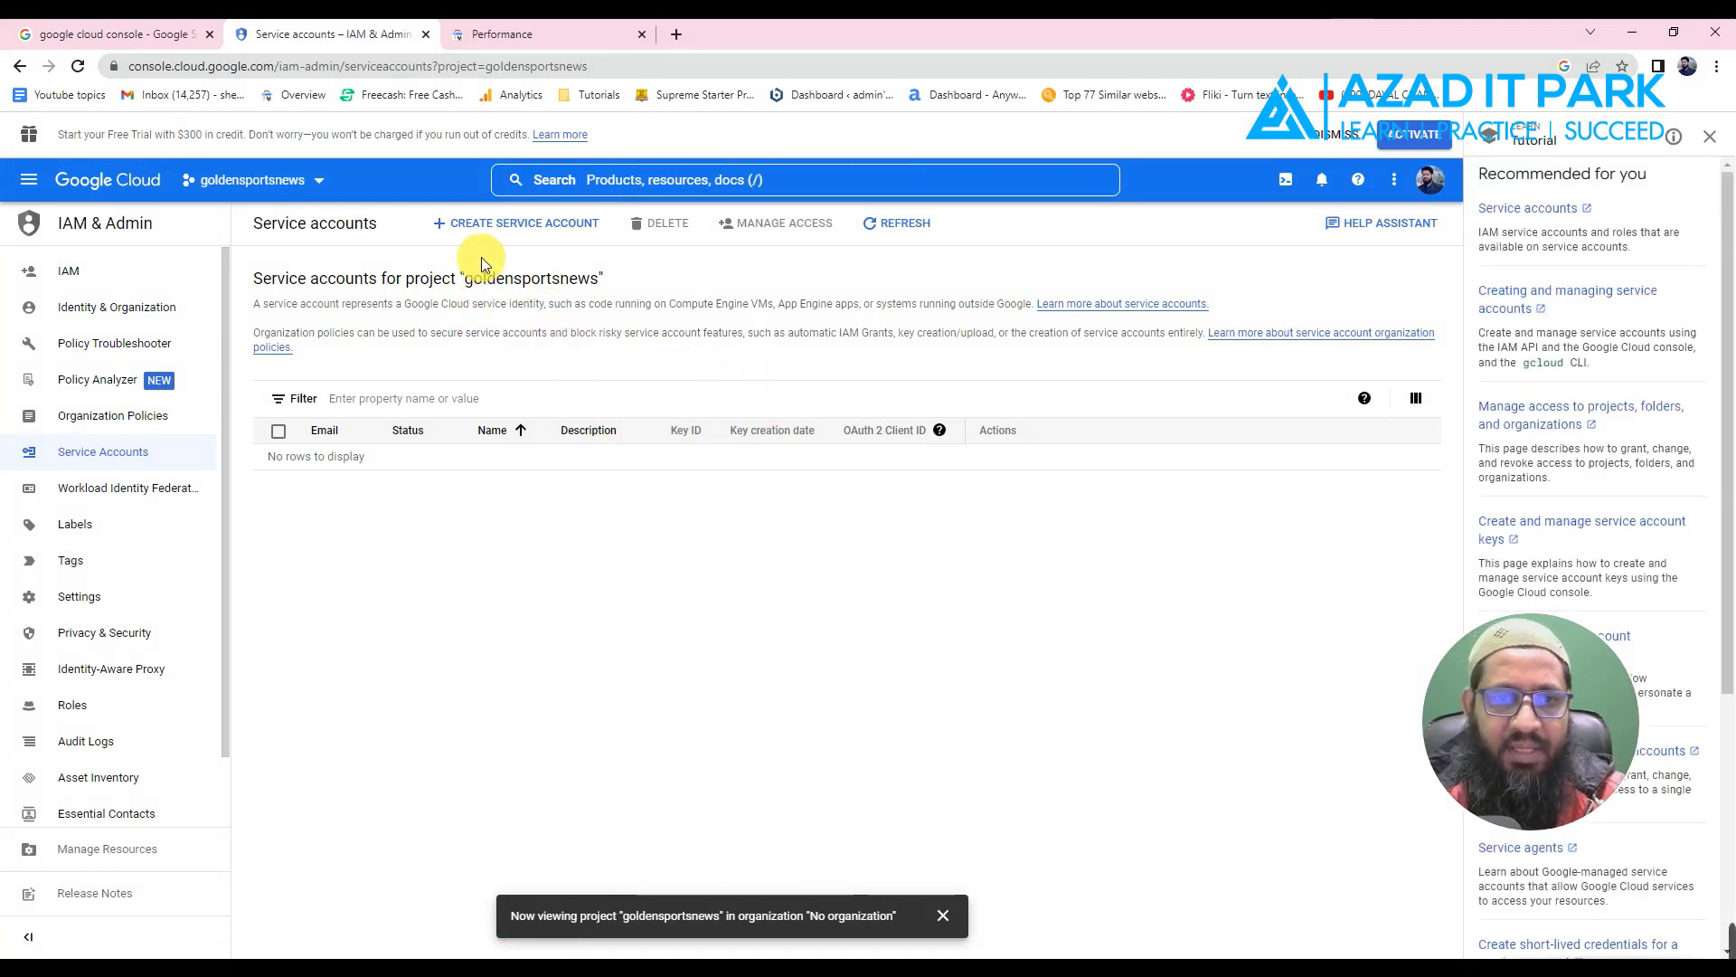
click(531, 231)
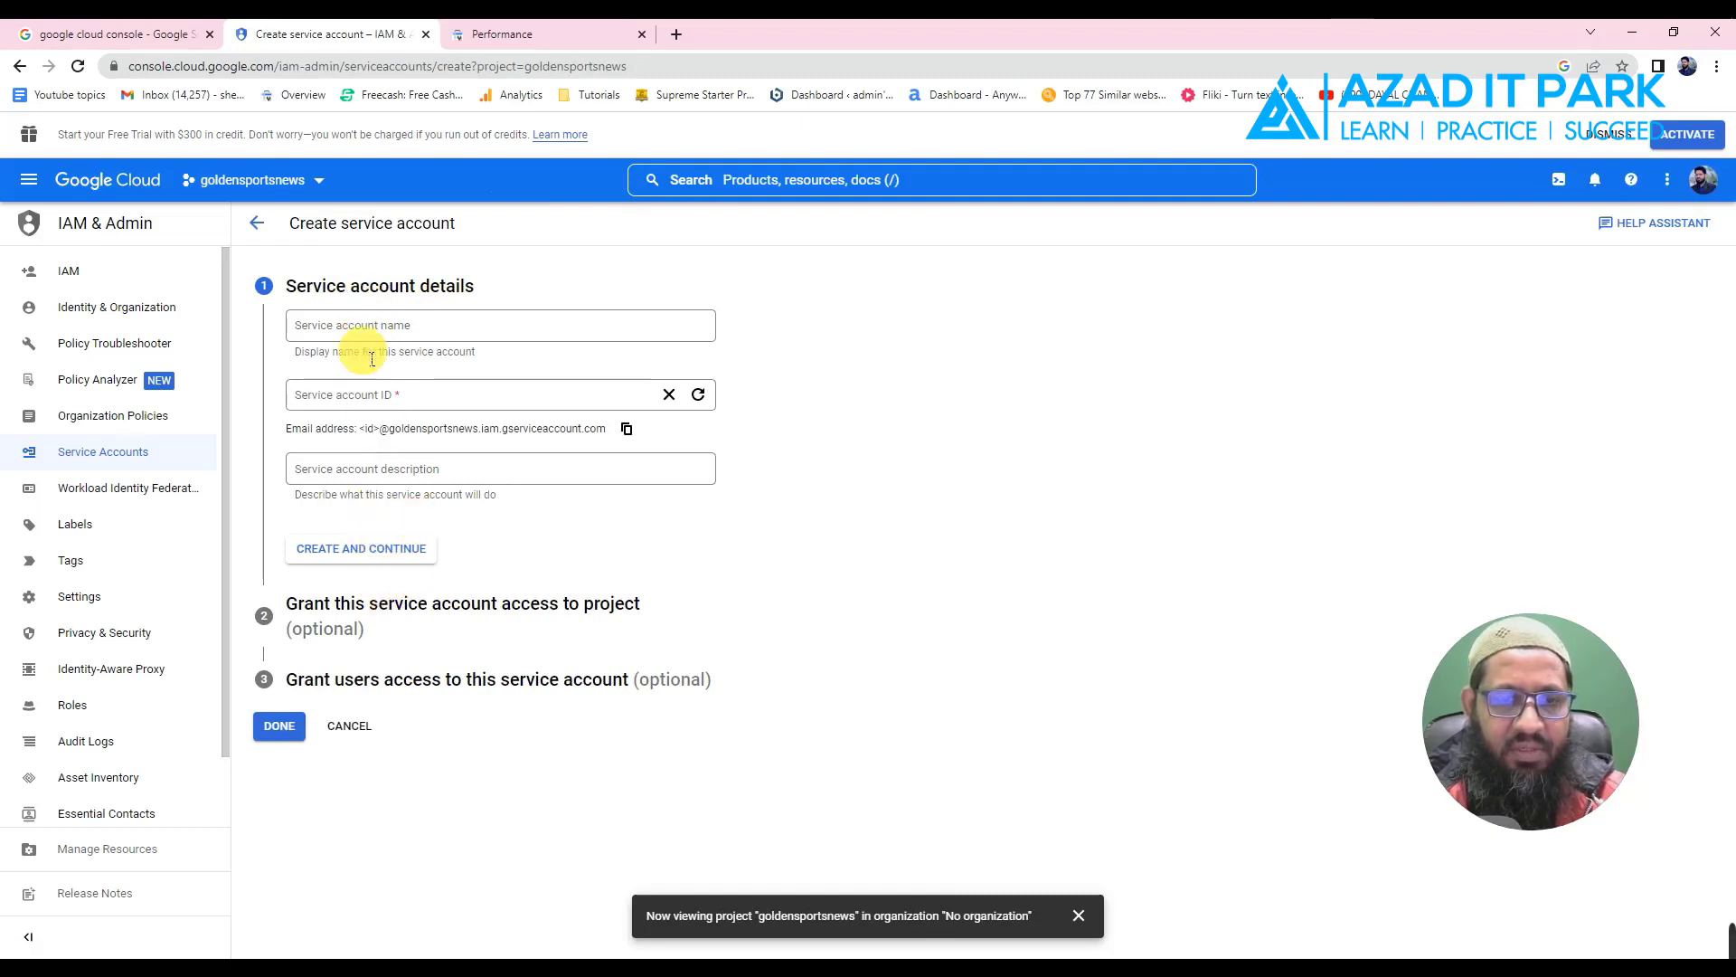
- Name the service account goldensportsnews, describe it as 'blog indexing', then create and continue
click(356, 330)
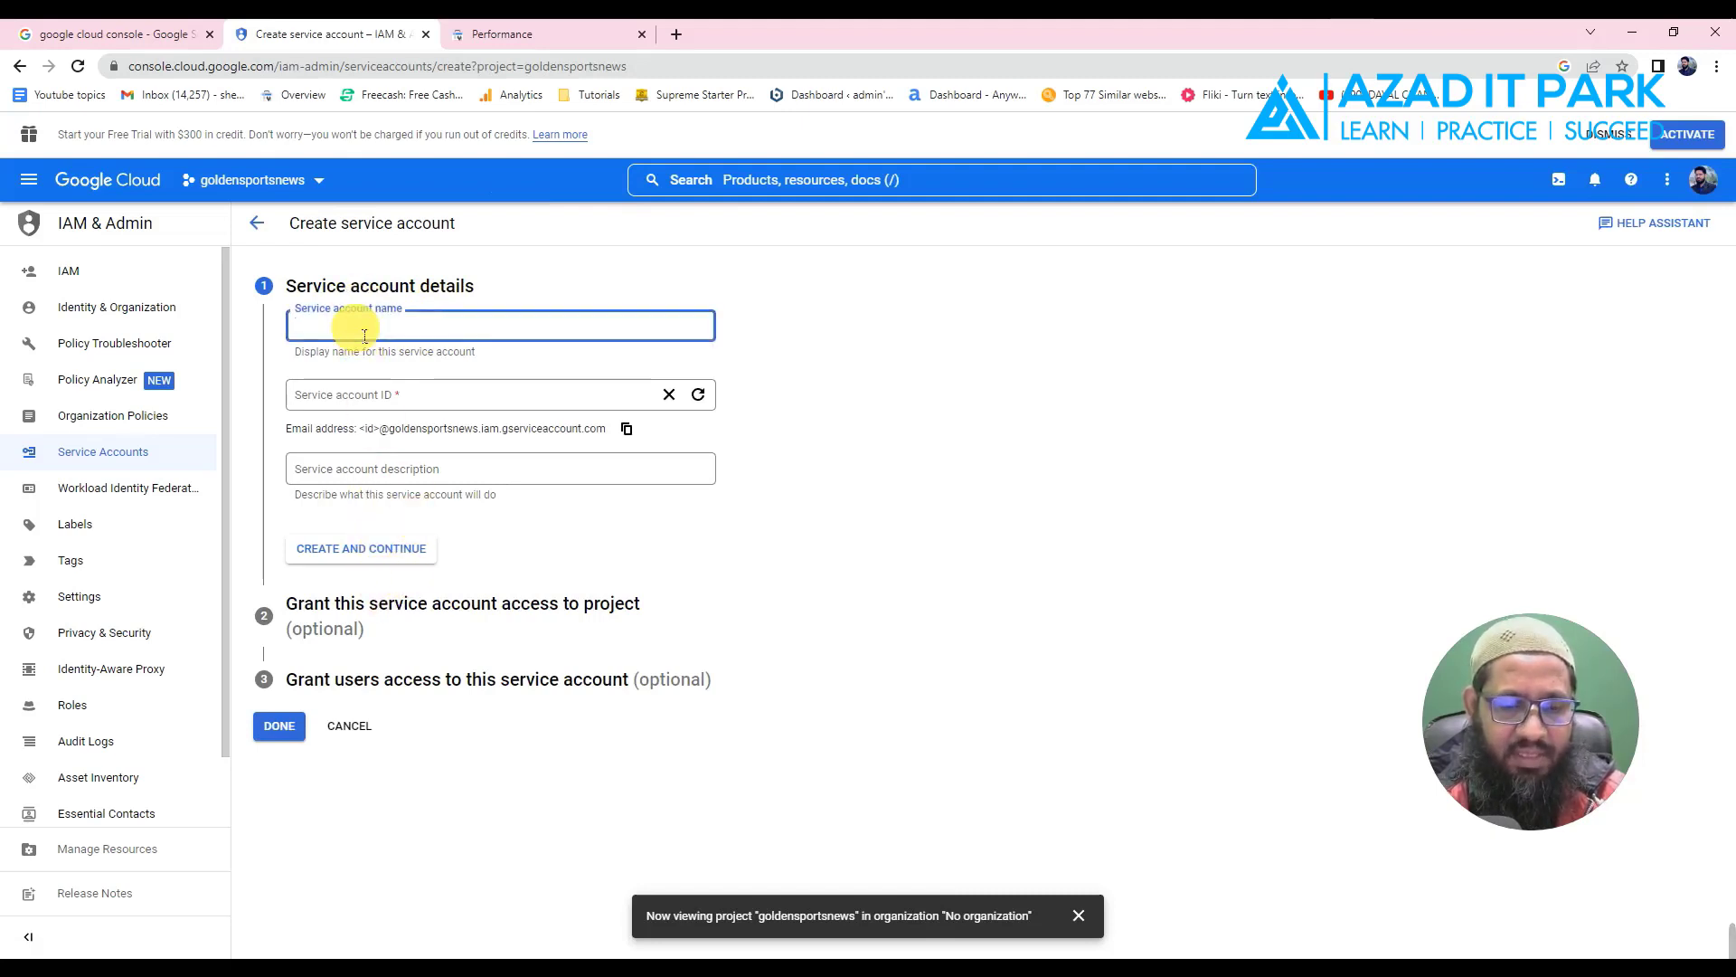
text(https://goldensportsnews.live/)
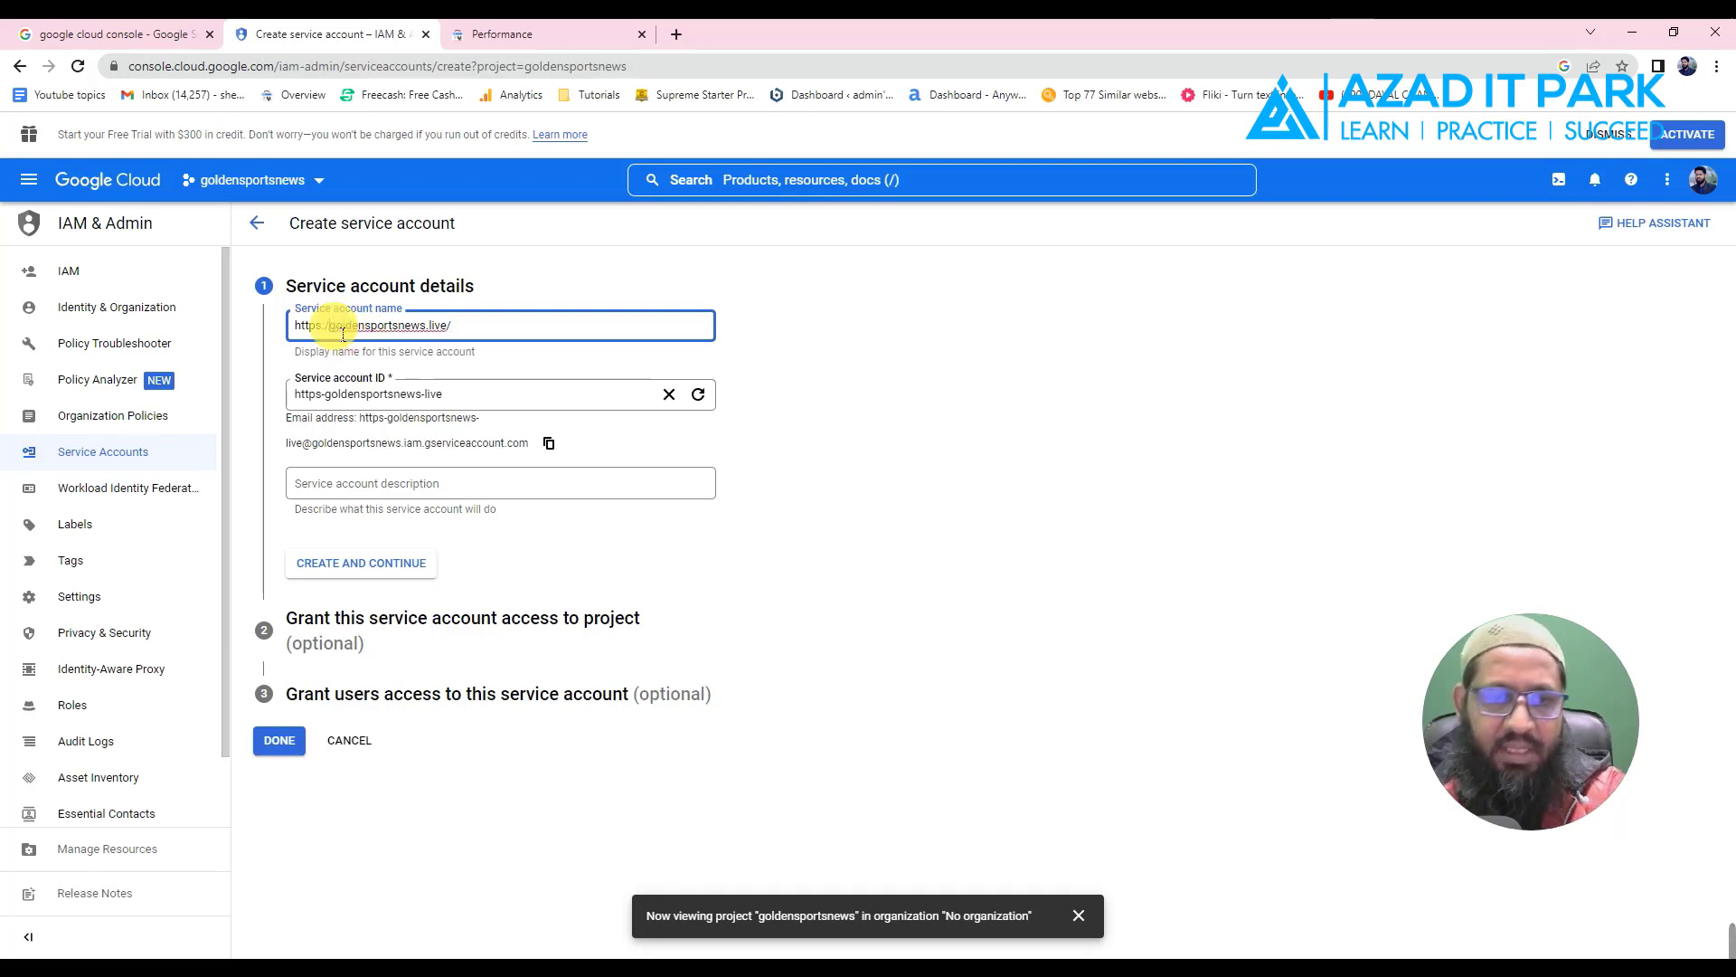
key(BackSpace)
key(BackSpace)
key(BackSpace)
key(BackSpace)
key(BackSpace)
key(BackSpace)
key(BackSpace)
click(434, 336)
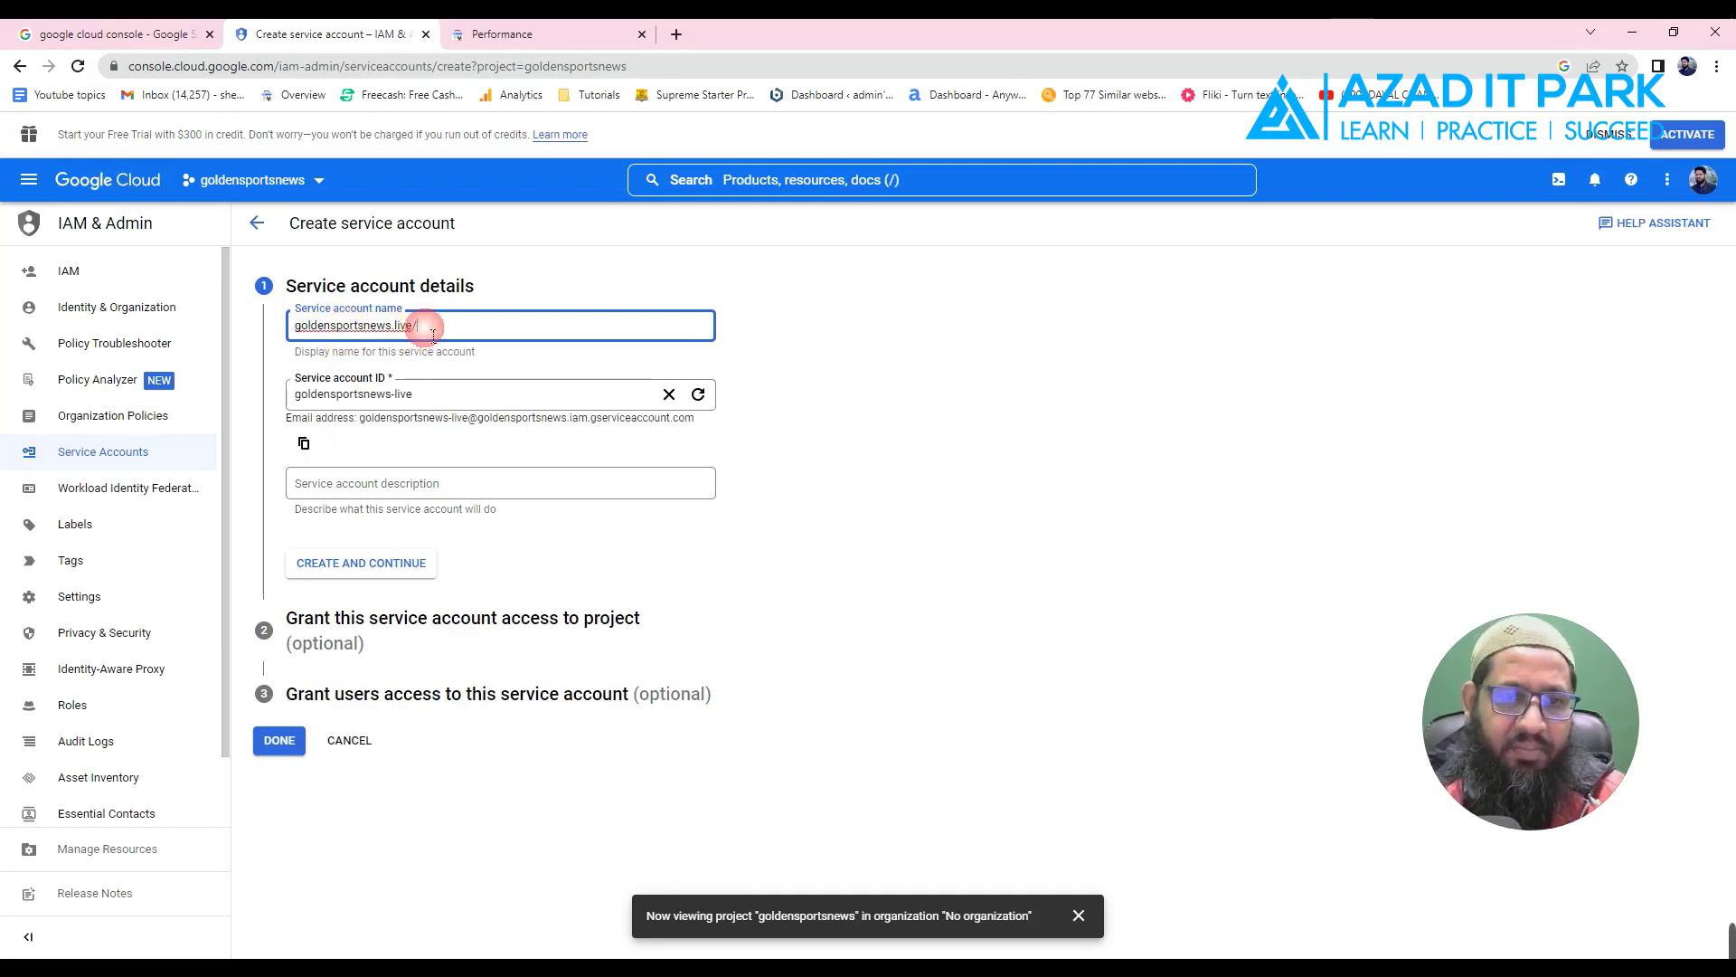
key(BackSpace)
key(BackSpace)
key(BackSpace)
key(BackSpace)
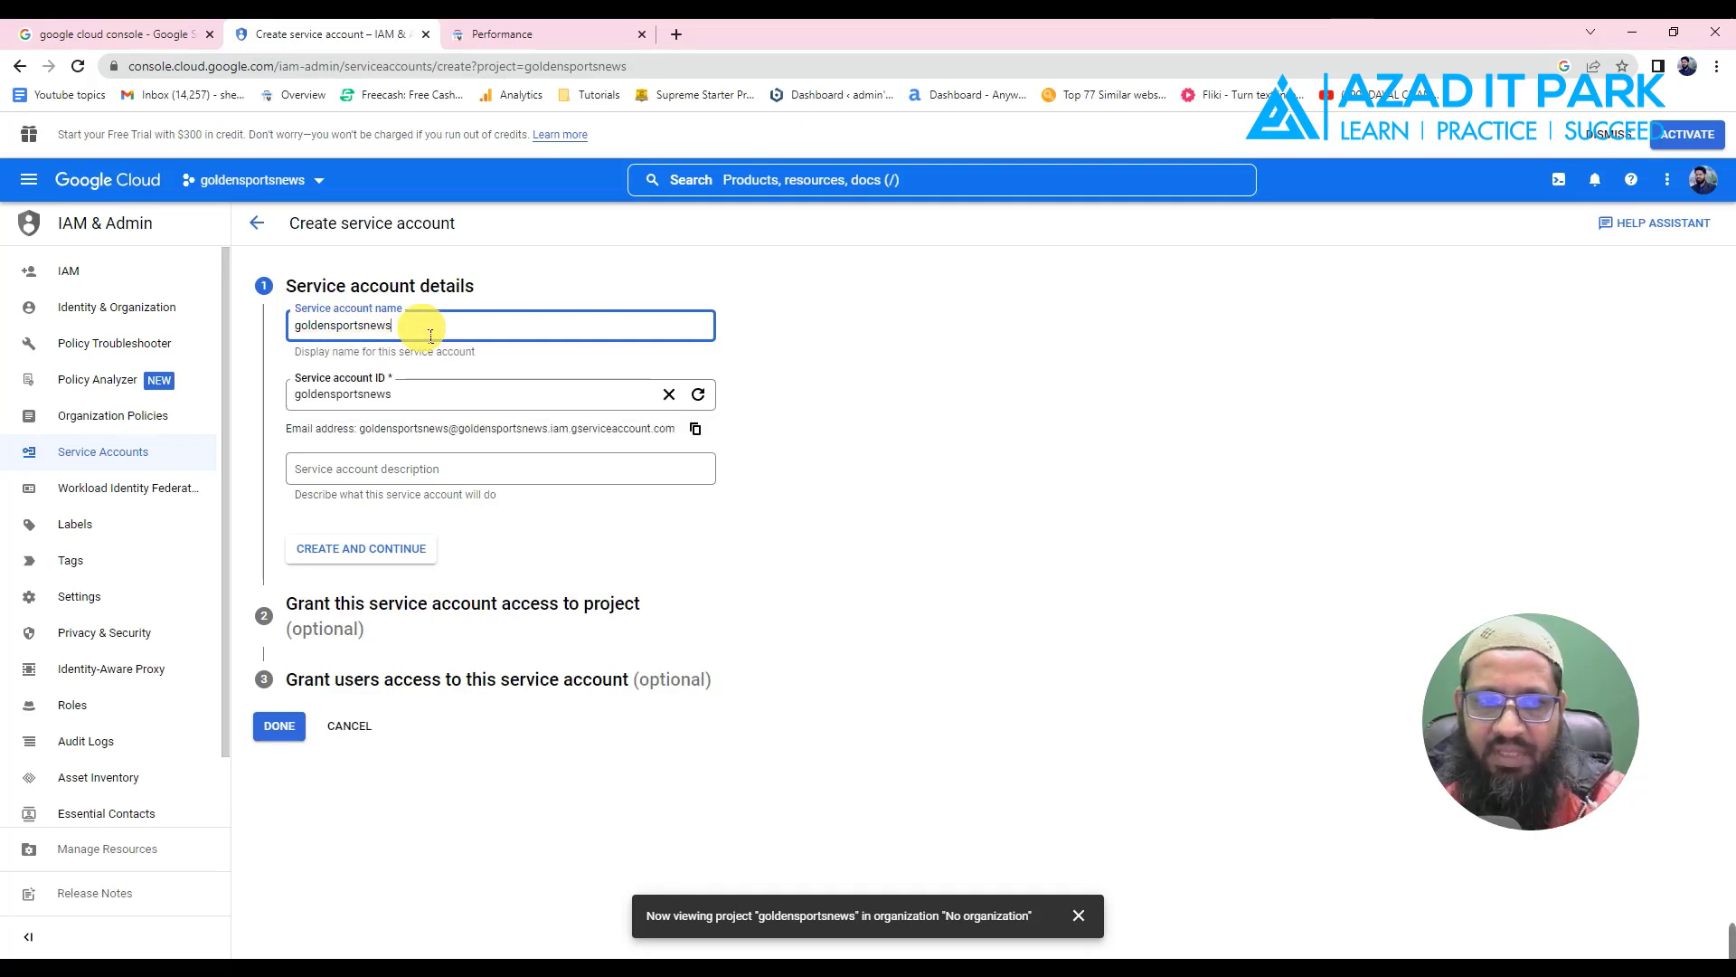
click(812, 375)
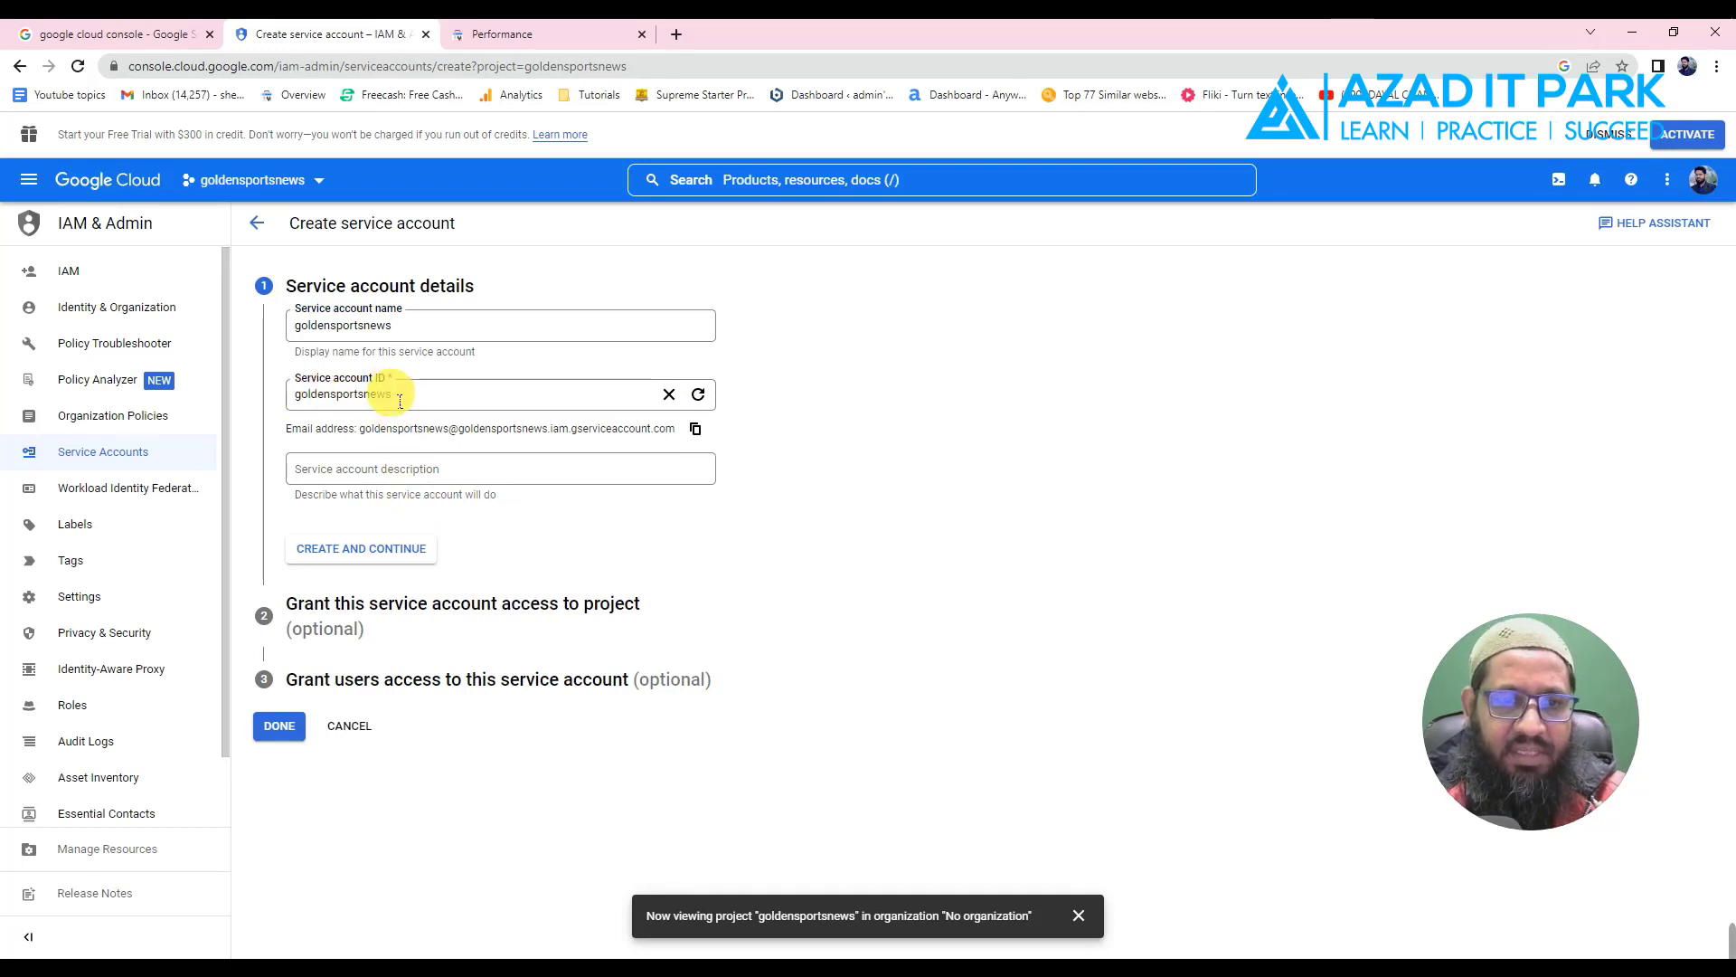
click(345, 480)
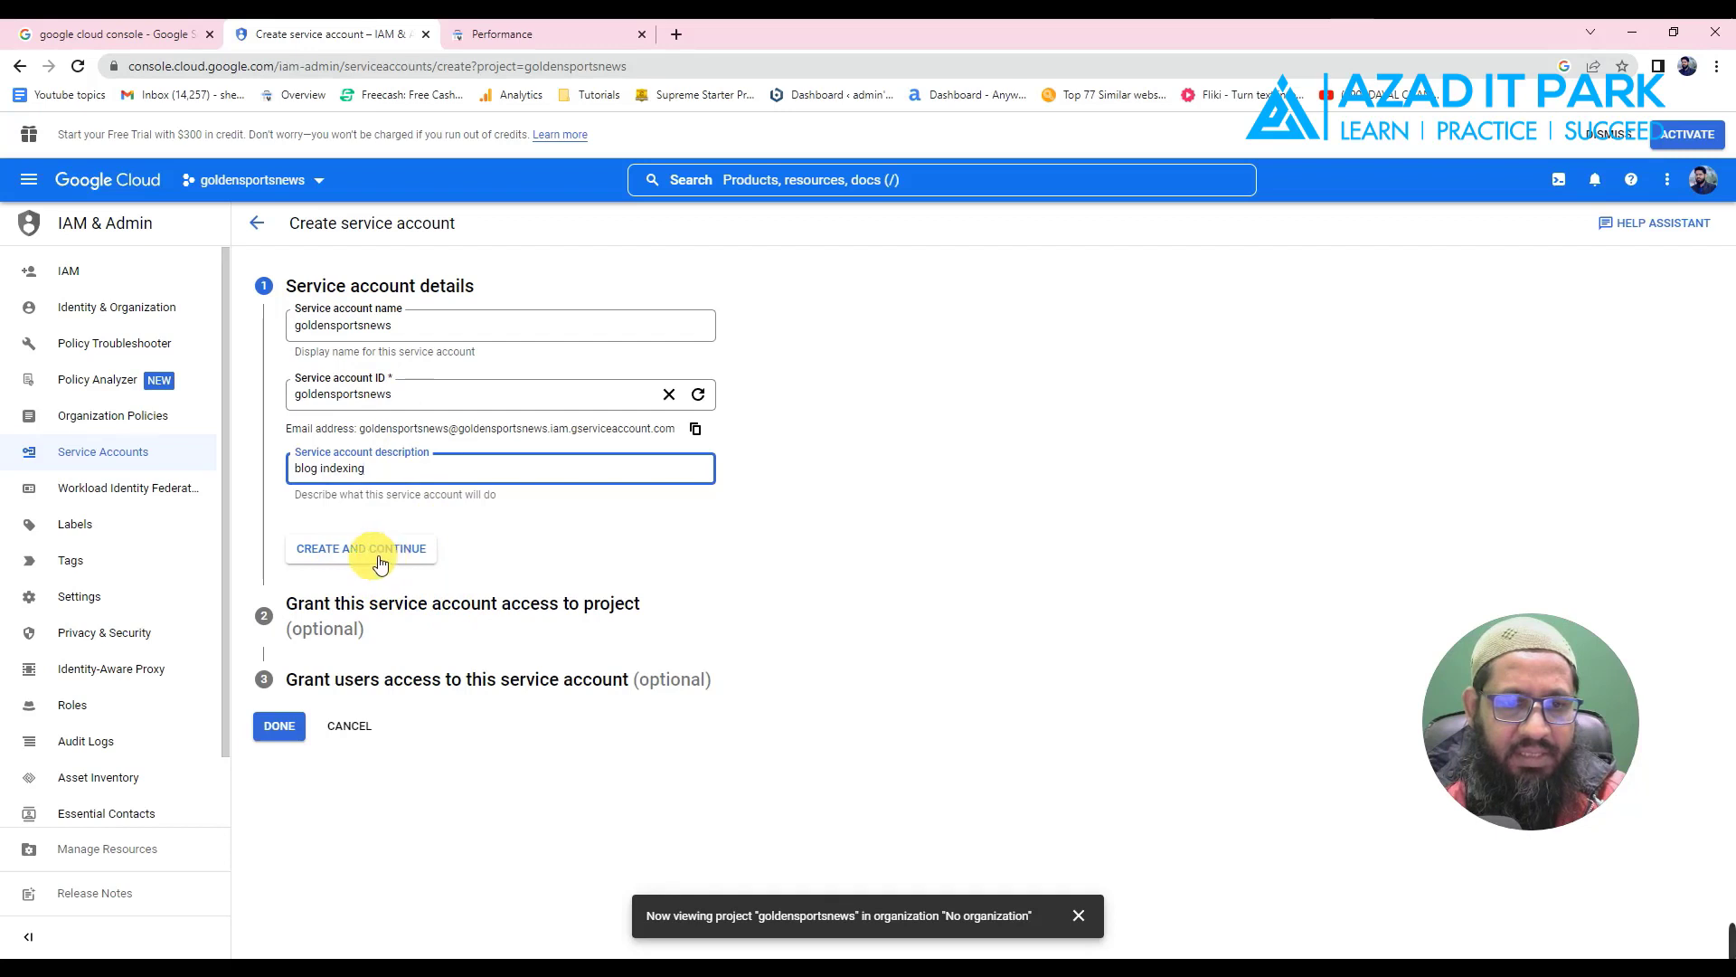
click(378, 558)
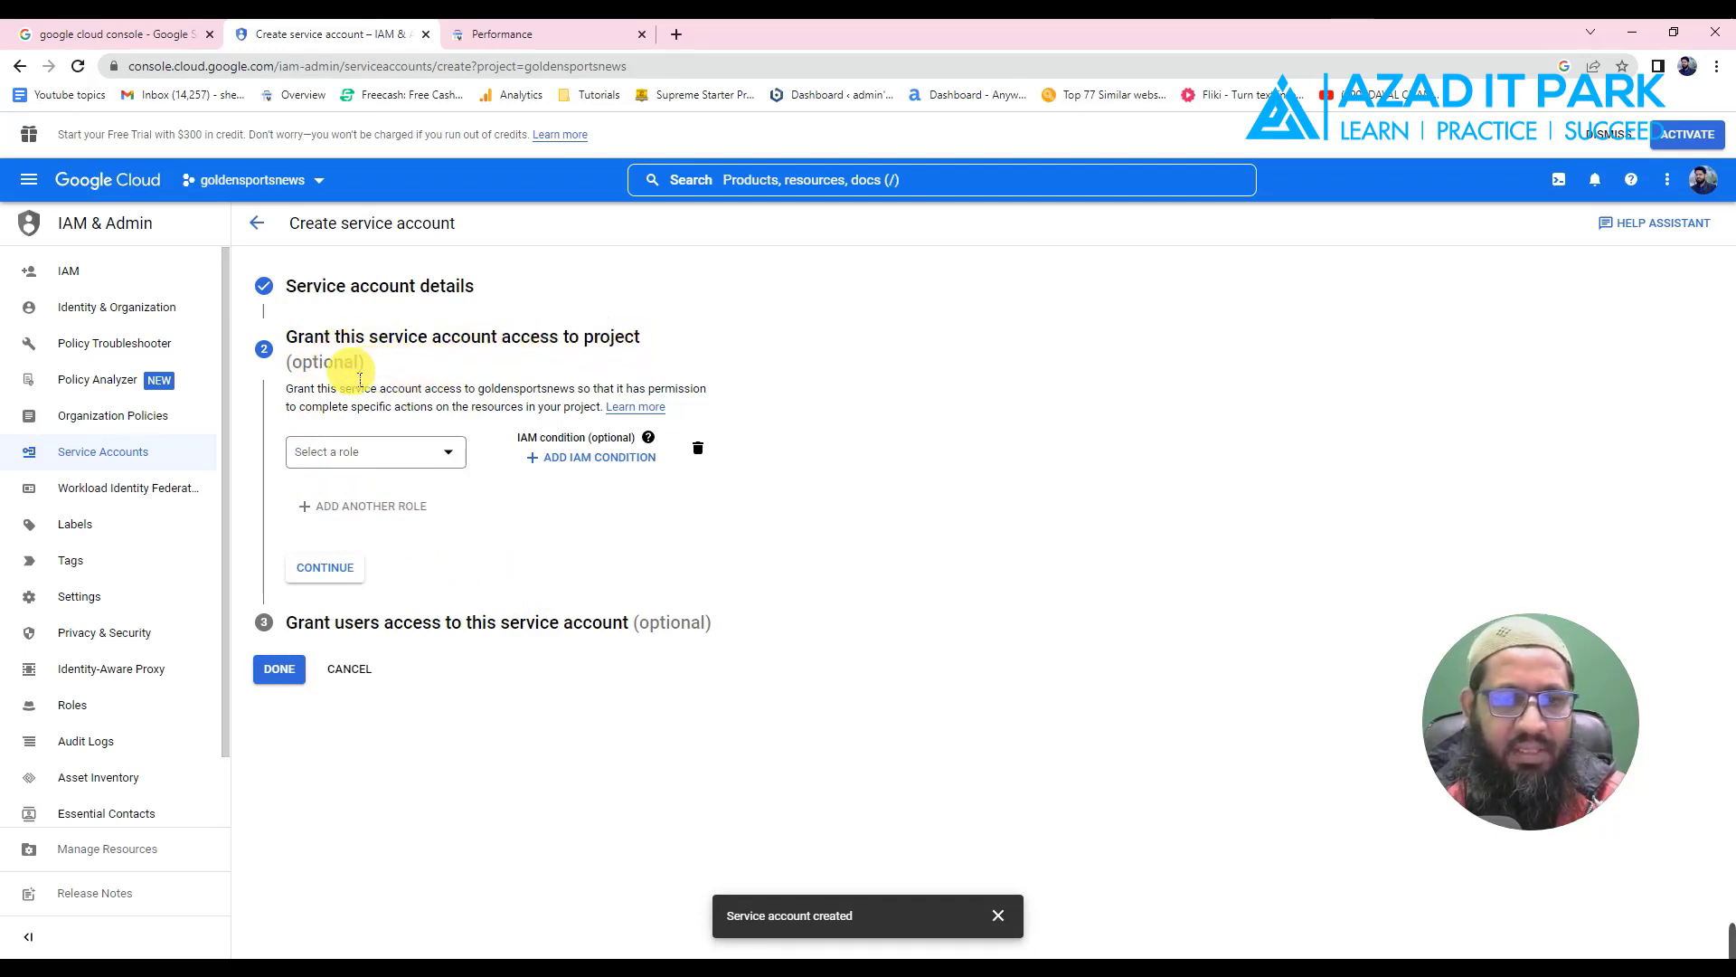
- Grant the service account the Basic > Owner role and continue
drag(286, 364, 361, 370)
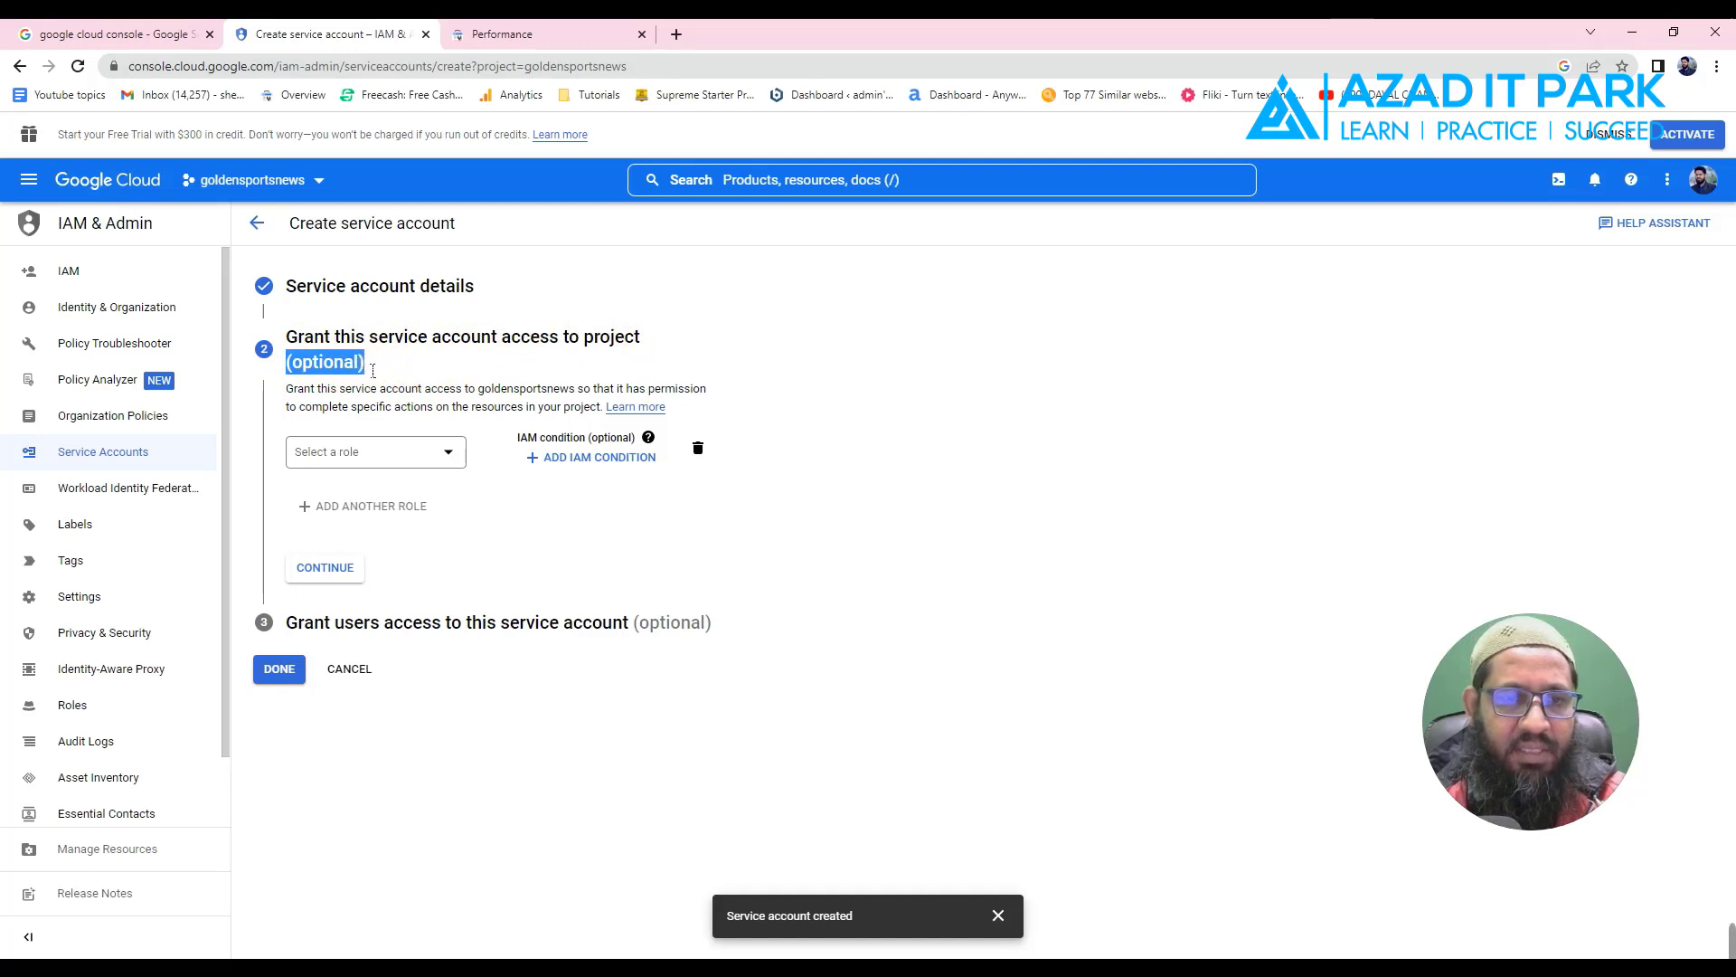
click(371, 371)
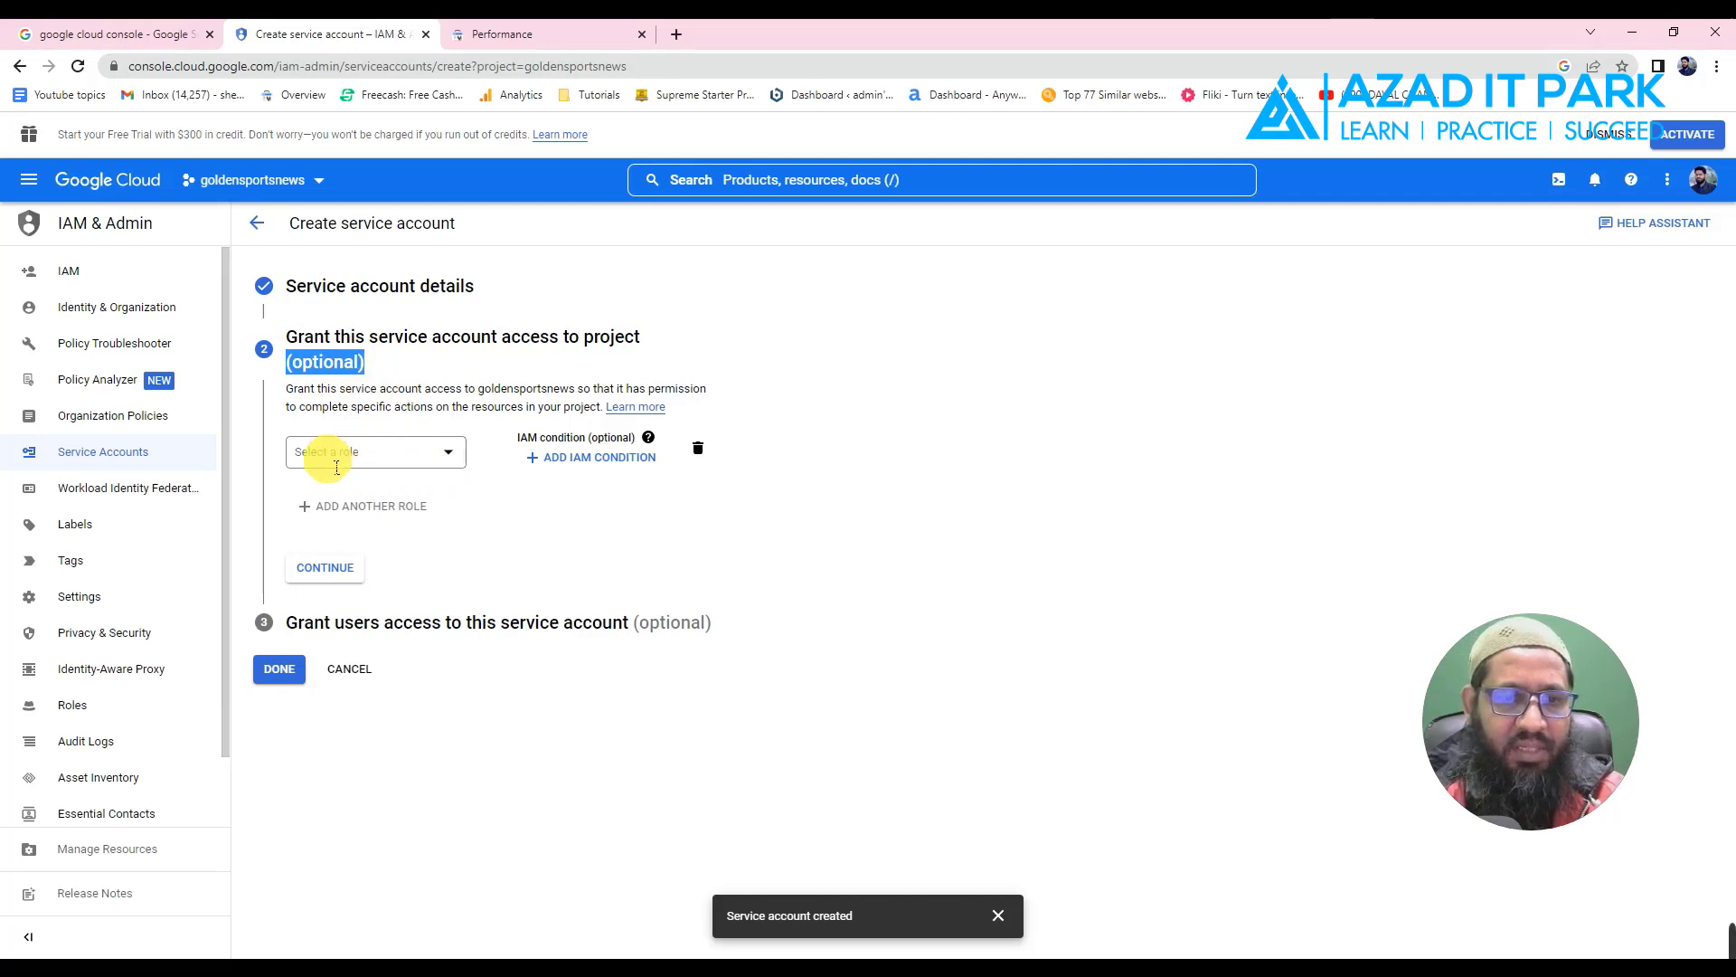
click(397, 457)
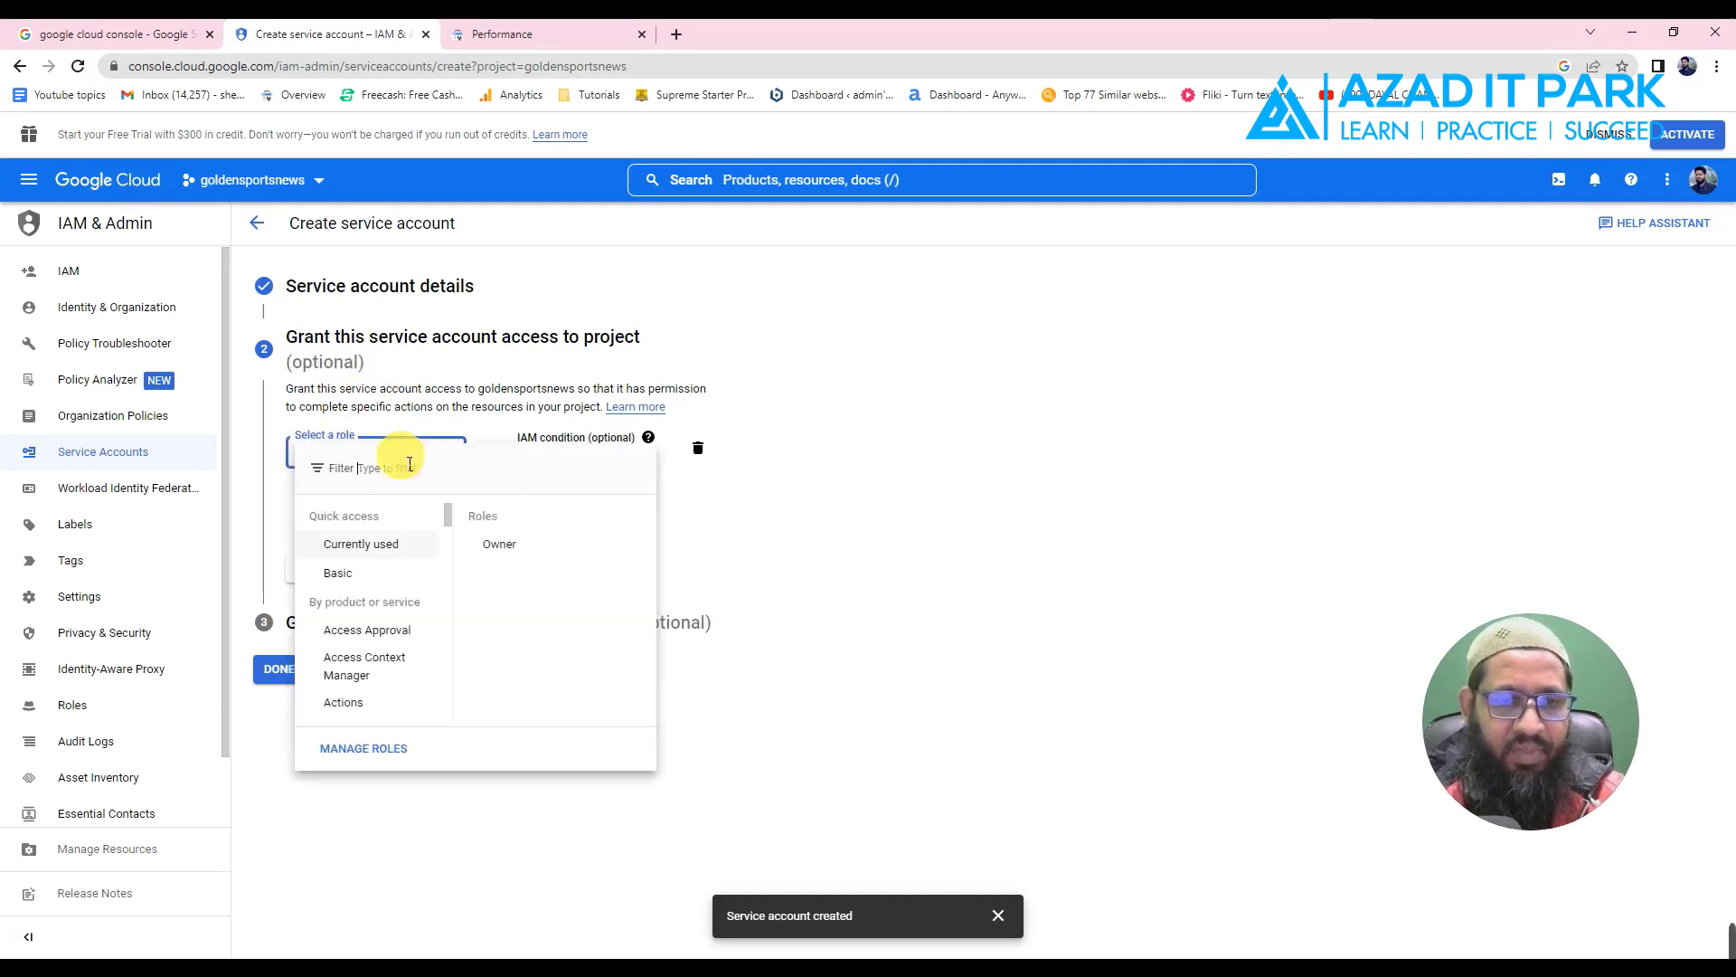
mouse_move(343, 568)
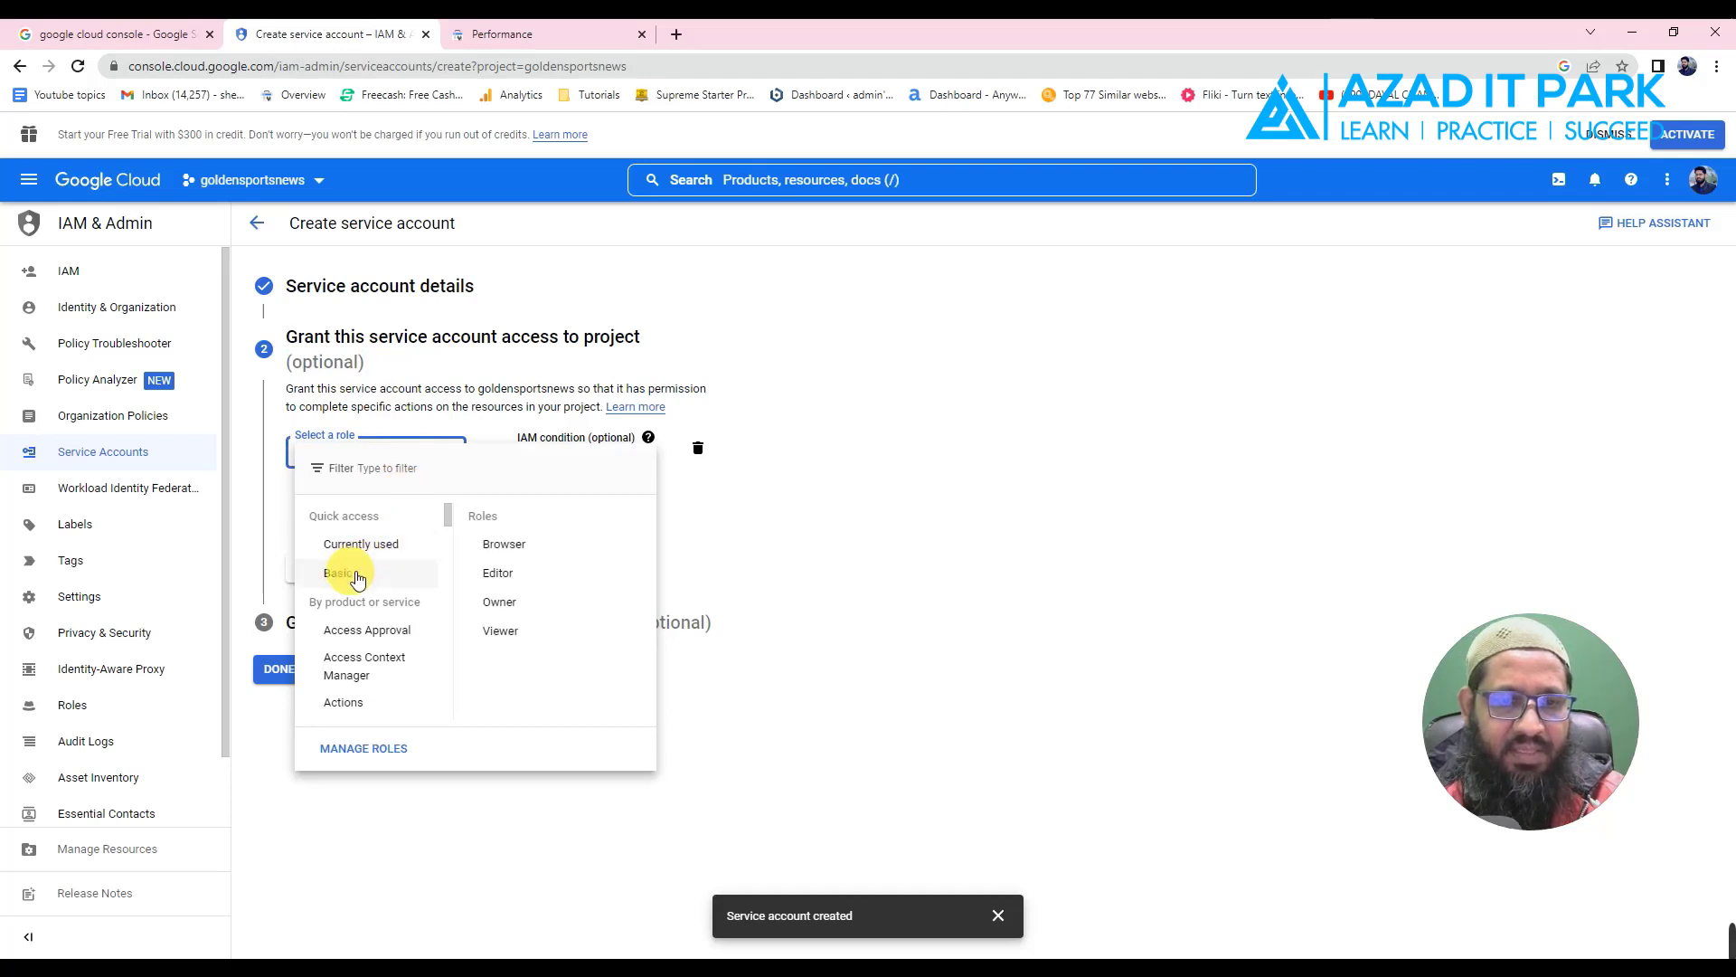
click(518, 602)
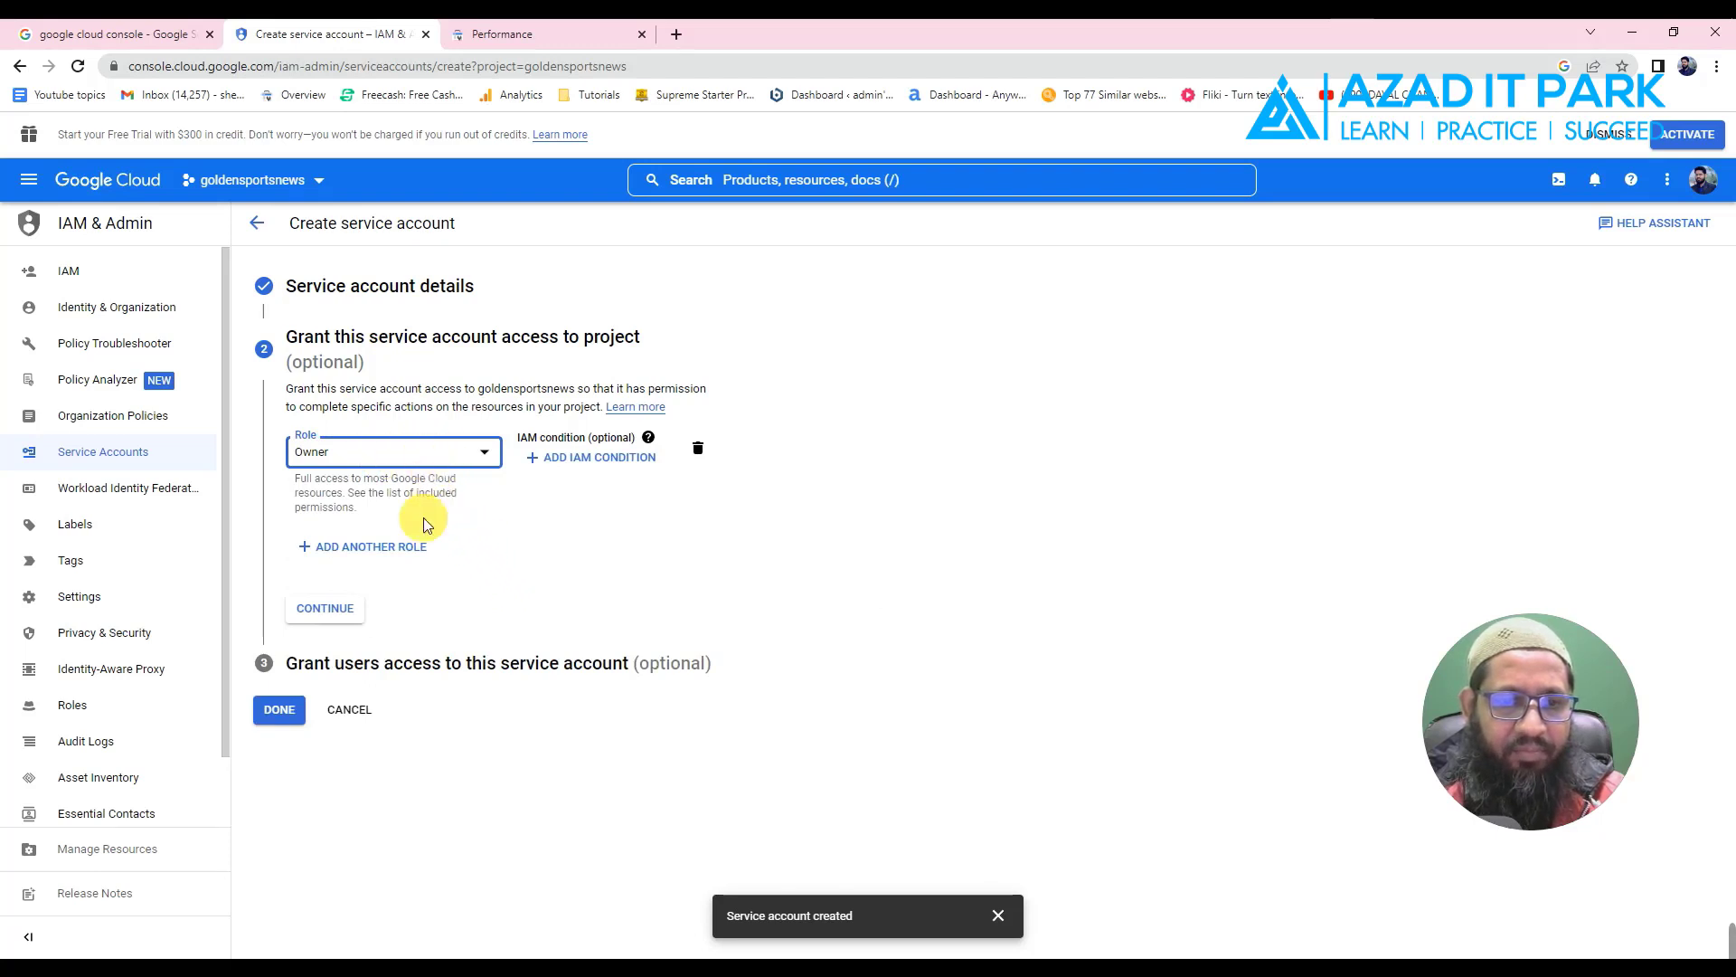
click(346, 612)
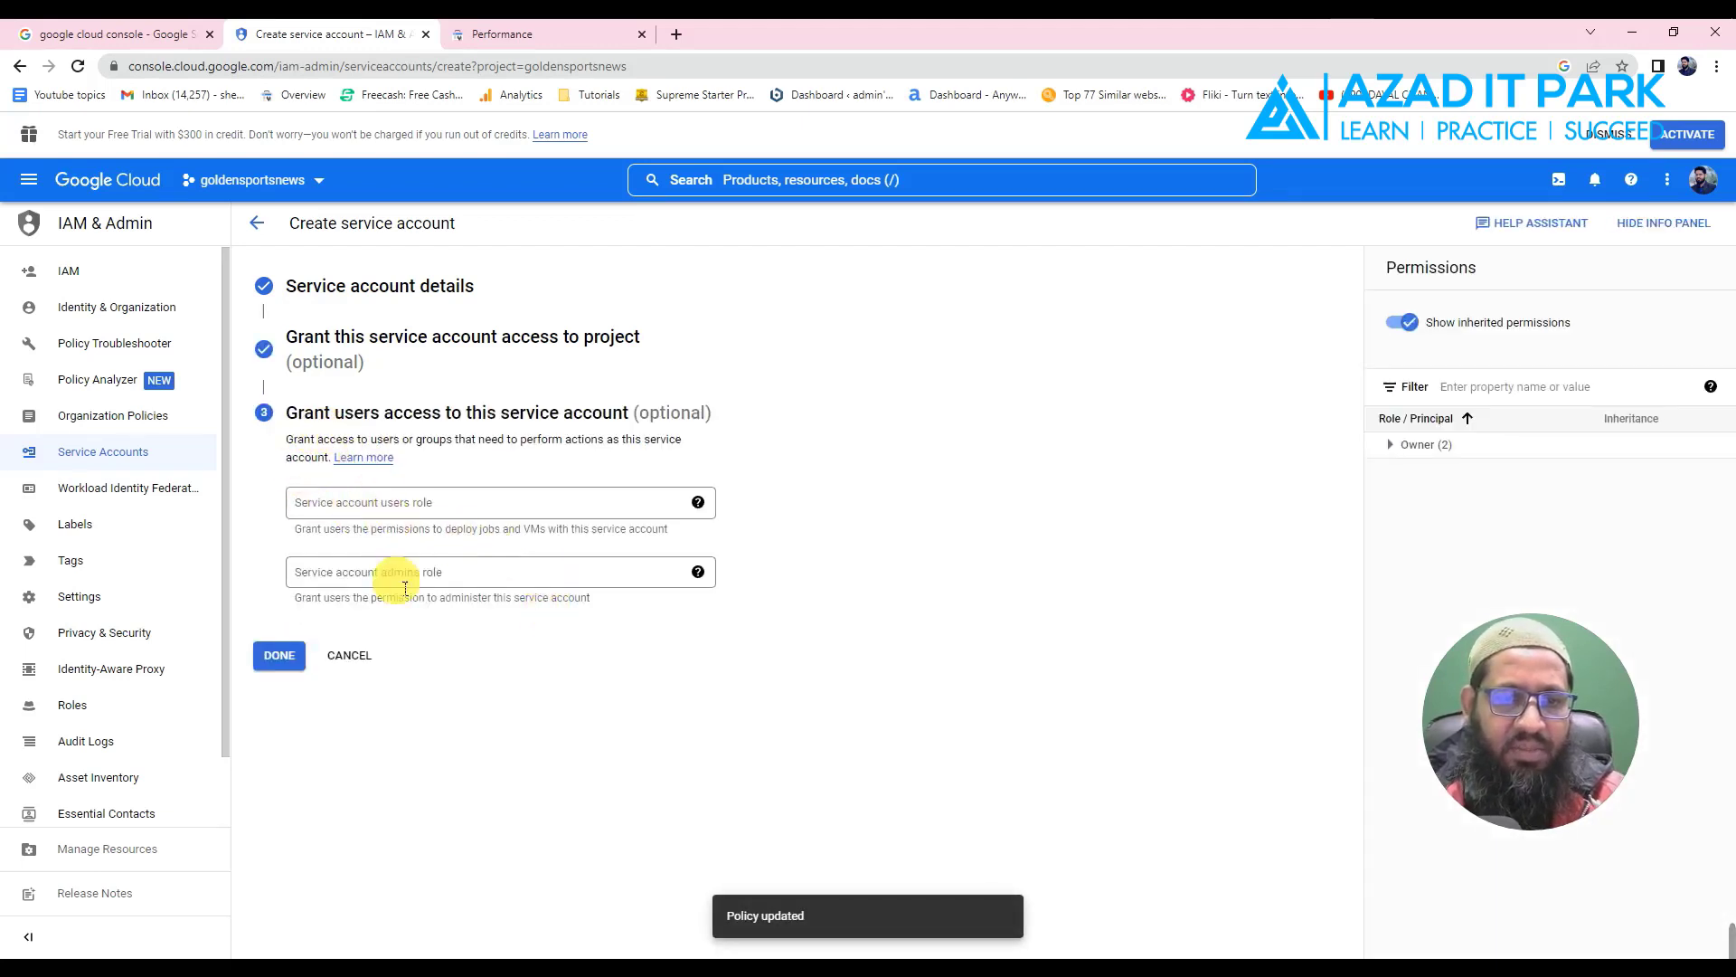
- Finish the service account and copy its email address from the accounts list
click(280, 659)
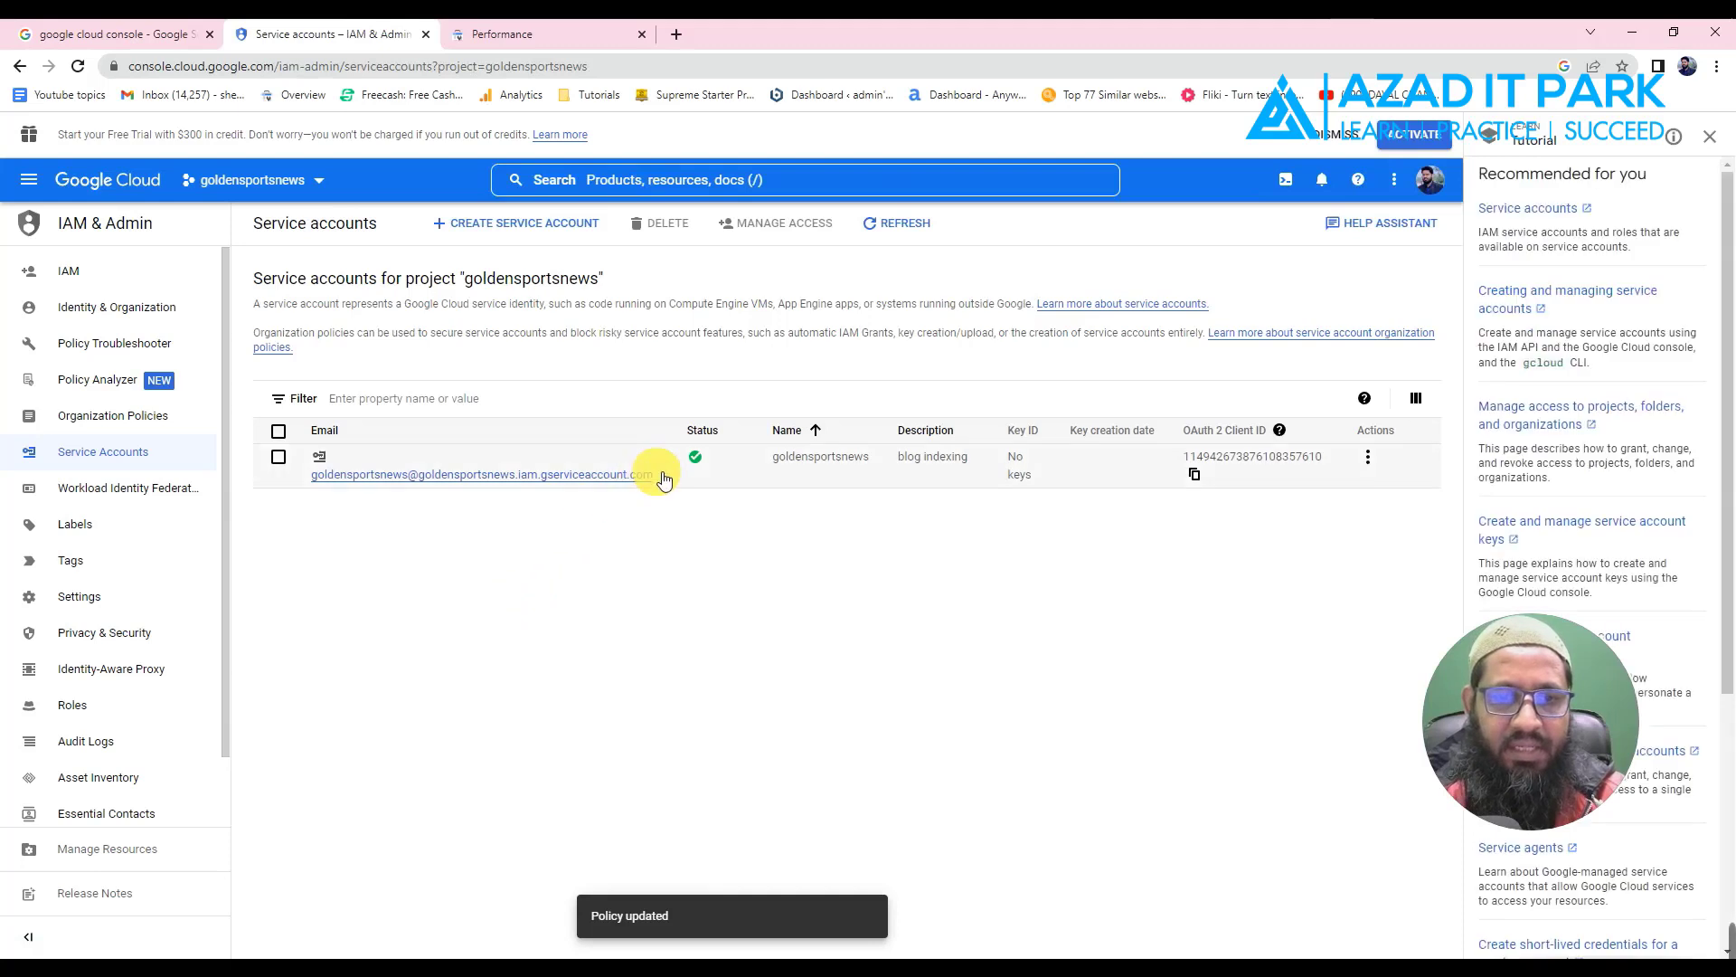
drag(653, 475, 335, 485)
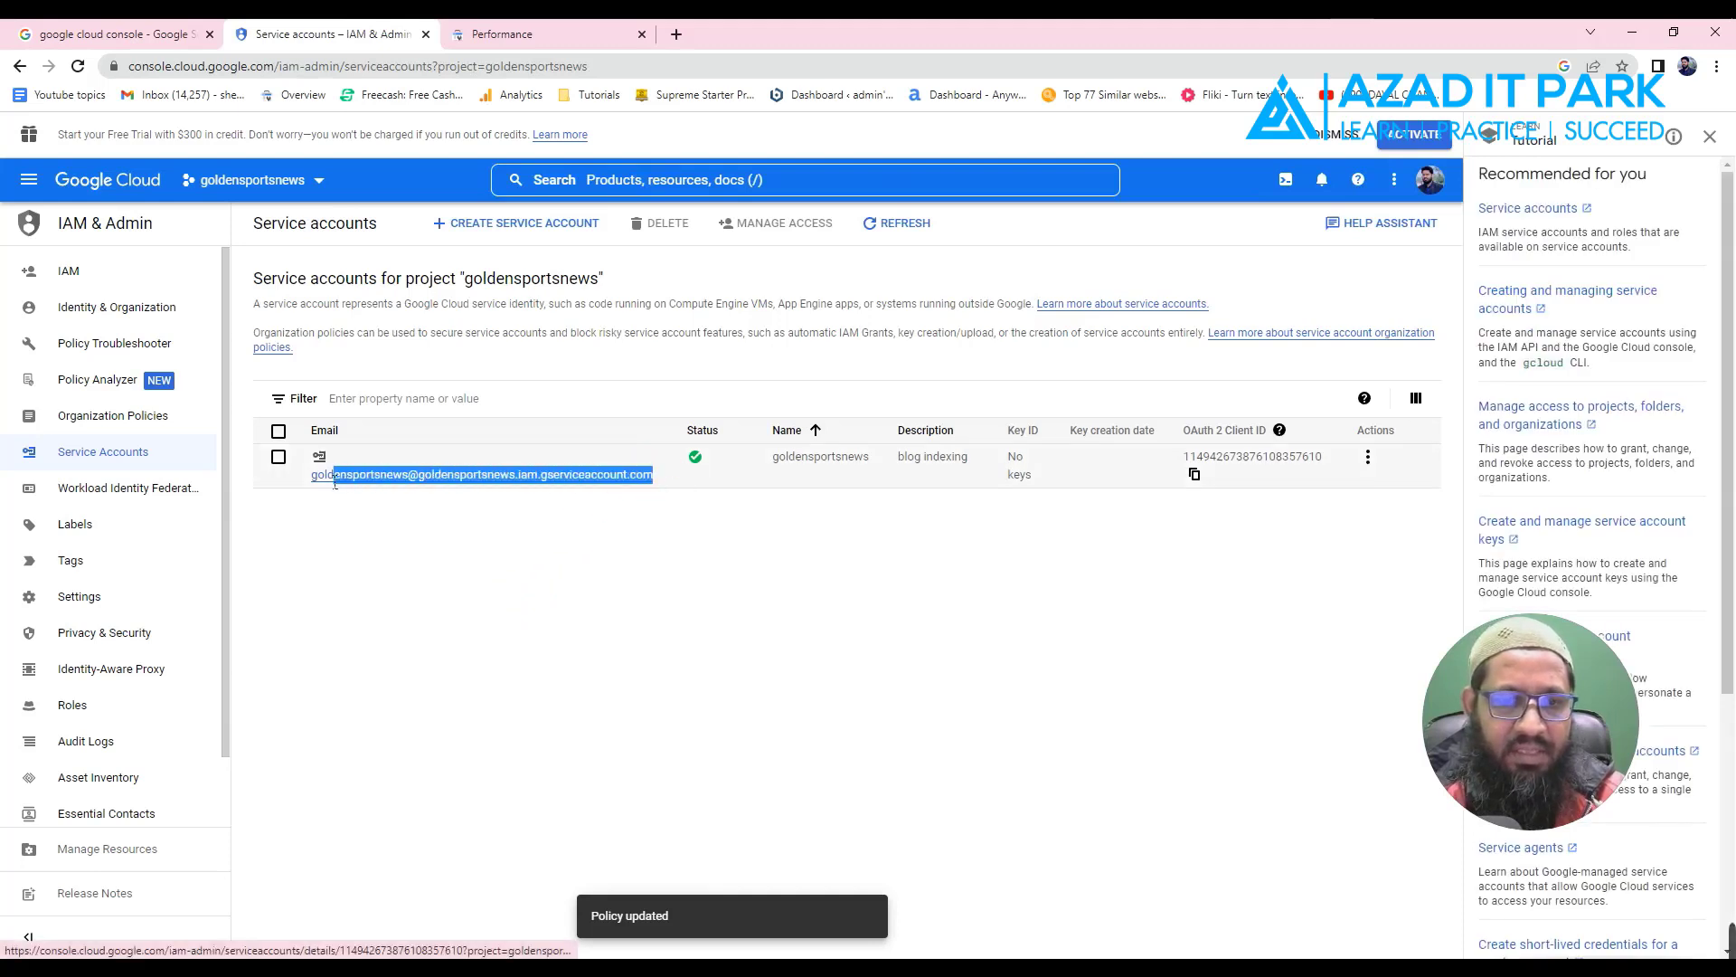
right_click(413, 477)
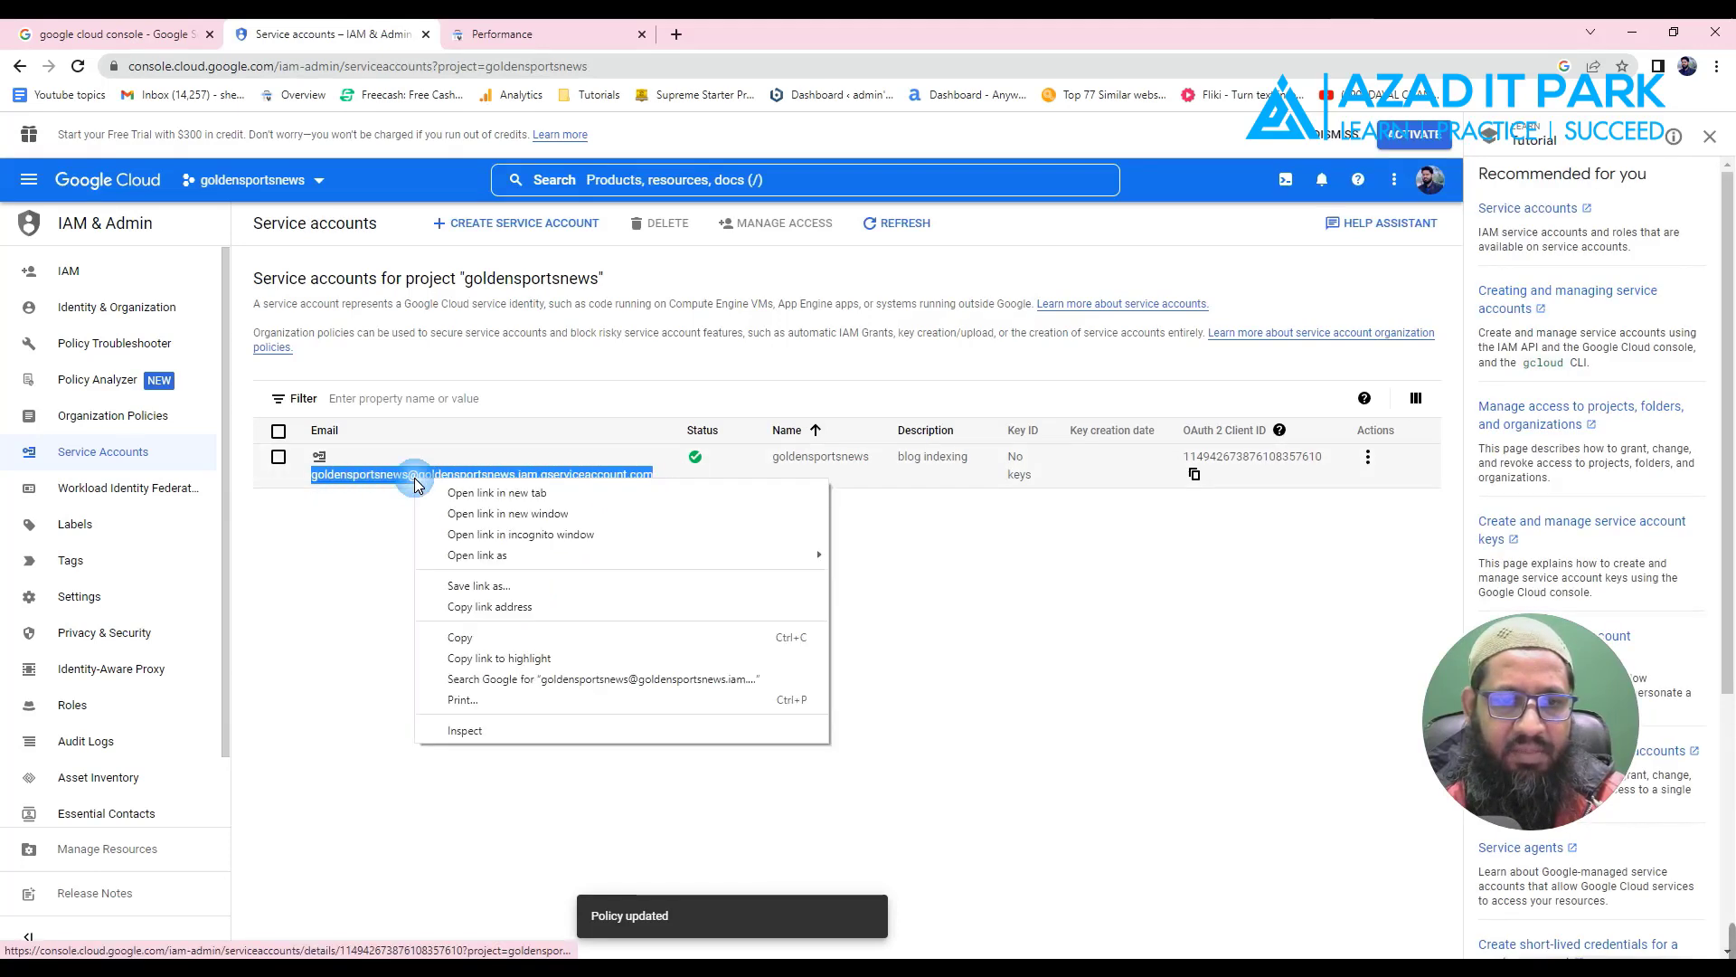
click(445, 640)
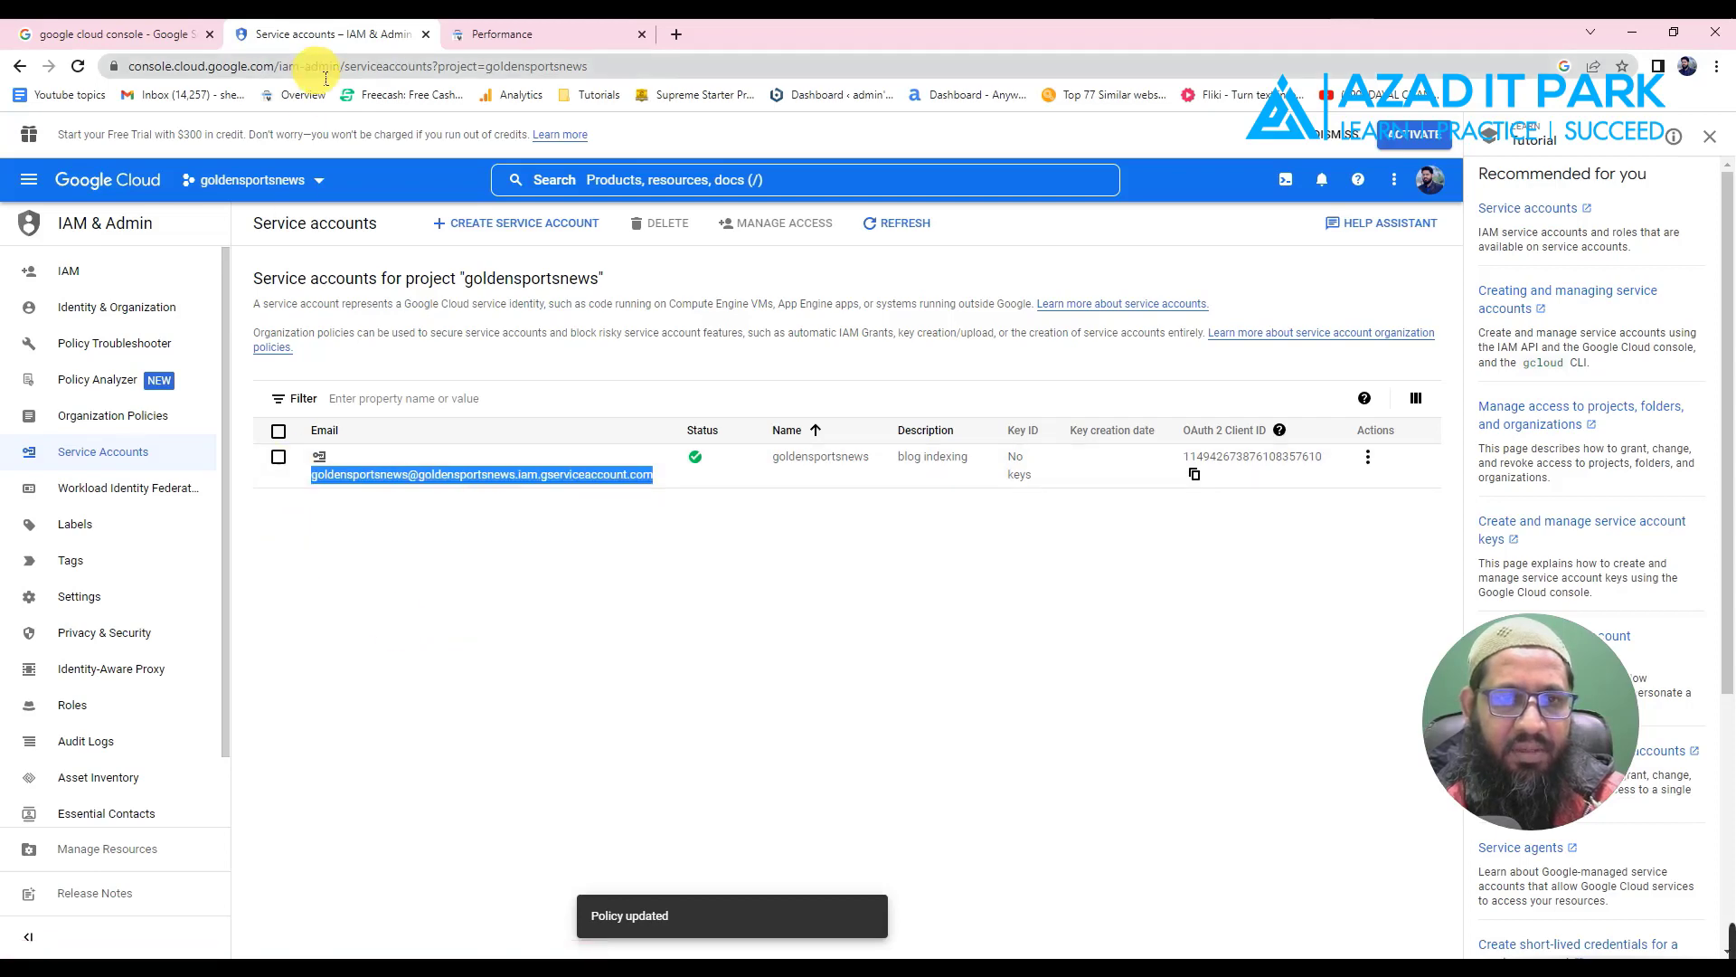
click(600, 9)
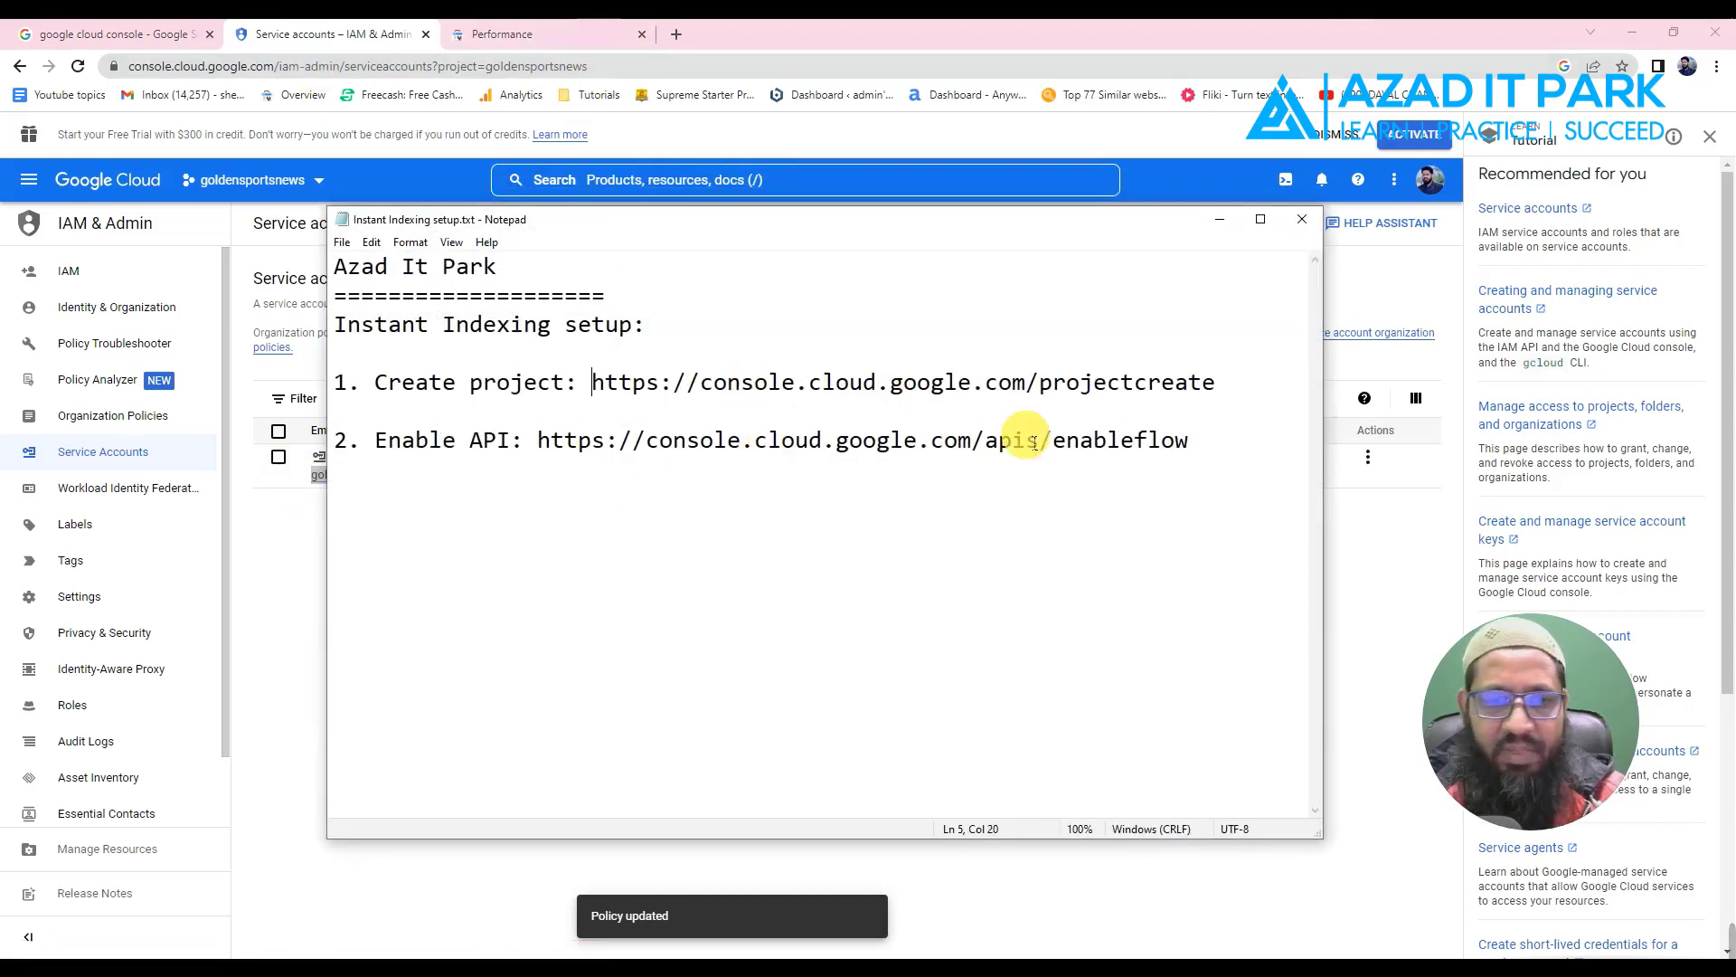
- Paste the service account email on a new line of the Instant Indexing setup notes
click(1194, 453)
key(Return)
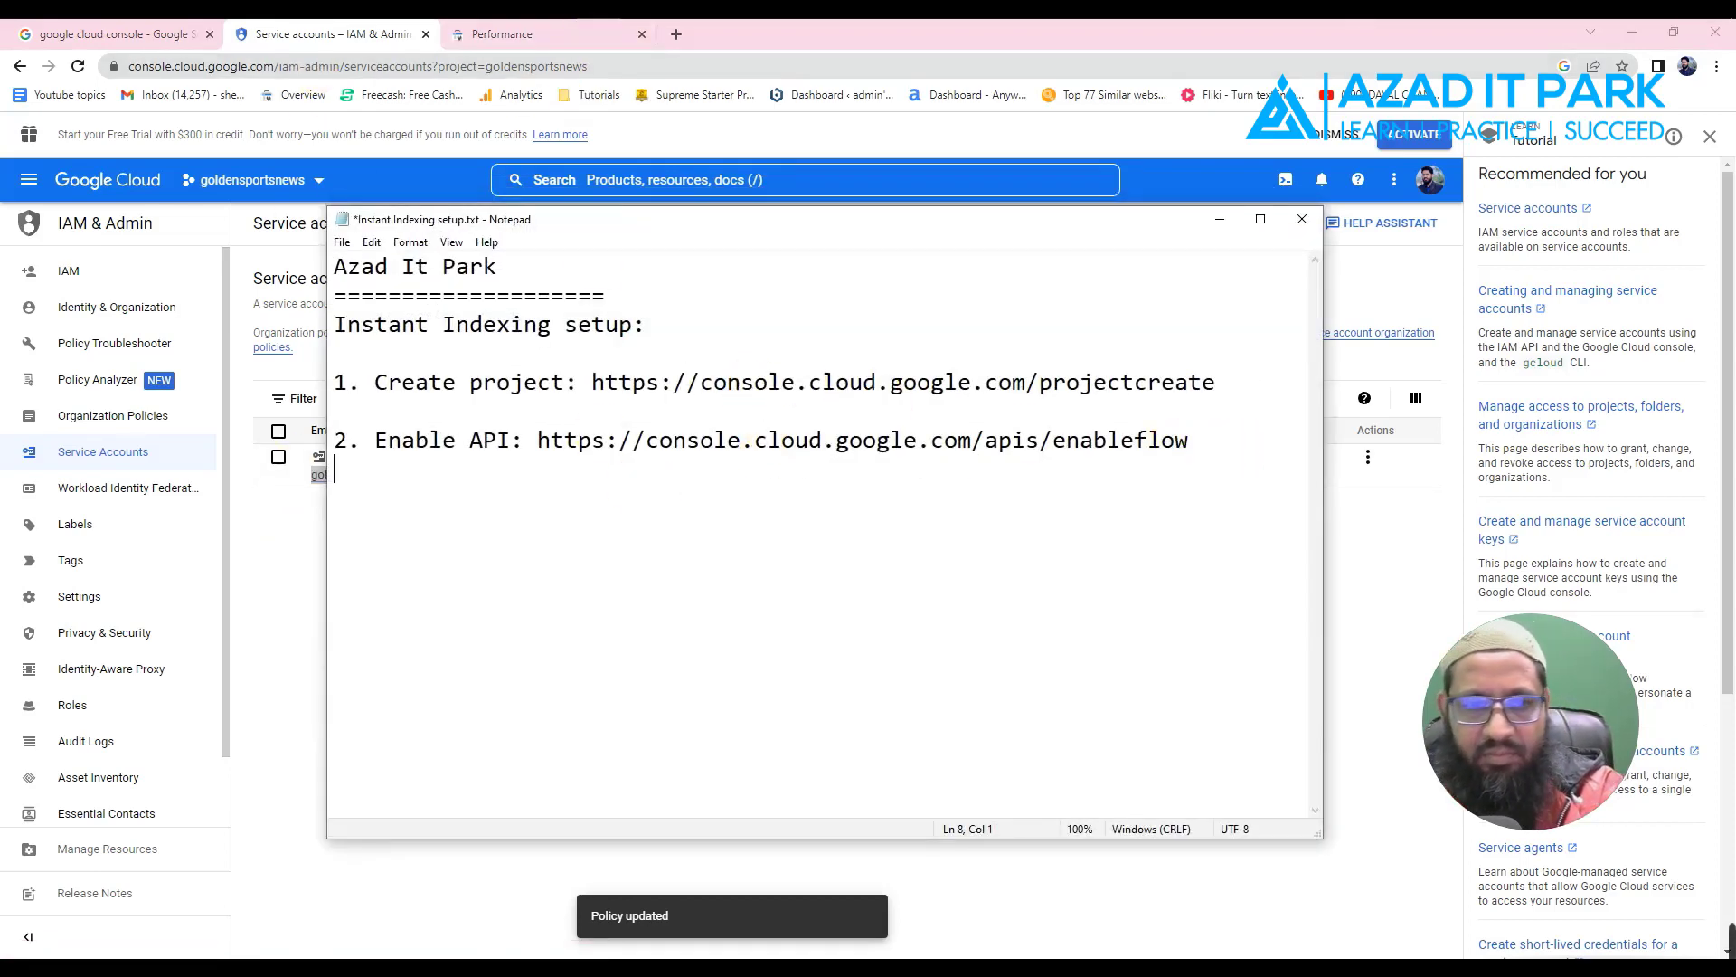
key(ctrl+v)
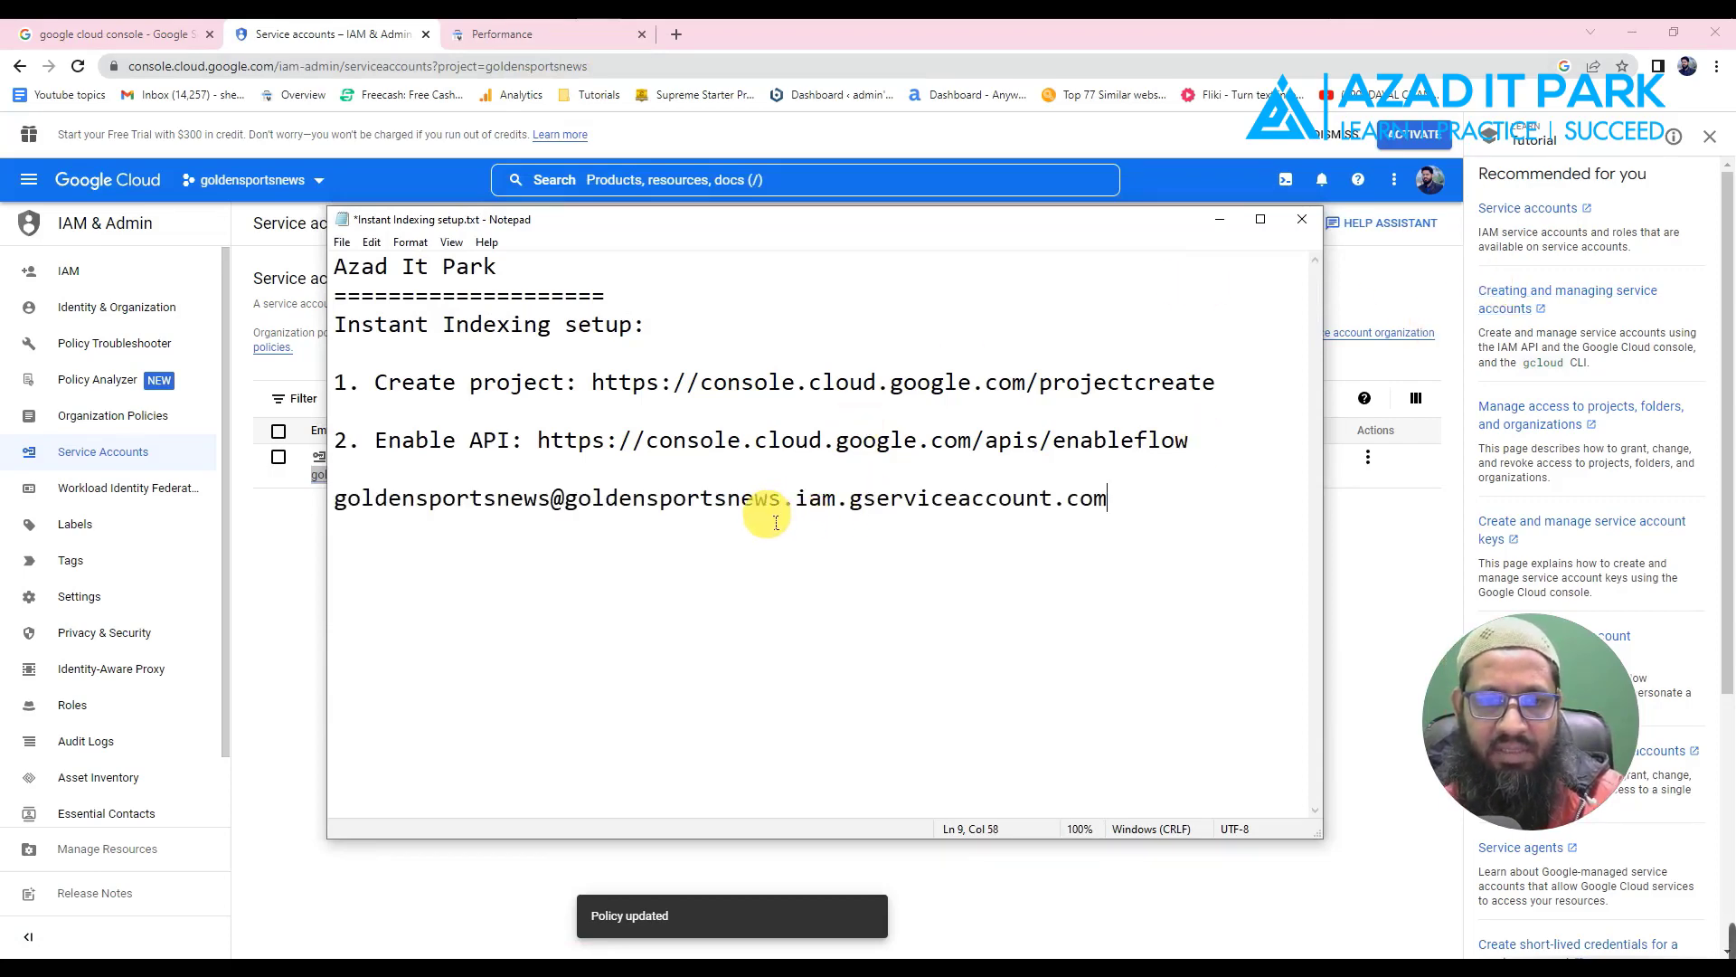
click(1220, 220)
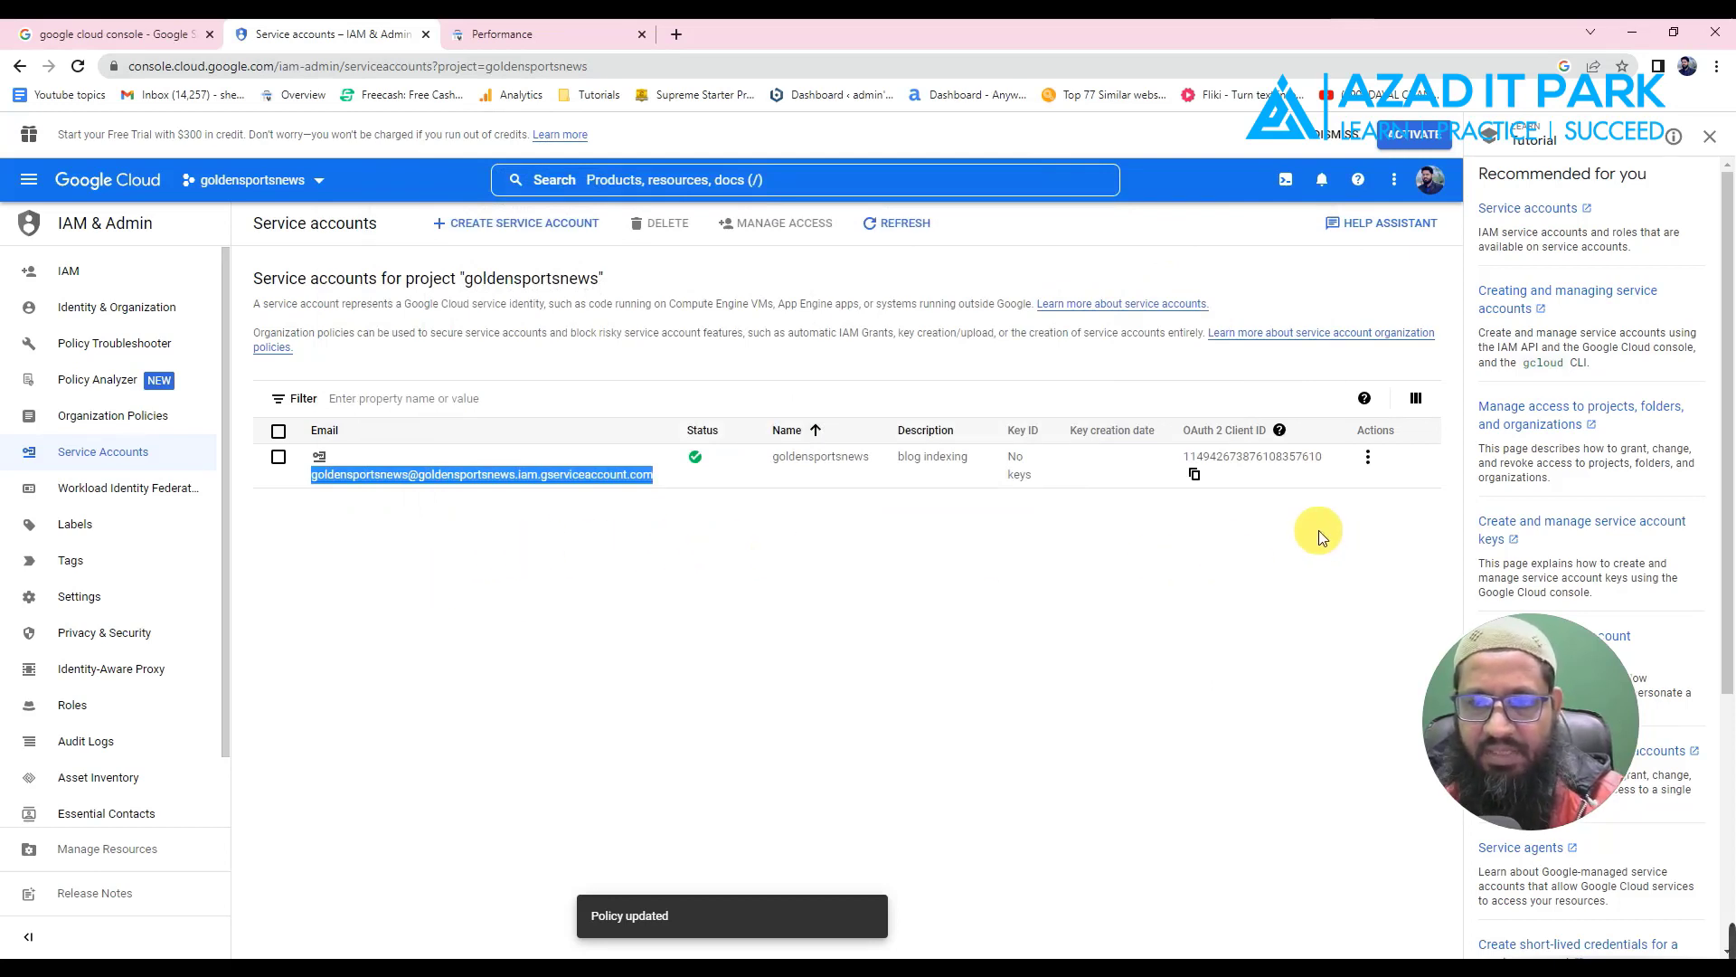
- Create and download a new JSON private key for the goldensportsnews service account via Manage keys
click(1369, 460)
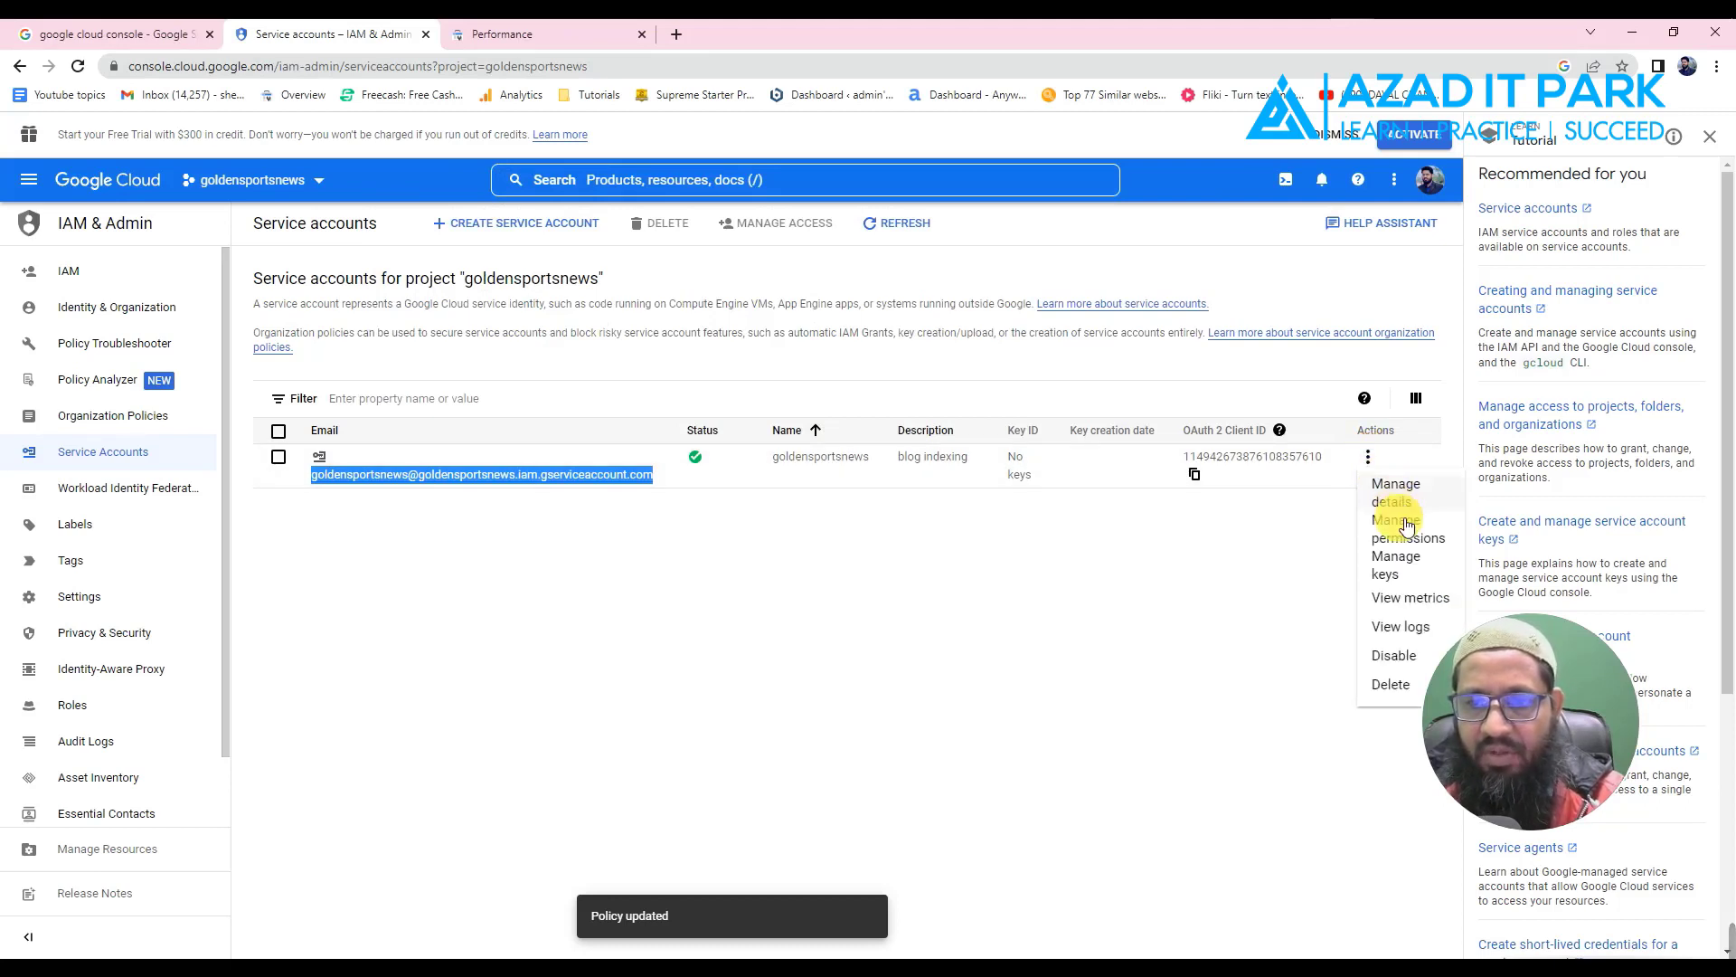
click(1402, 569)
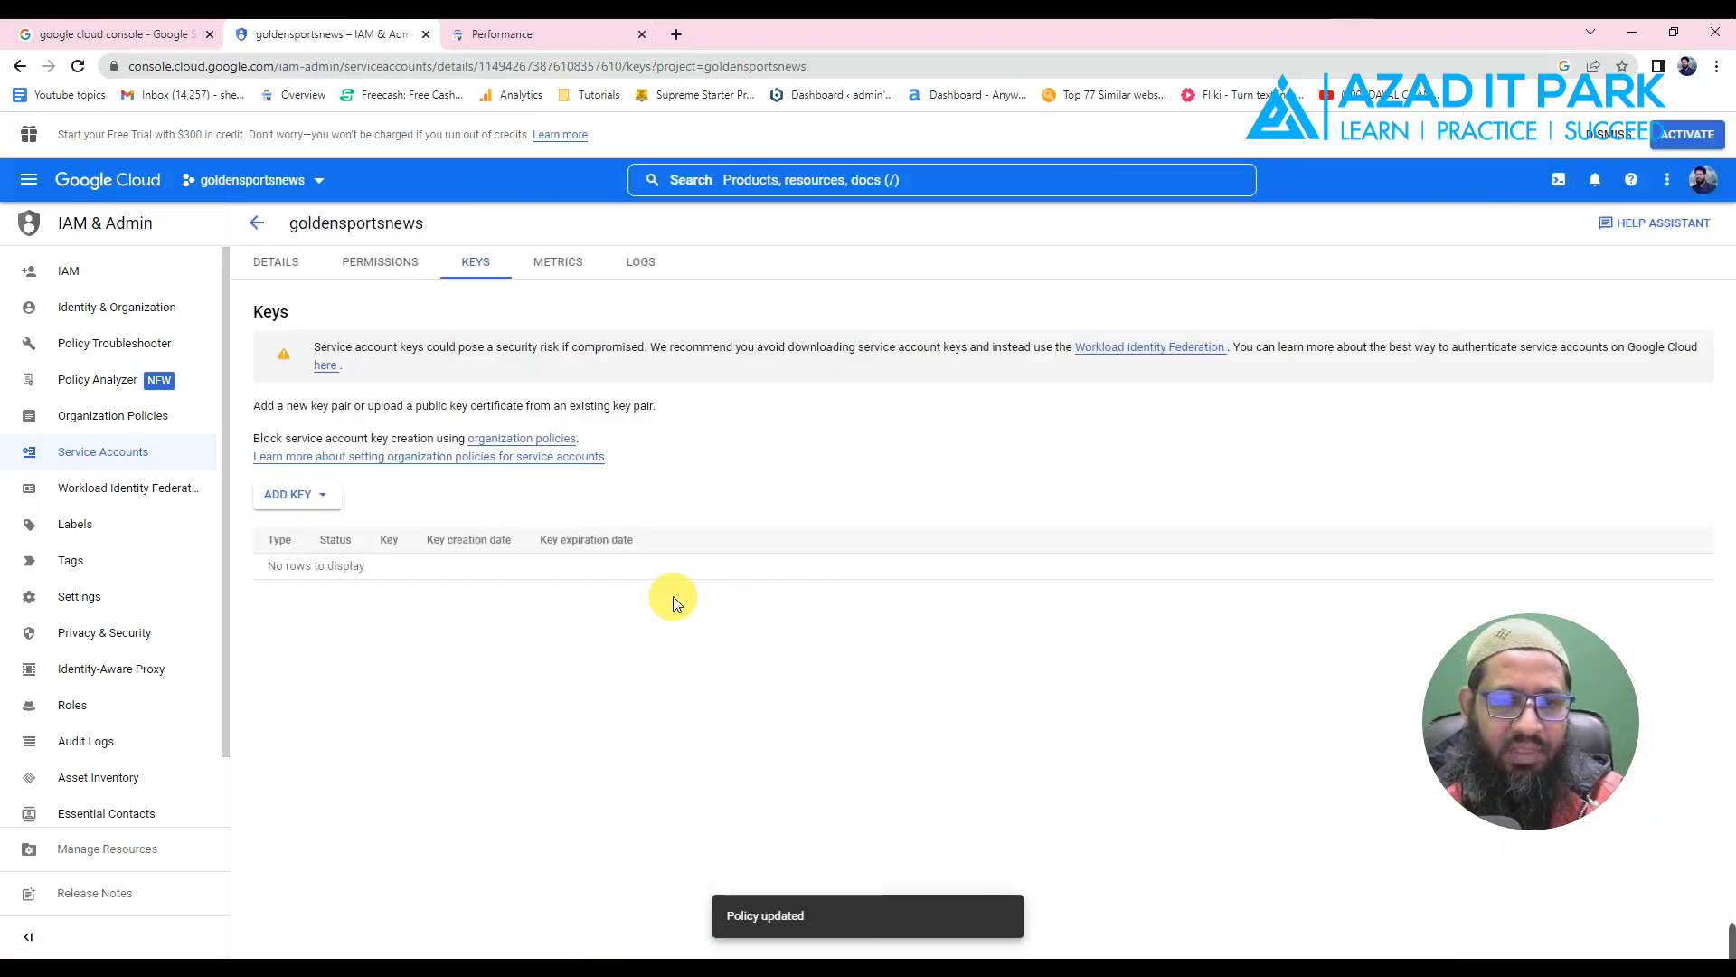
click(321, 498)
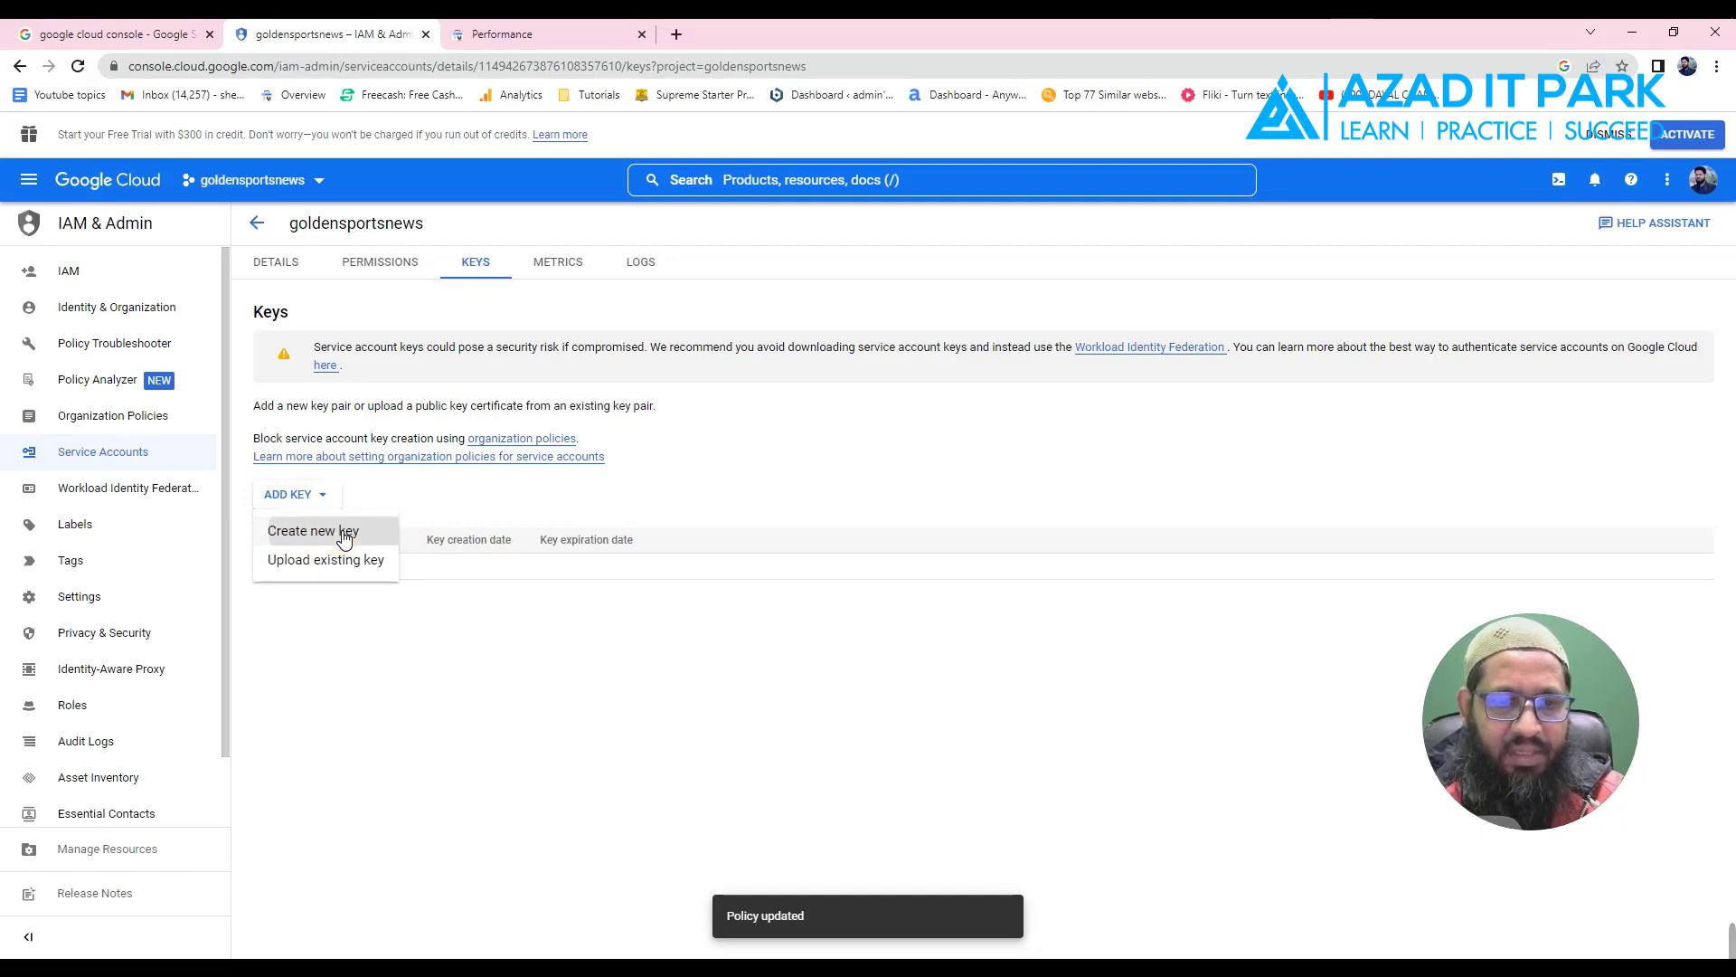
click(344, 536)
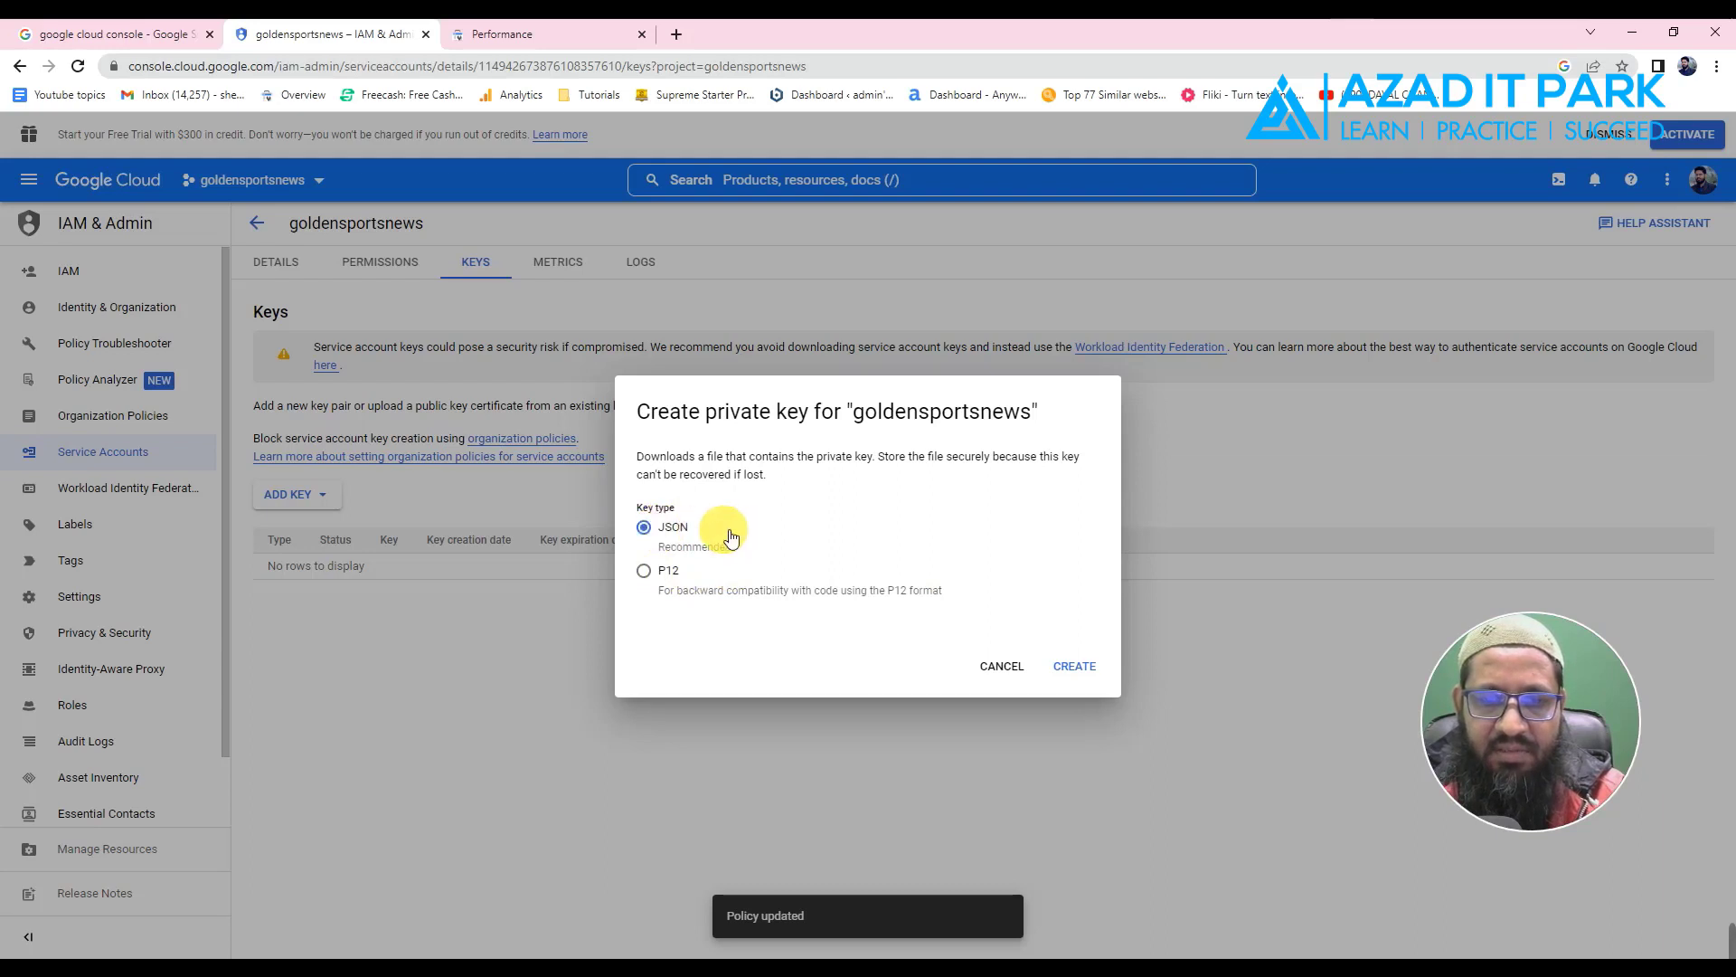
click(1091, 674)
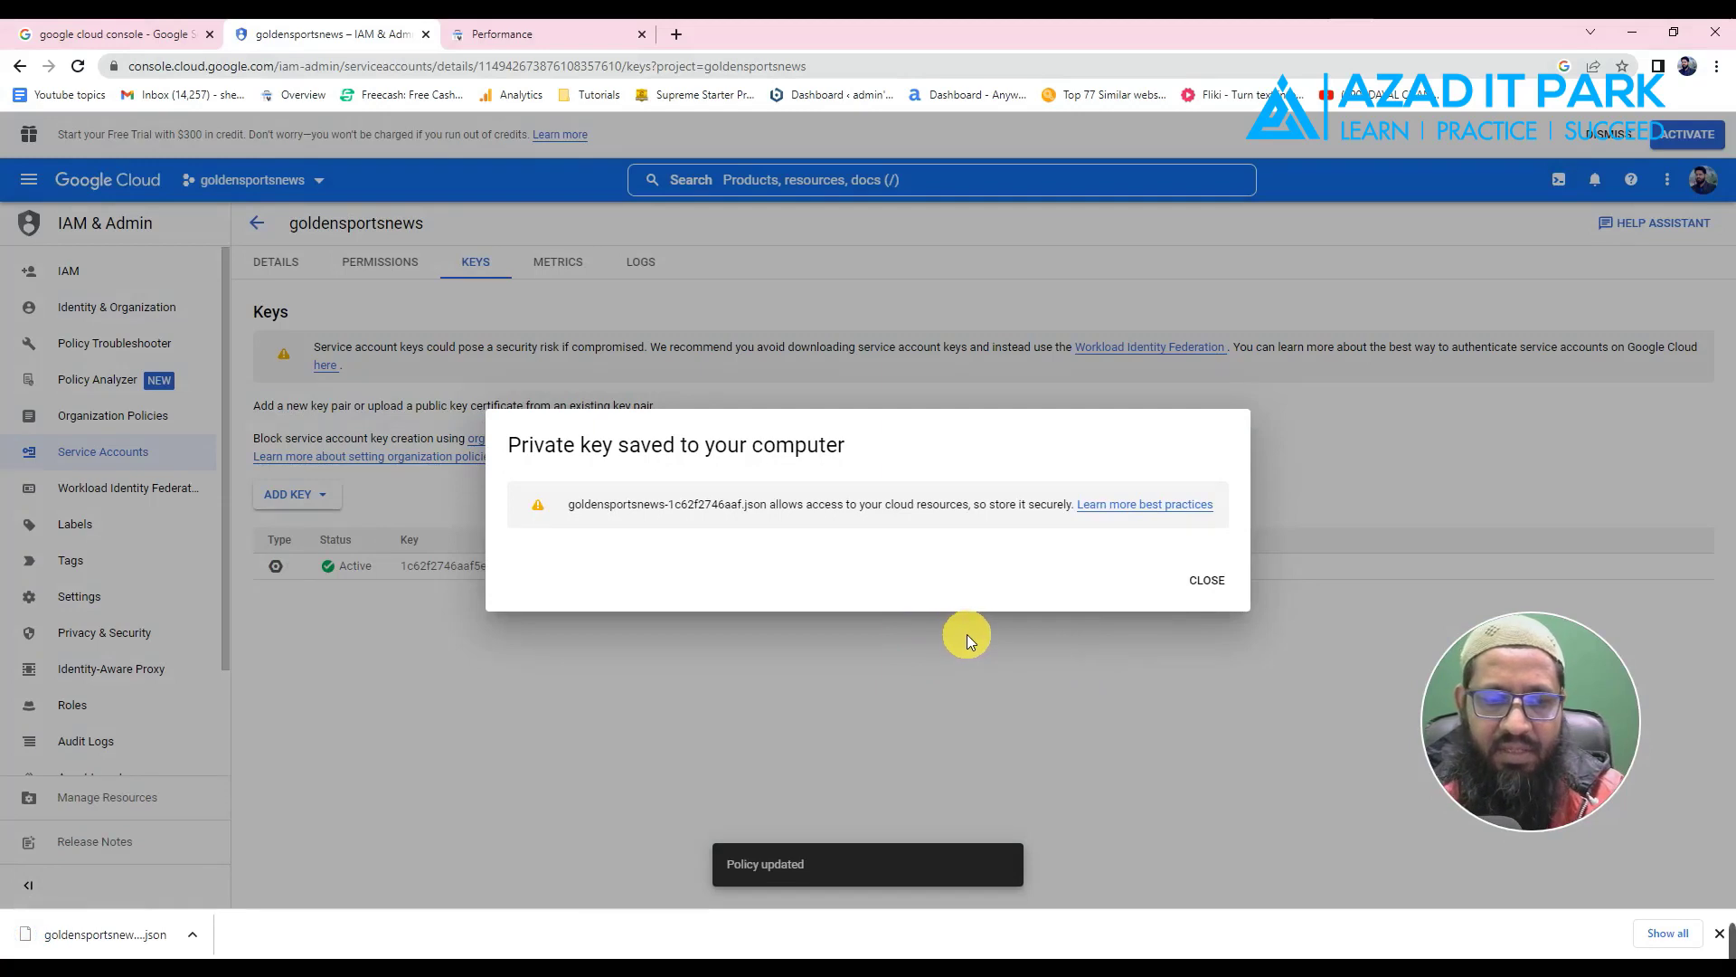
click(1208, 580)
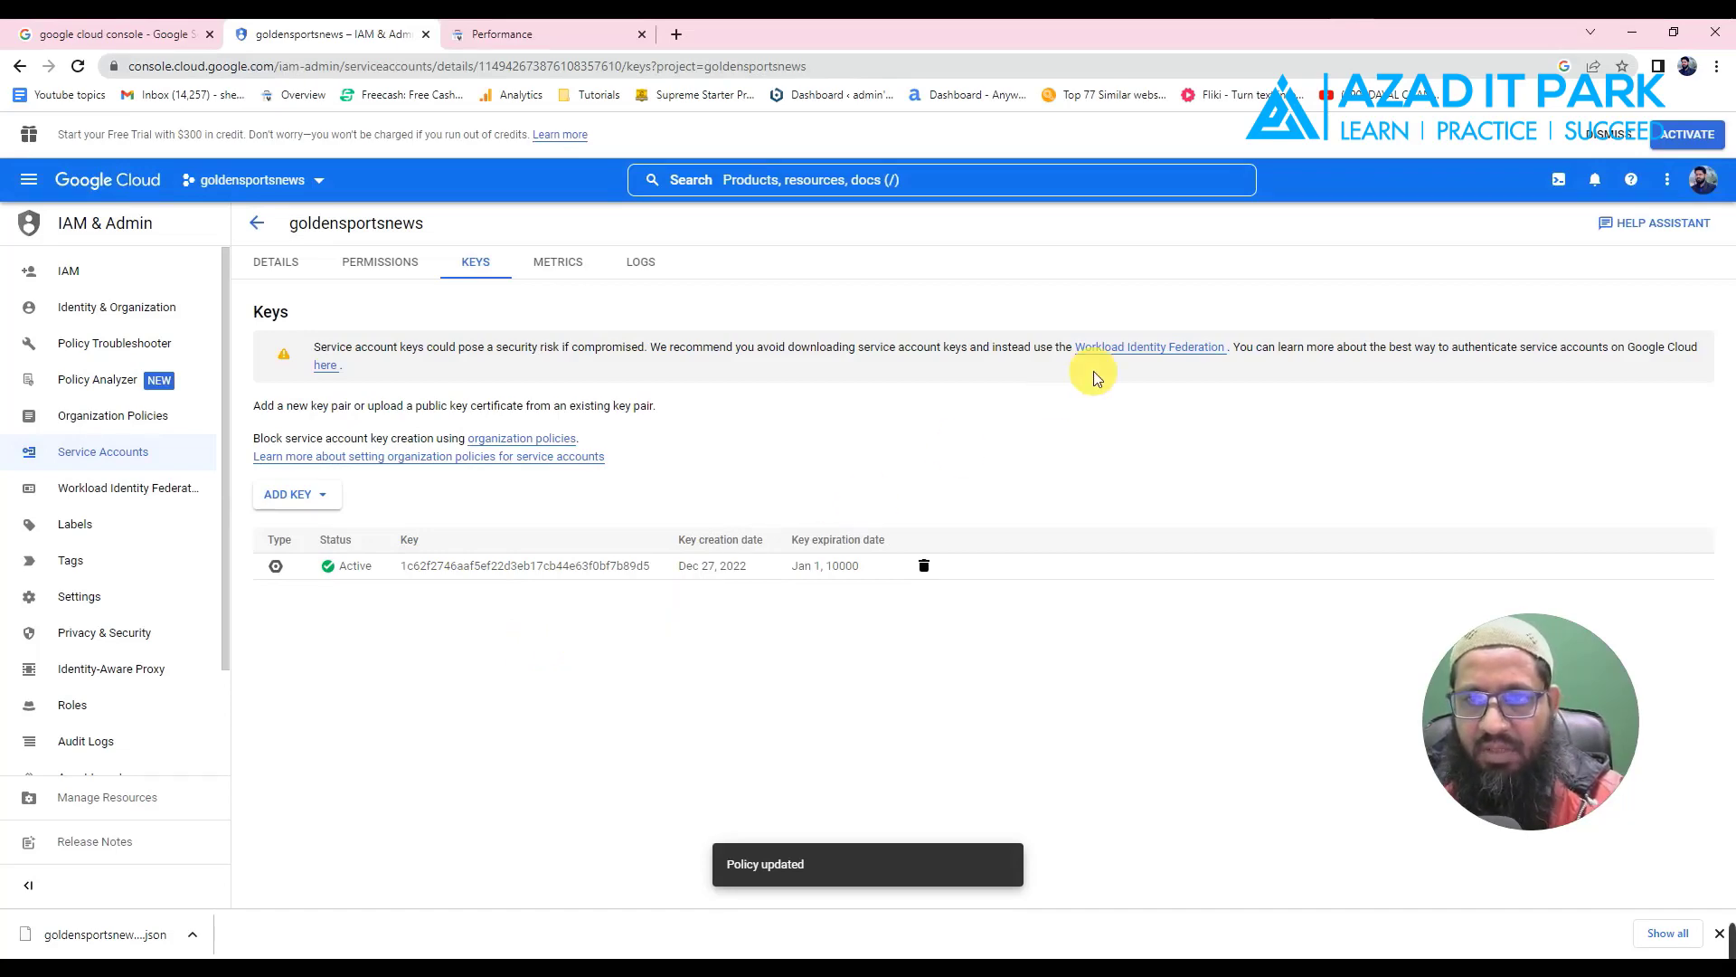
- On the WordPress Add New plugins page, search for 'instant indexing'
key(alt+Tab)
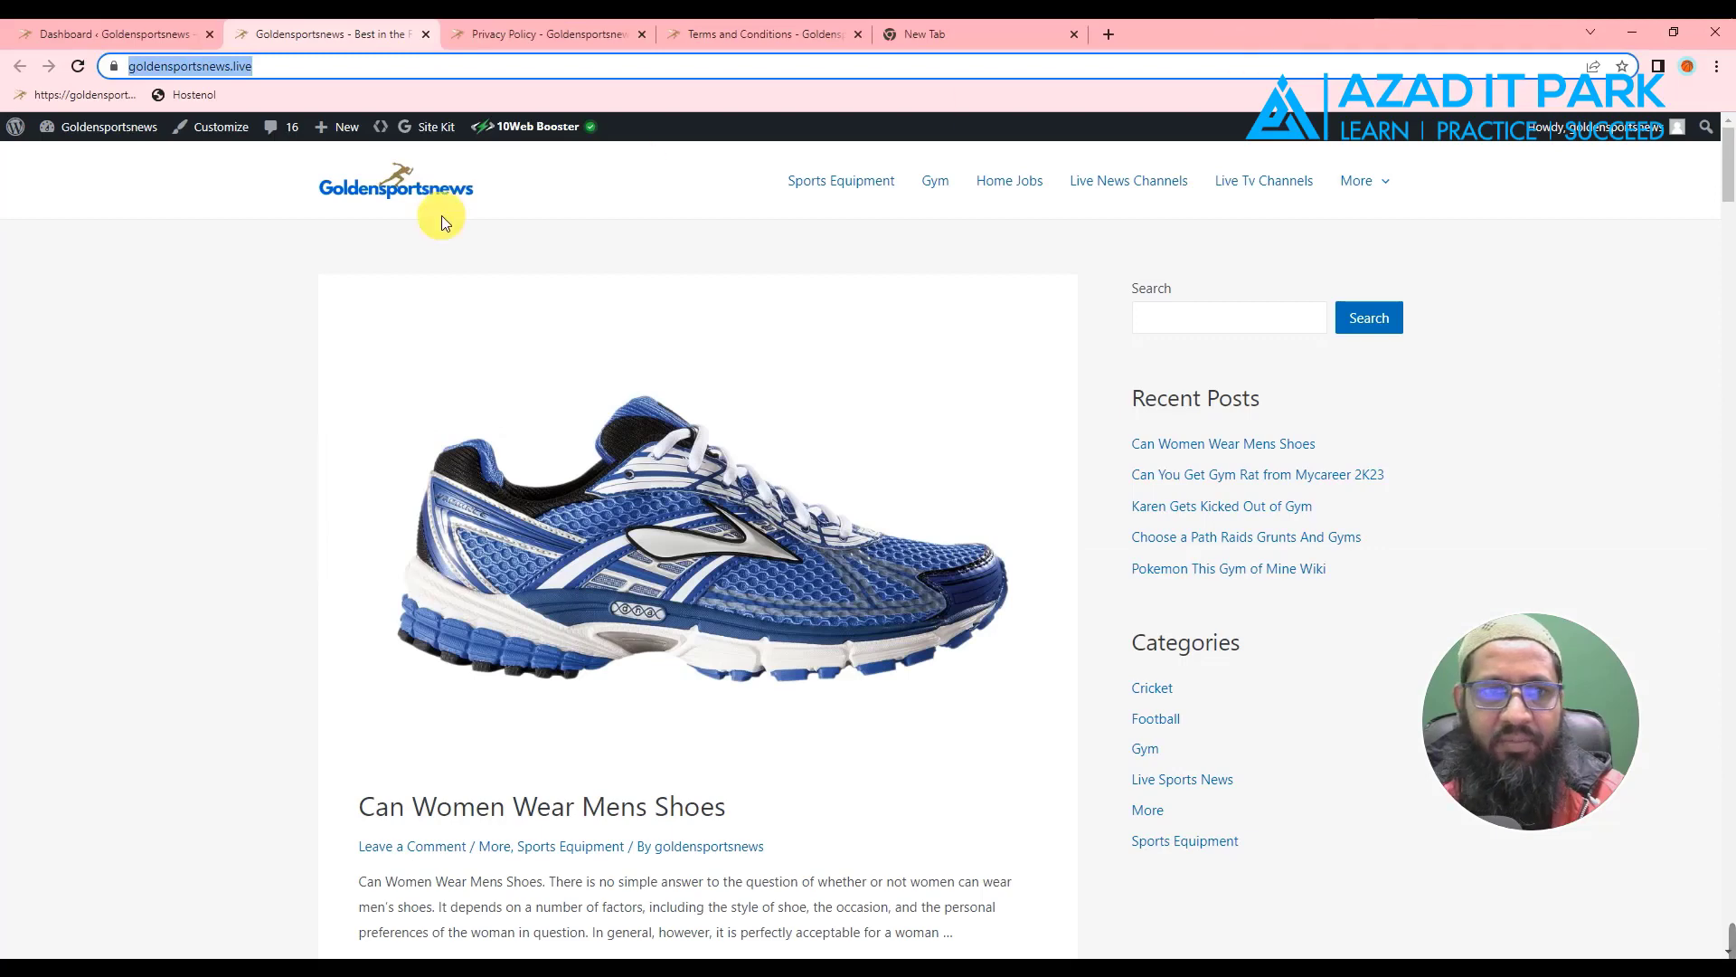
click(105, 36)
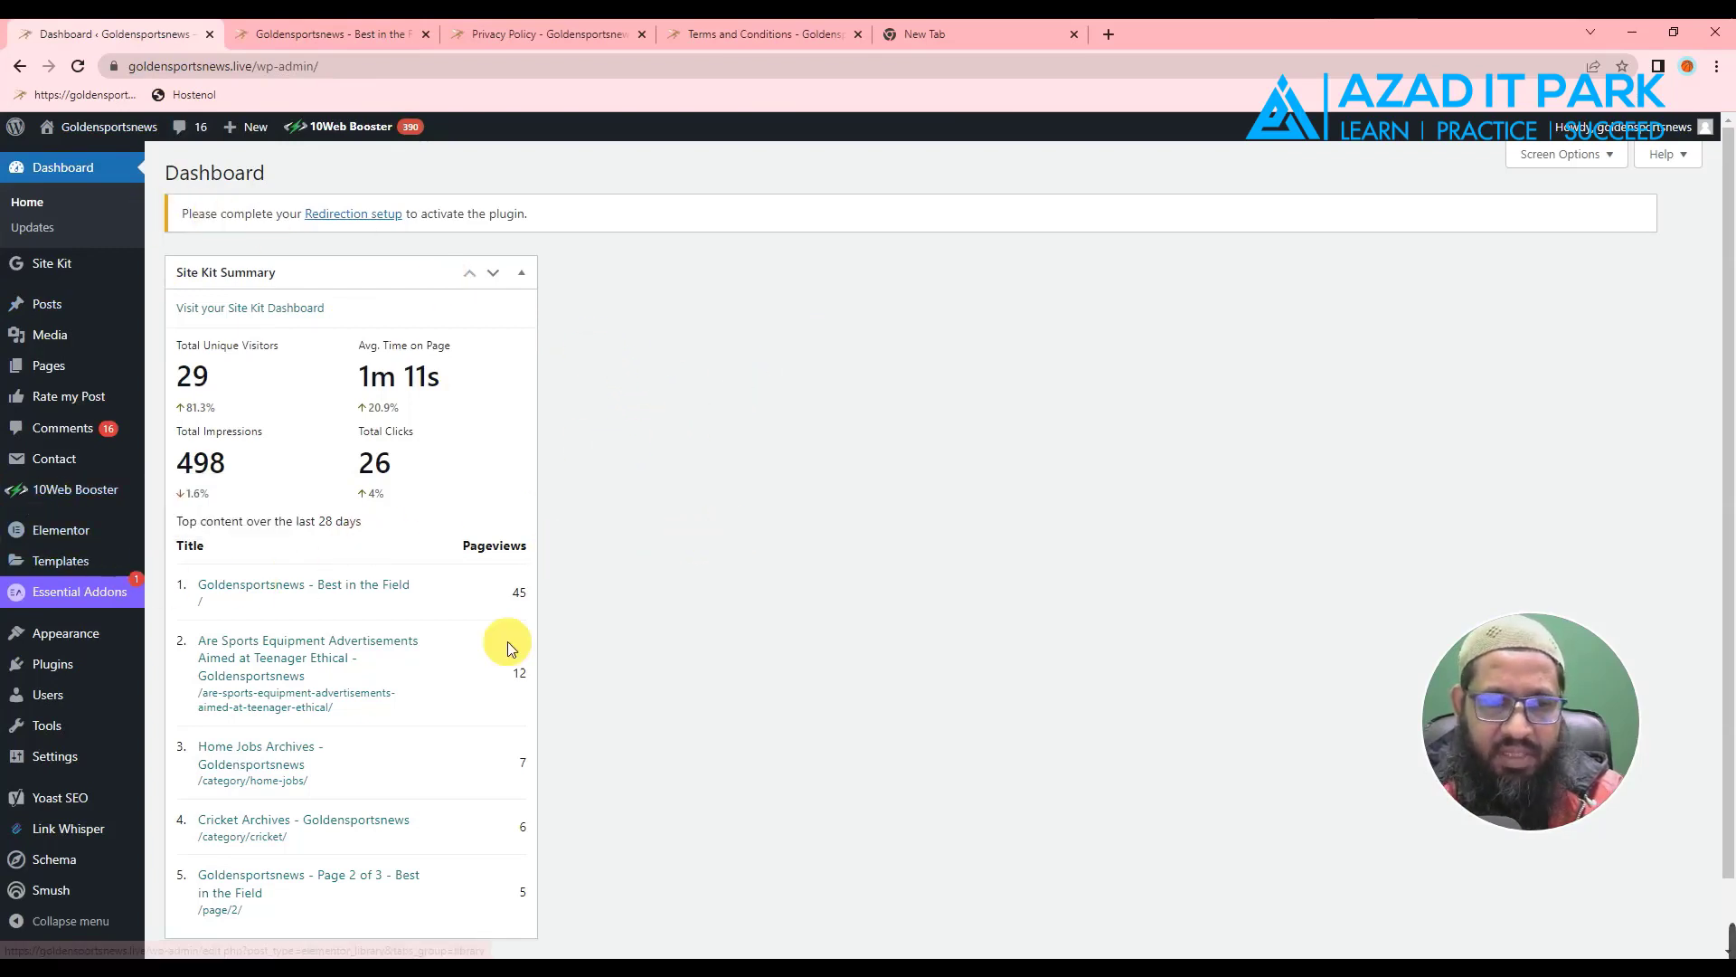
mouse_move(62, 662)
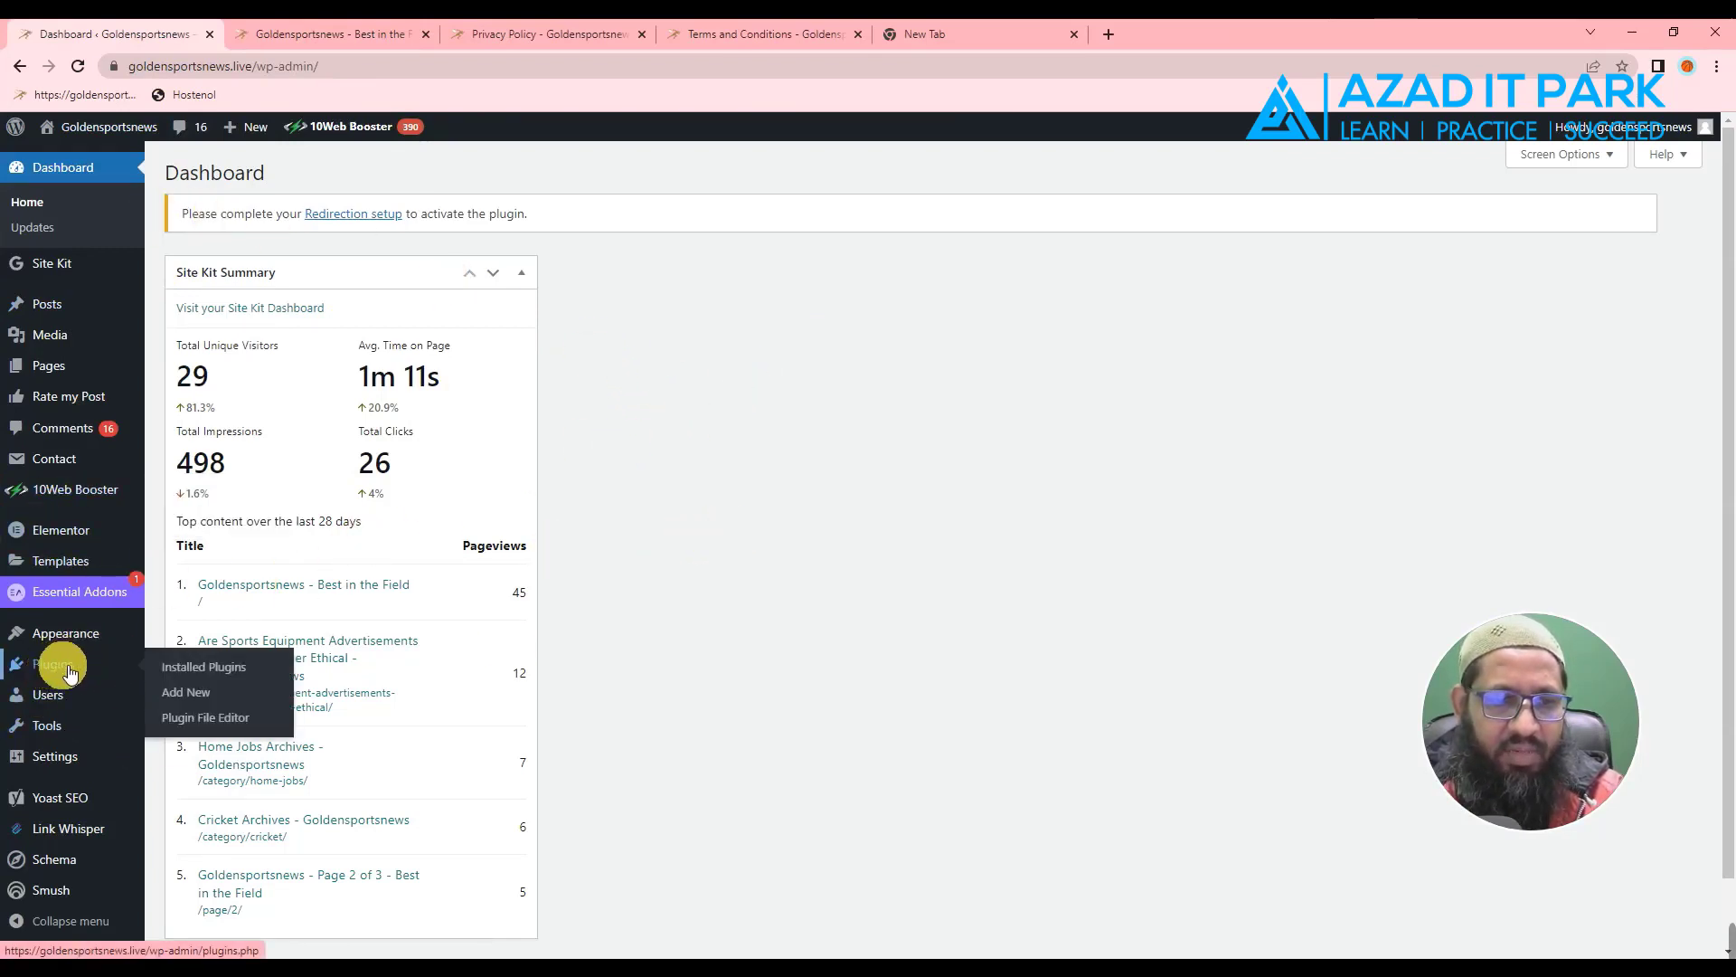
click(207, 697)
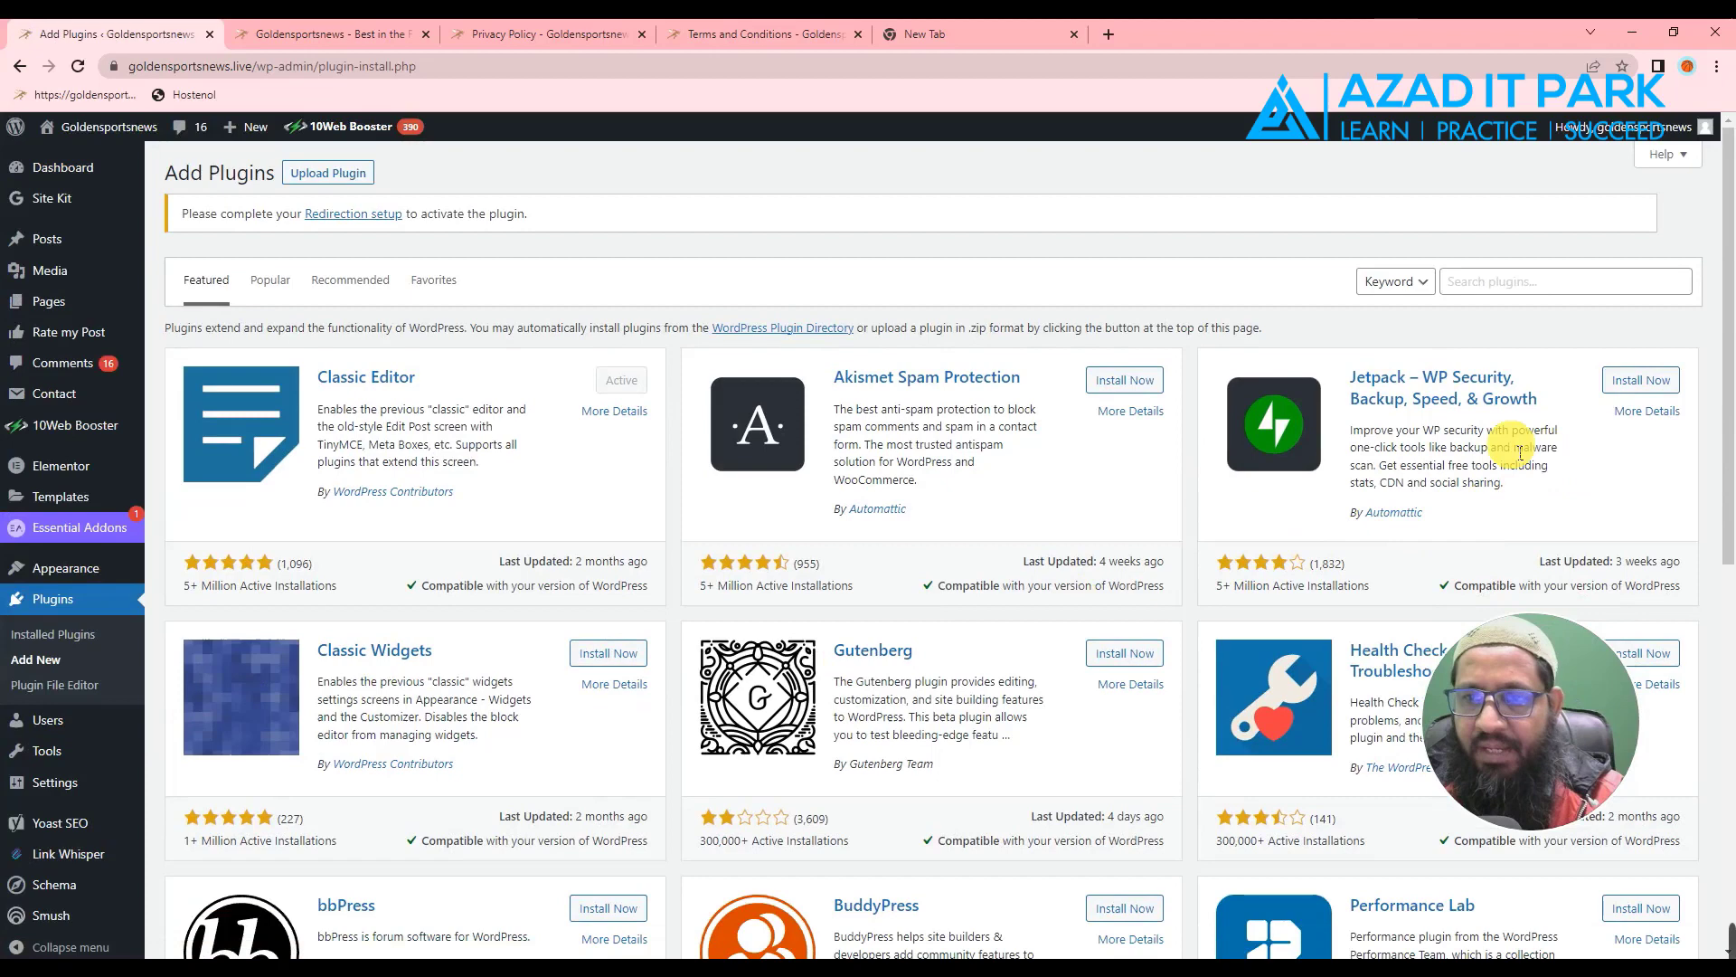
click(1492, 289)
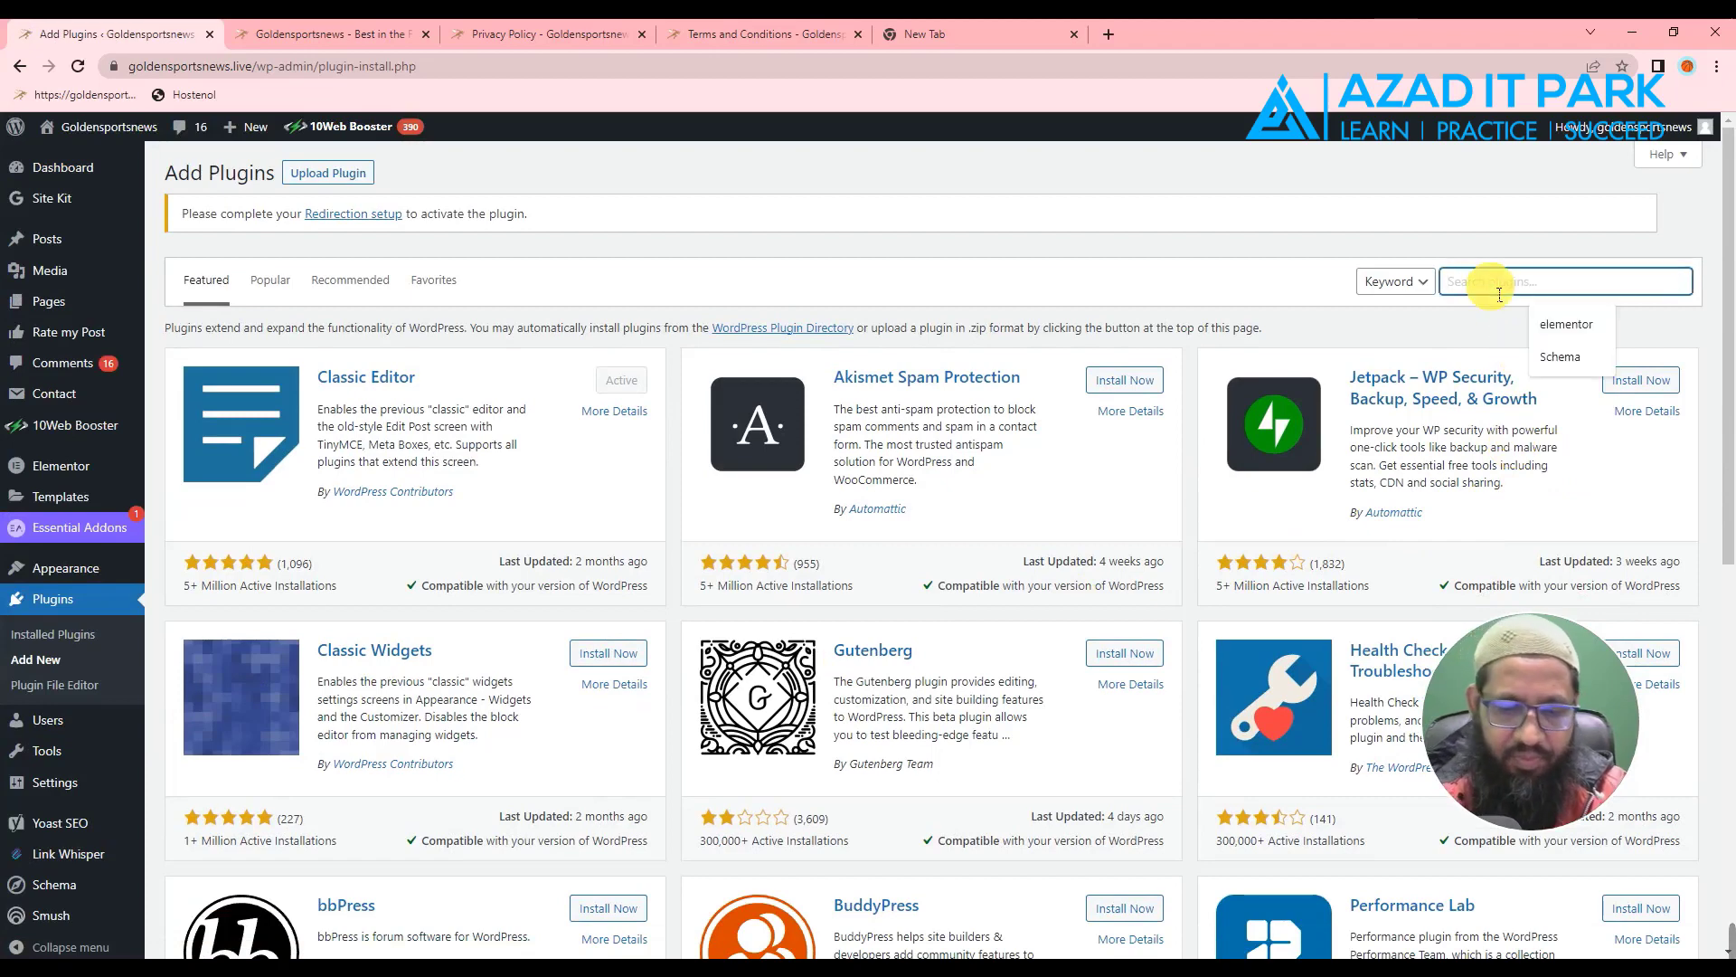
text(l)
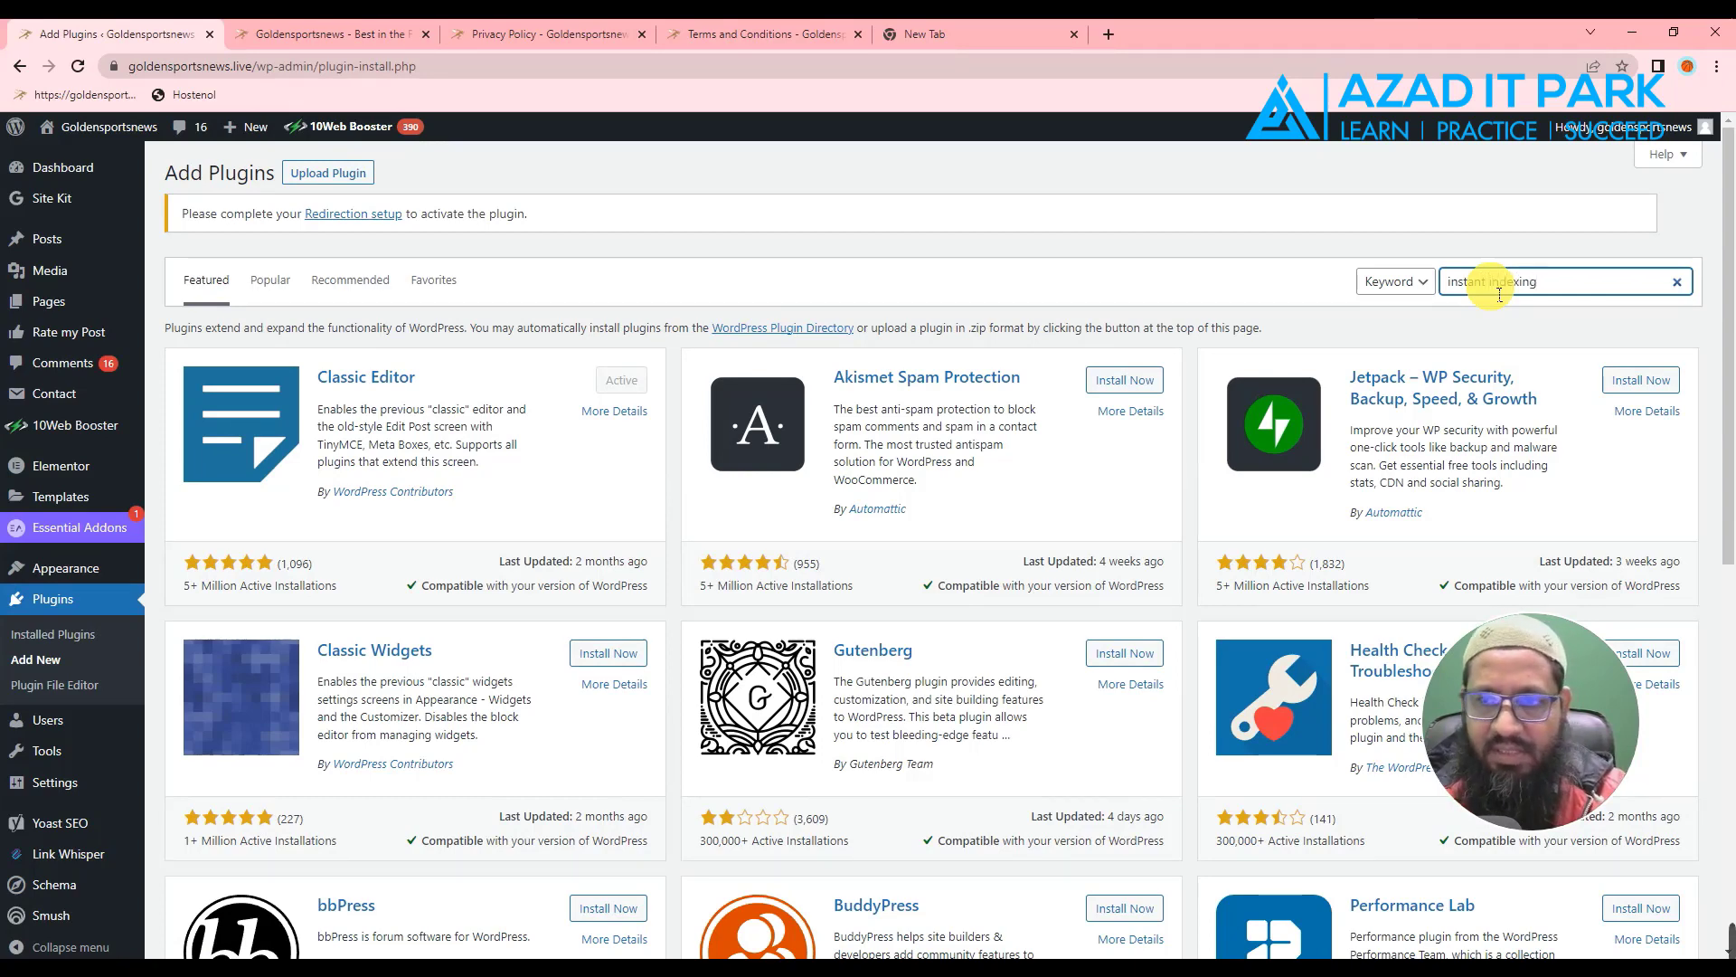
key(Return)
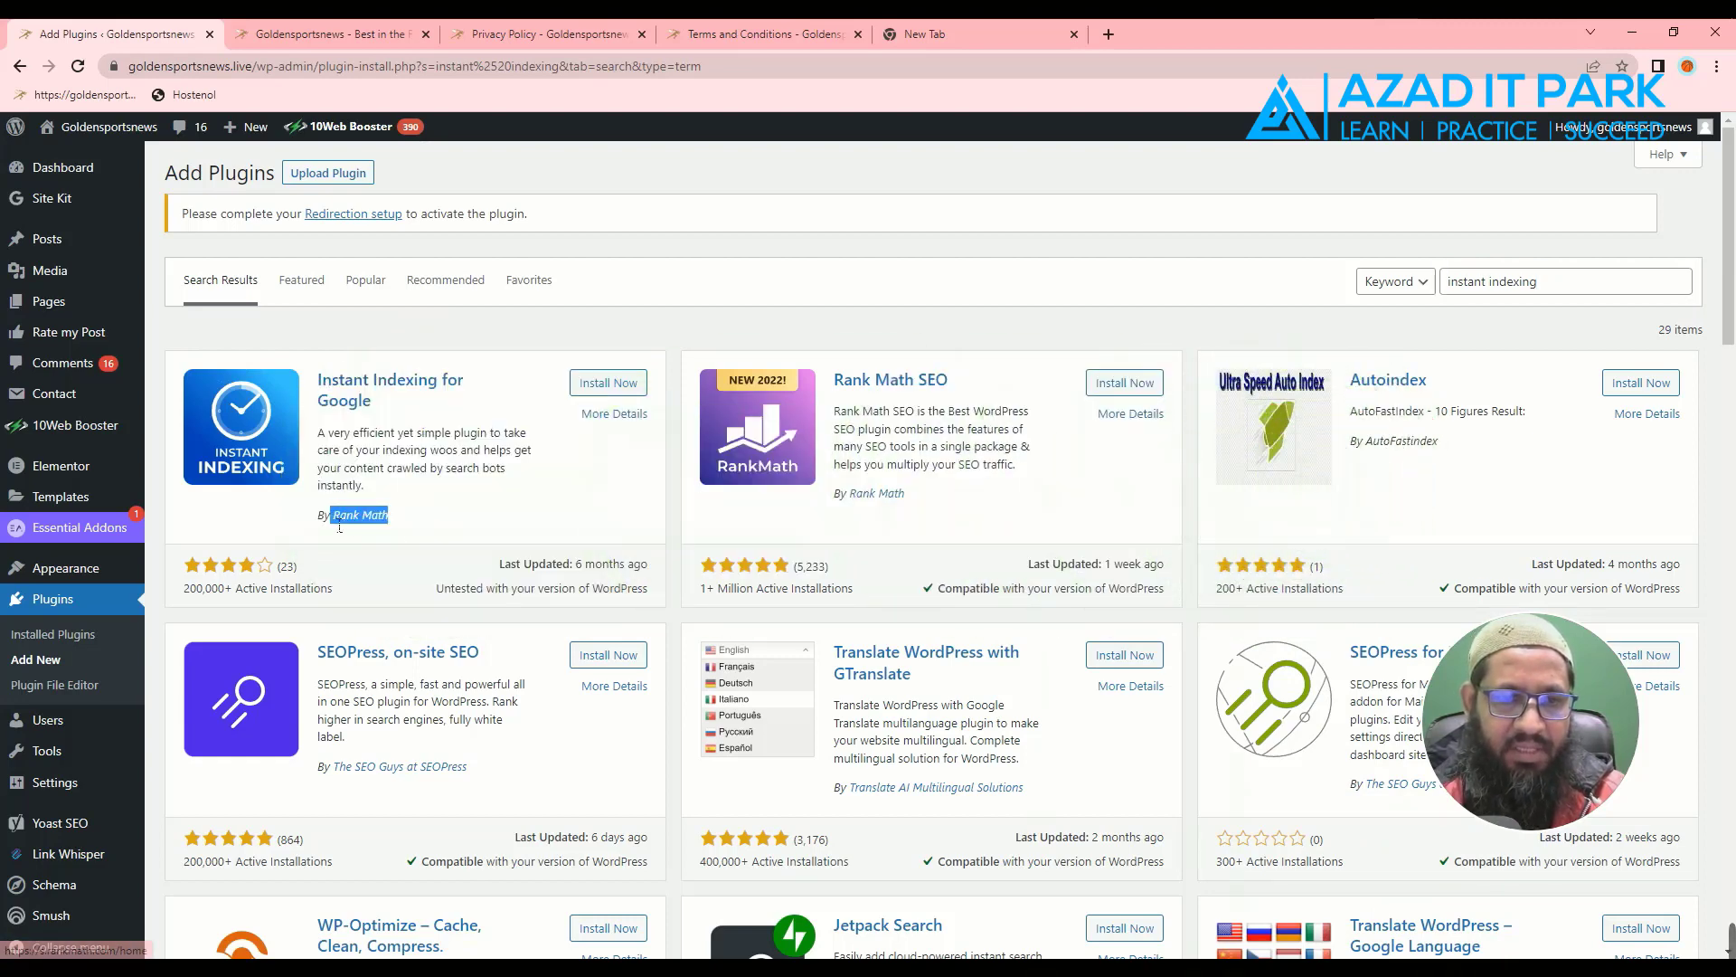
- Install and activate the Instant Indexing for Google plugin
click(553, 512)
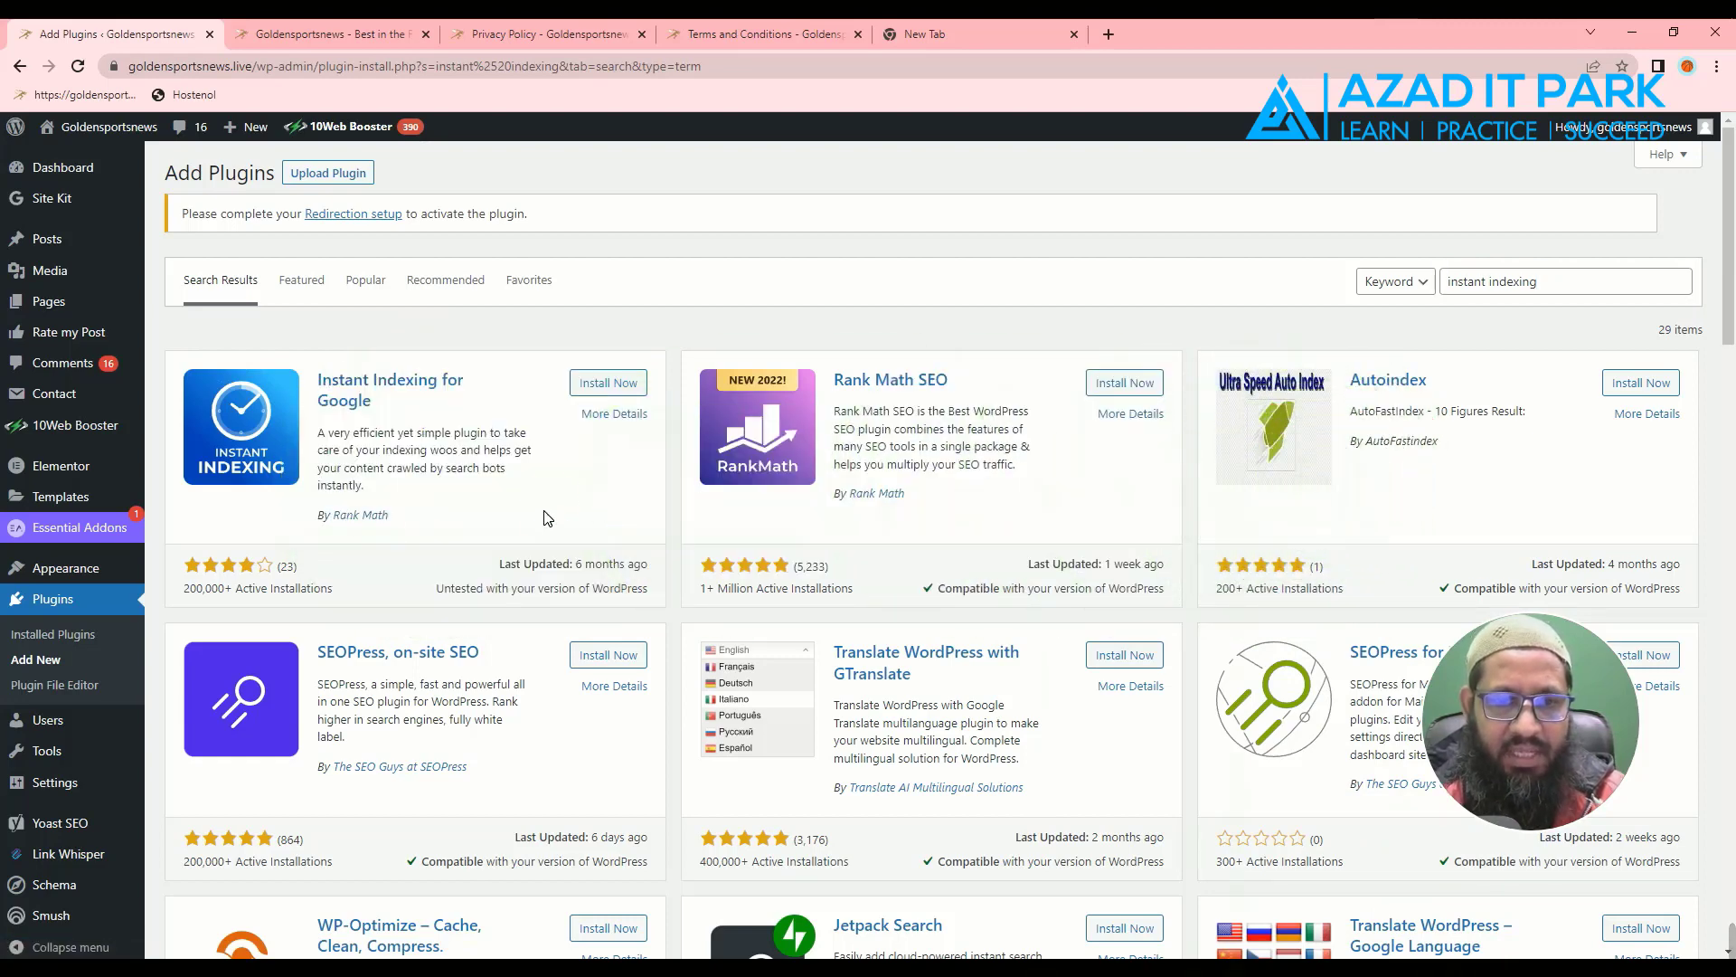
click(612, 386)
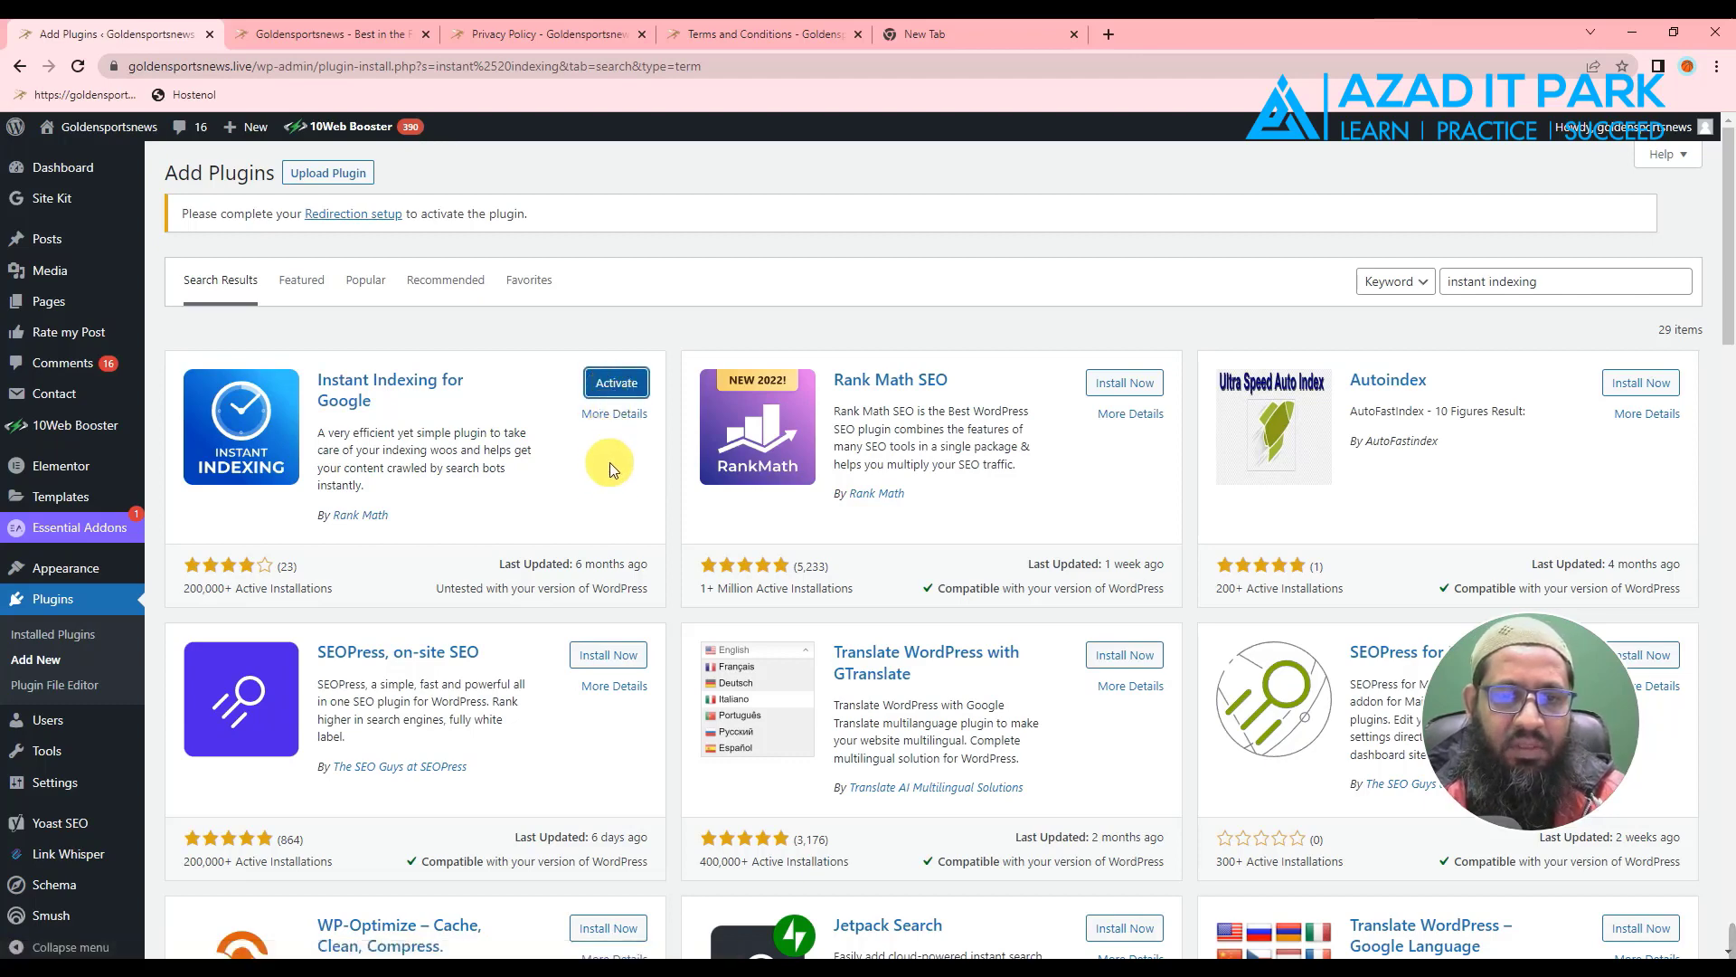
click(613, 385)
click(615, 386)
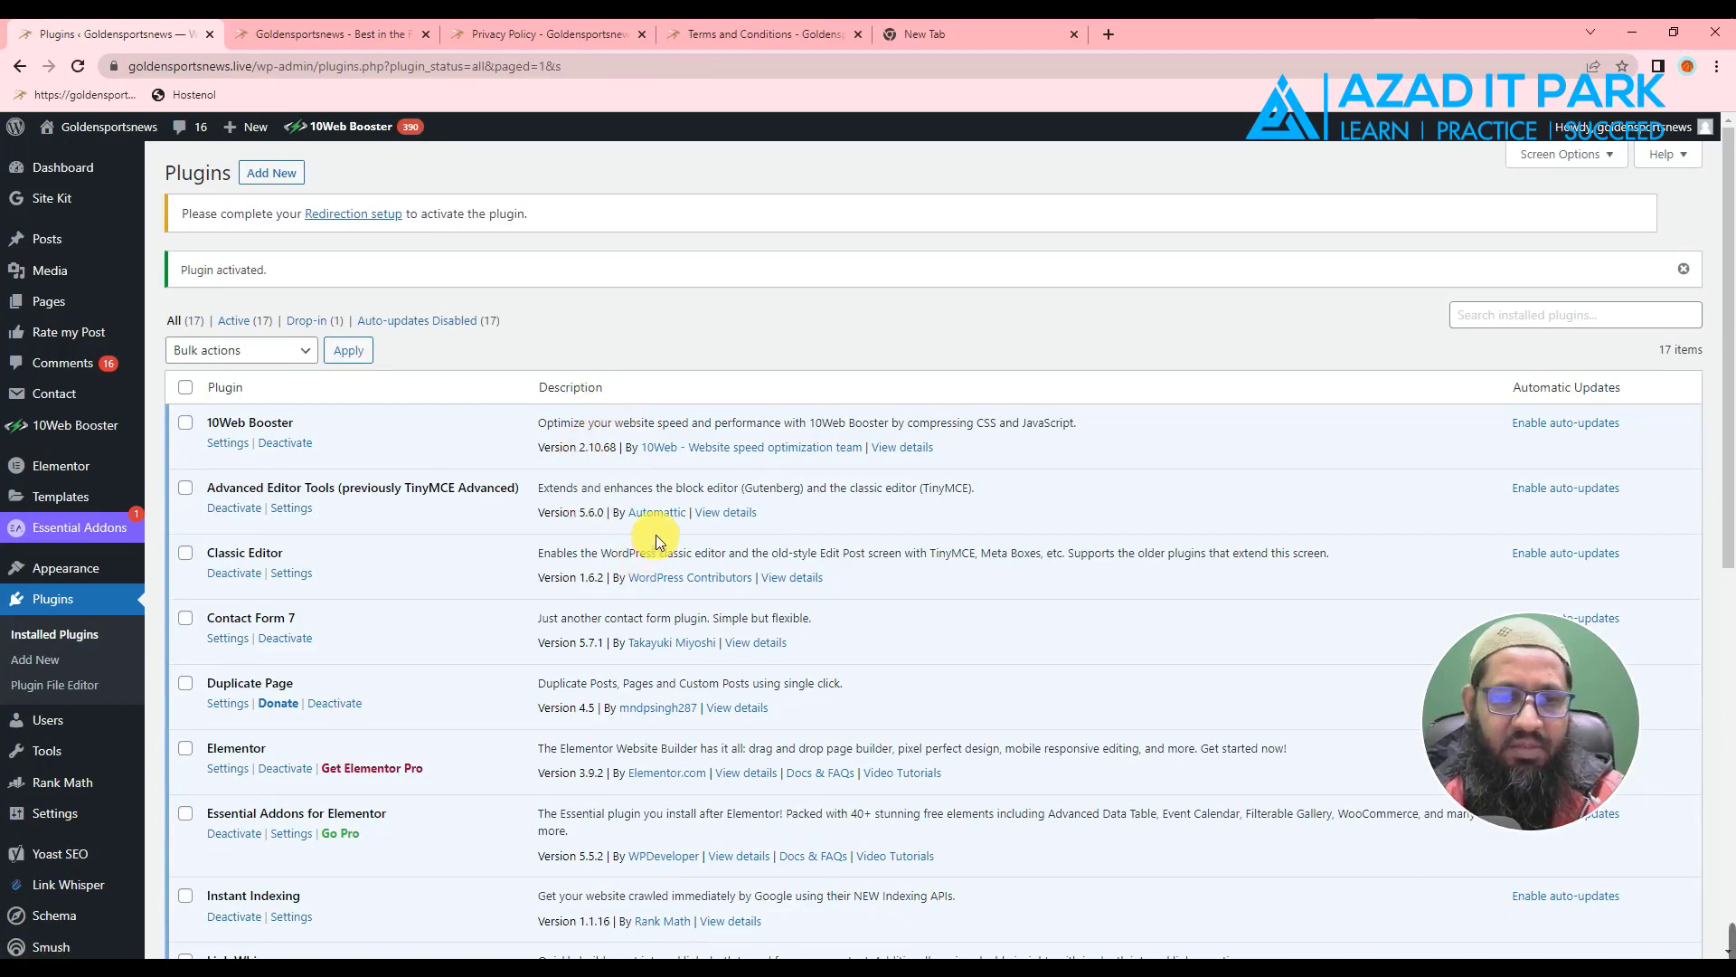
- Find Instant Indexing 1.1.16 in Installed Plugins and open its Settings
scroll(539, 566, down, 4)
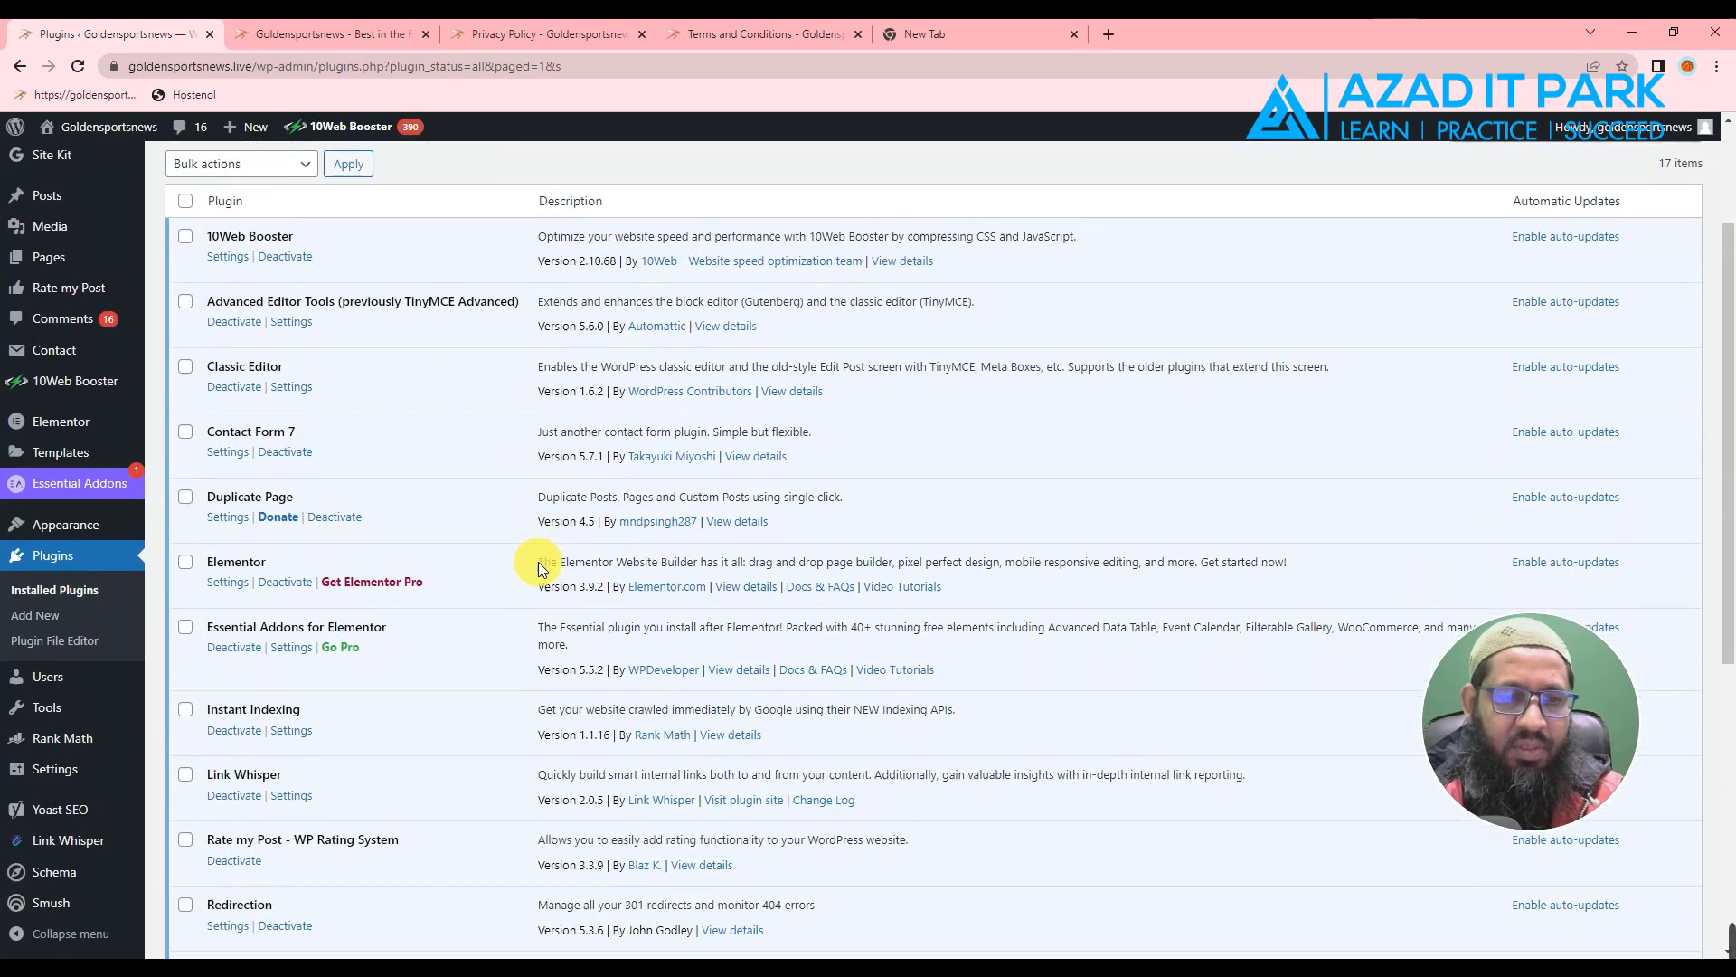
scroll(539, 566, down, 1)
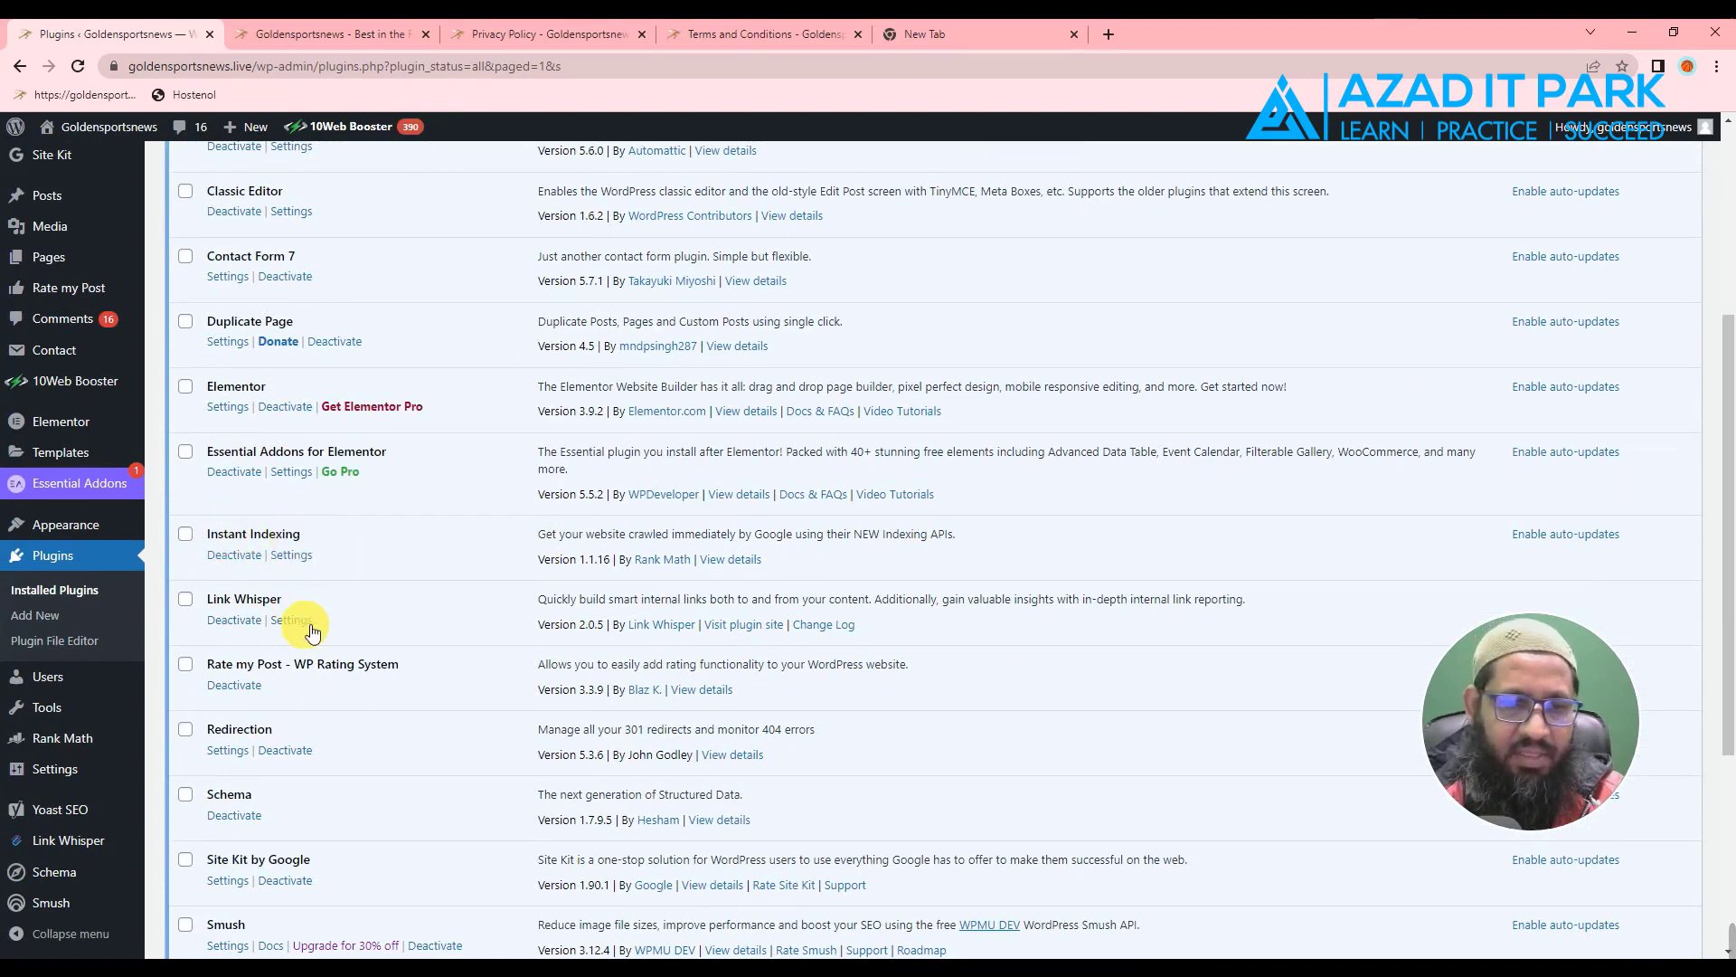
click(303, 558)
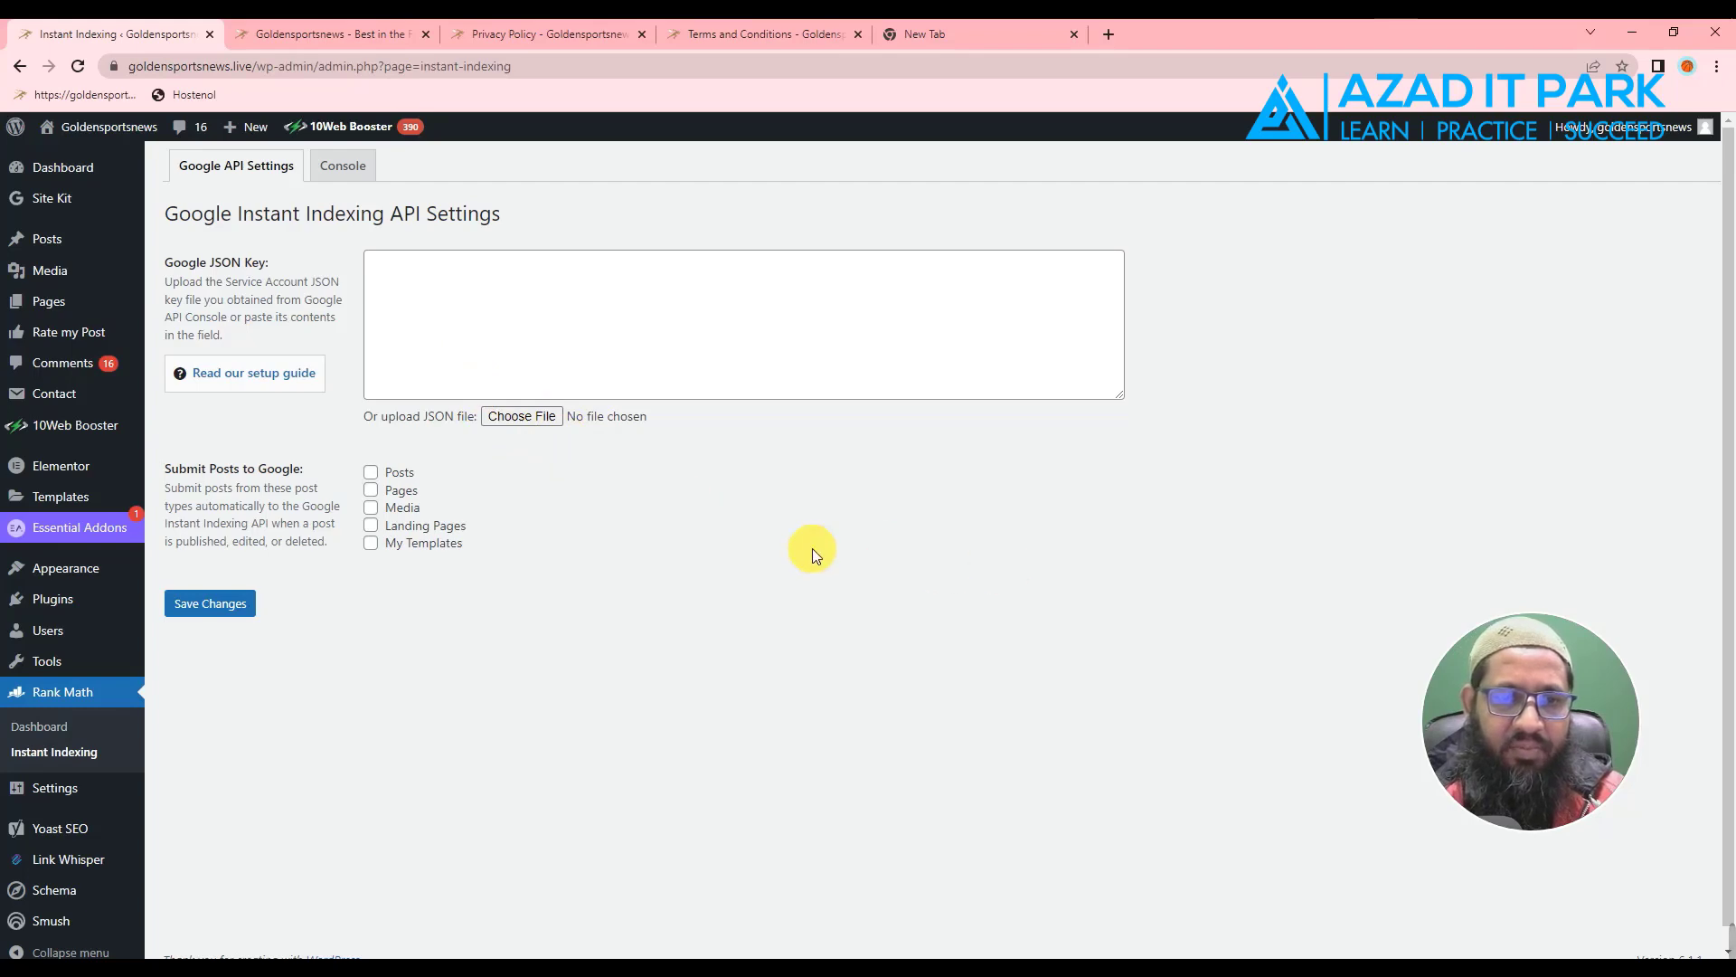
- Upload the downloaded JSON key file from the Downloads folder as the plugin's service account key
click(520, 415)
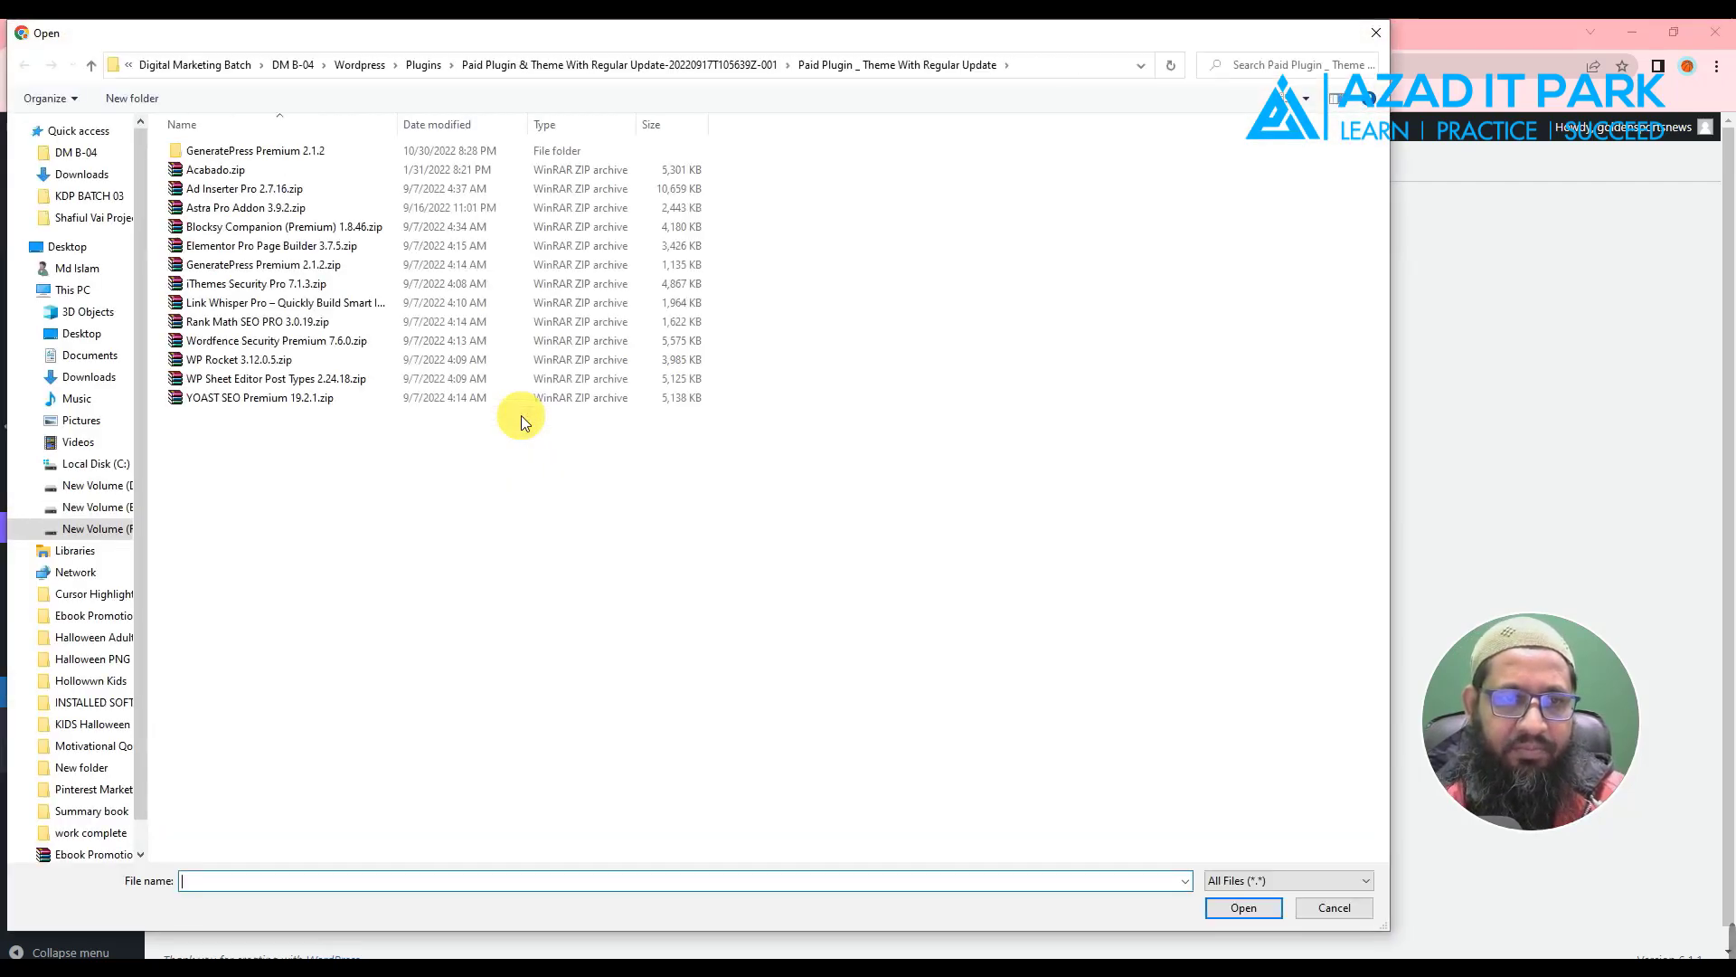
click(78, 175)
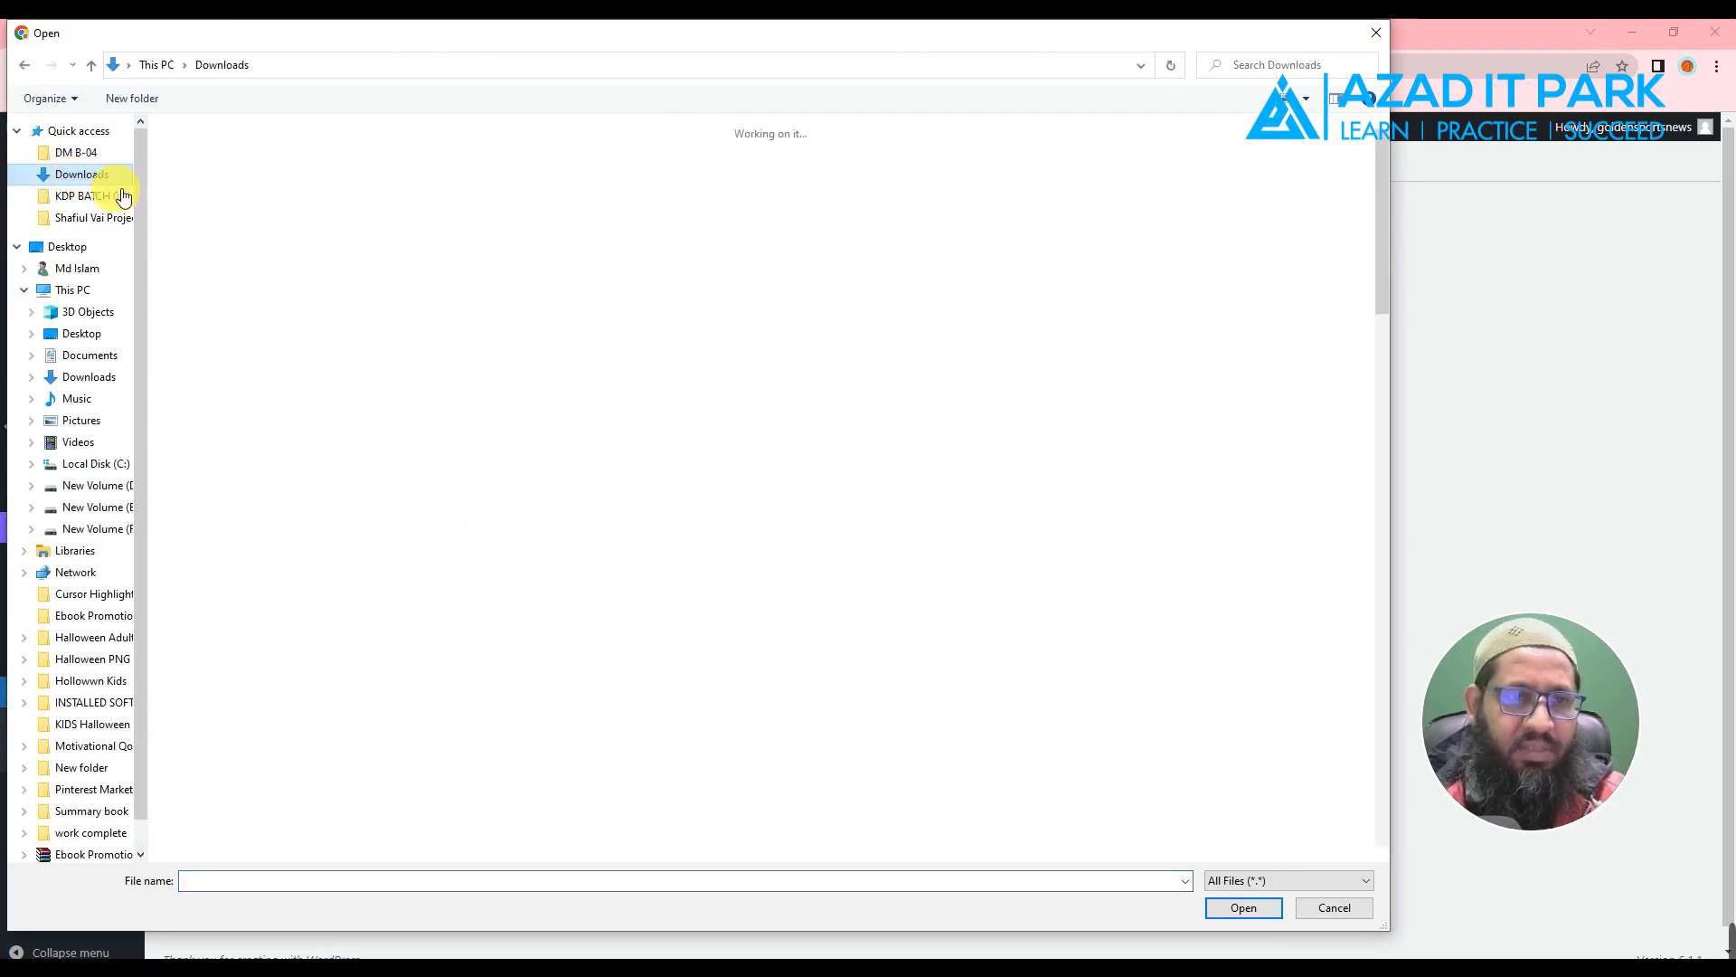
click(201, 200)
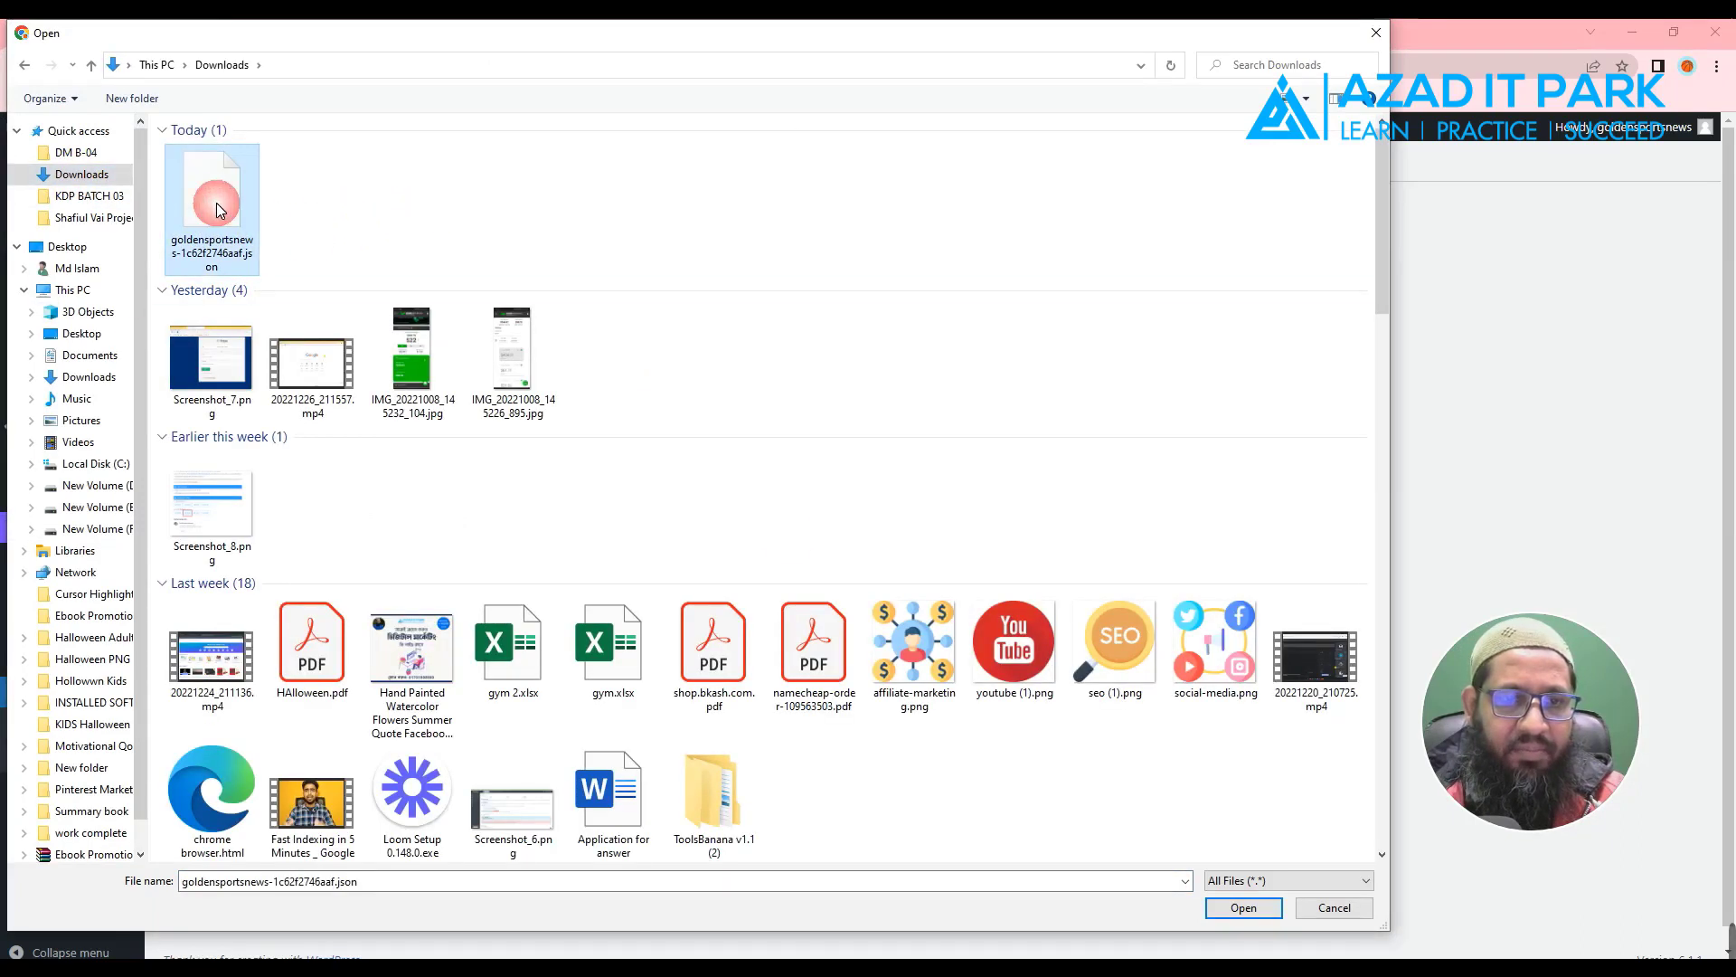
click(1234, 913)
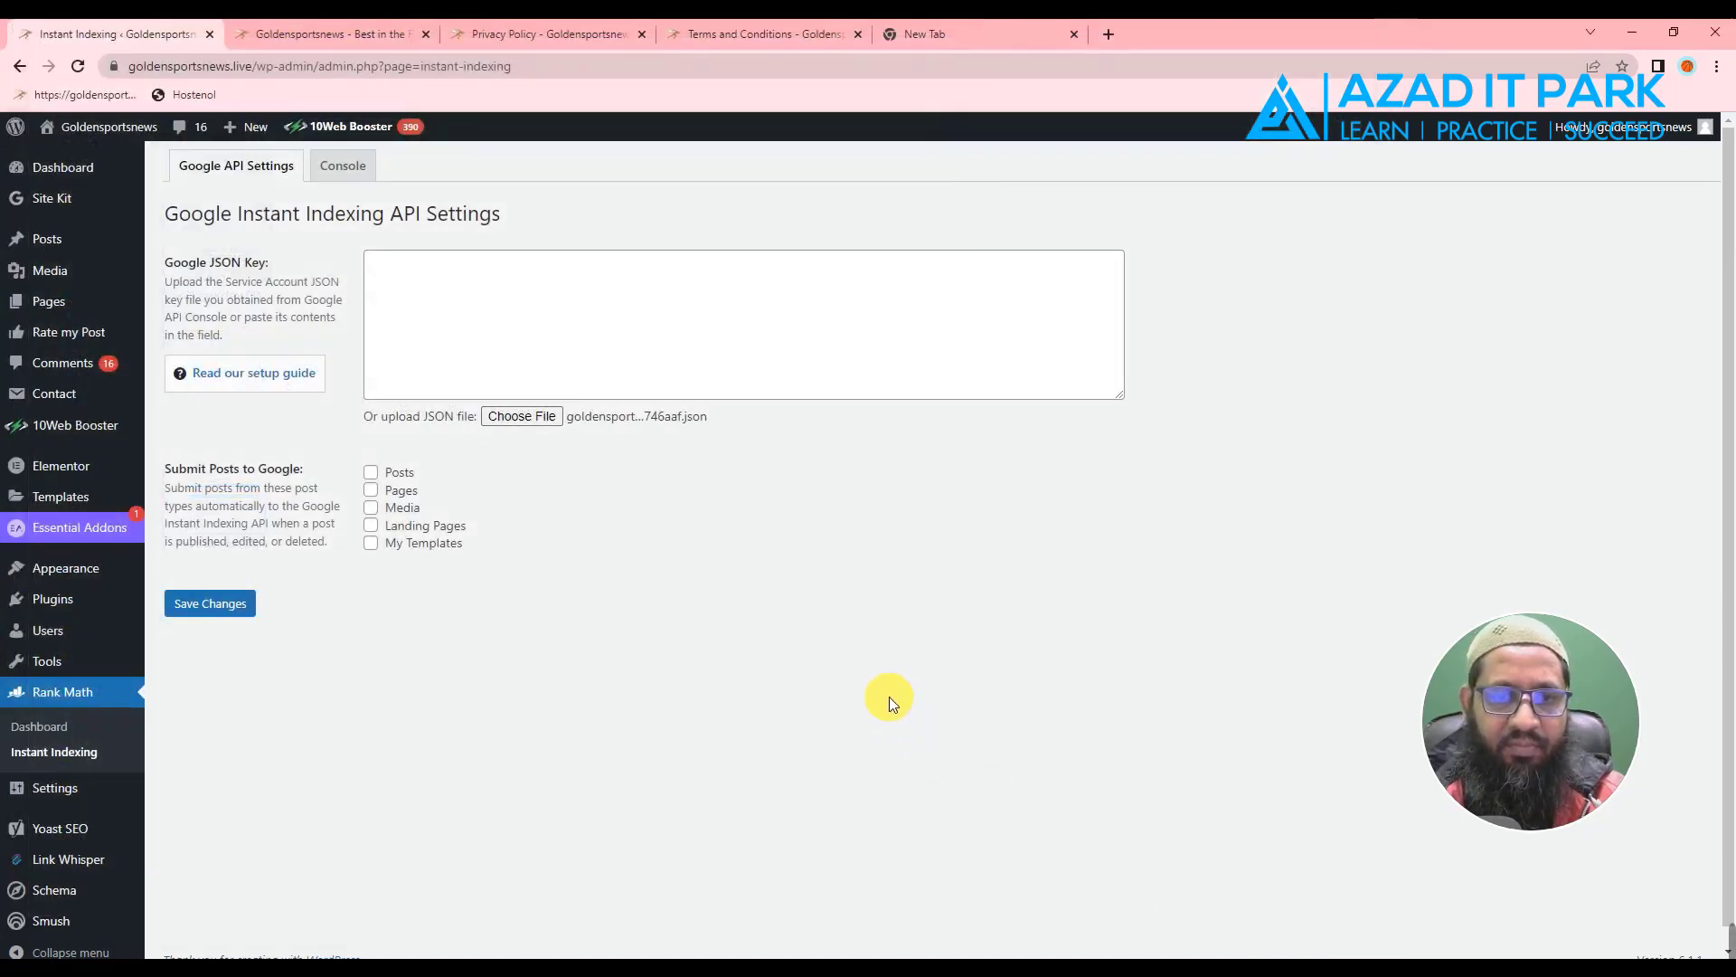
- Enable automatic Google submission for Posts and Pages and save the Instant Indexing settings
click(373, 473)
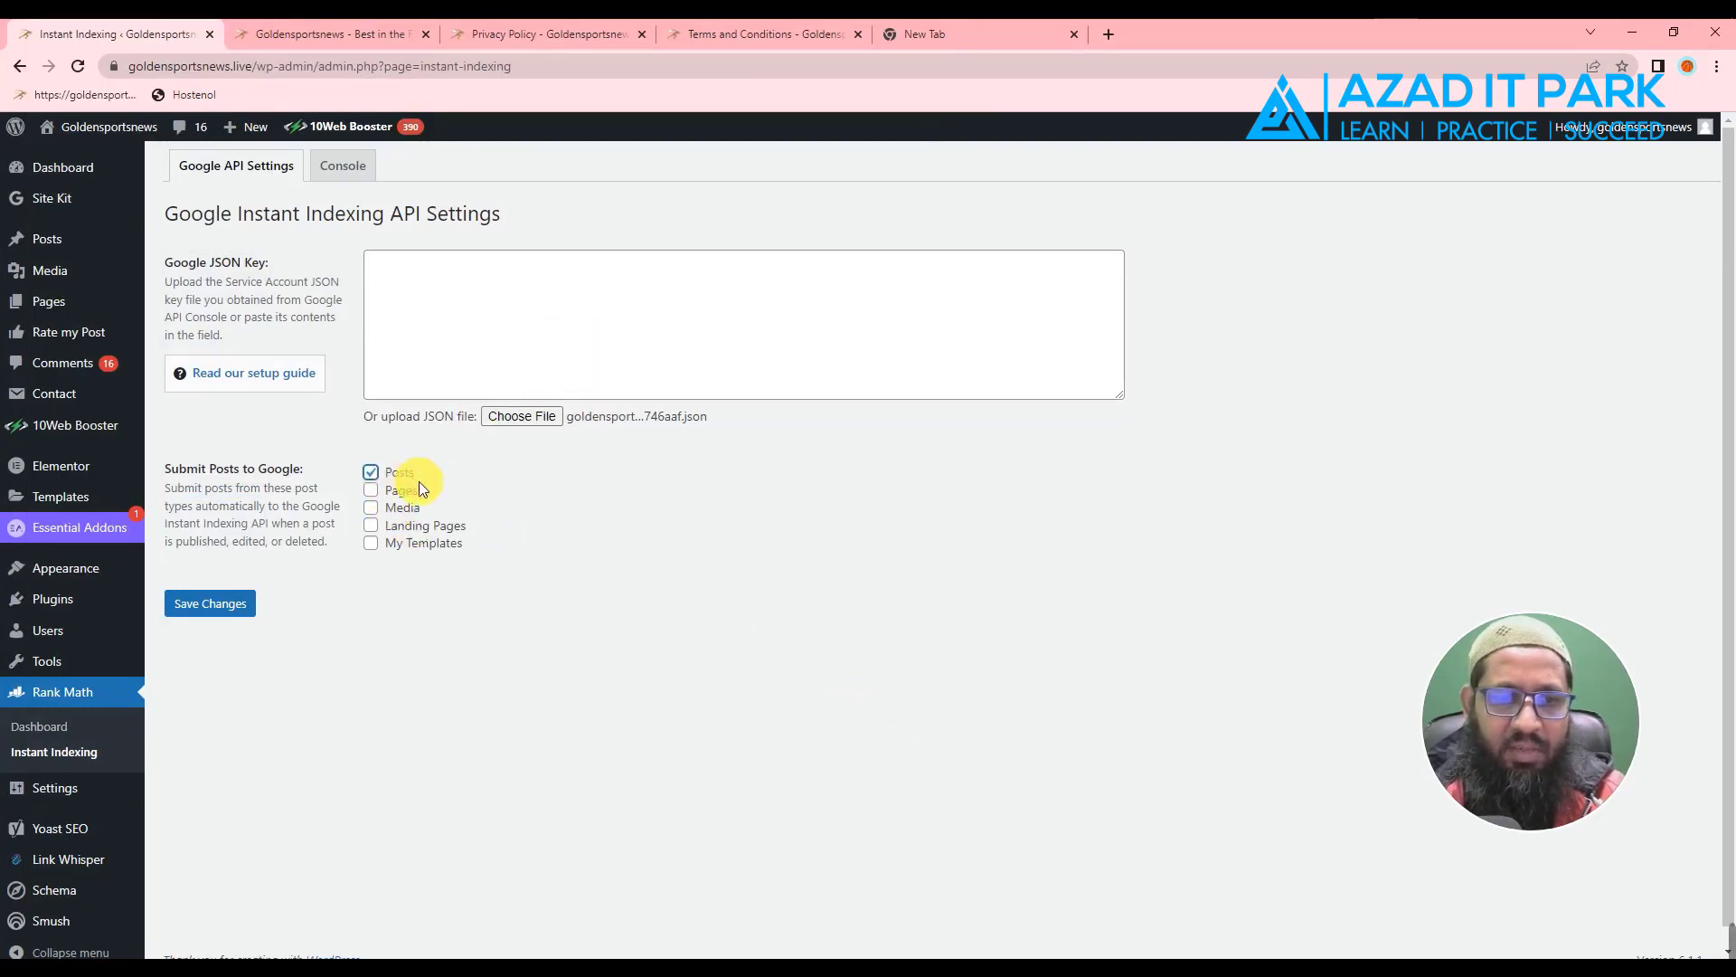
click(372, 489)
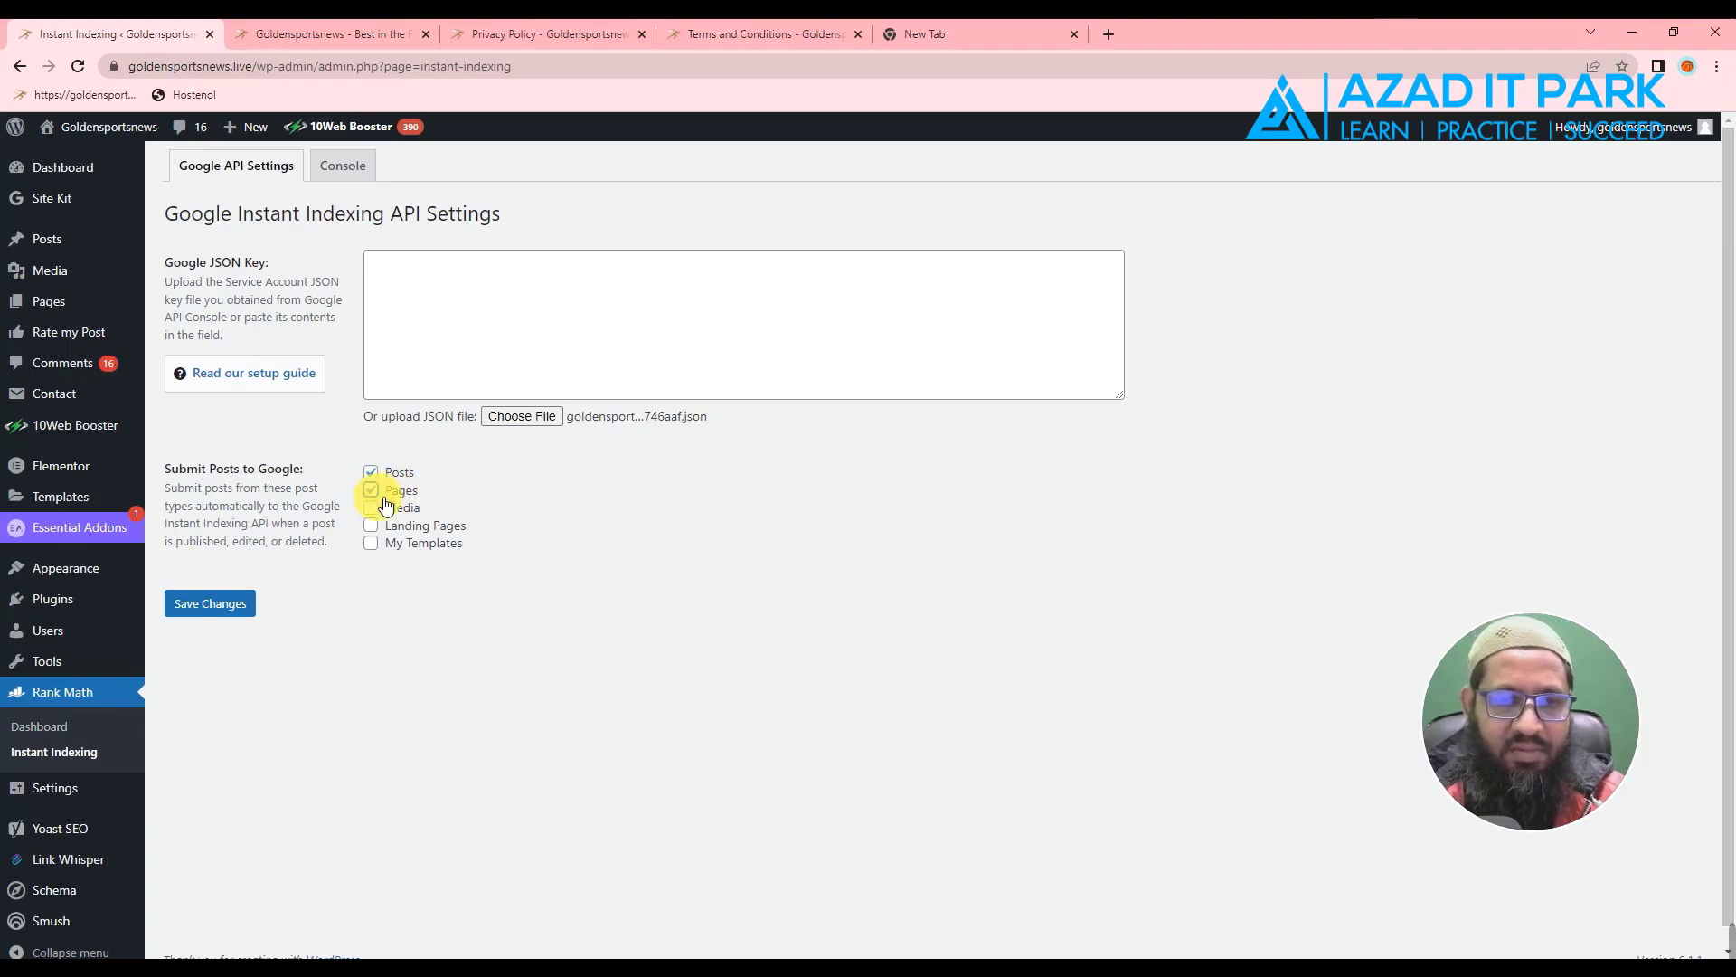
click(208, 606)
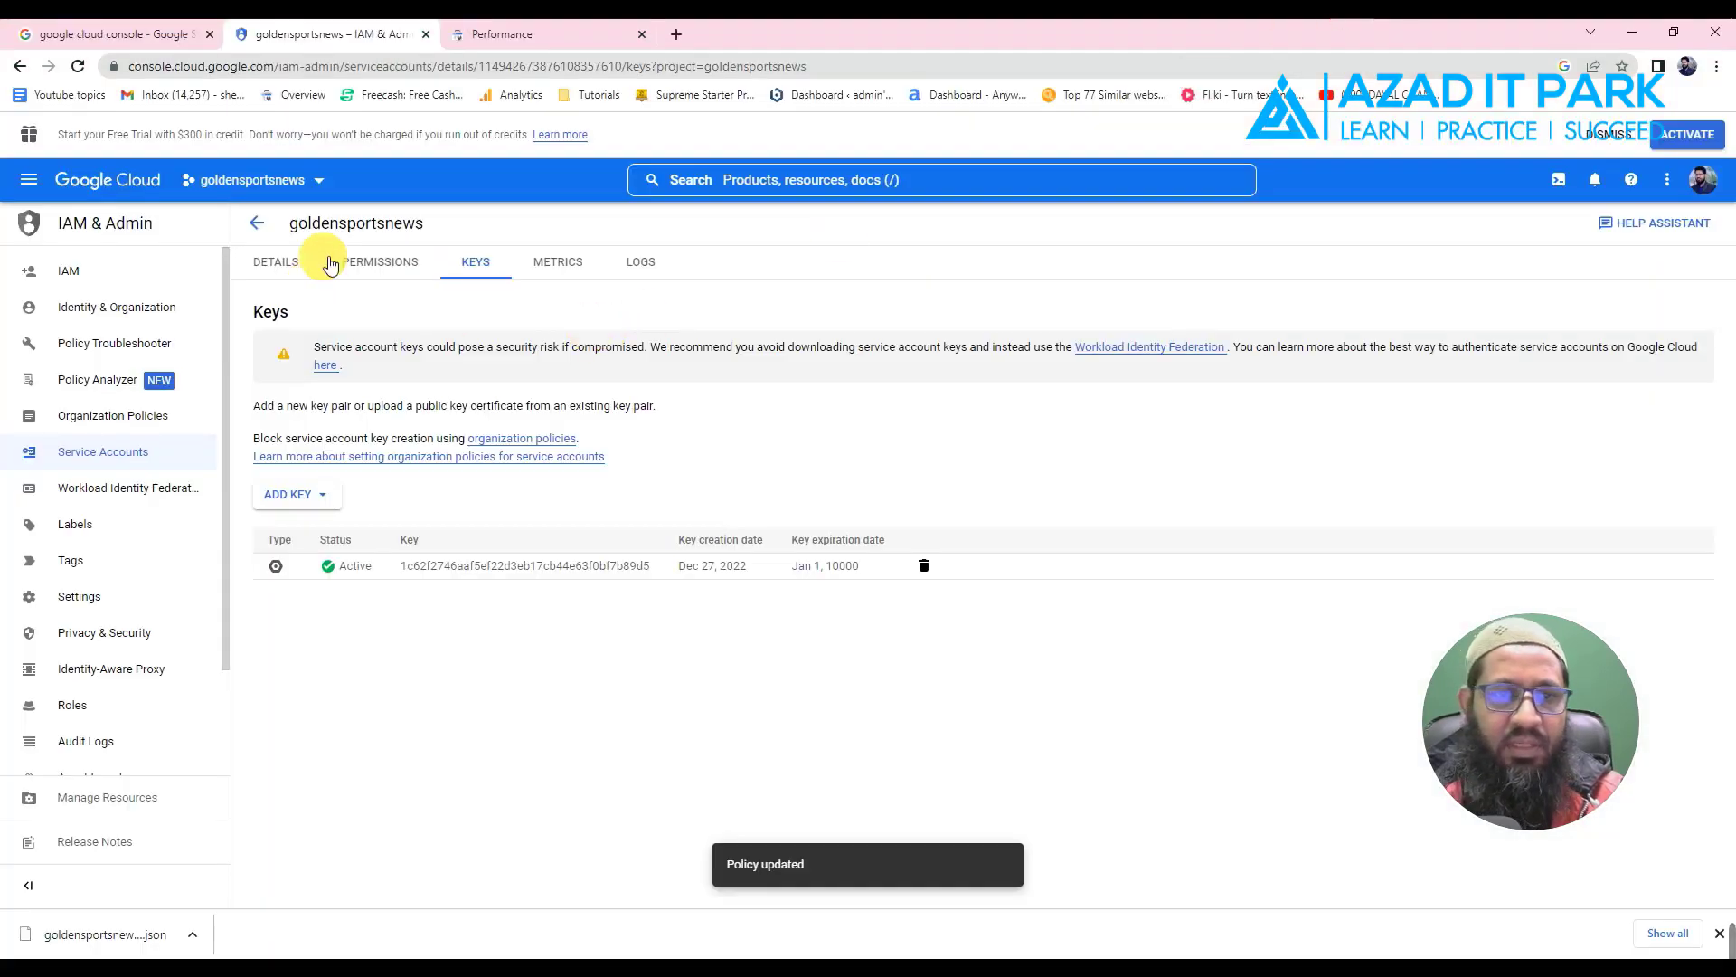
- Open the Settings page for the goldensportsnews.live property in Search Console
click(554, 38)
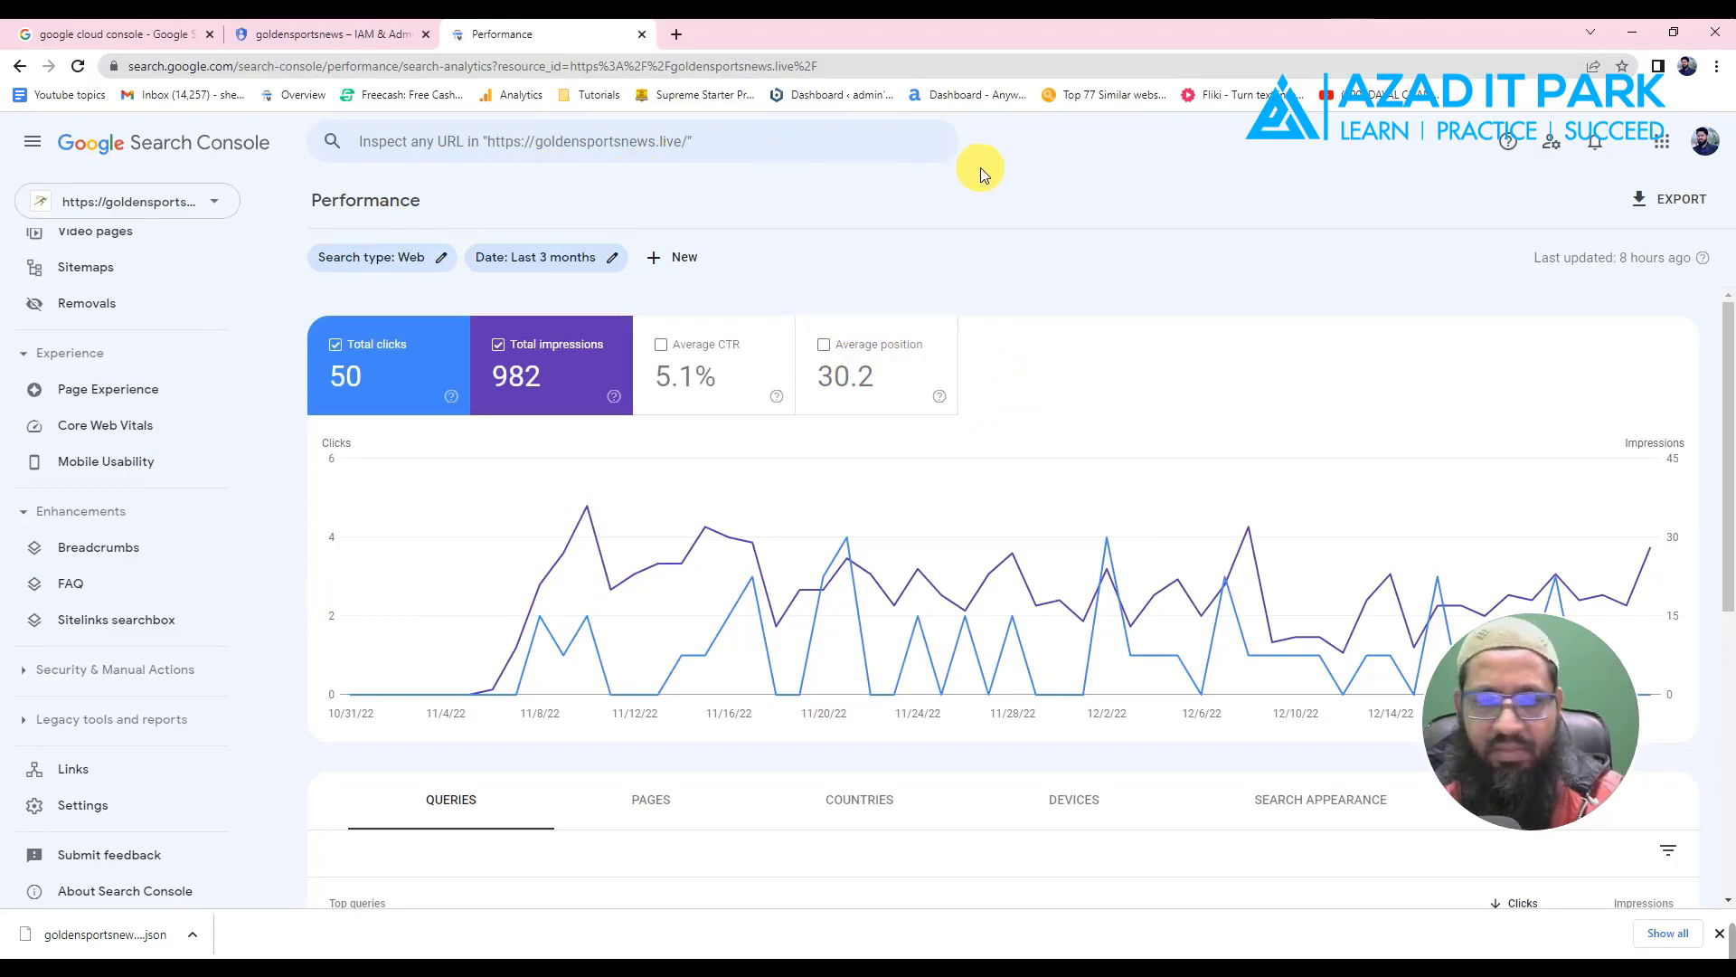
scroll(226, 335, down, 1)
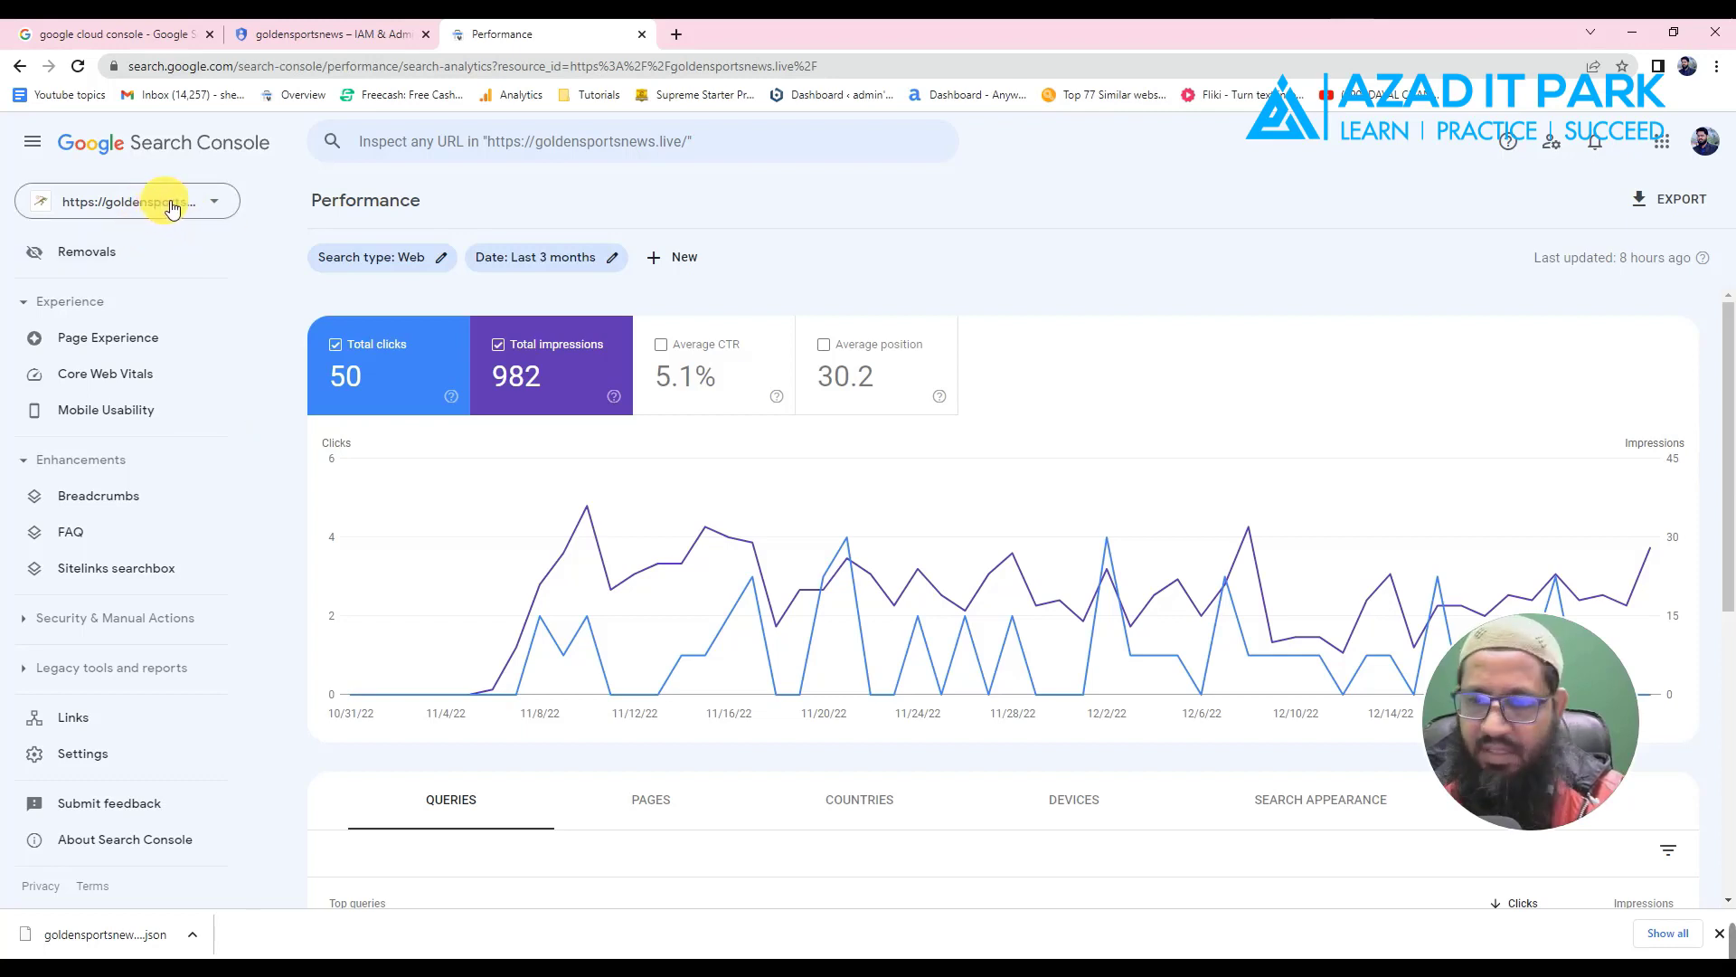
click(104, 761)
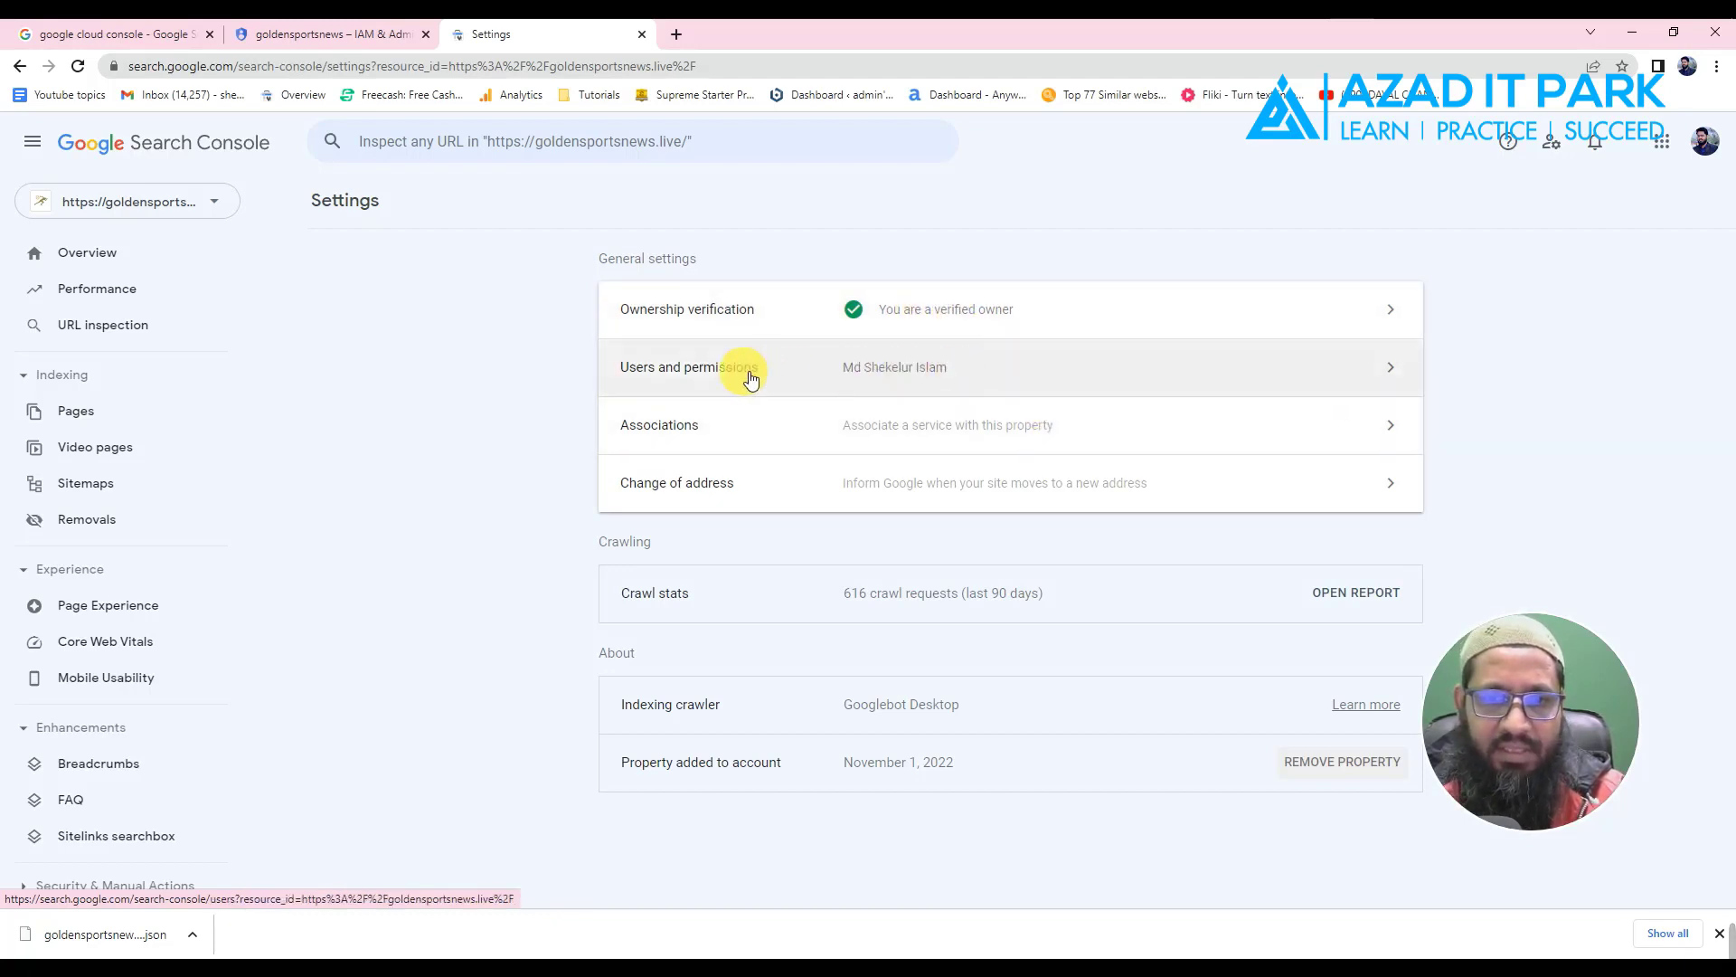
- Open Add user under Users and permissions, and copy the service account e-mail from the Notepad setup notes
click(1031, 373)
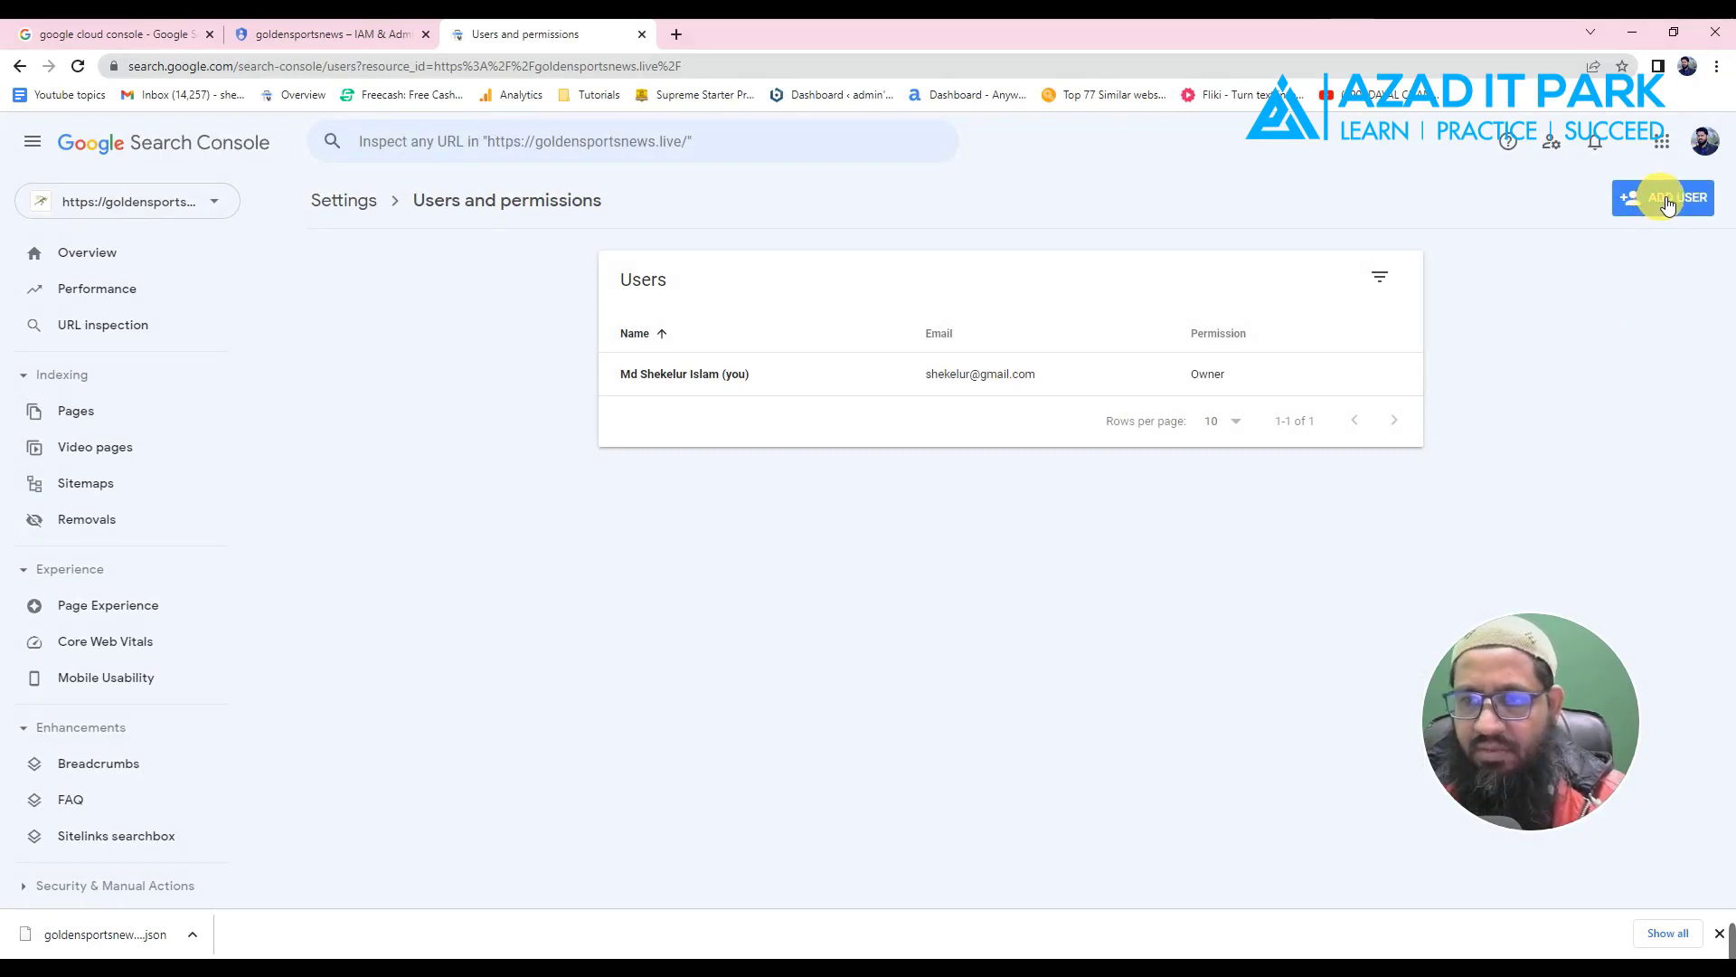
click(1665, 201)
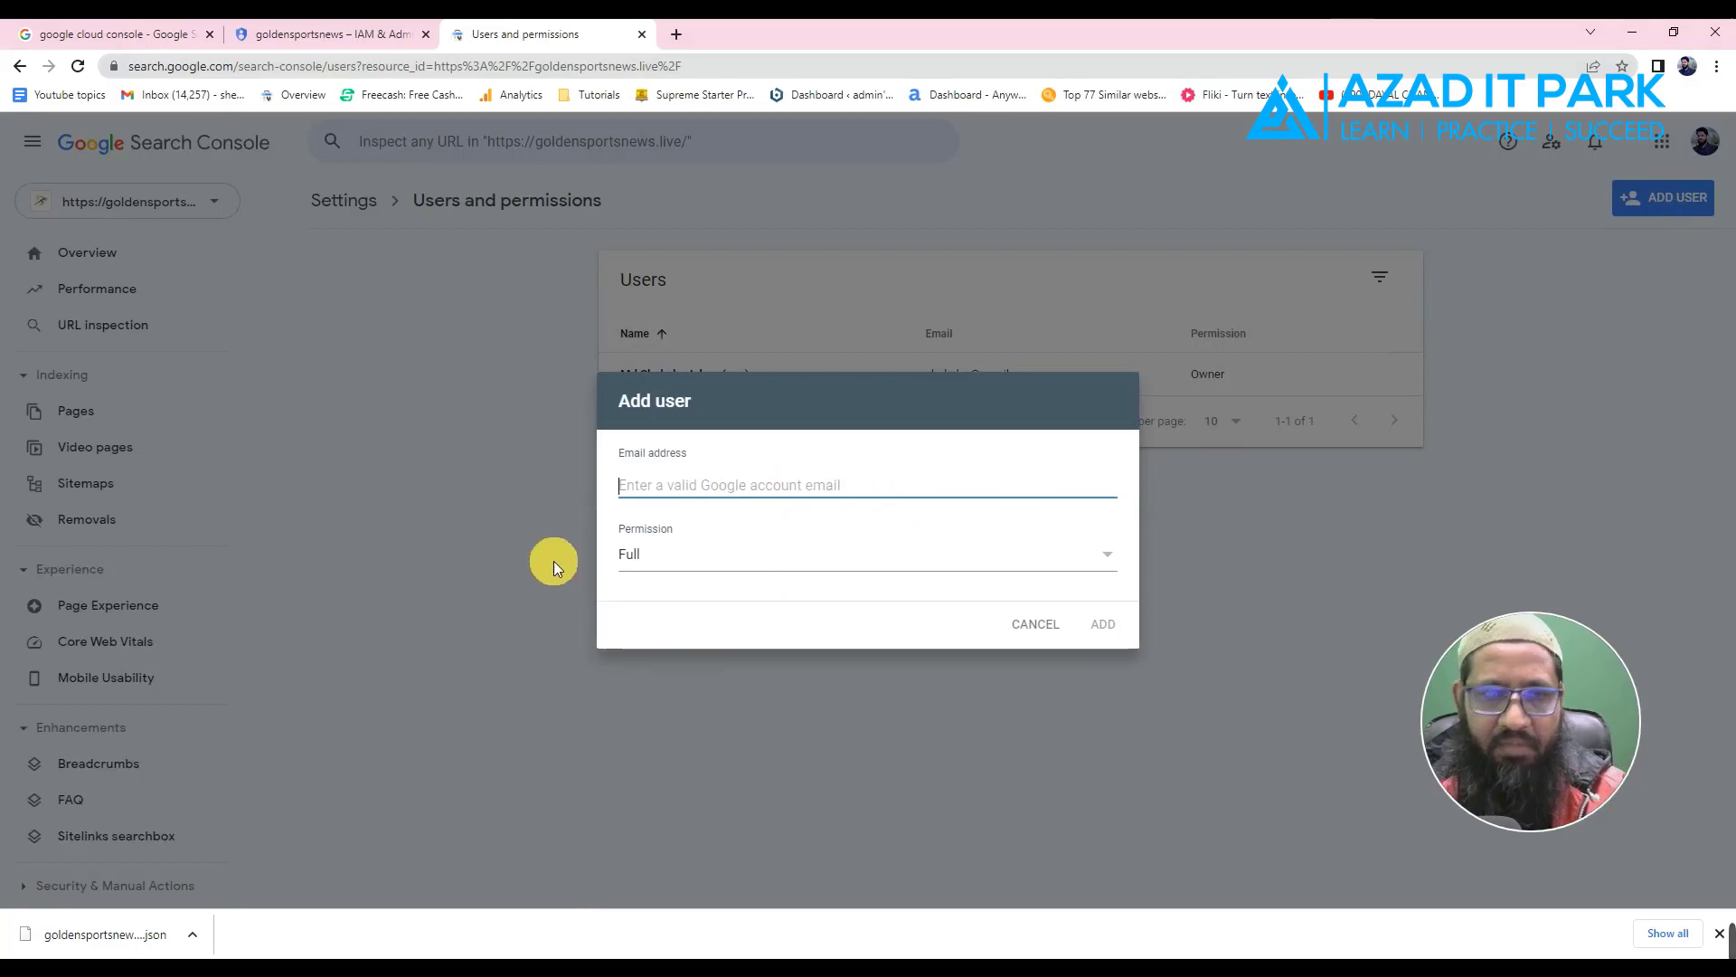
click(589, 8)
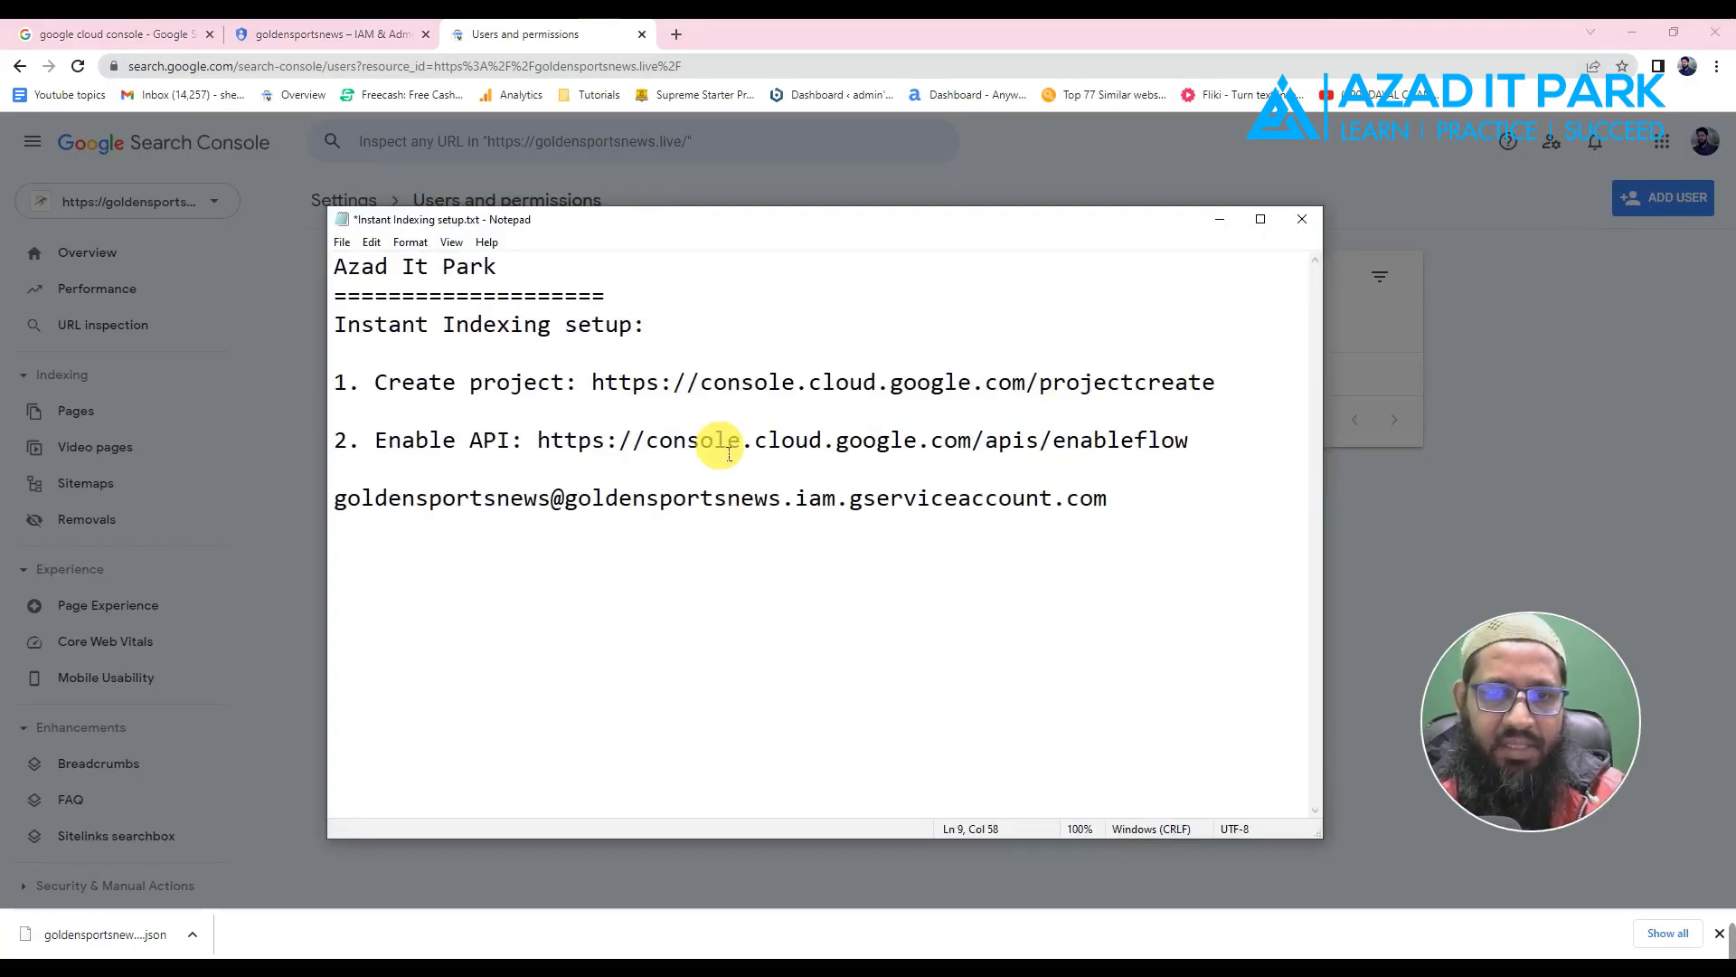
drag(1151, 504, 345, 543)
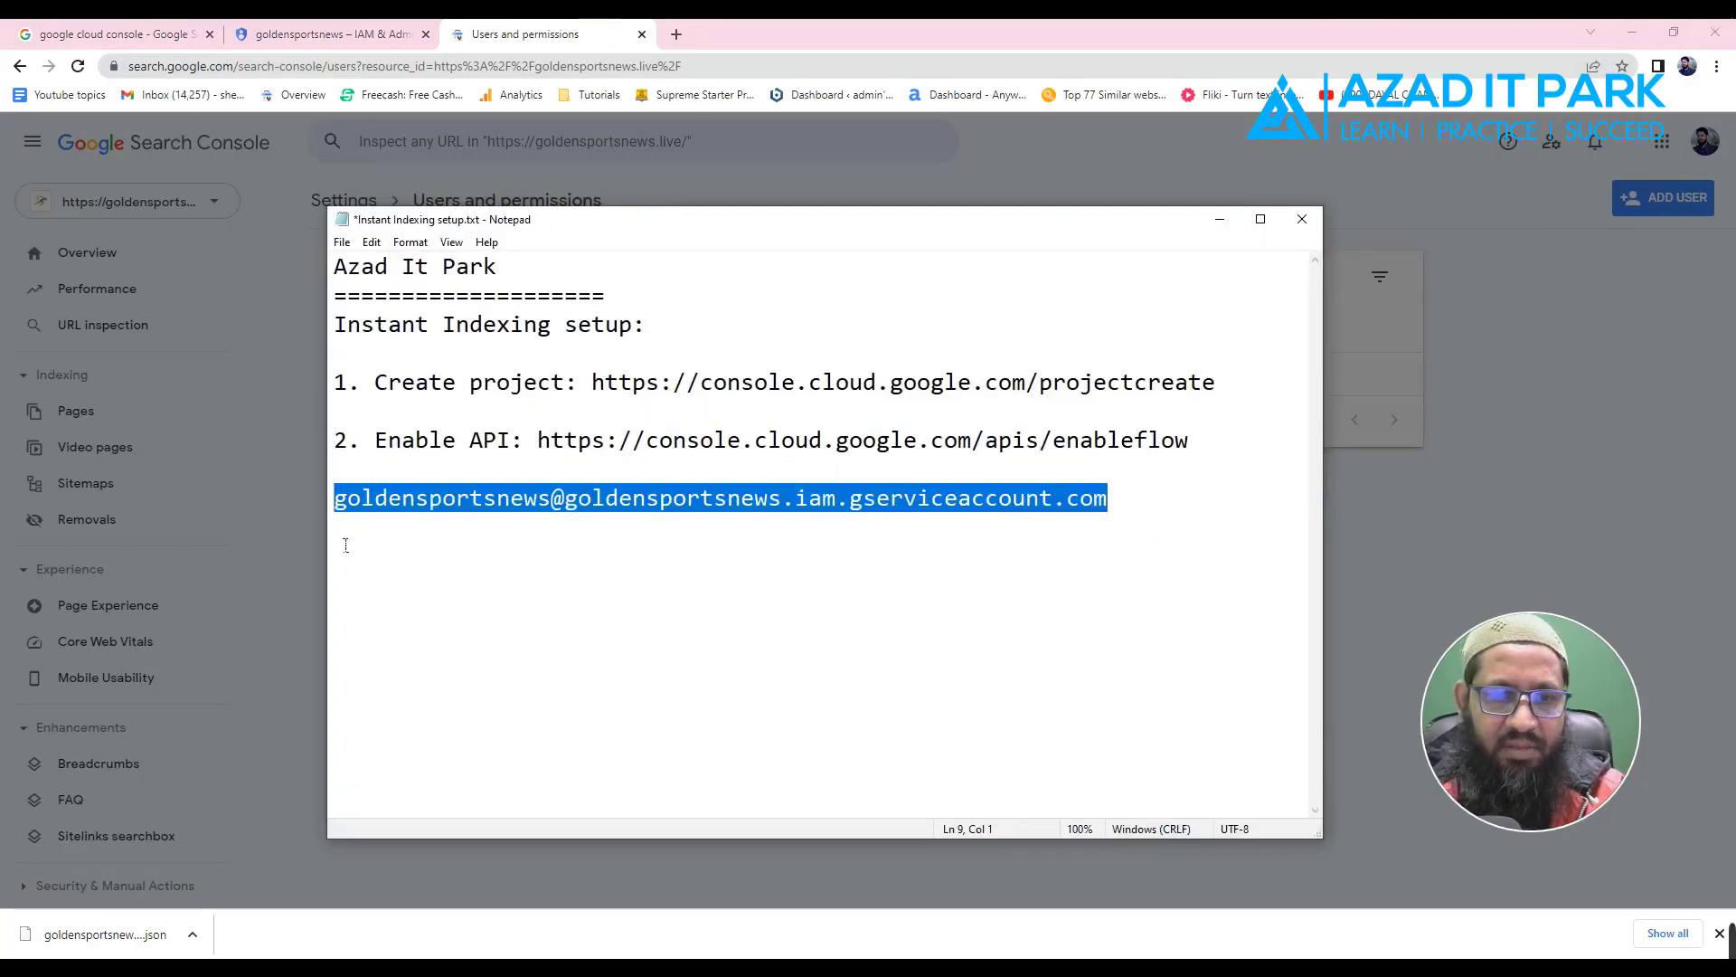
right_click(523, 504)
click(569, 564)
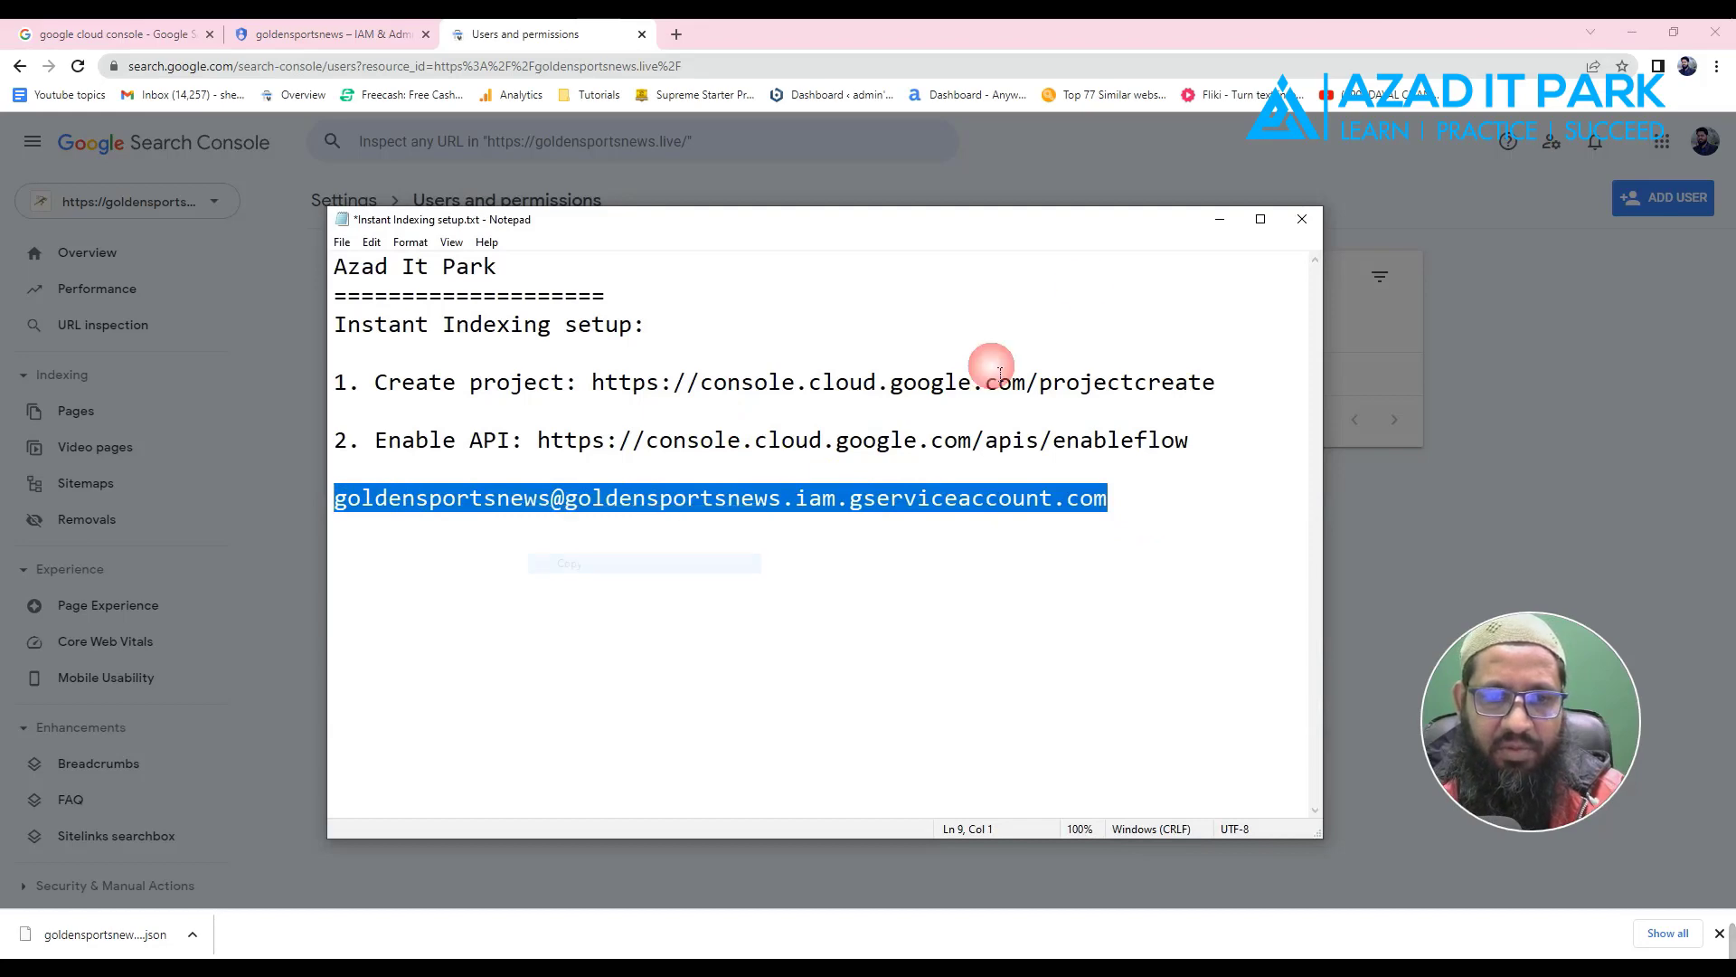
- Paste the service account e-mail into Add user, set permission to Owner, and add it
click(1220, 219)
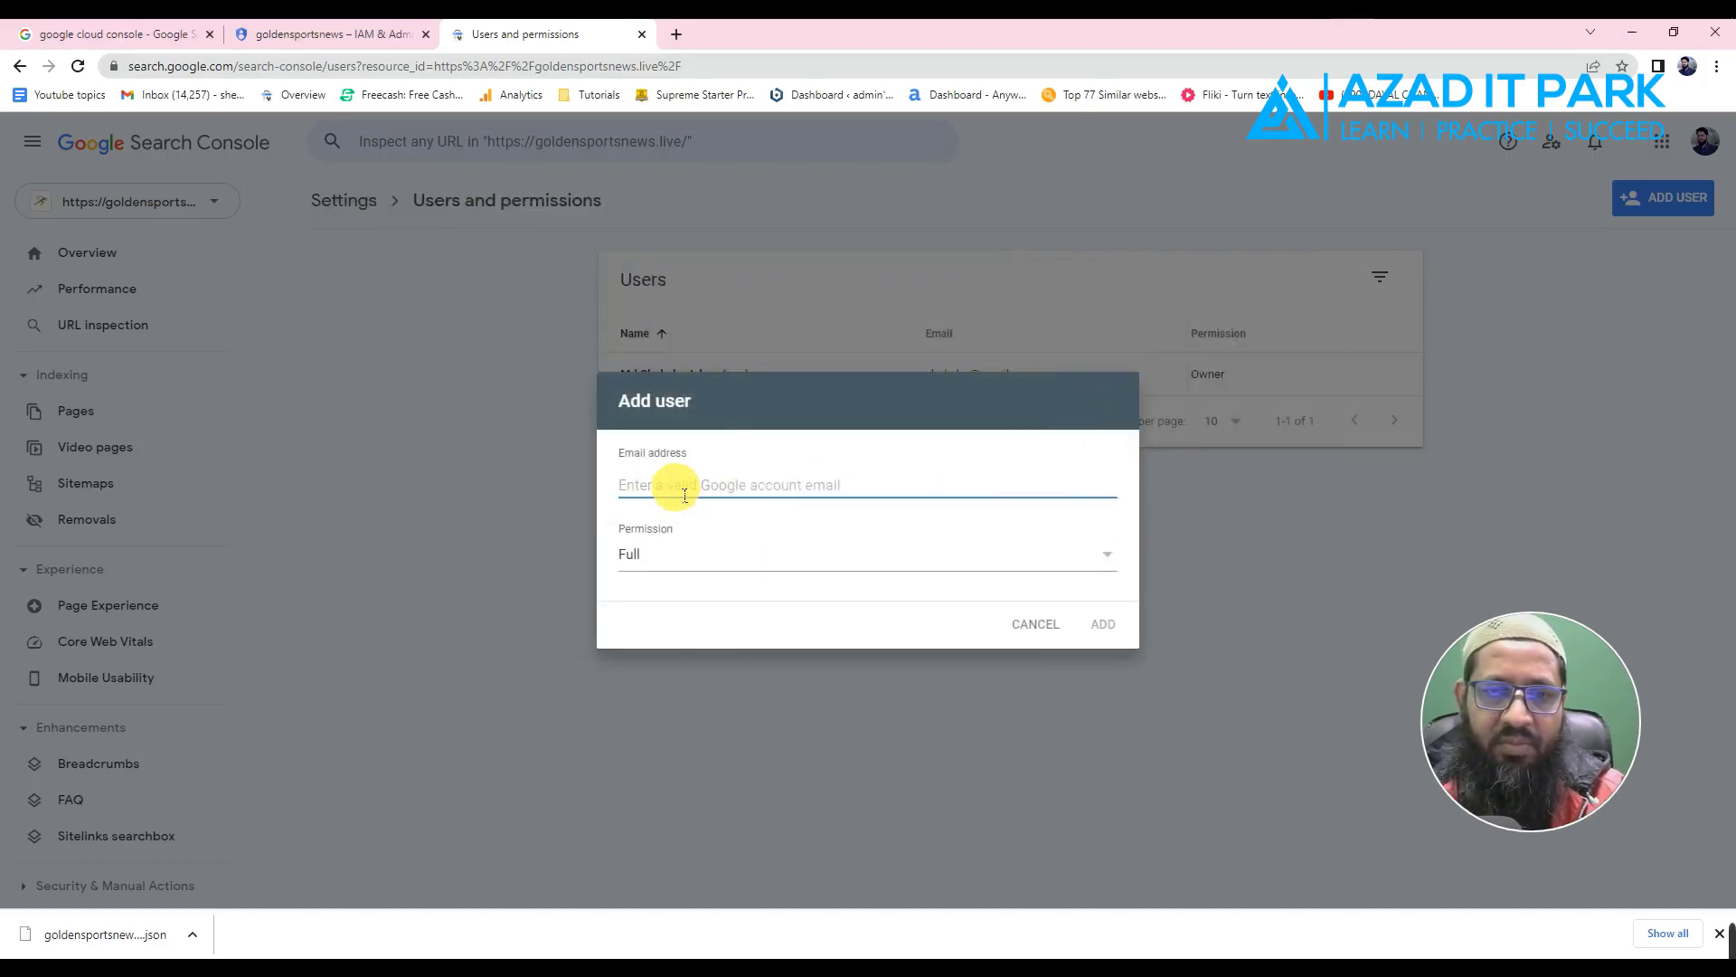
right_click(676, 487)
click(723, 630)
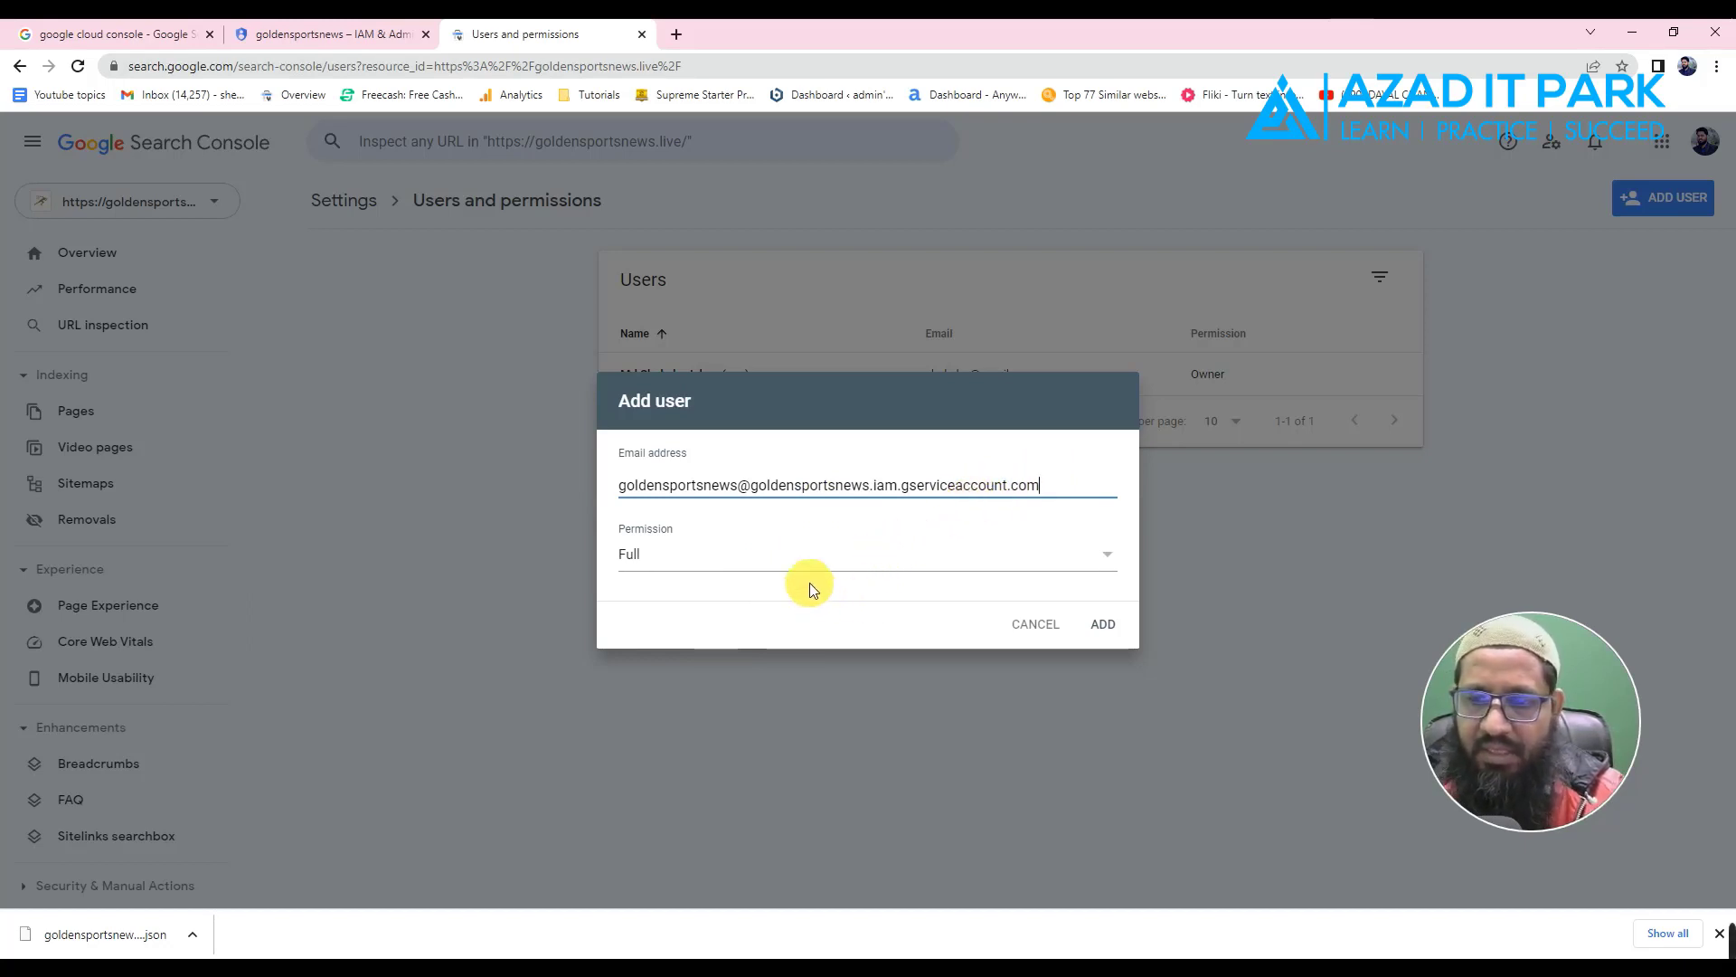
click(680, 562)
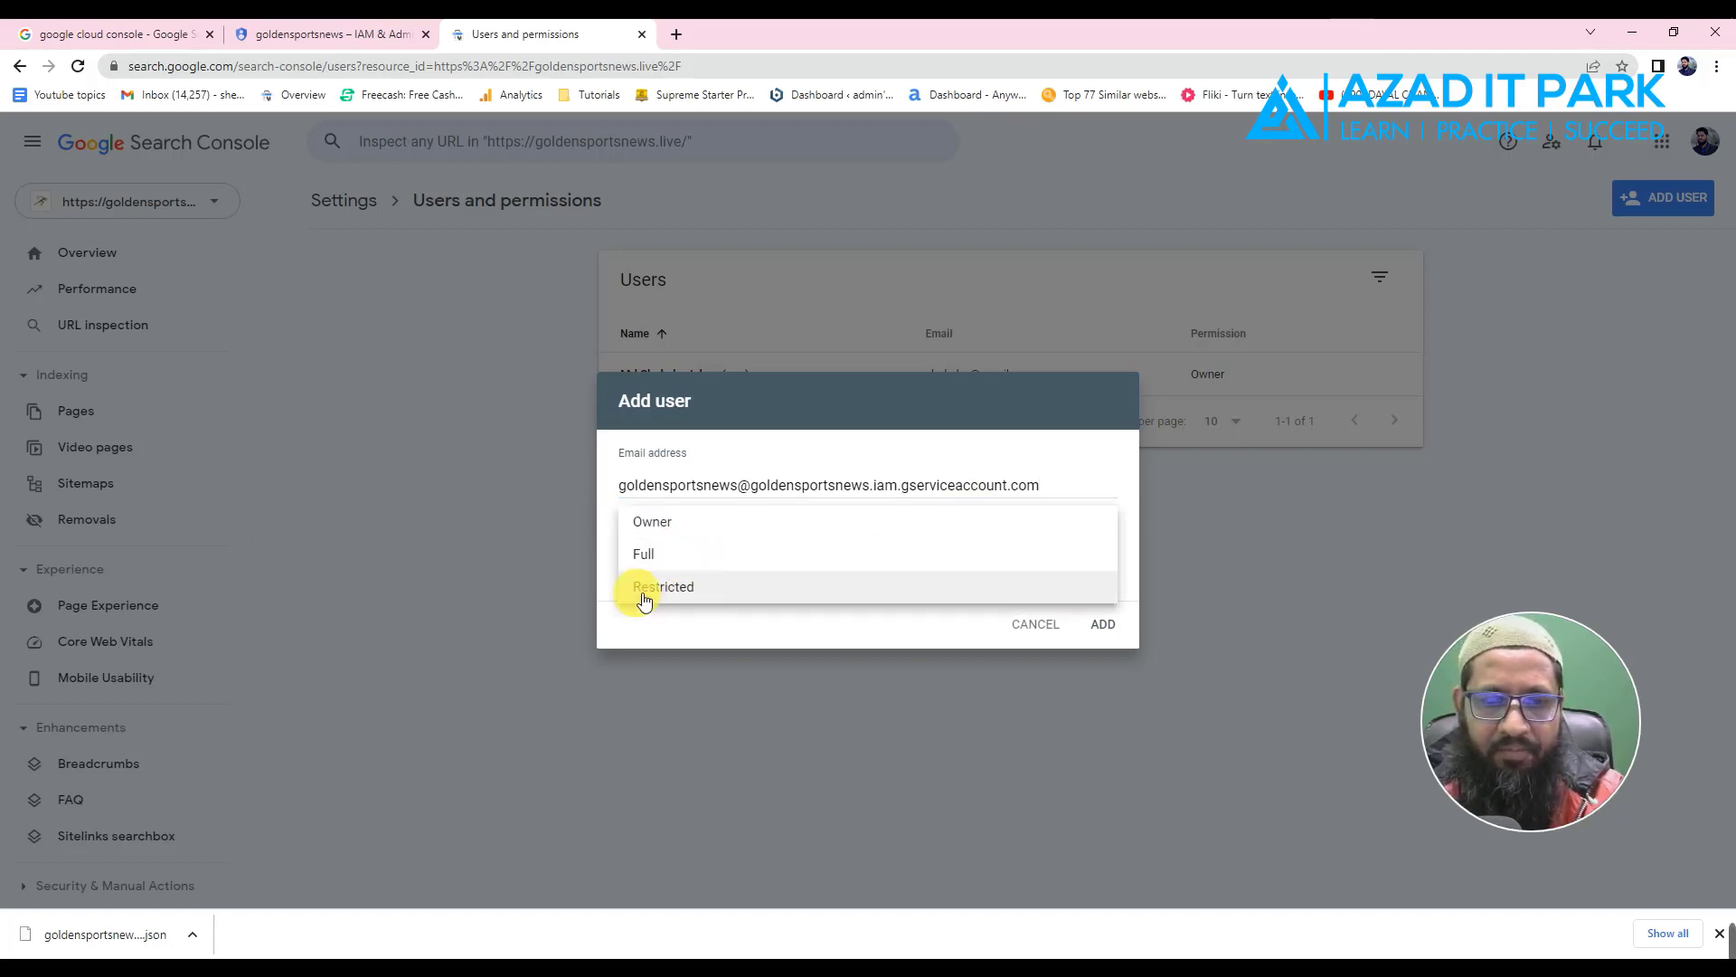
click(653, 524)
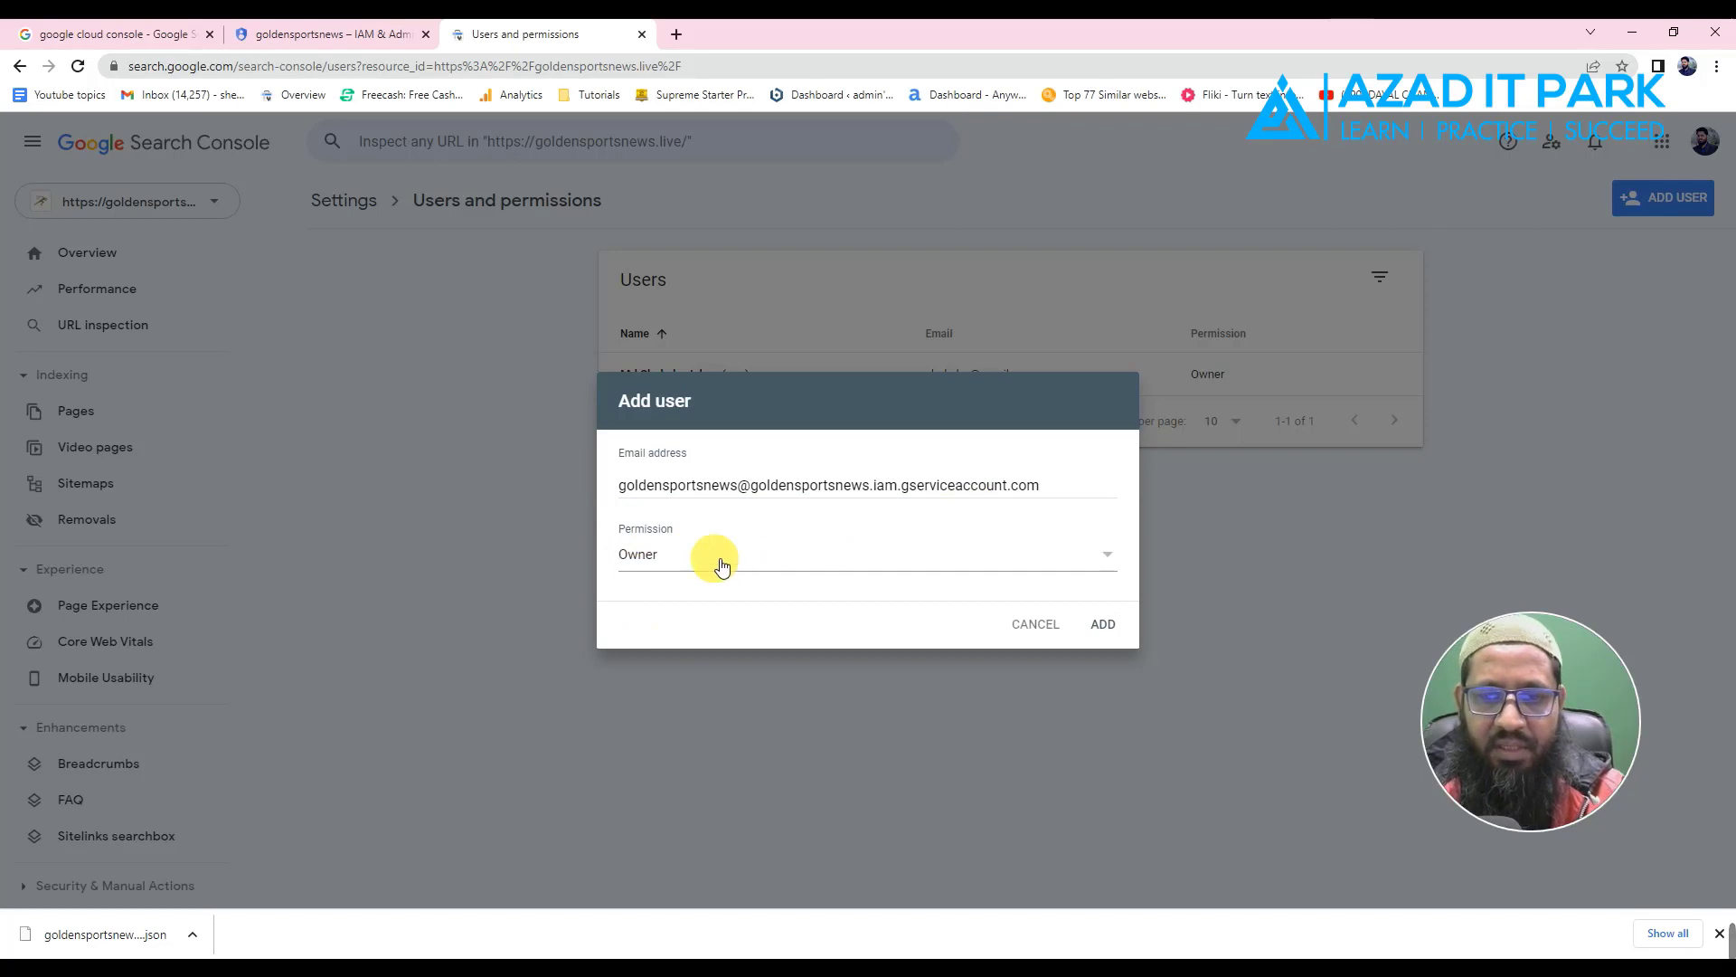
click(1108, 625)
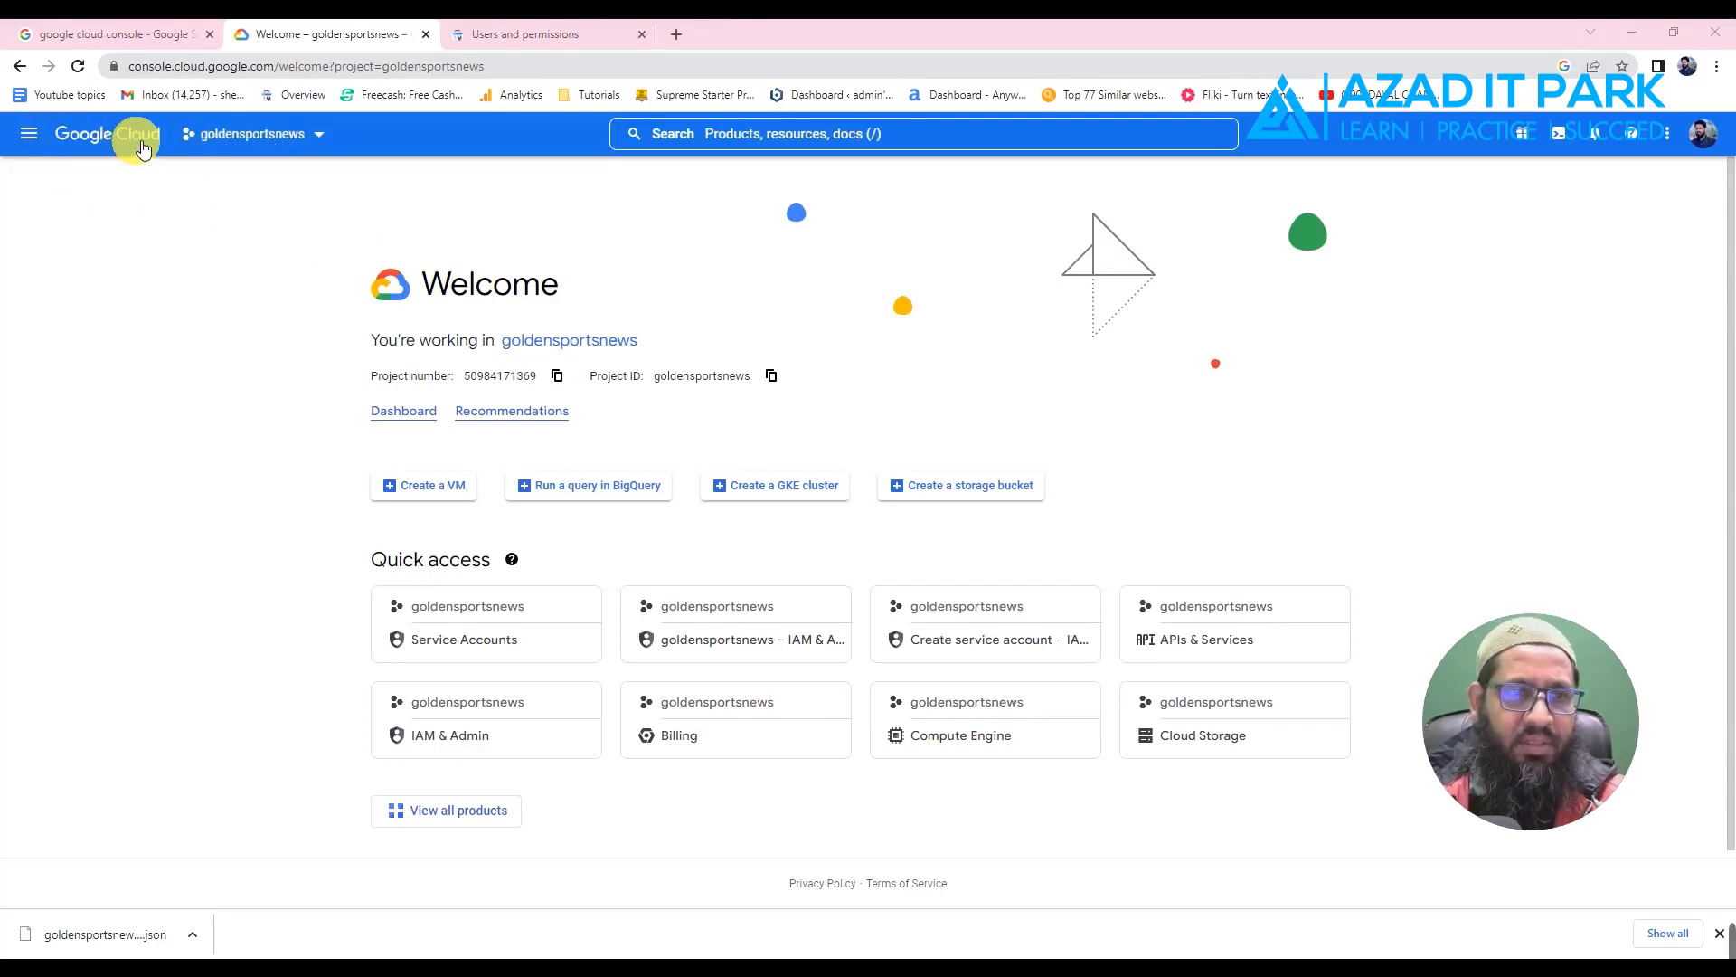
- Open APIs & Services > OAuth consent screen from the navigation menu
click(33, 135)
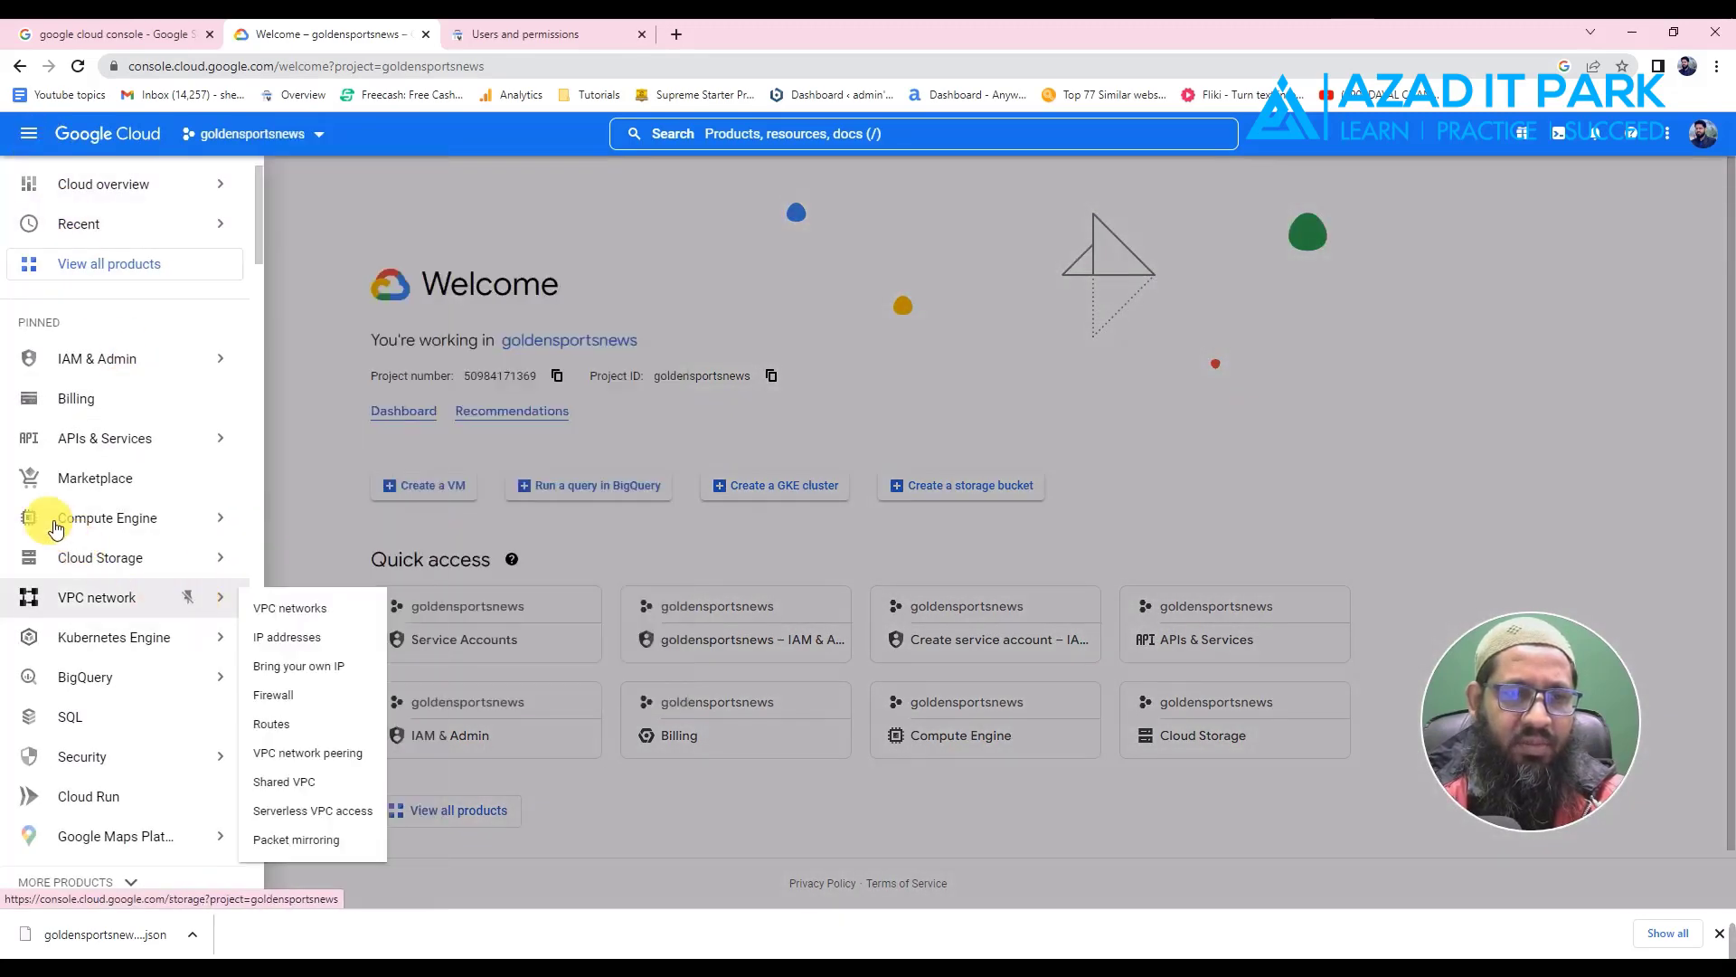
mouse_move(54, 522)
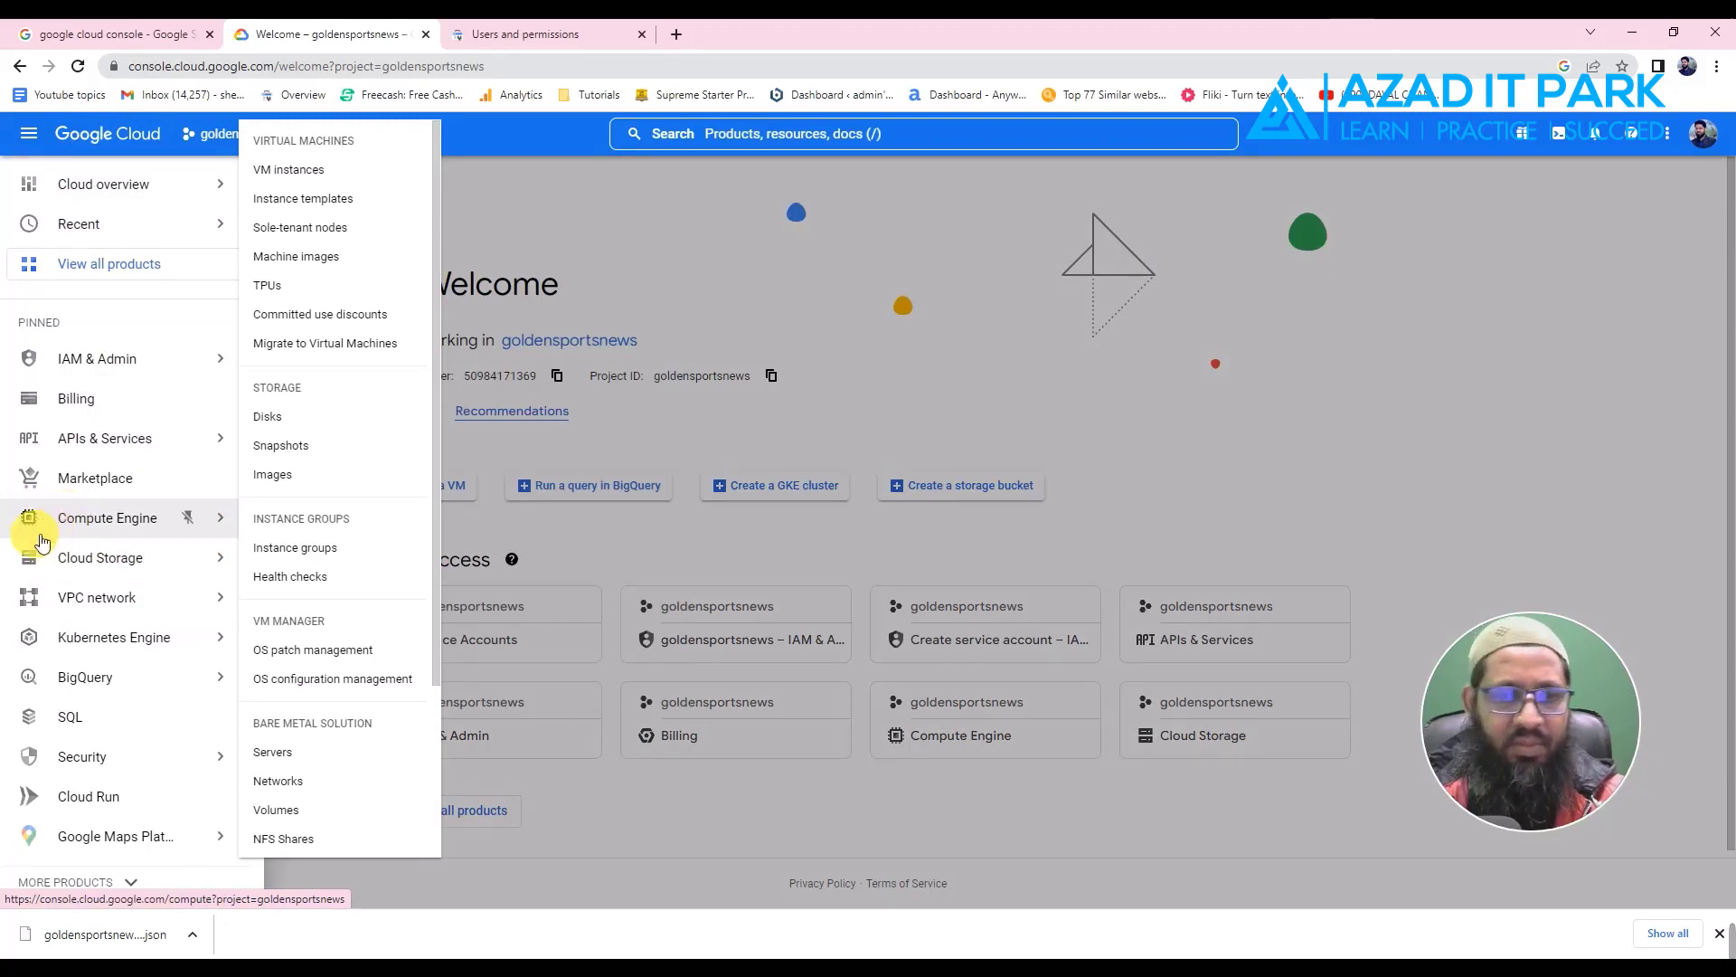
mouse_move(97, 450)
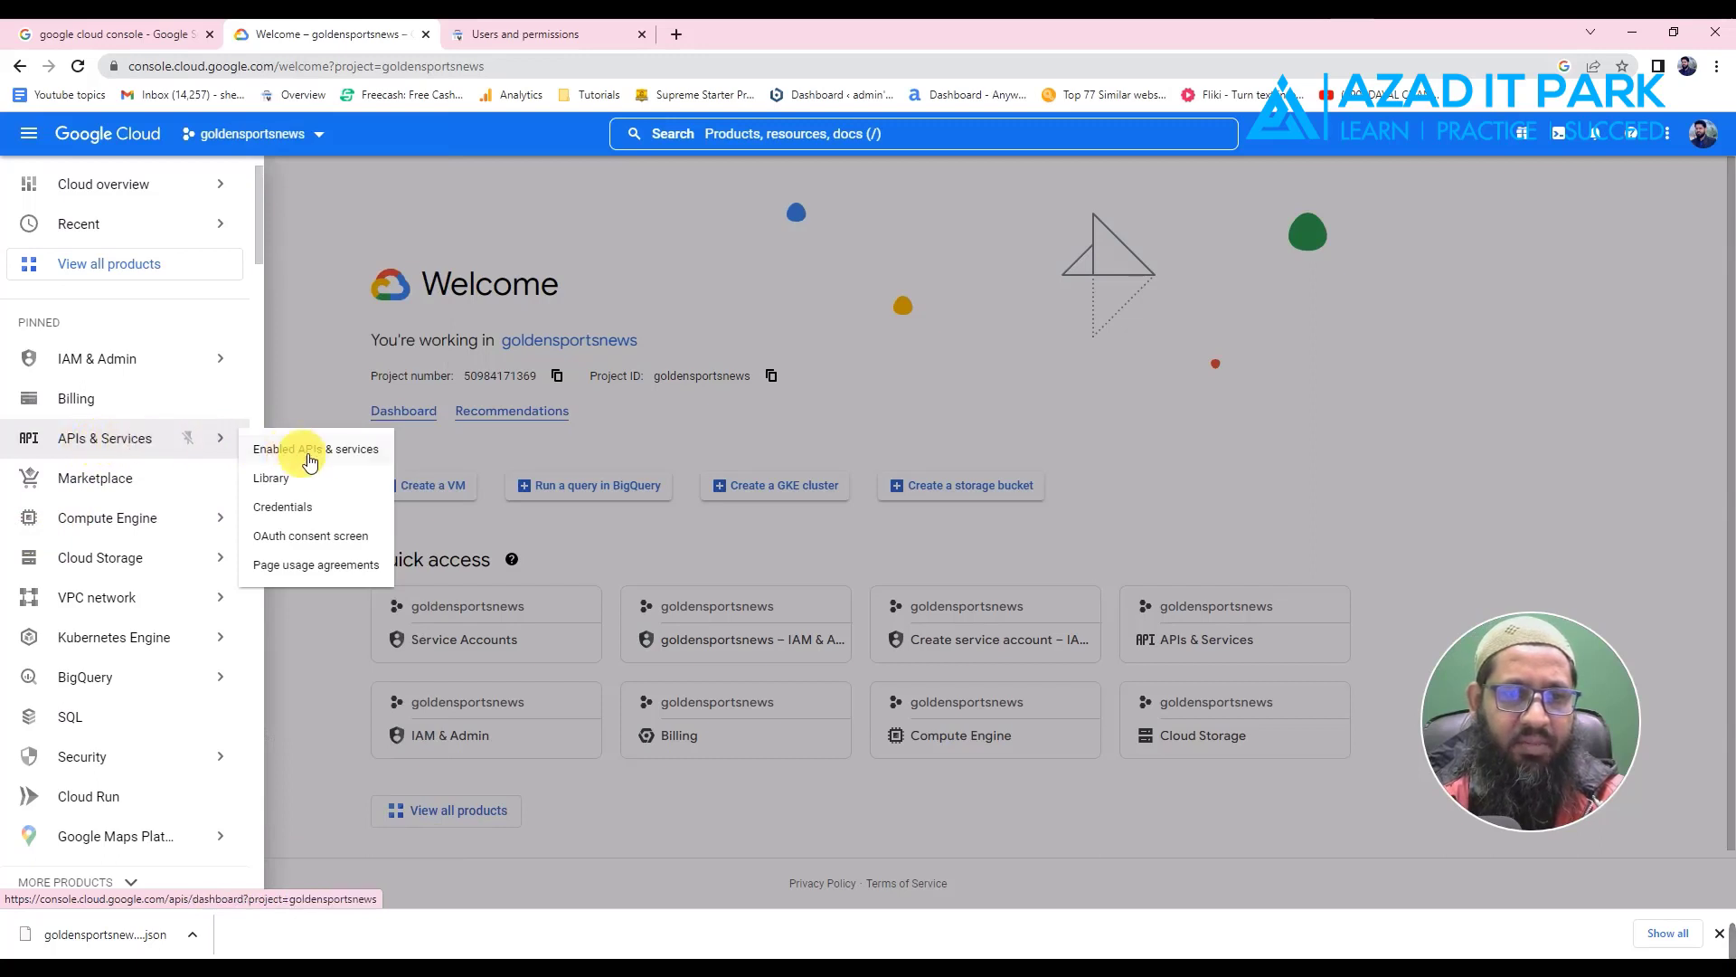
click(342, 537)
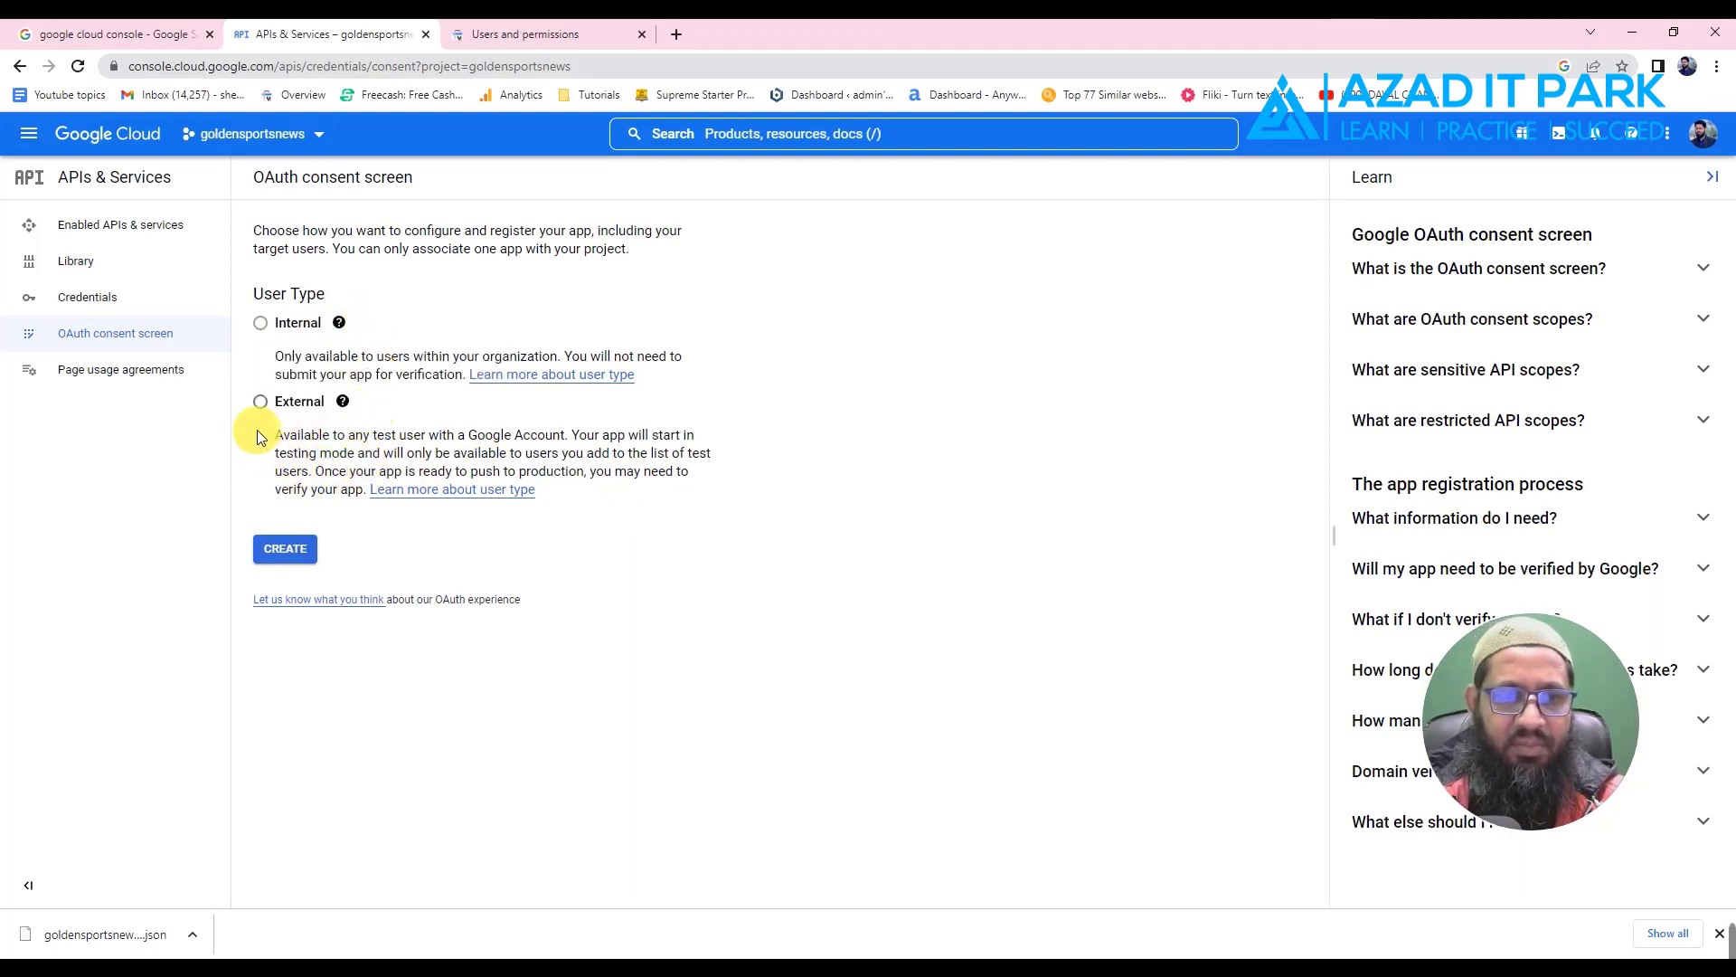
- Choose the External user type and create the consent screen registration
click(262, 404)
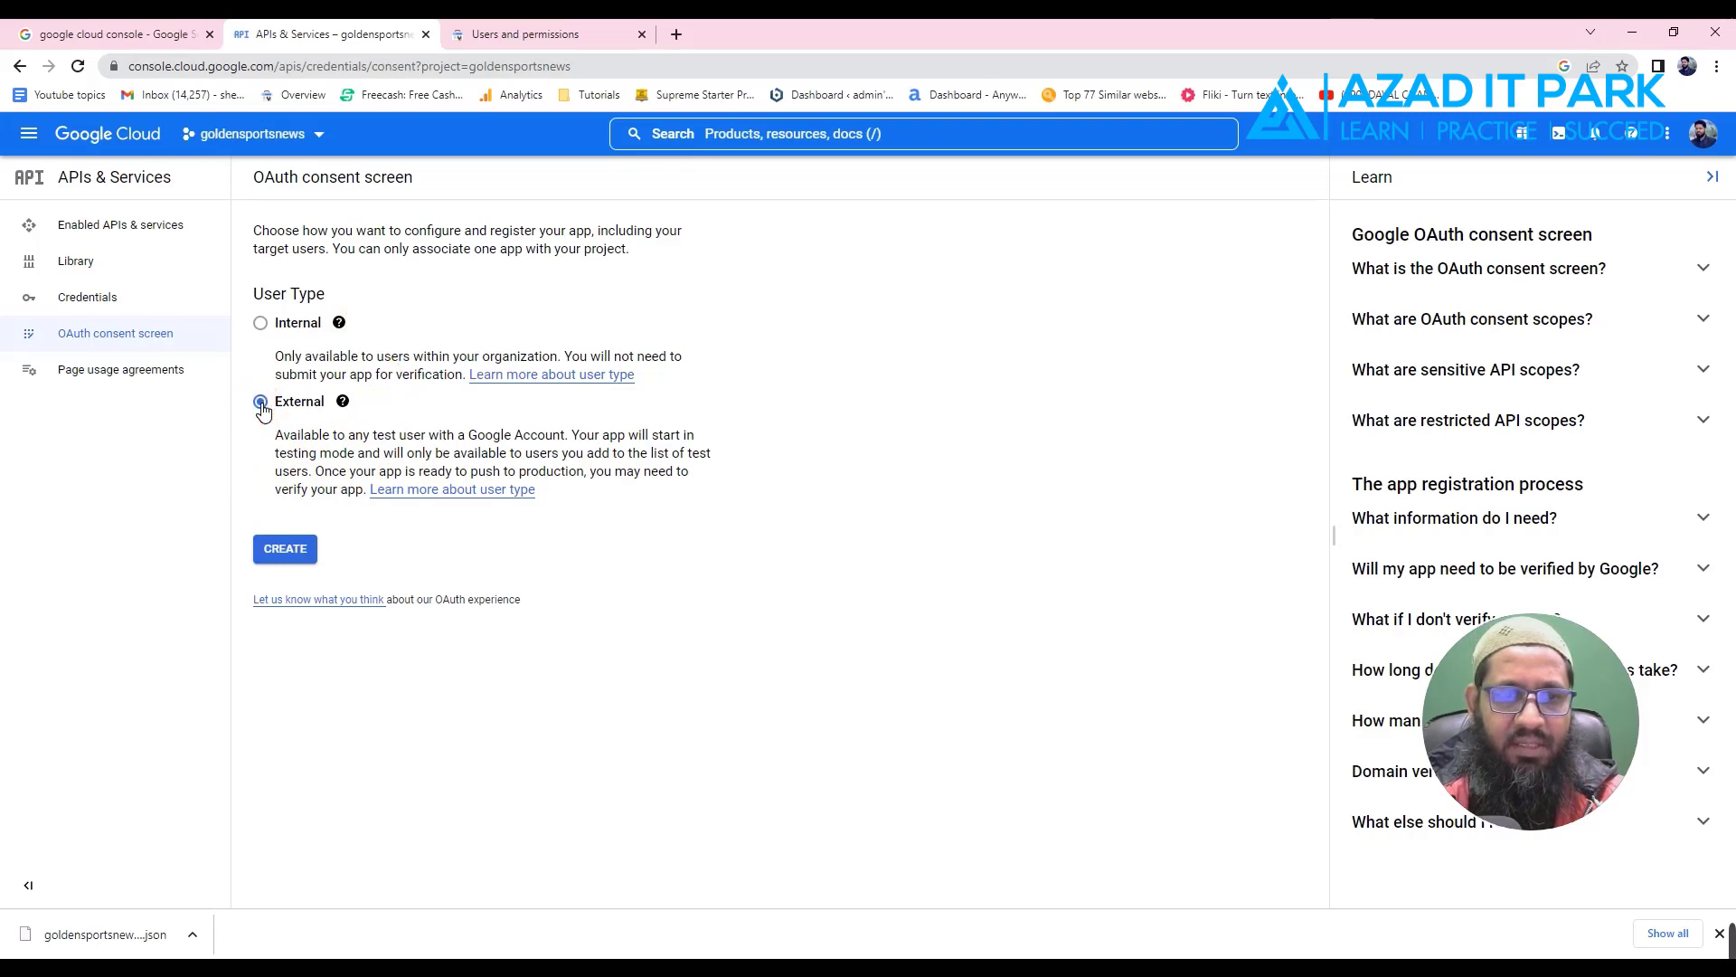
click(288, 555)
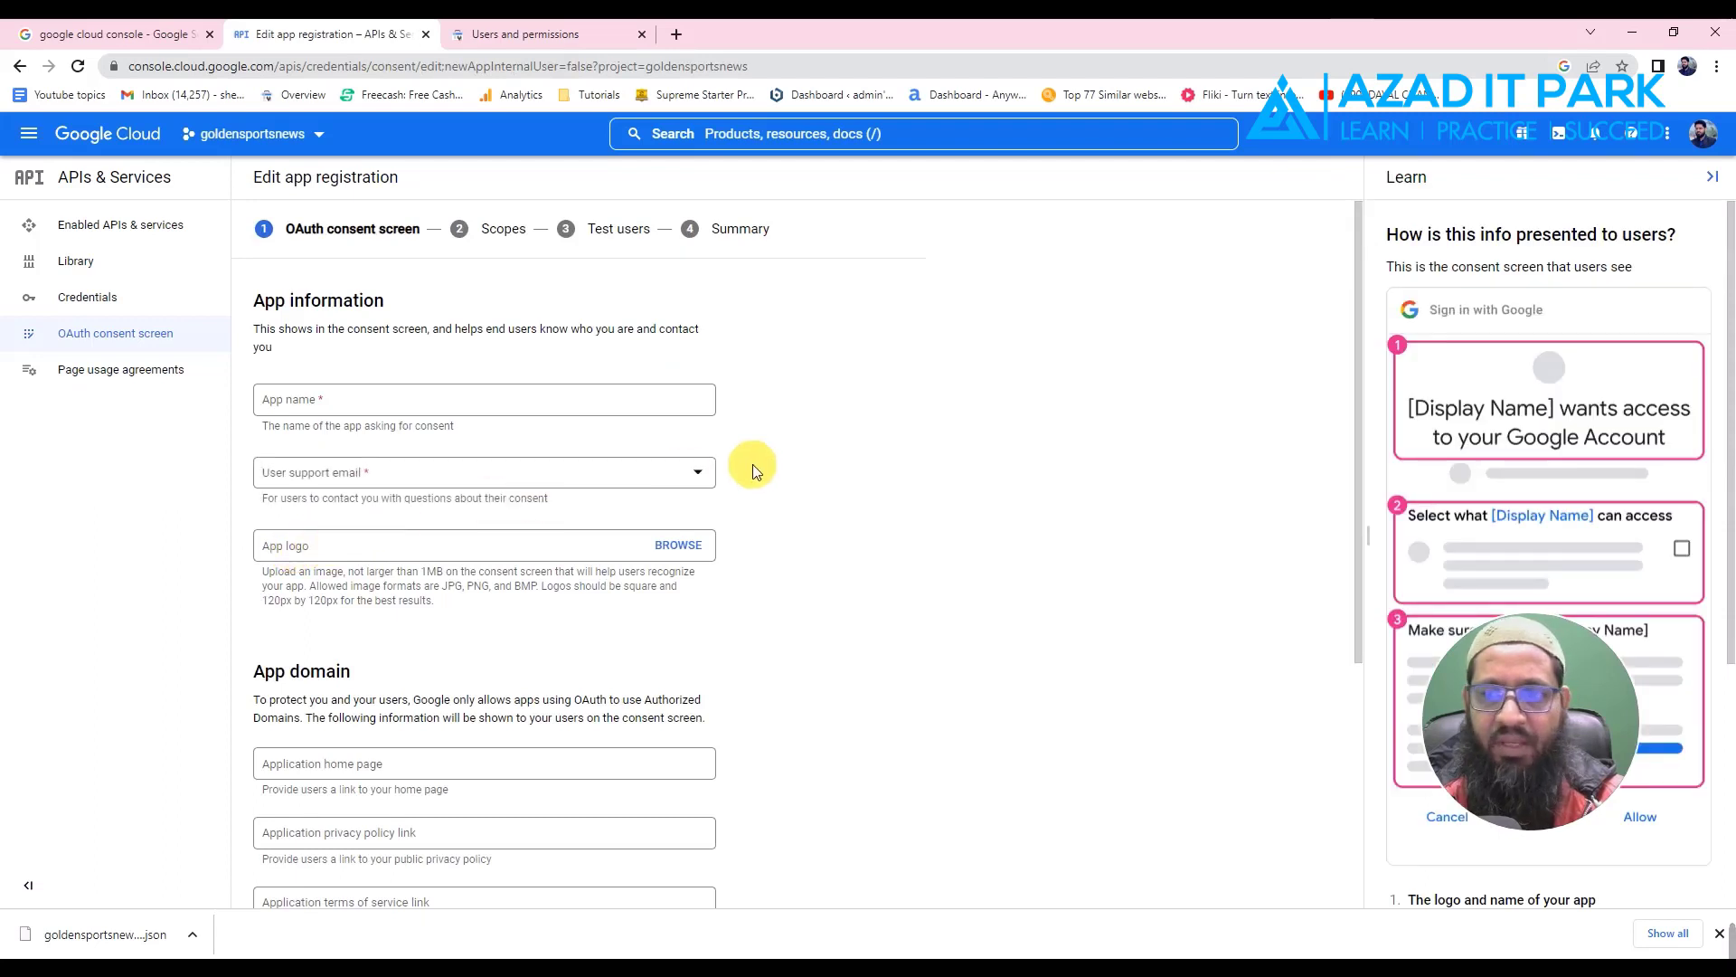
- Copy the site's homepage address from the website tab
click(311, 405)
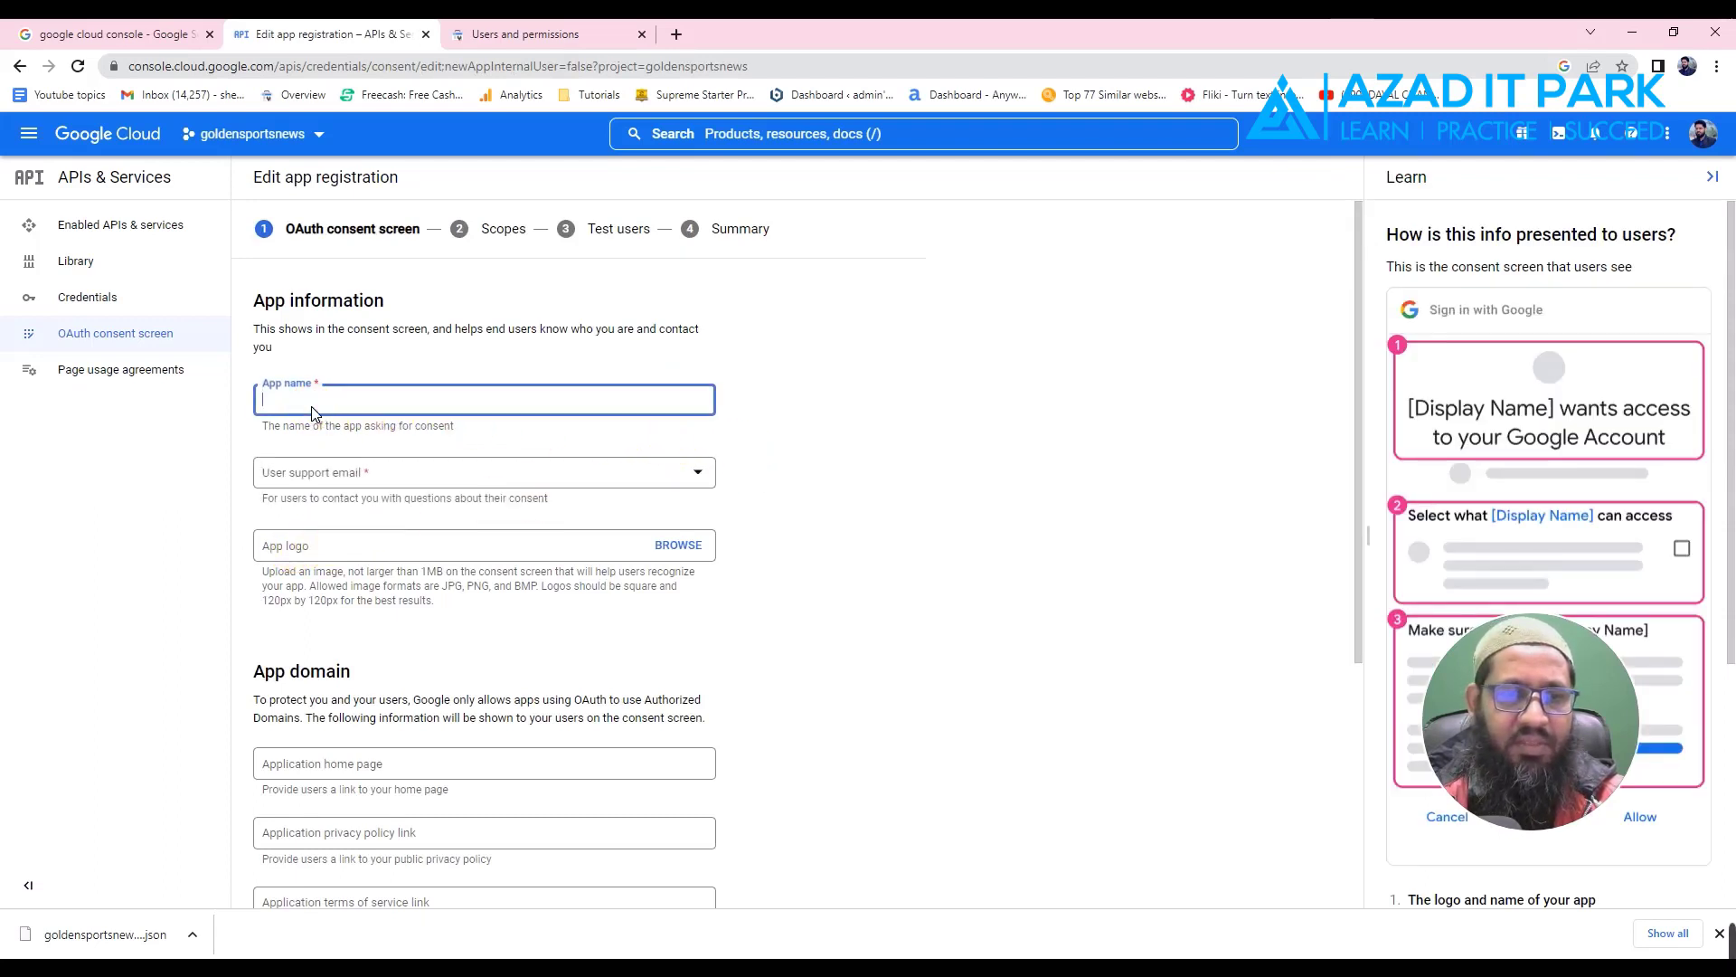
click(344, 407)
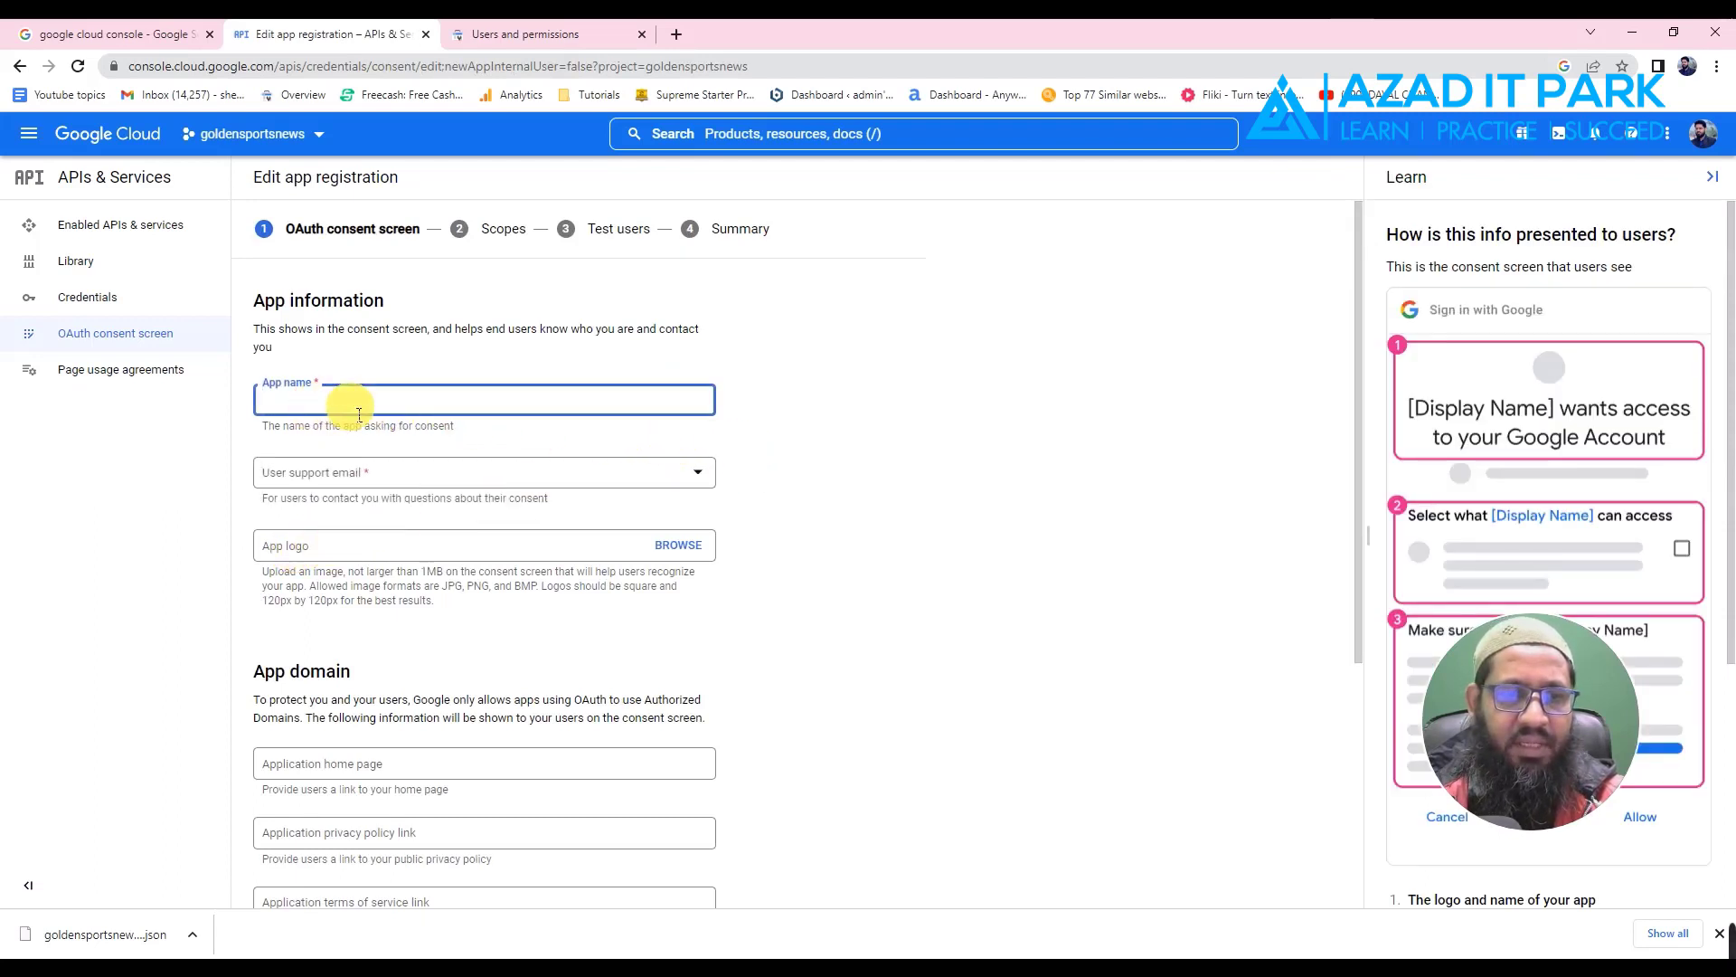
click(333, 478)
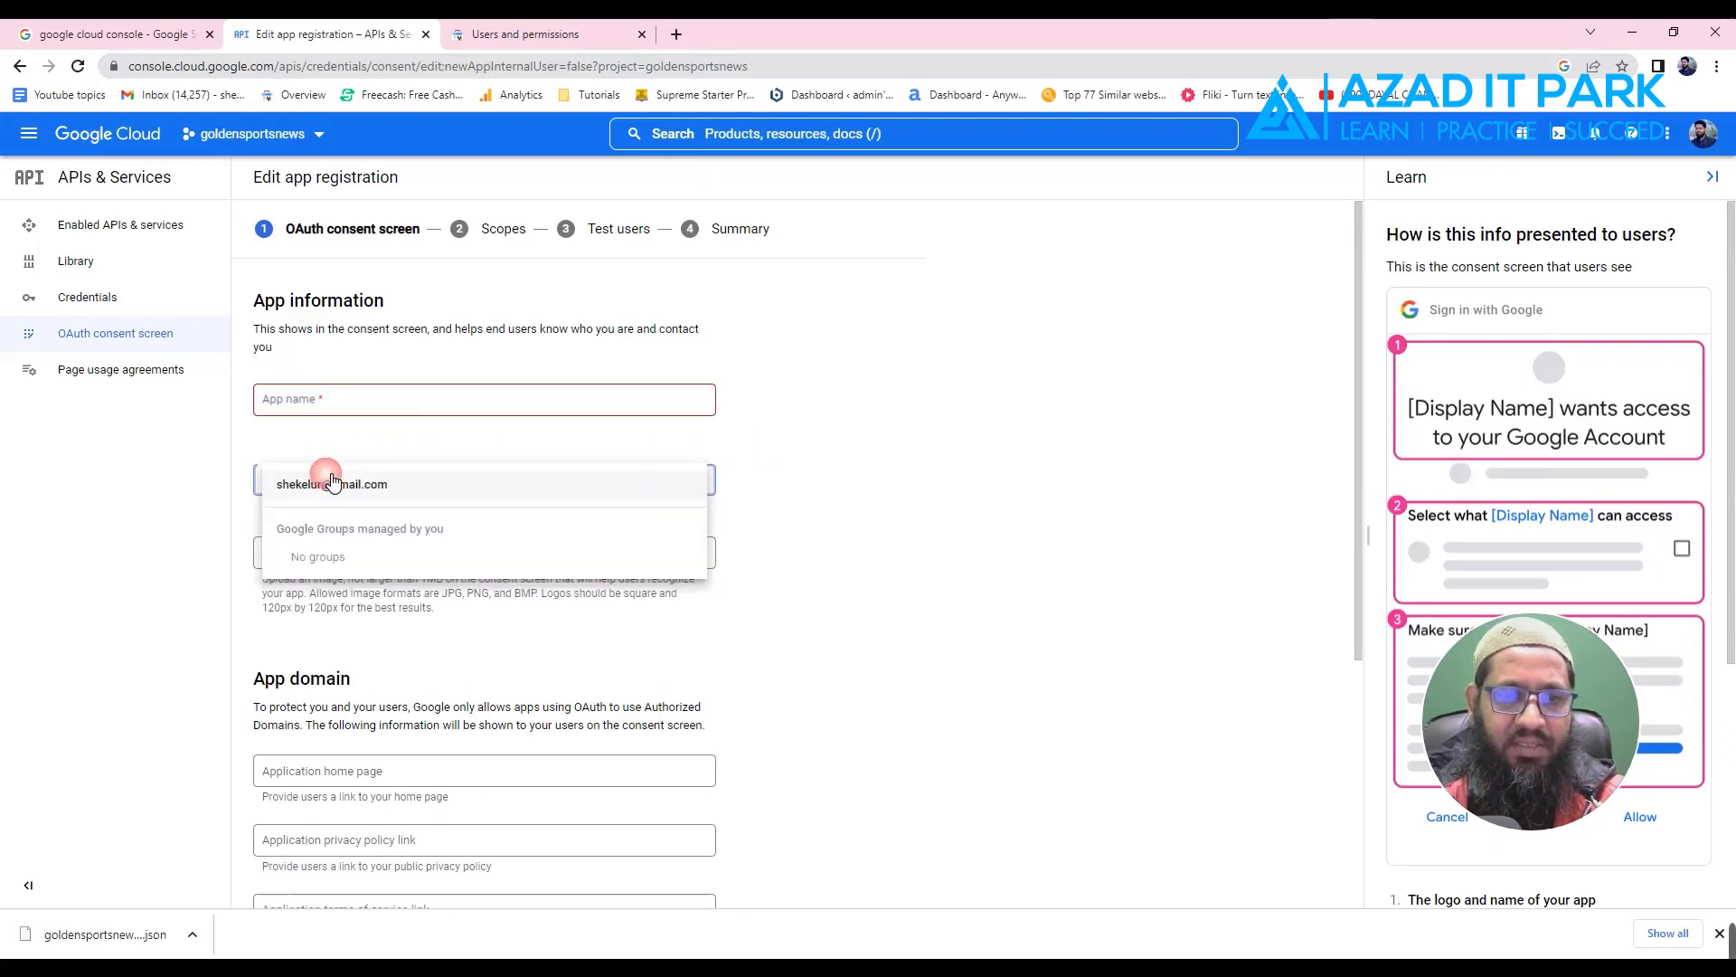
click(800, 416)
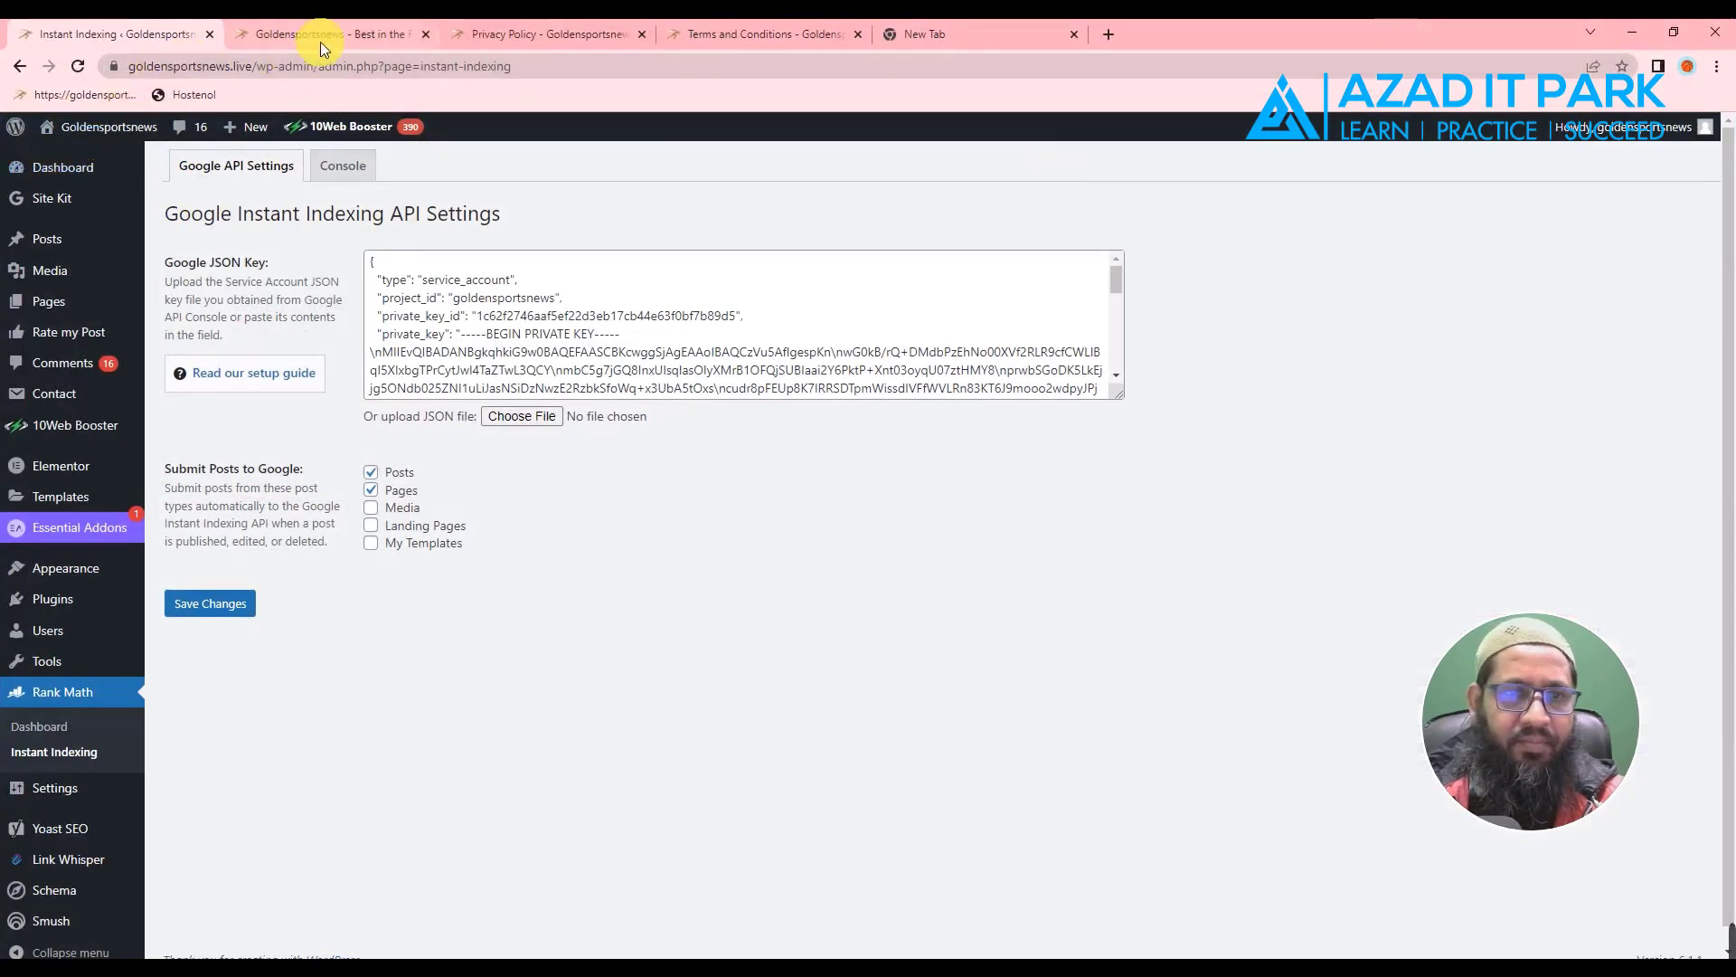
click(321, 43)
right_click(226, 67)
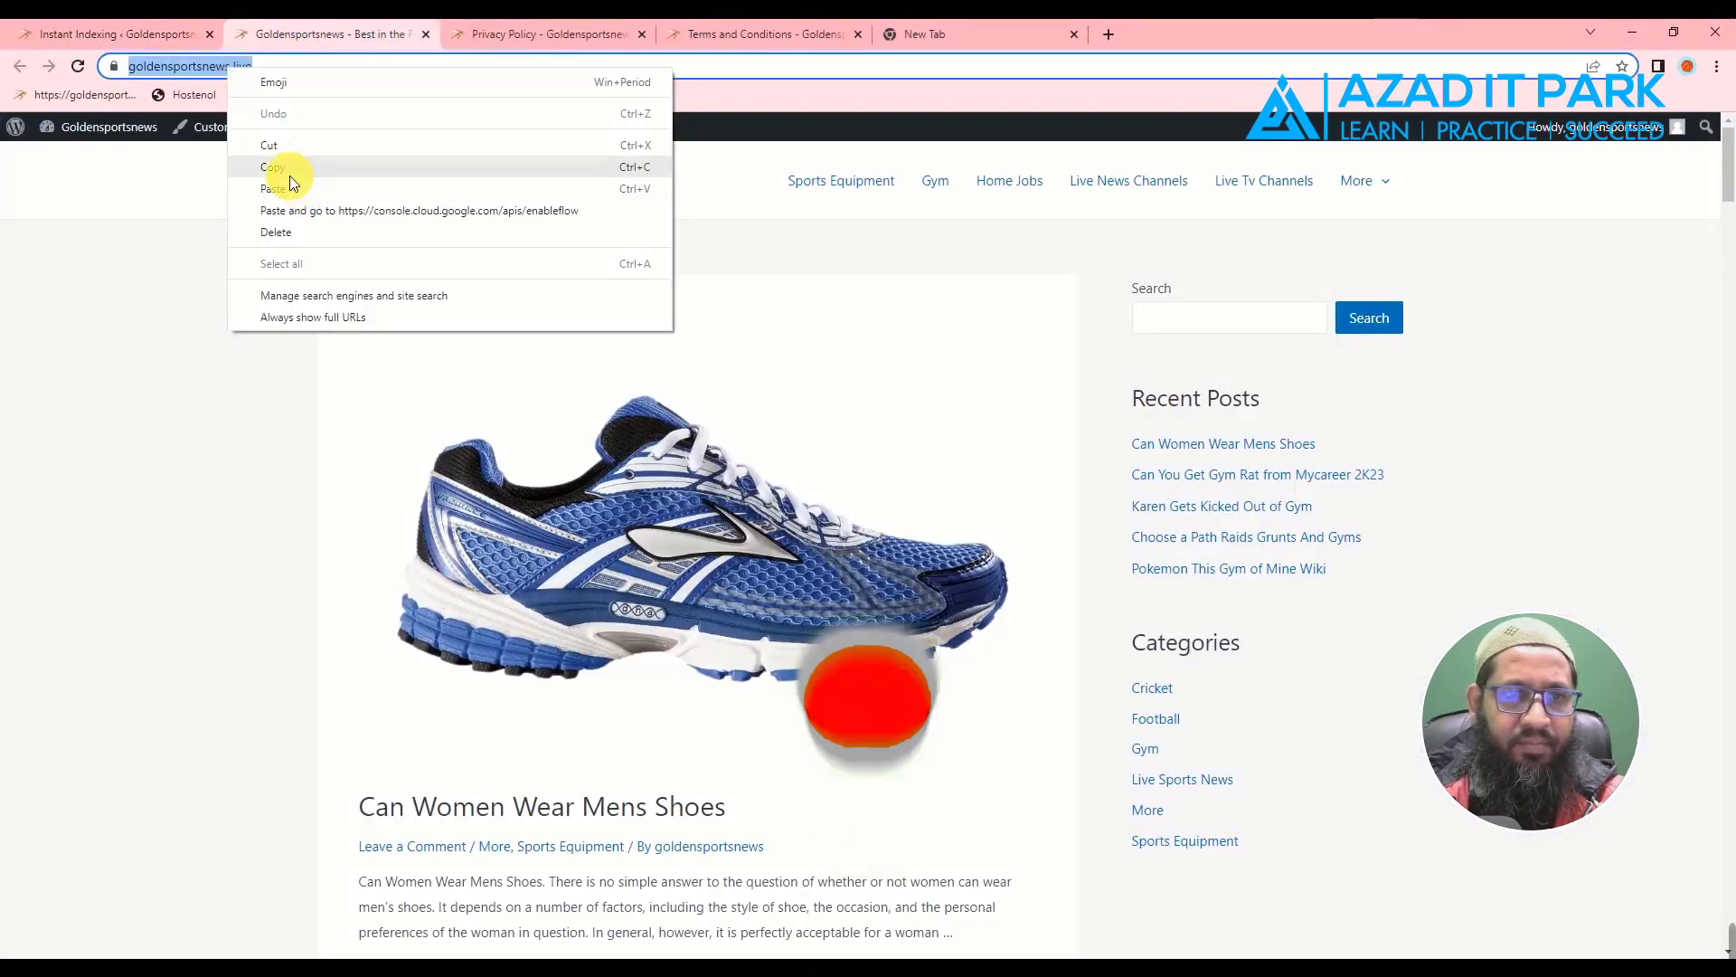
click(284, 170)
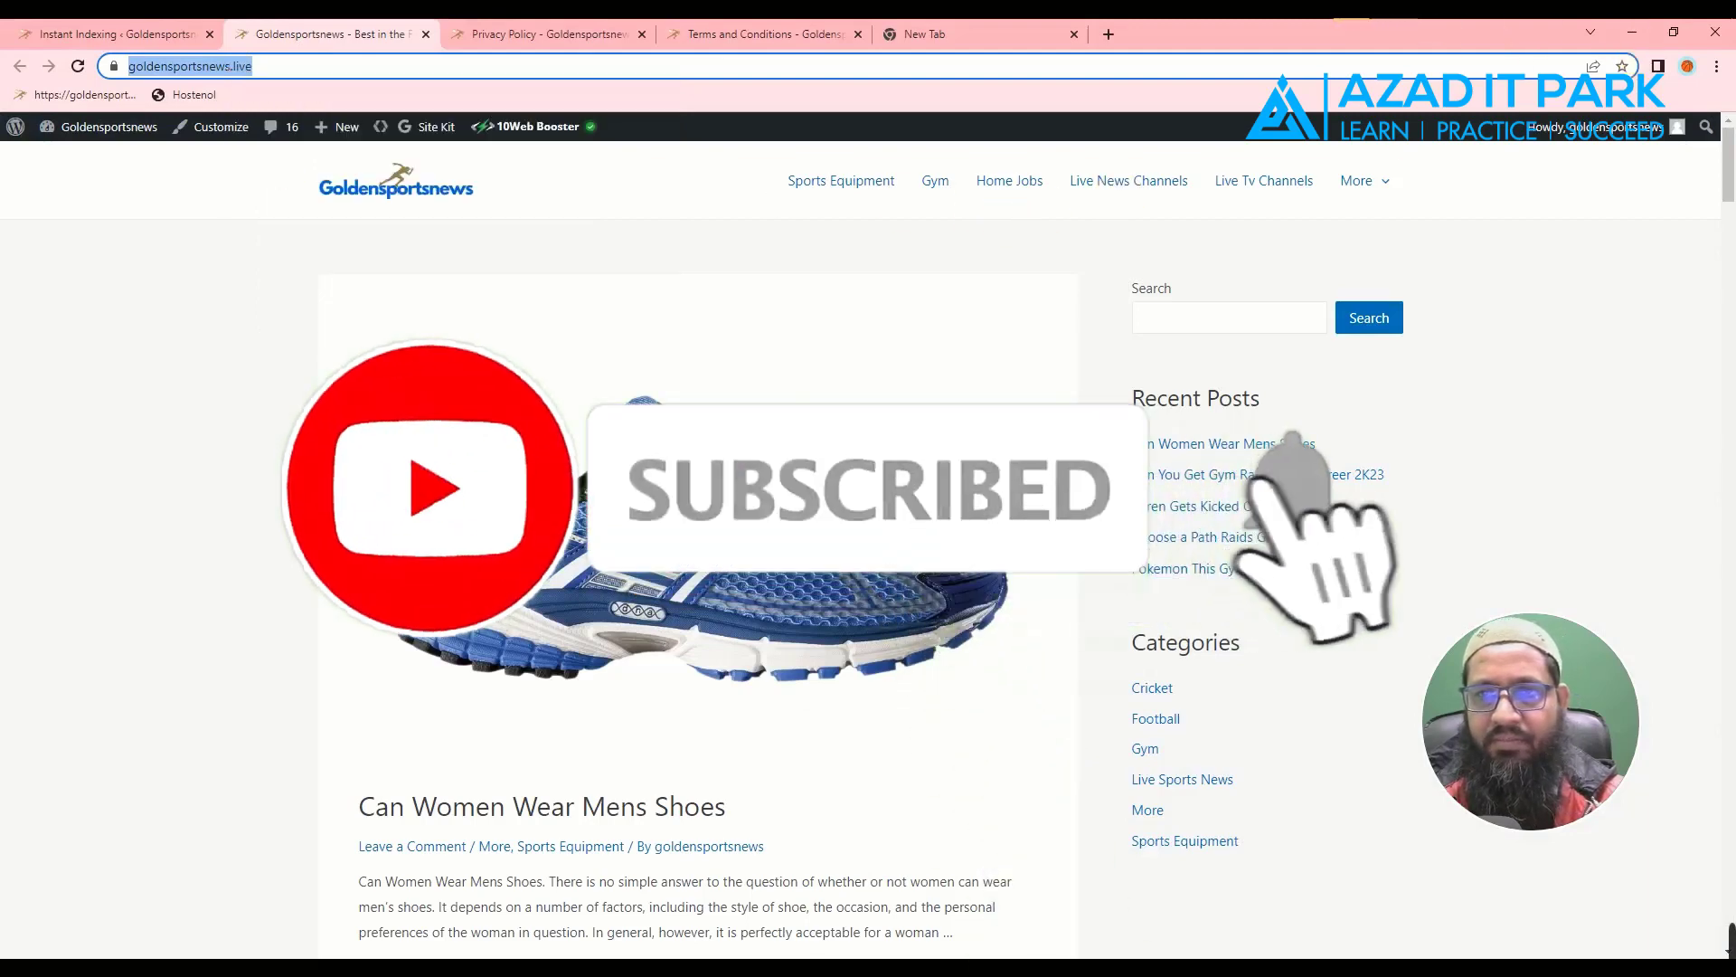
click(1632, 32)
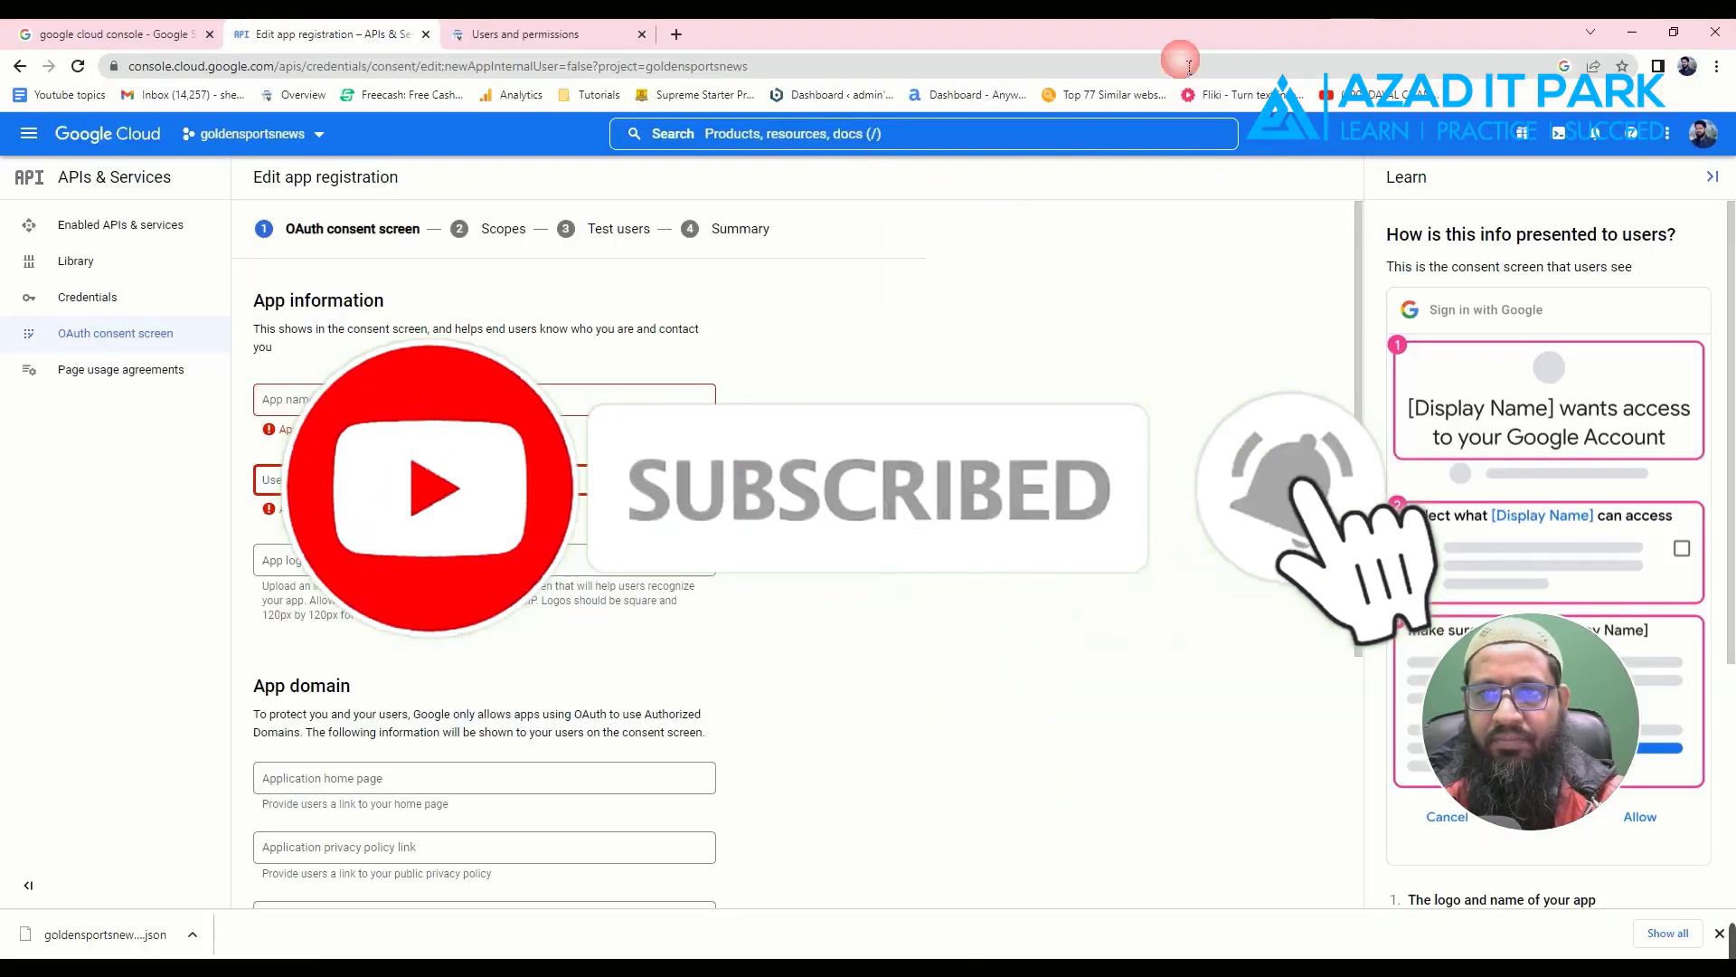
- Paste the site address into App name and trim it to goldensportsnews
click(285, 403)
key(ctrl+v)
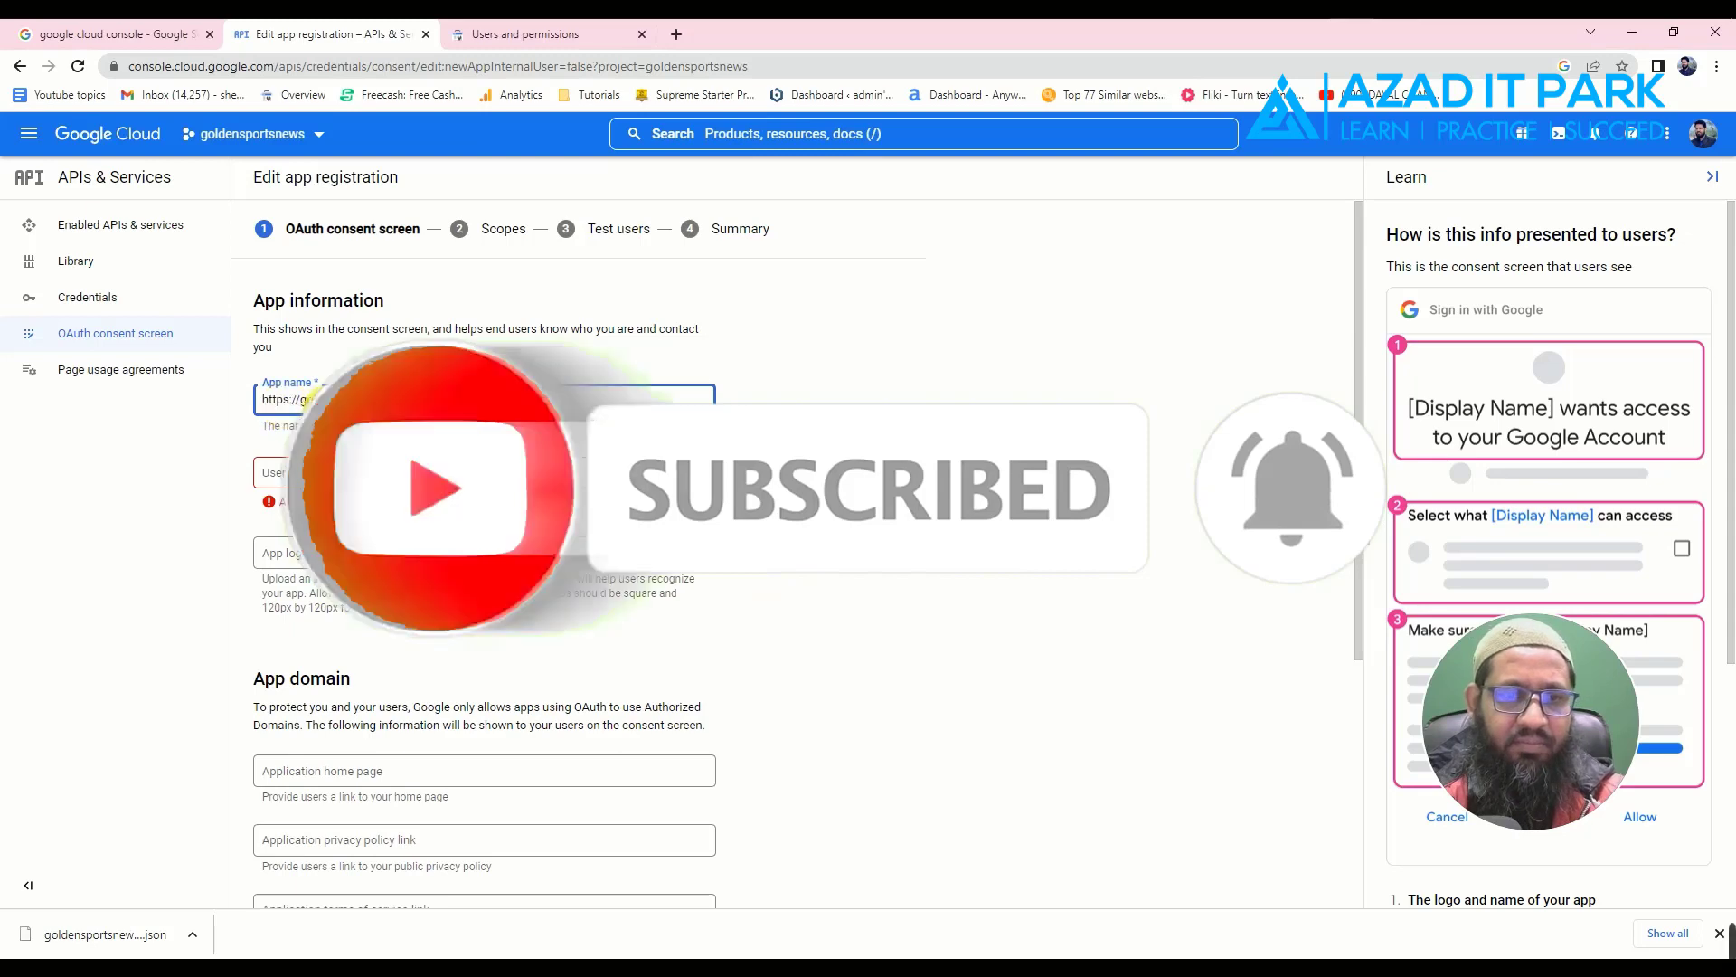
click(311, 447)
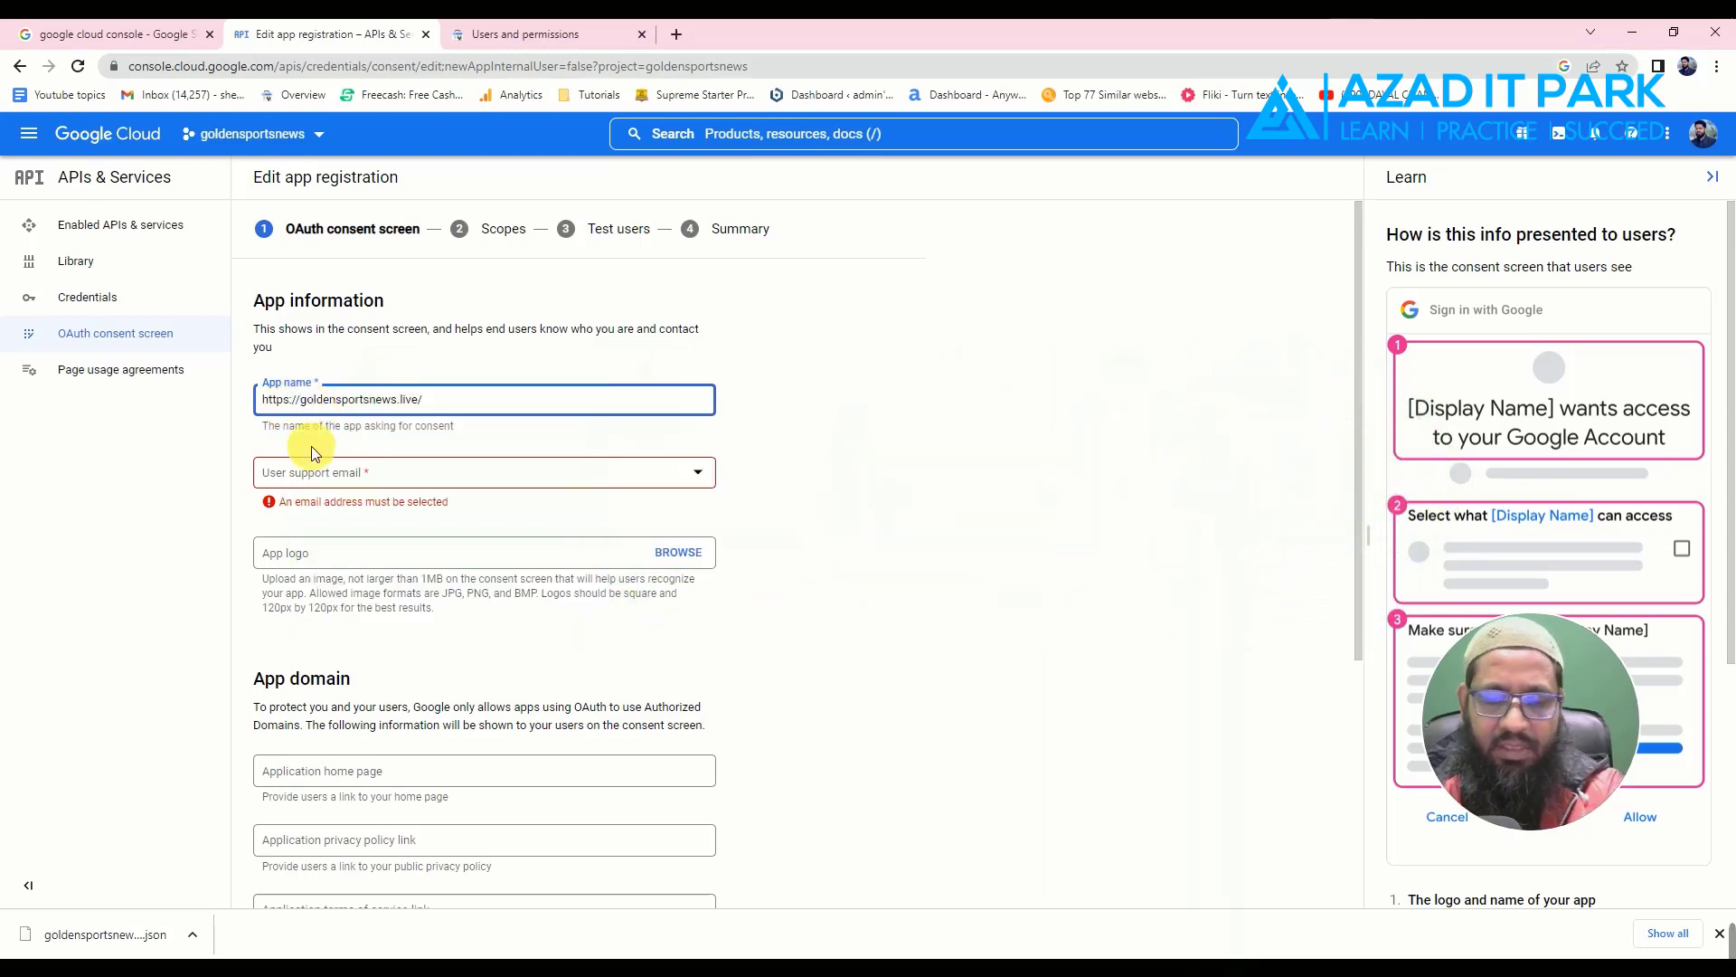
key(ctrl+shift+Left)
key(Left)
key(BackSpace)
key(BackSpace)
key(BackSpace)
key(BackSpace)
key(BackSpace)
key(BackSpace)
key(BackSpace)
key(BackSpace)
click(413, 420)
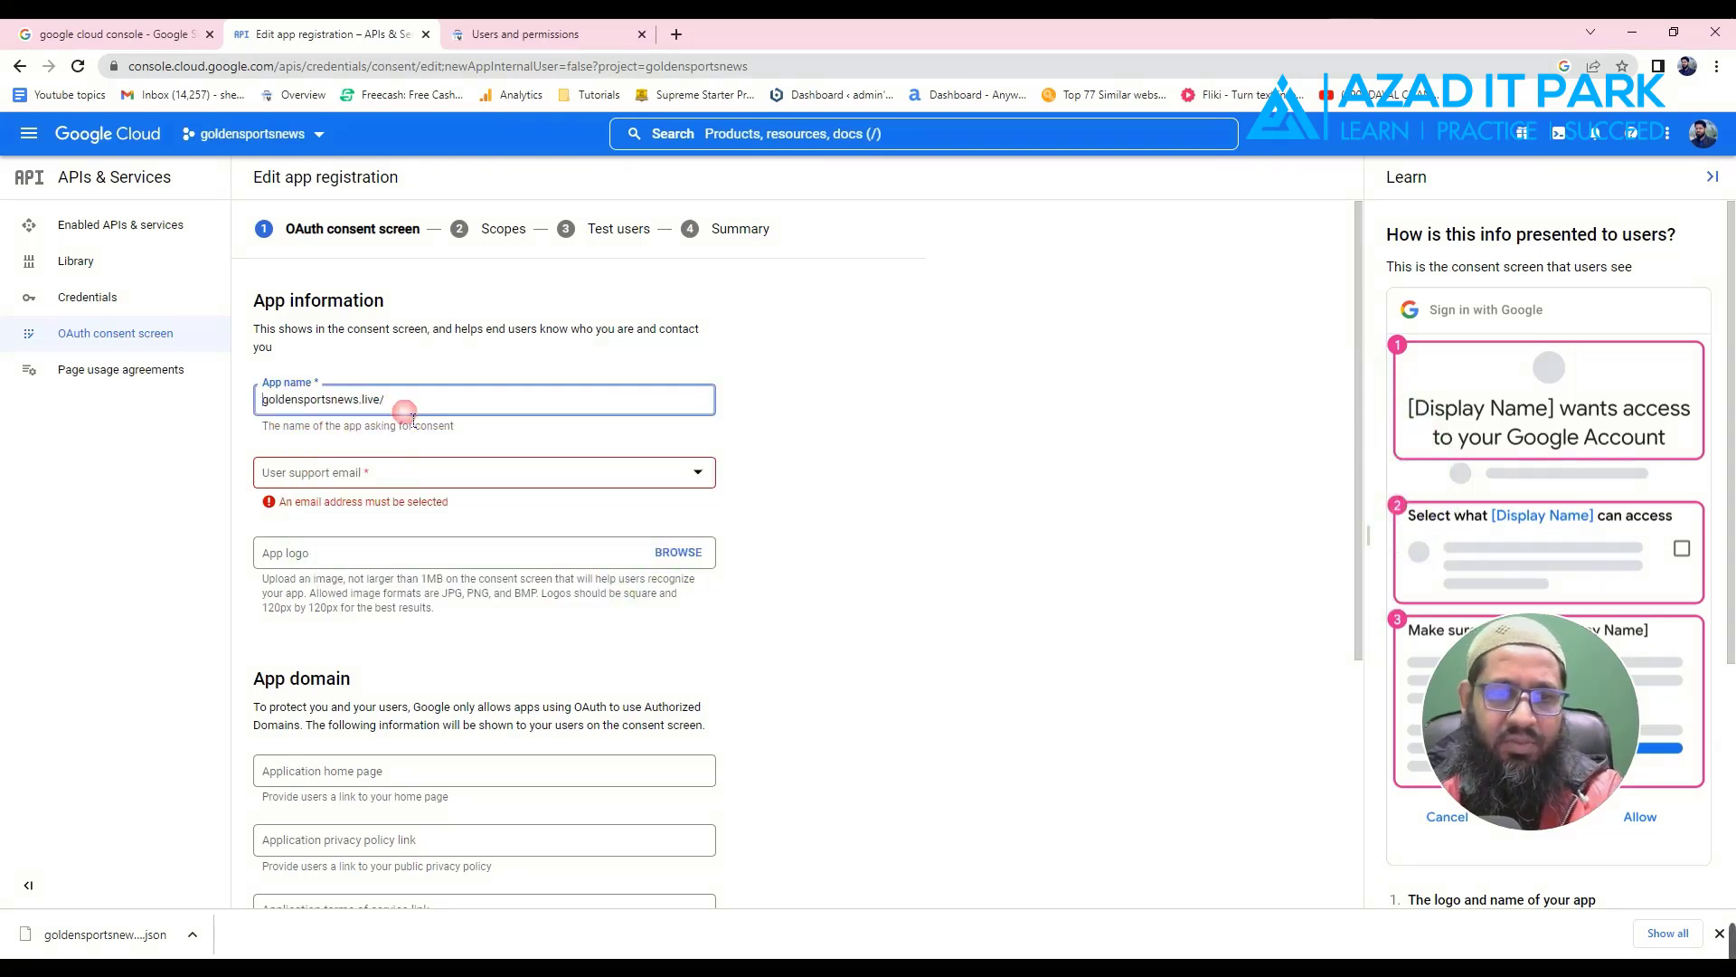
key(BackSpace)
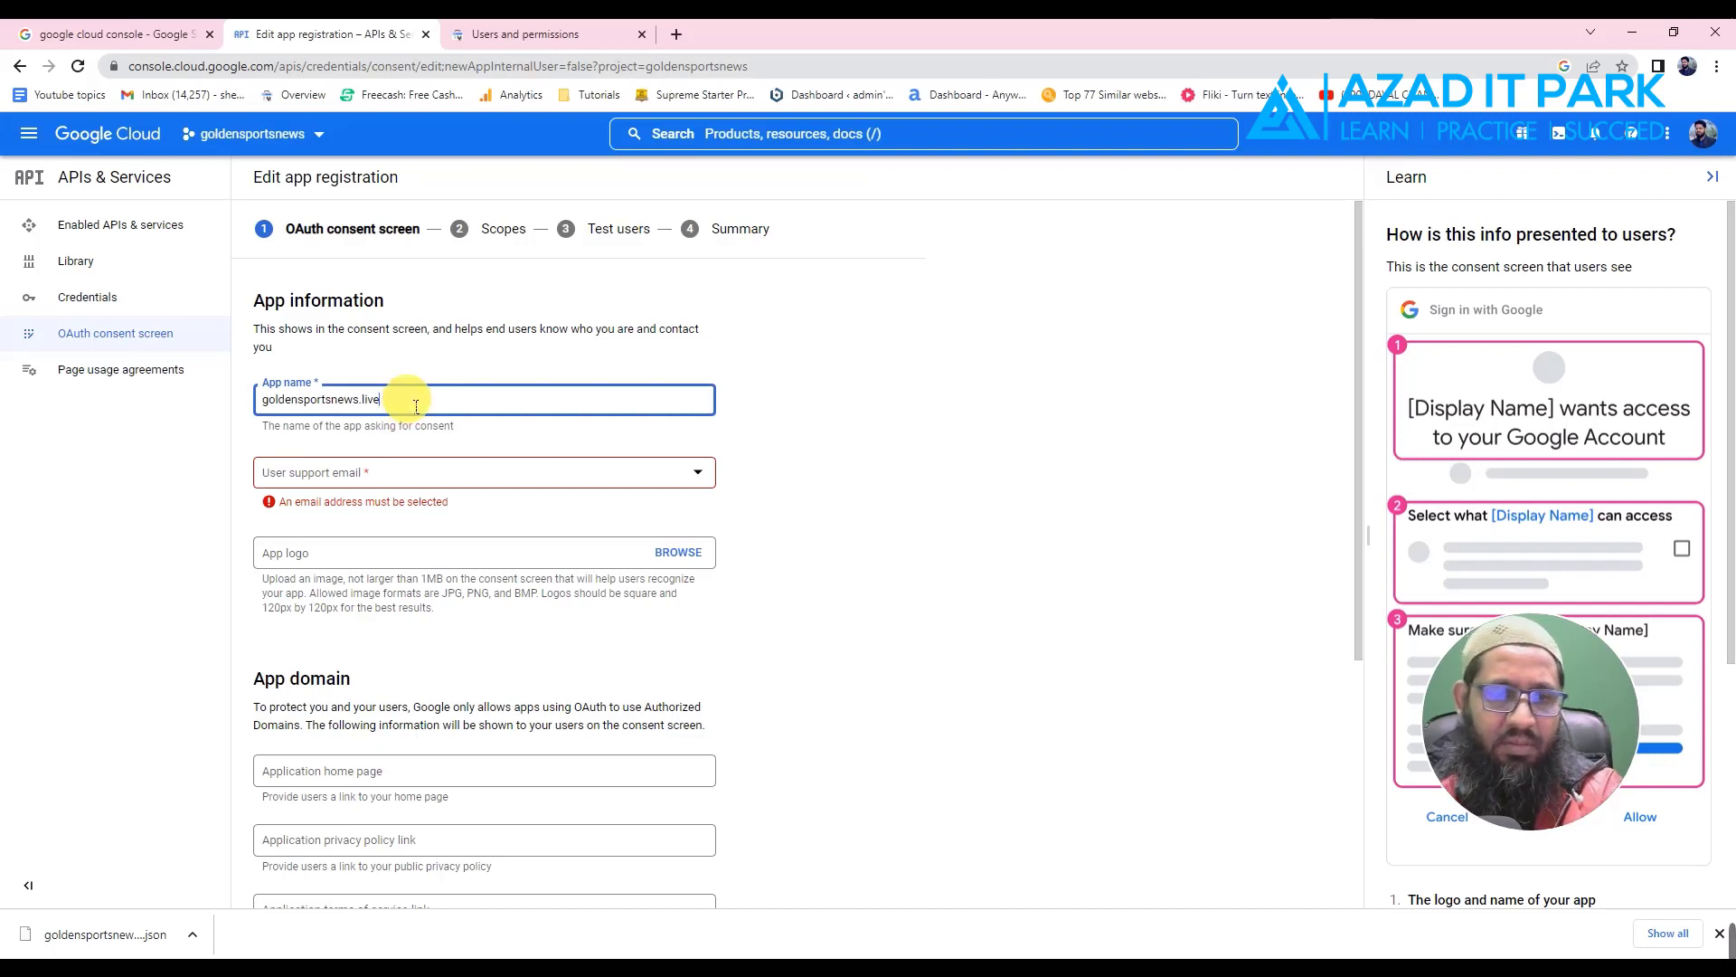
key(BackSpace)
key(BackSpace)
key(BackSpace)
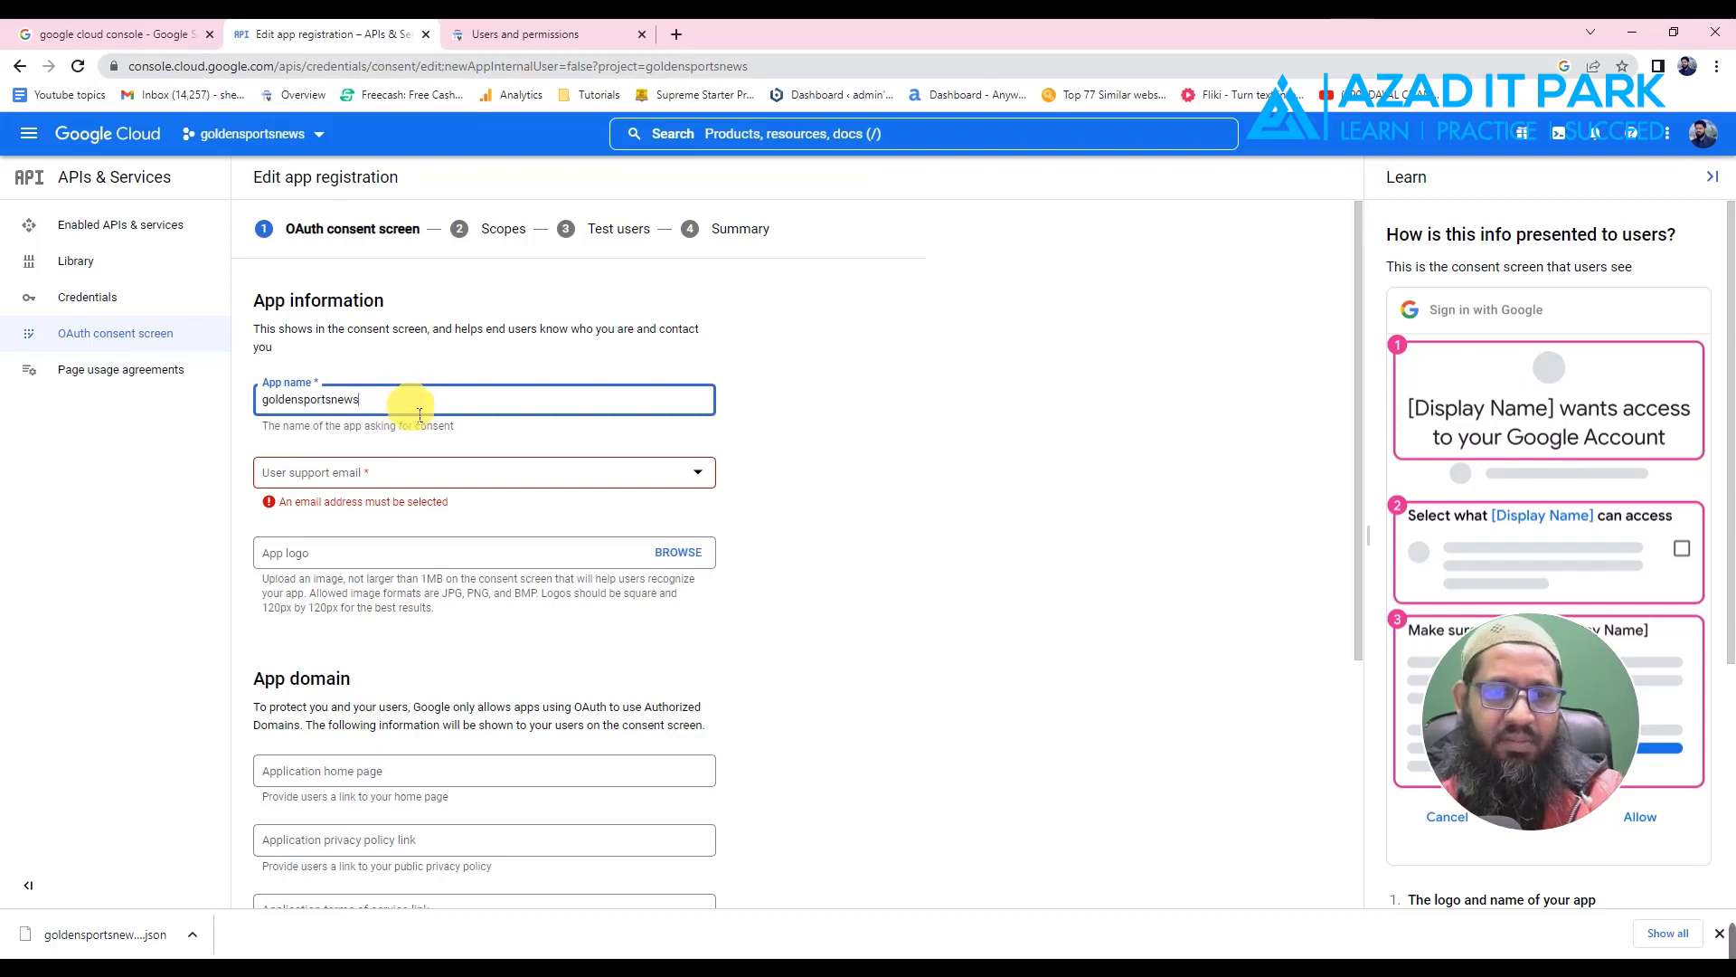
click(892, 426)
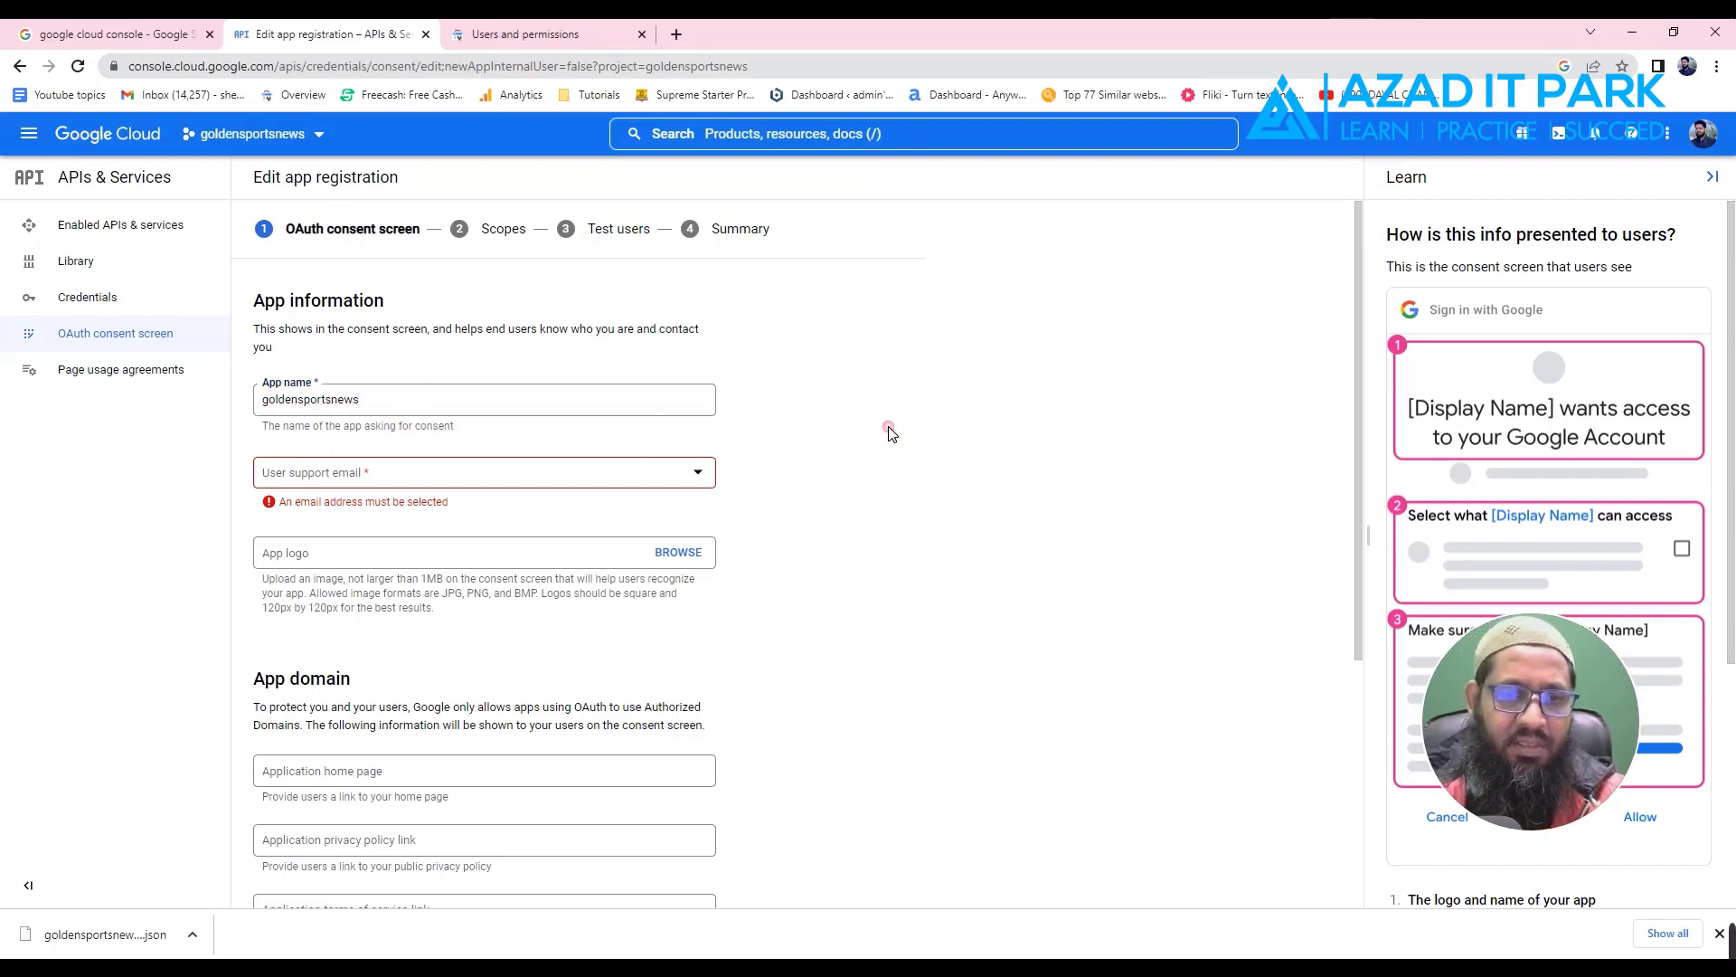
- Choose the account's own e-mail as the user support email
click(376, 471)
click(364, 489)
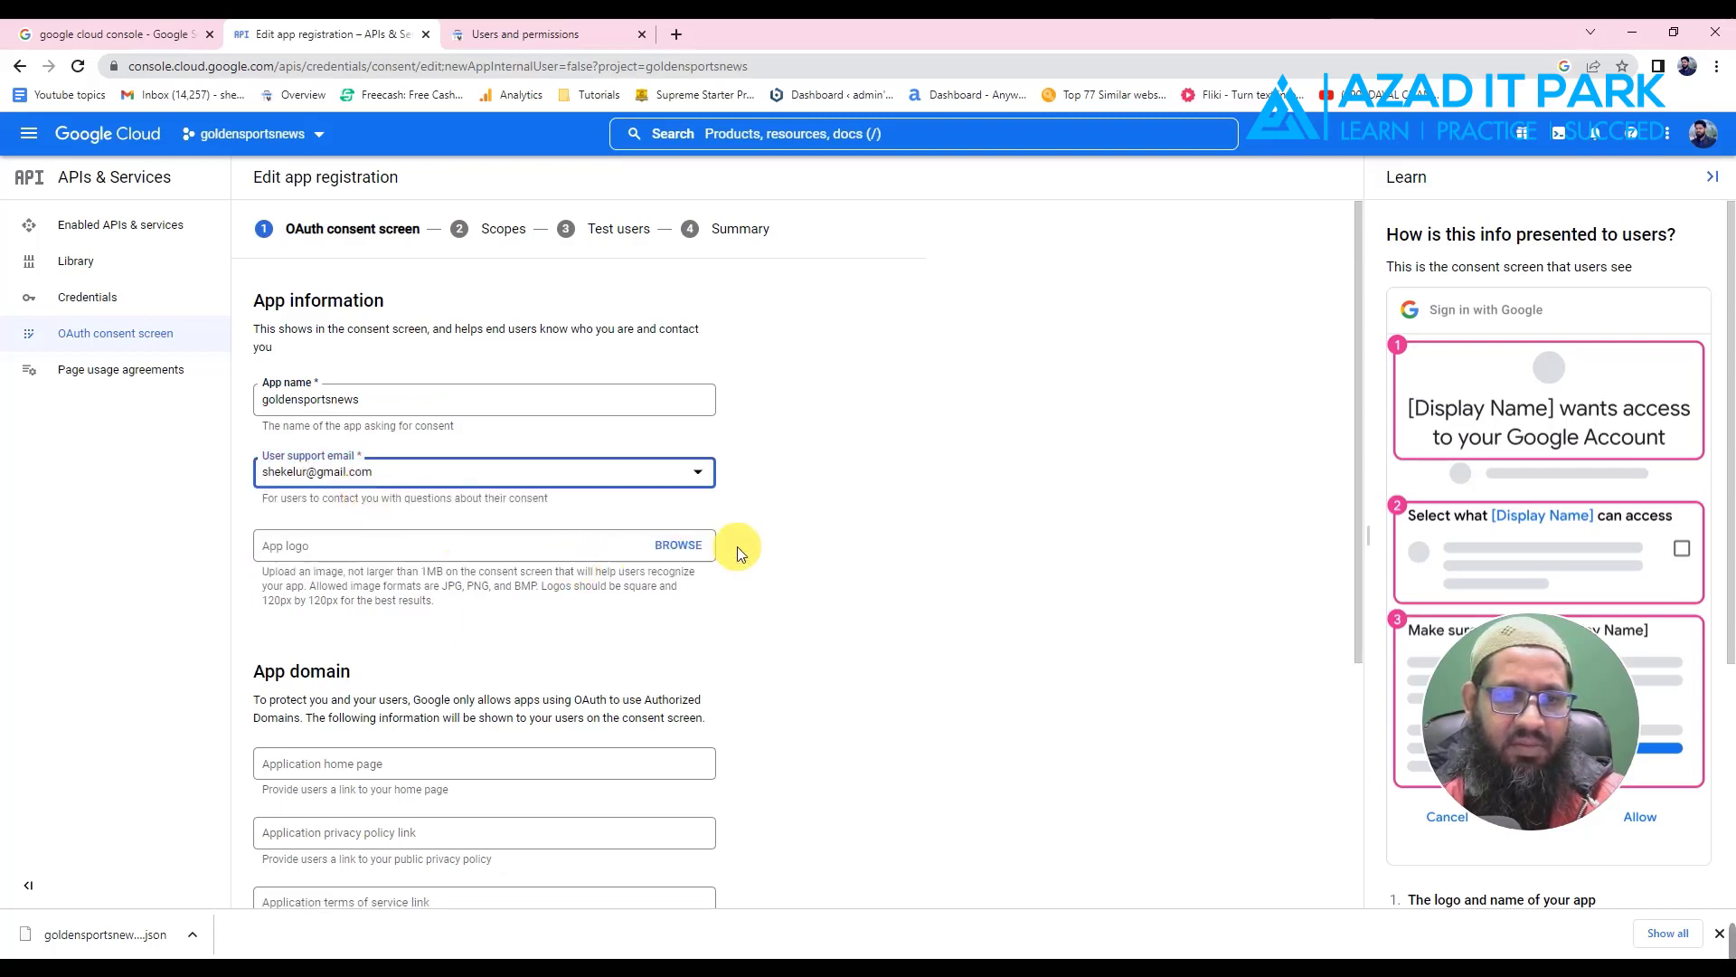
scroll(683, 595, down, 3)
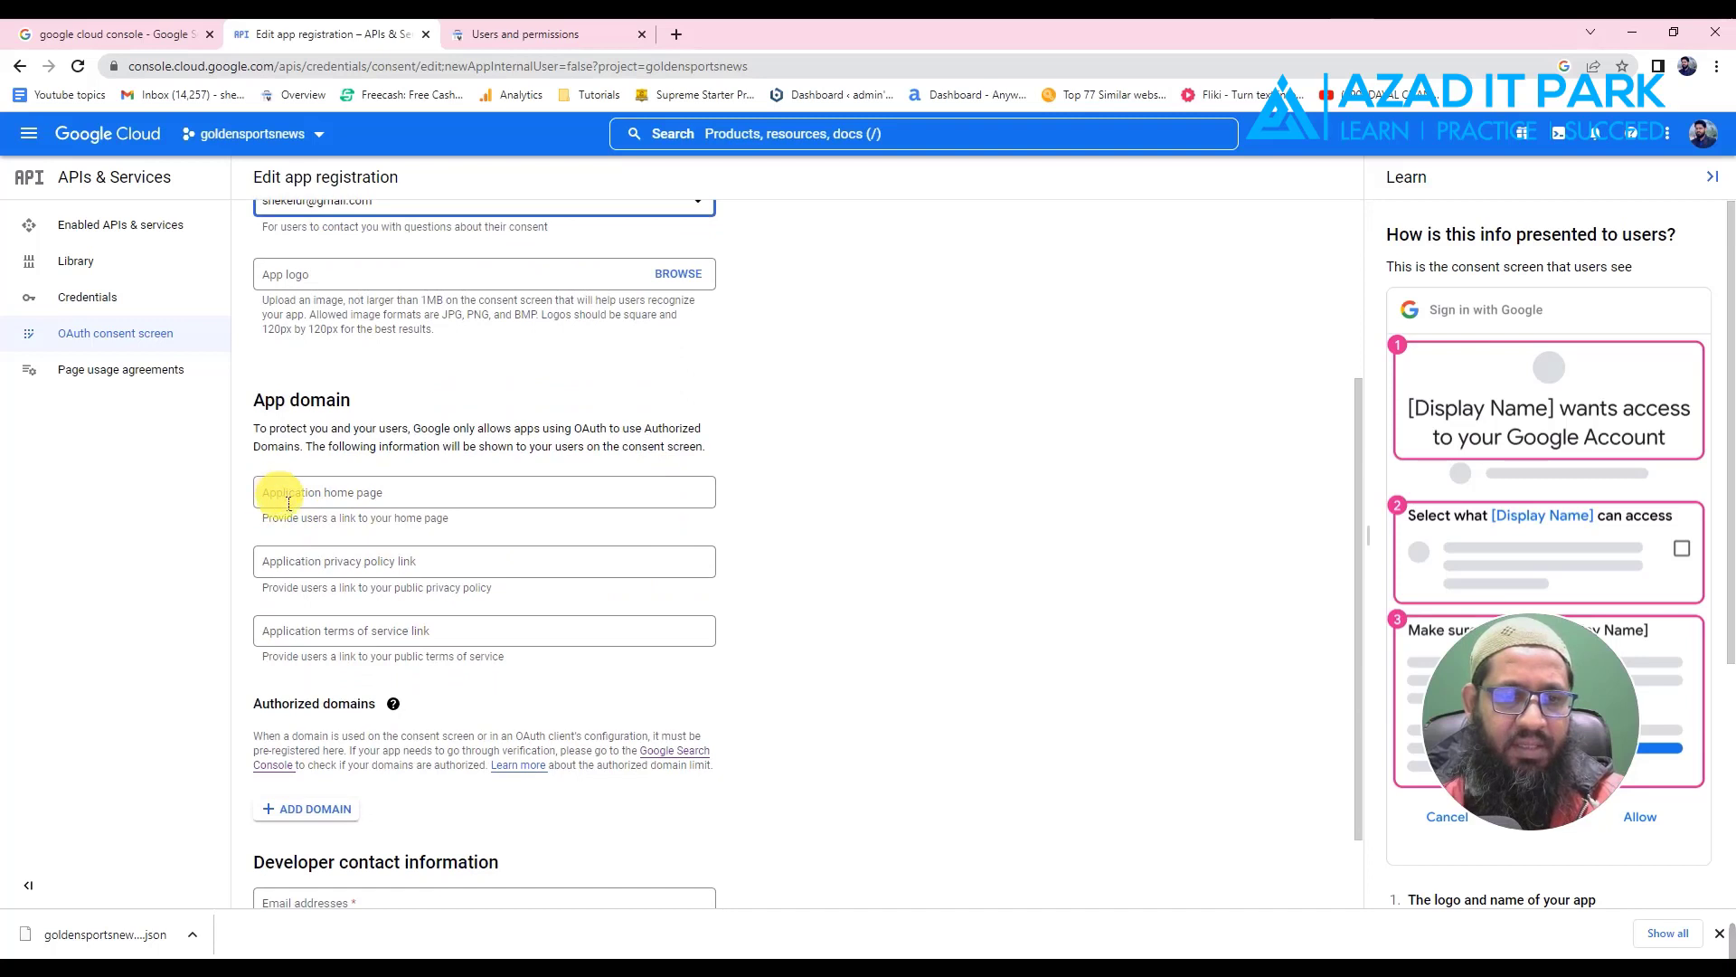
click(279, 496)
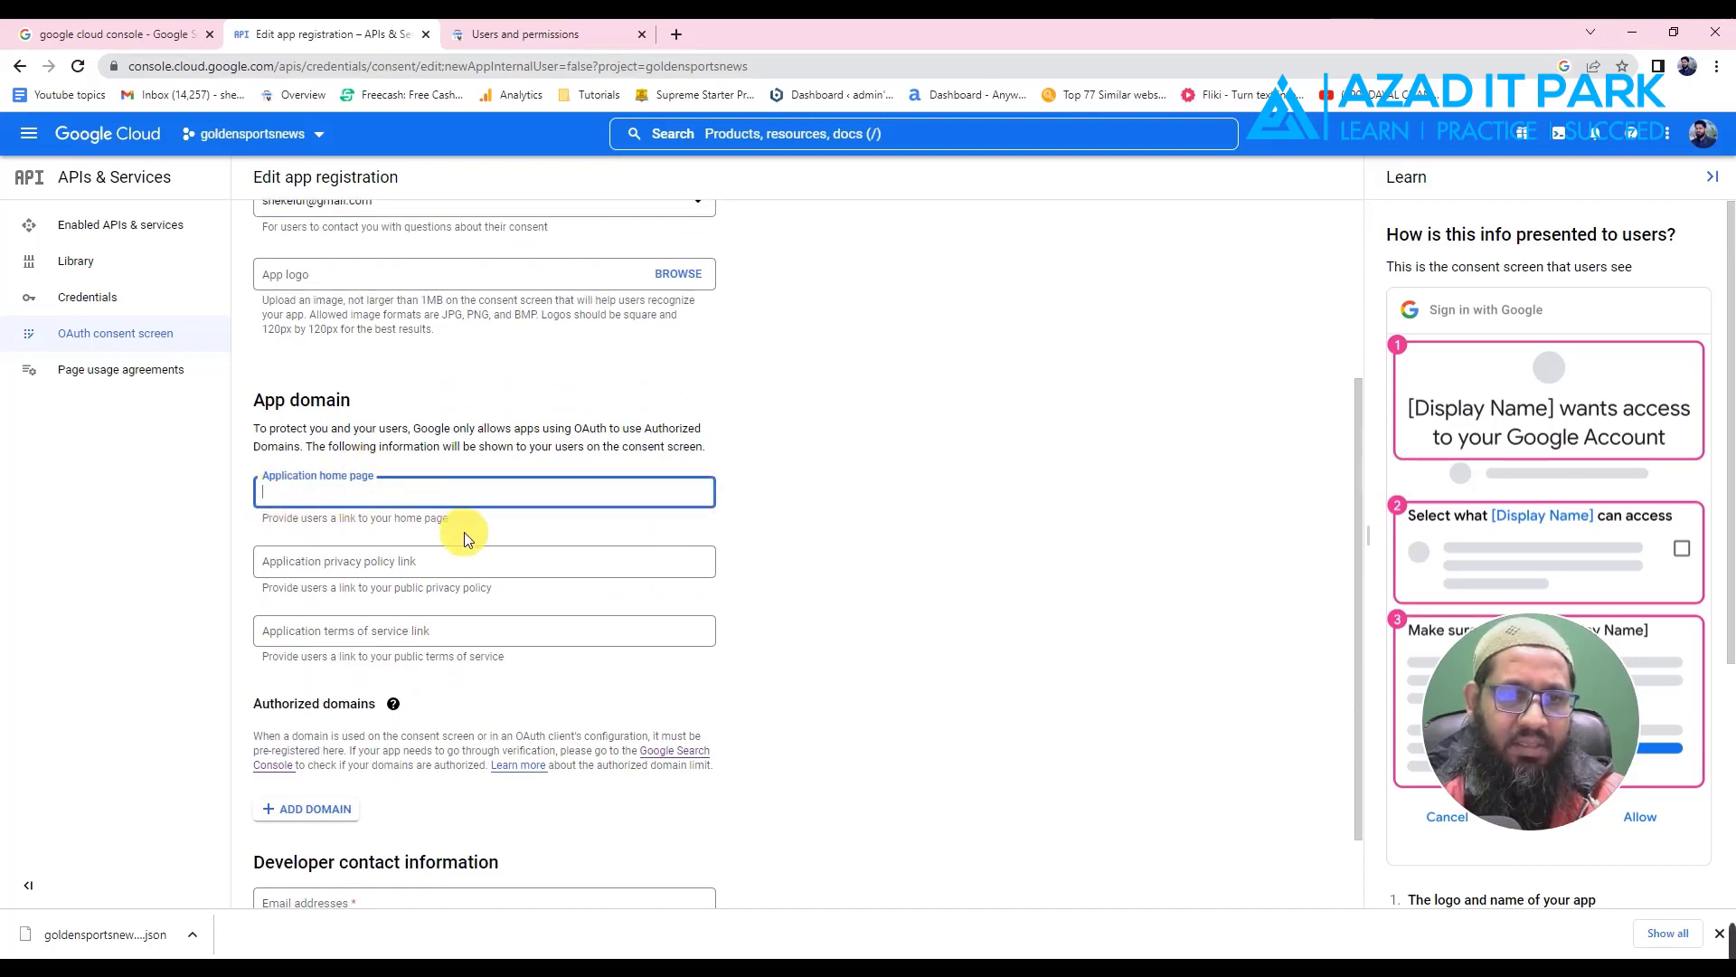
scroll(360, 659, up, 2)
scroll(416, 633, down, 1)
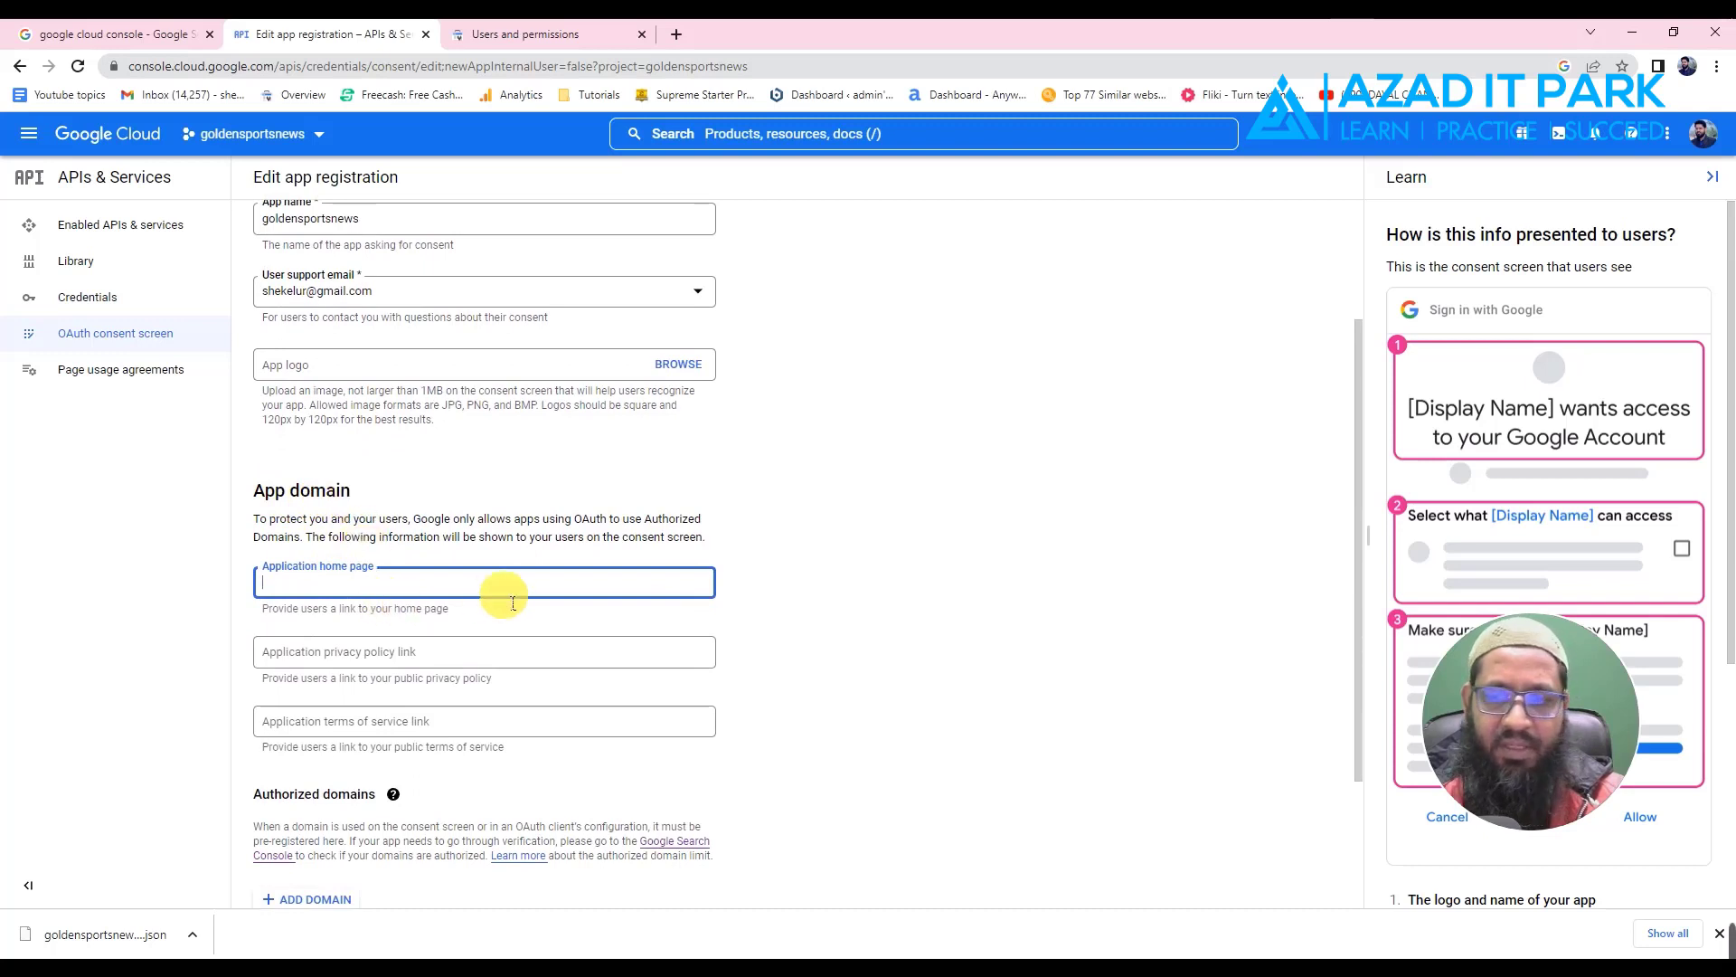
click(953, 573)
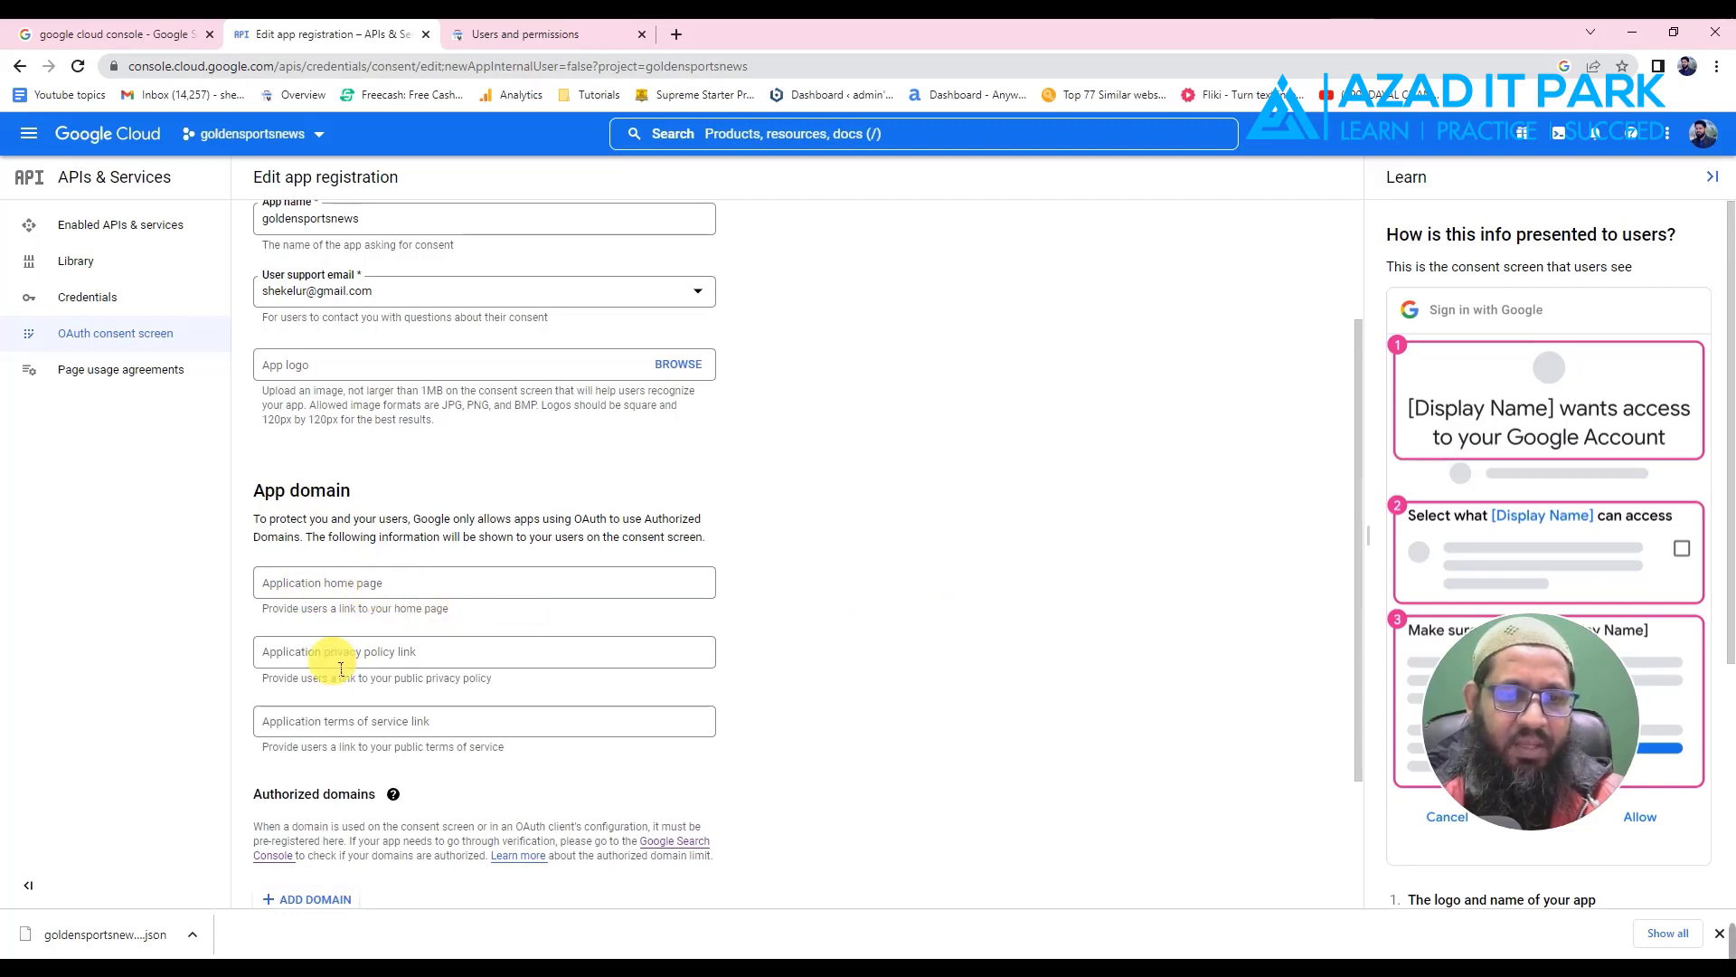
scroll(387, 601, down, 1)
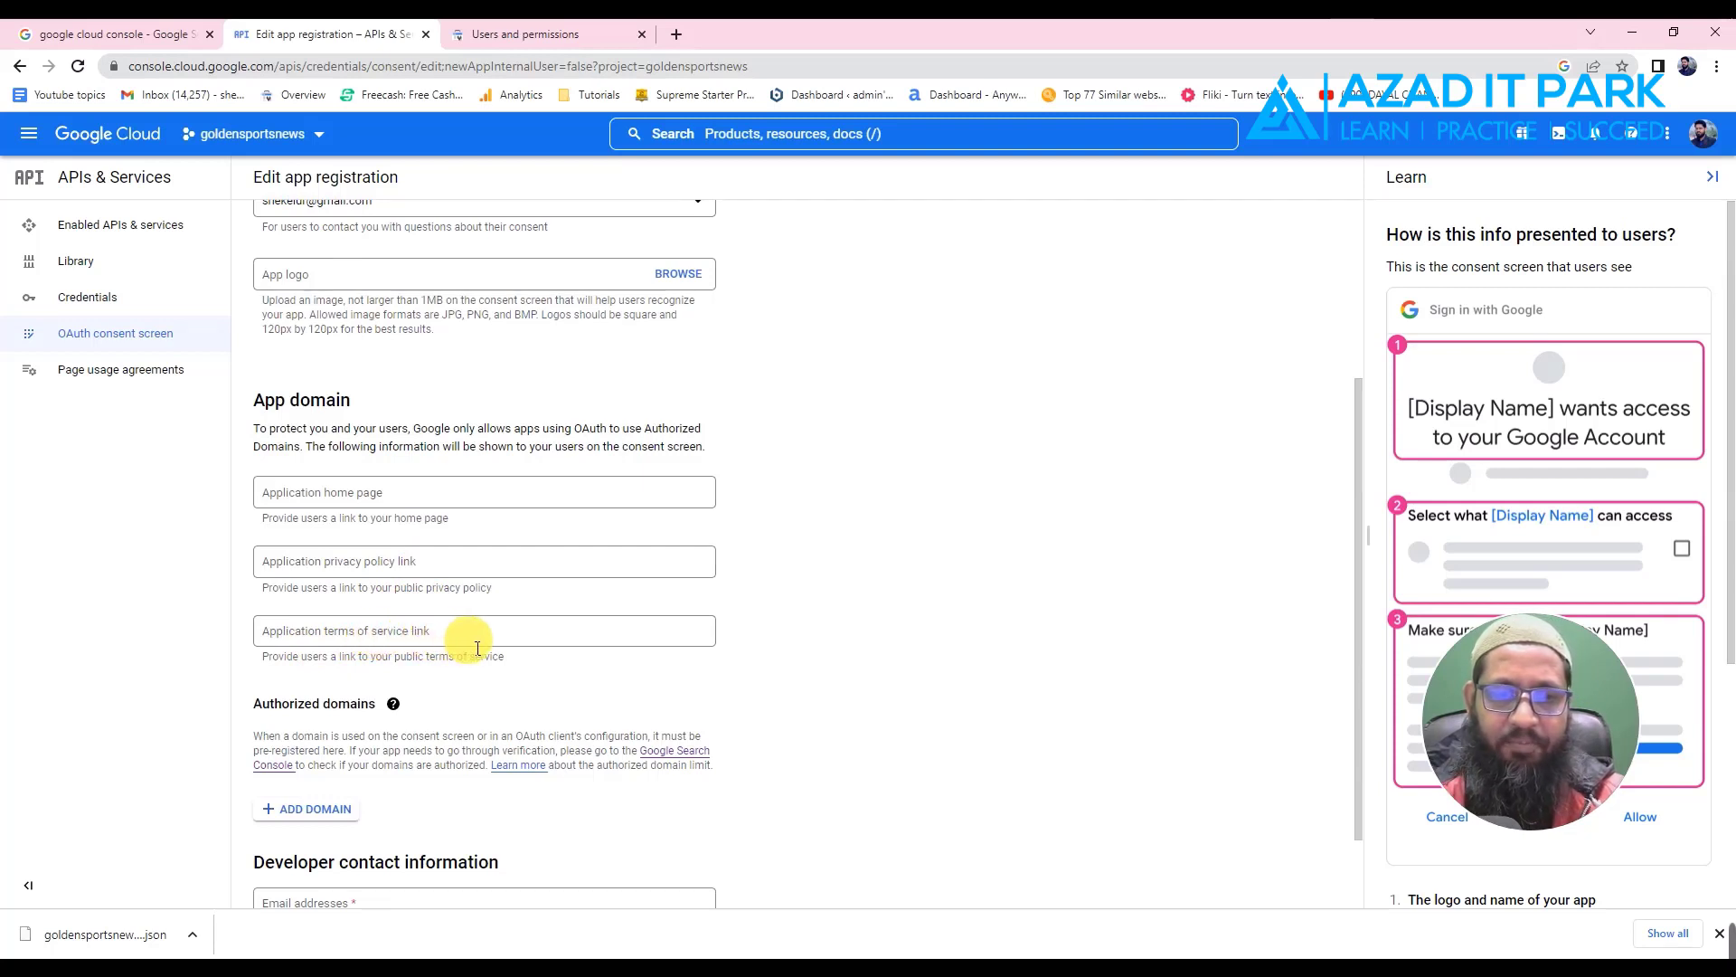
click(384, 494)
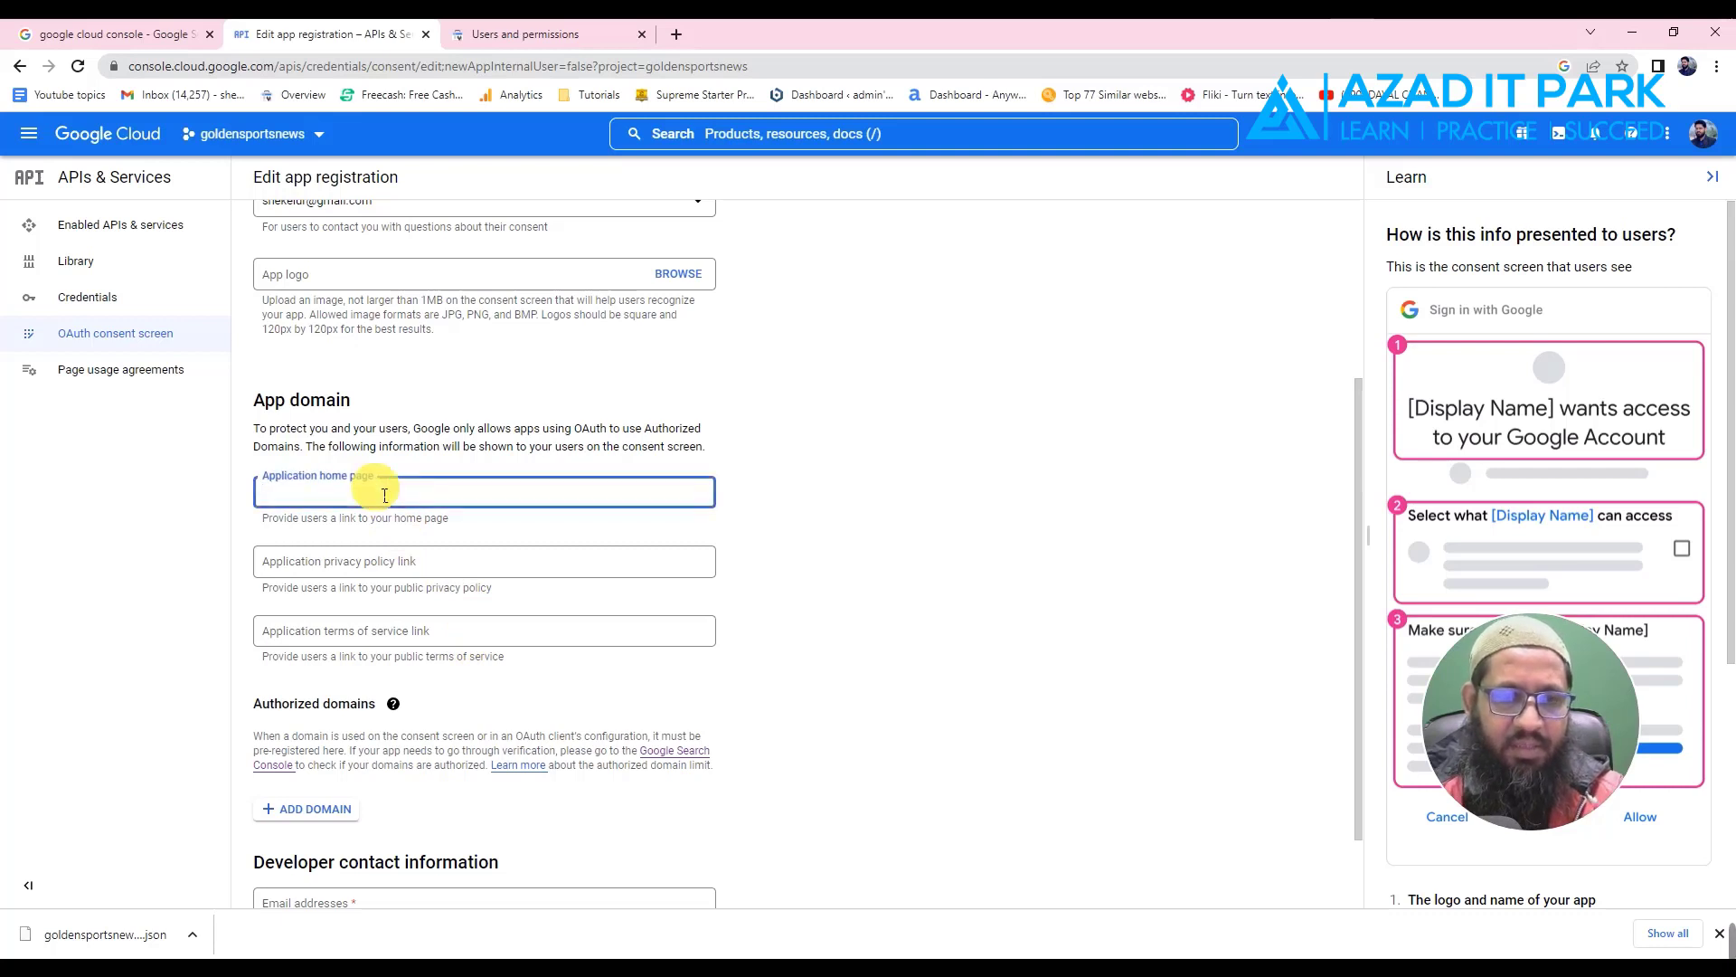
key(ctrl+v)
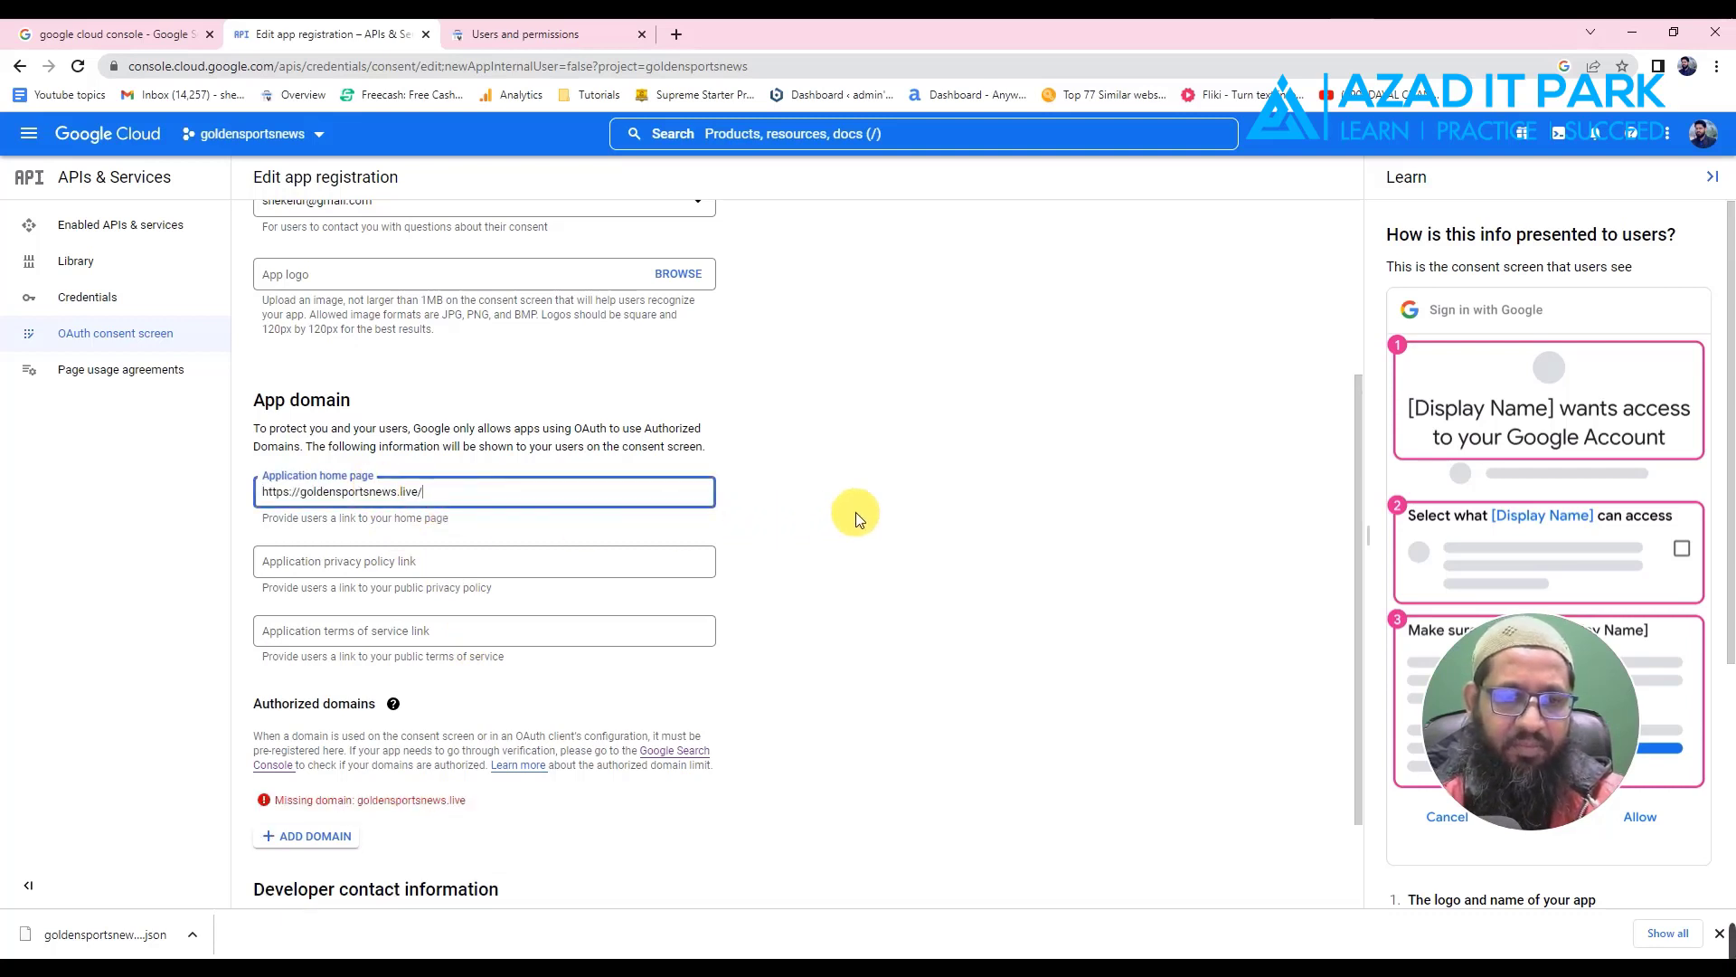
click(855, 512)
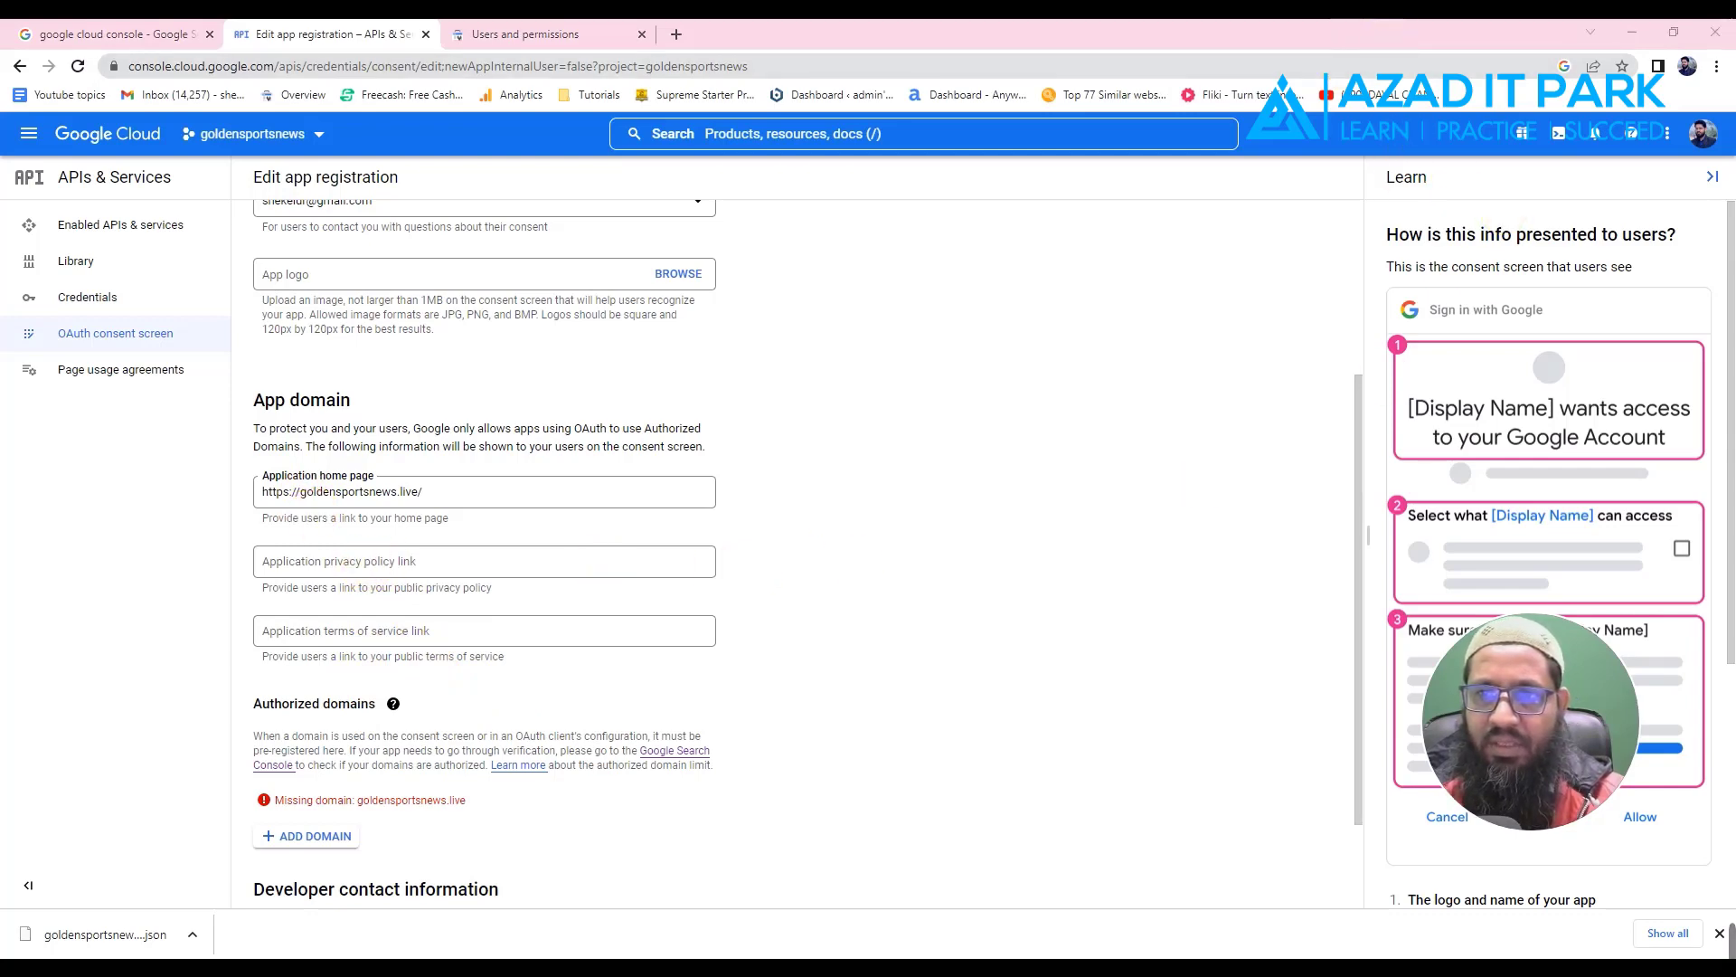
click(1395, 8)
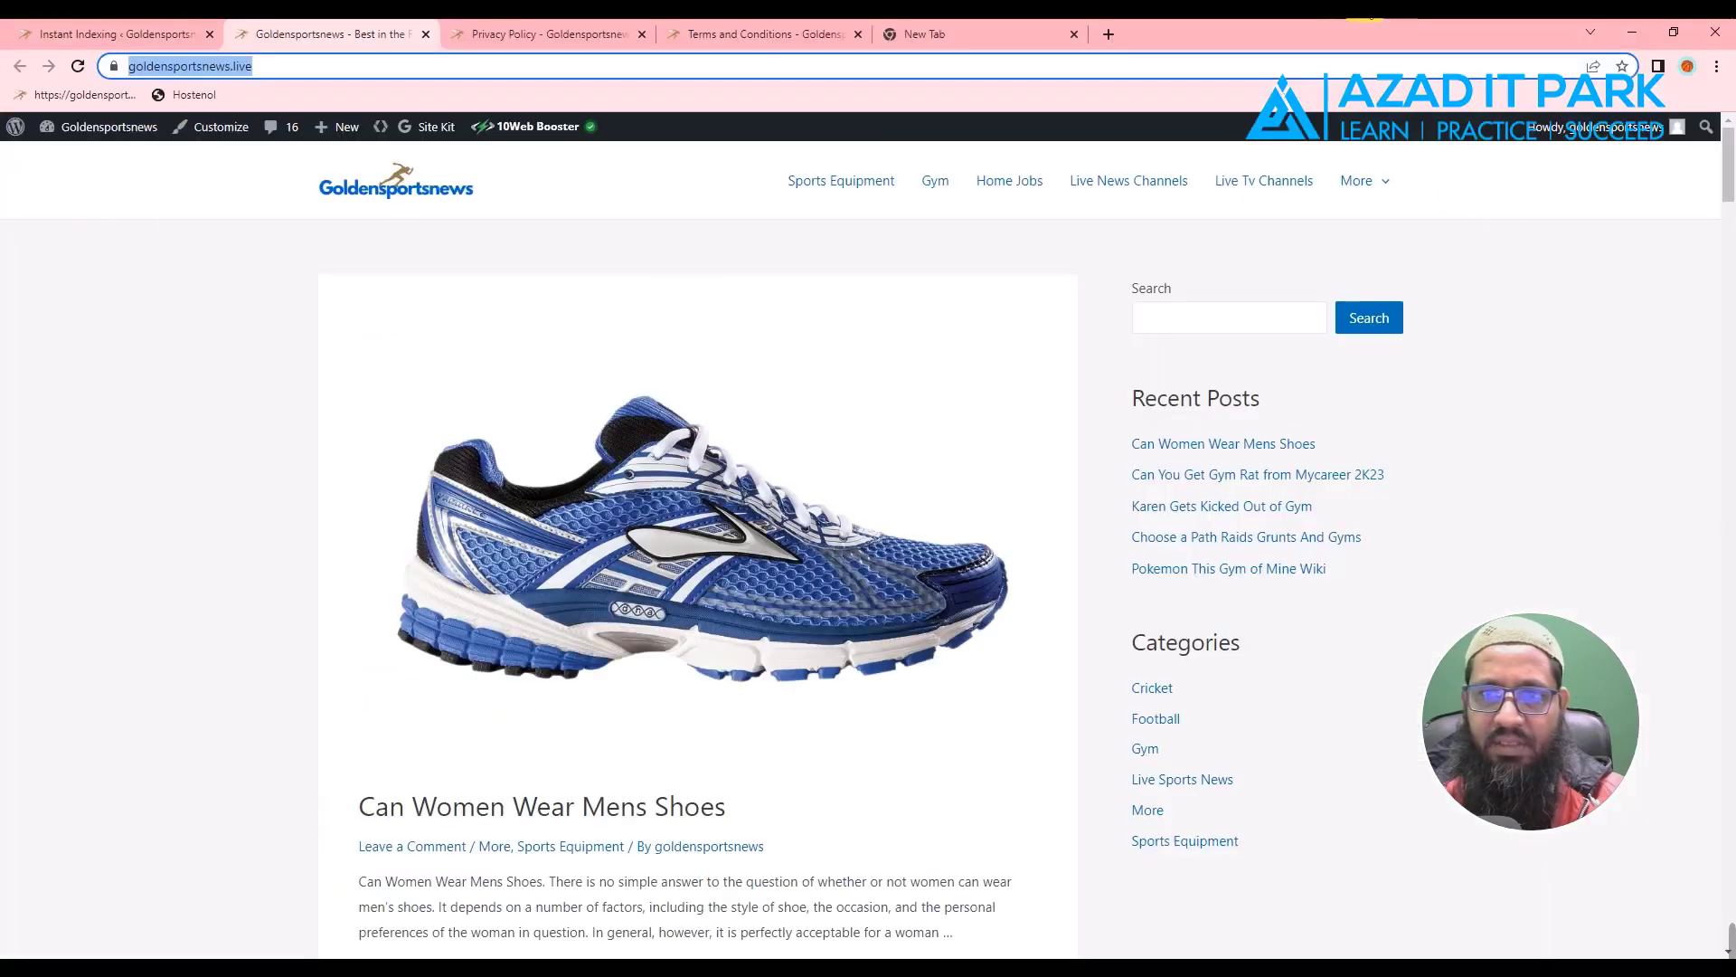
- Copy the Privacy Policy page URL and paste it into the privacy policy link field
click(522, 34)
right_click(299, 67)
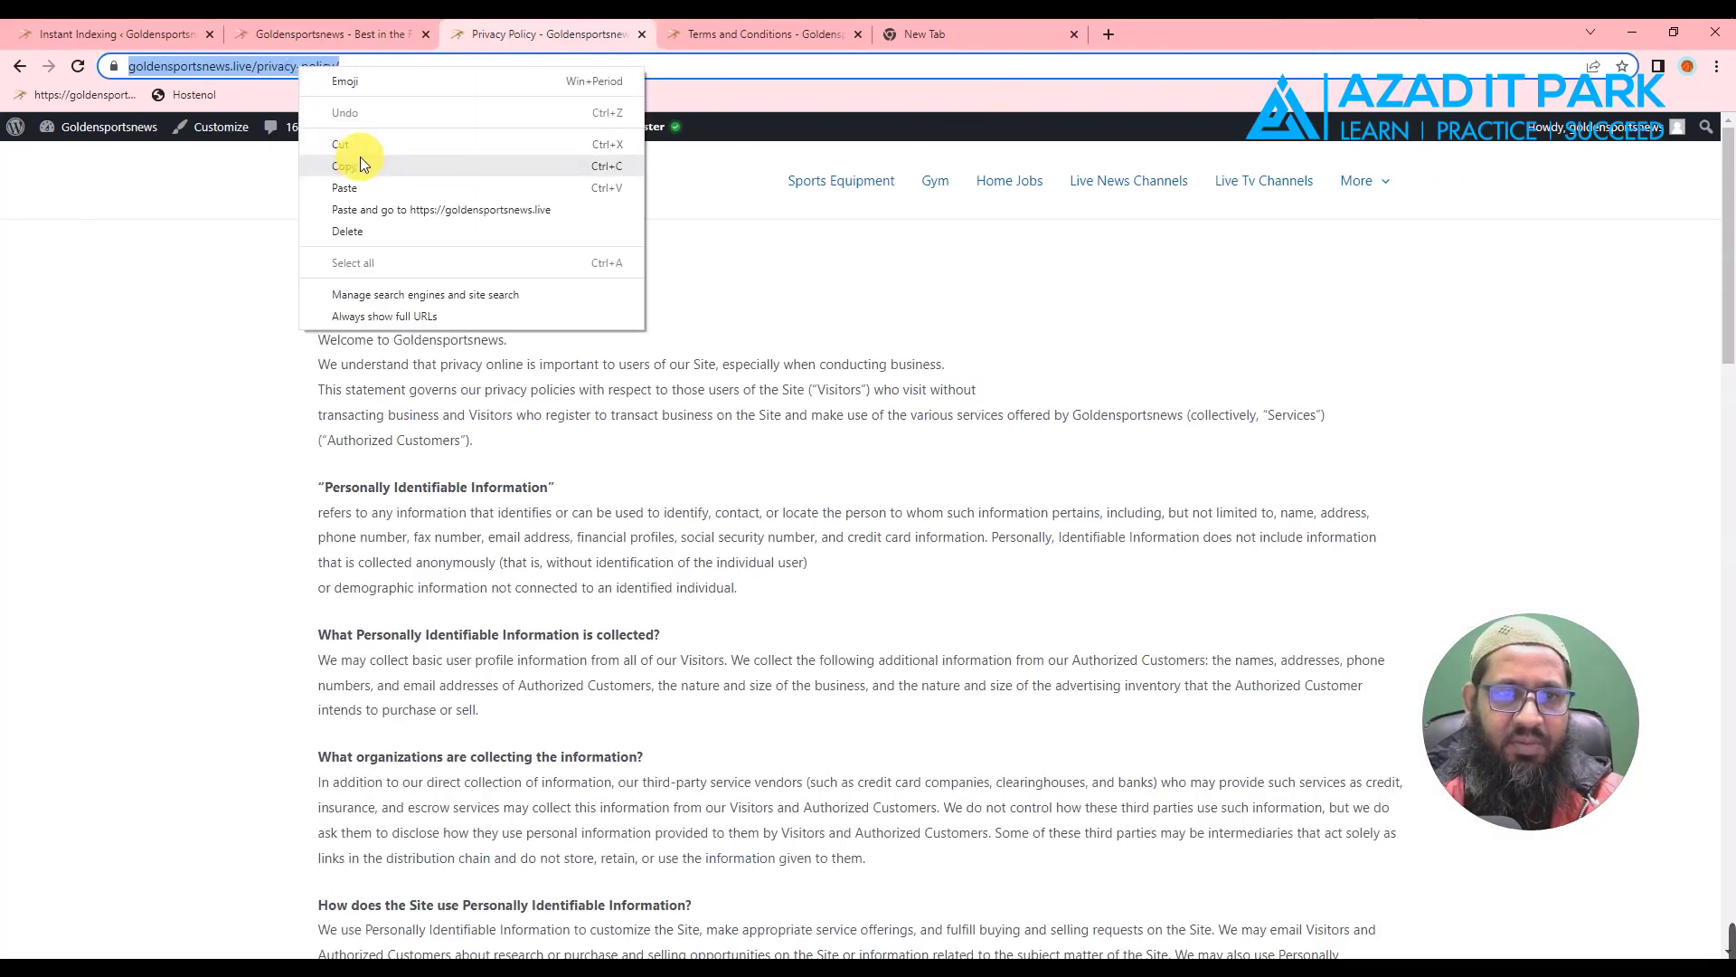
click(358, 165)
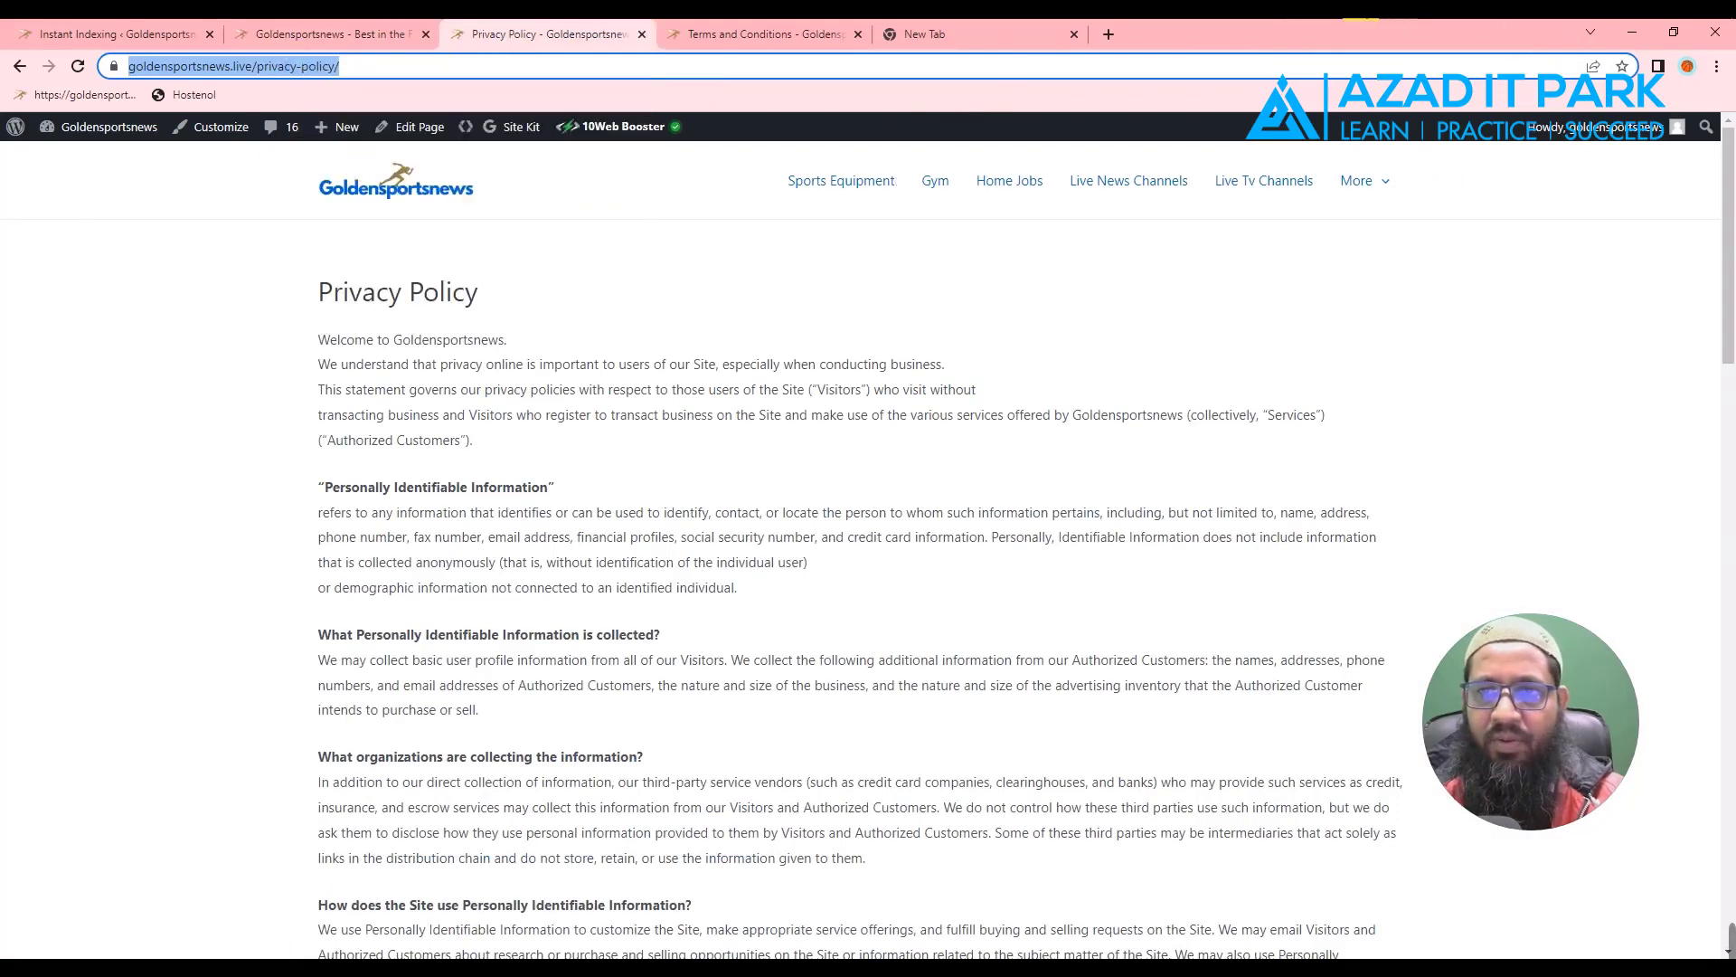
click(1402, 31)
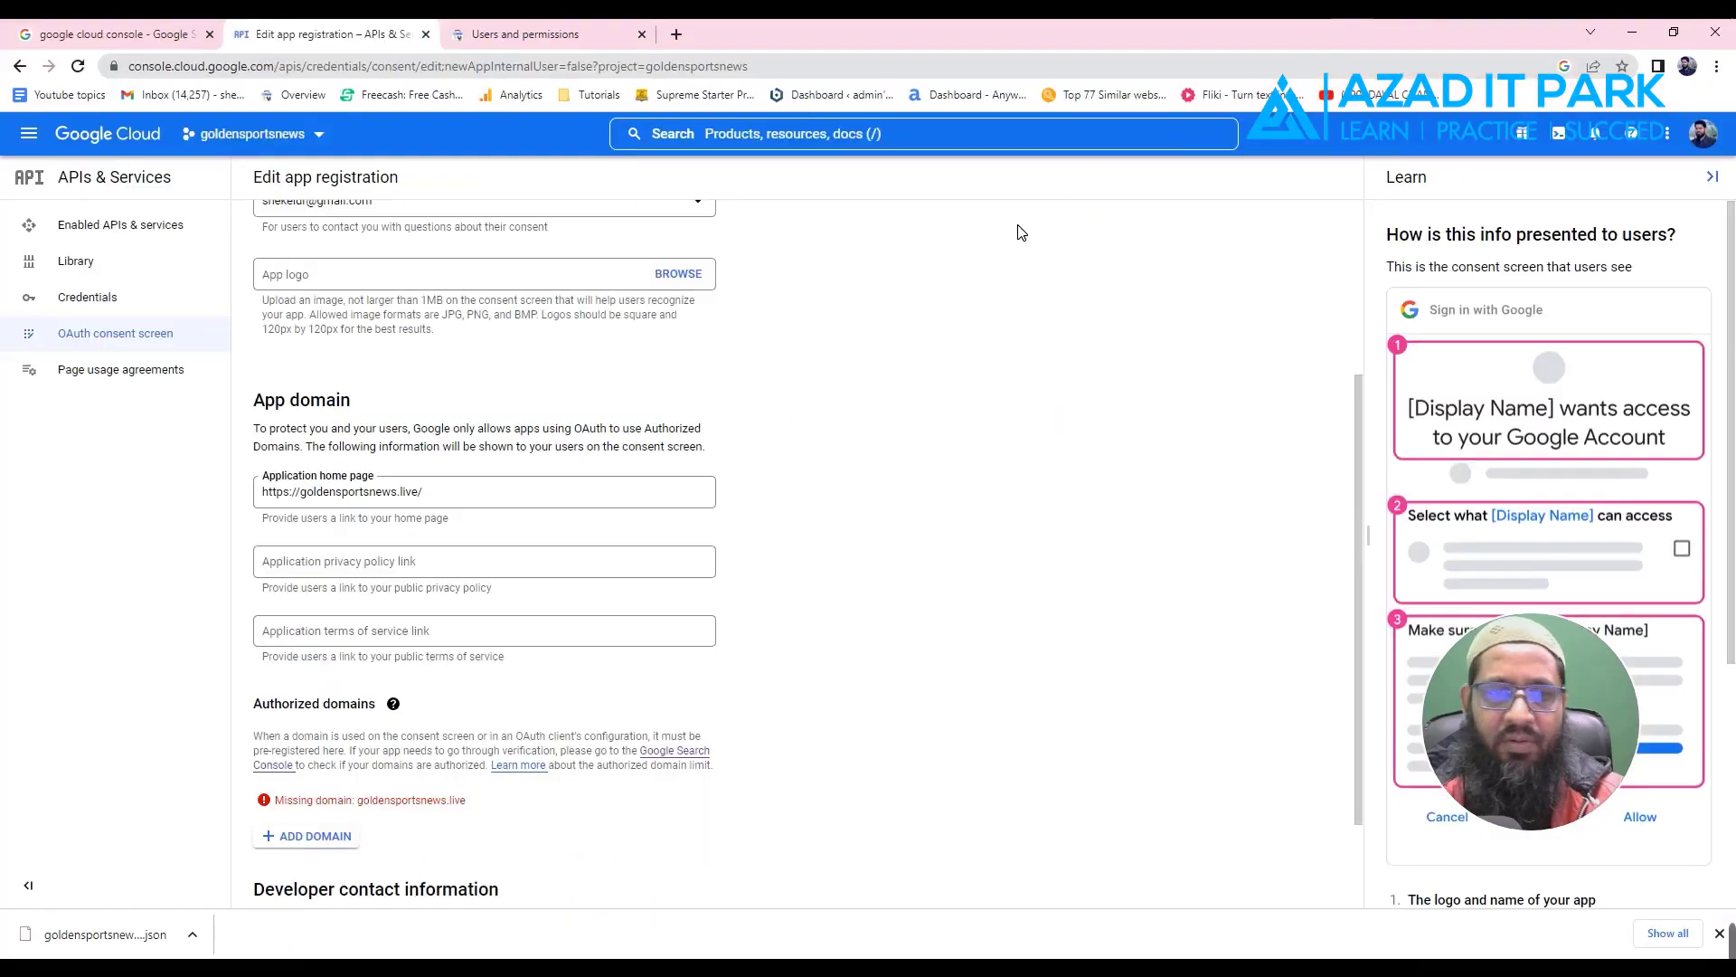
click(290, 571)
key(ctrl+v)
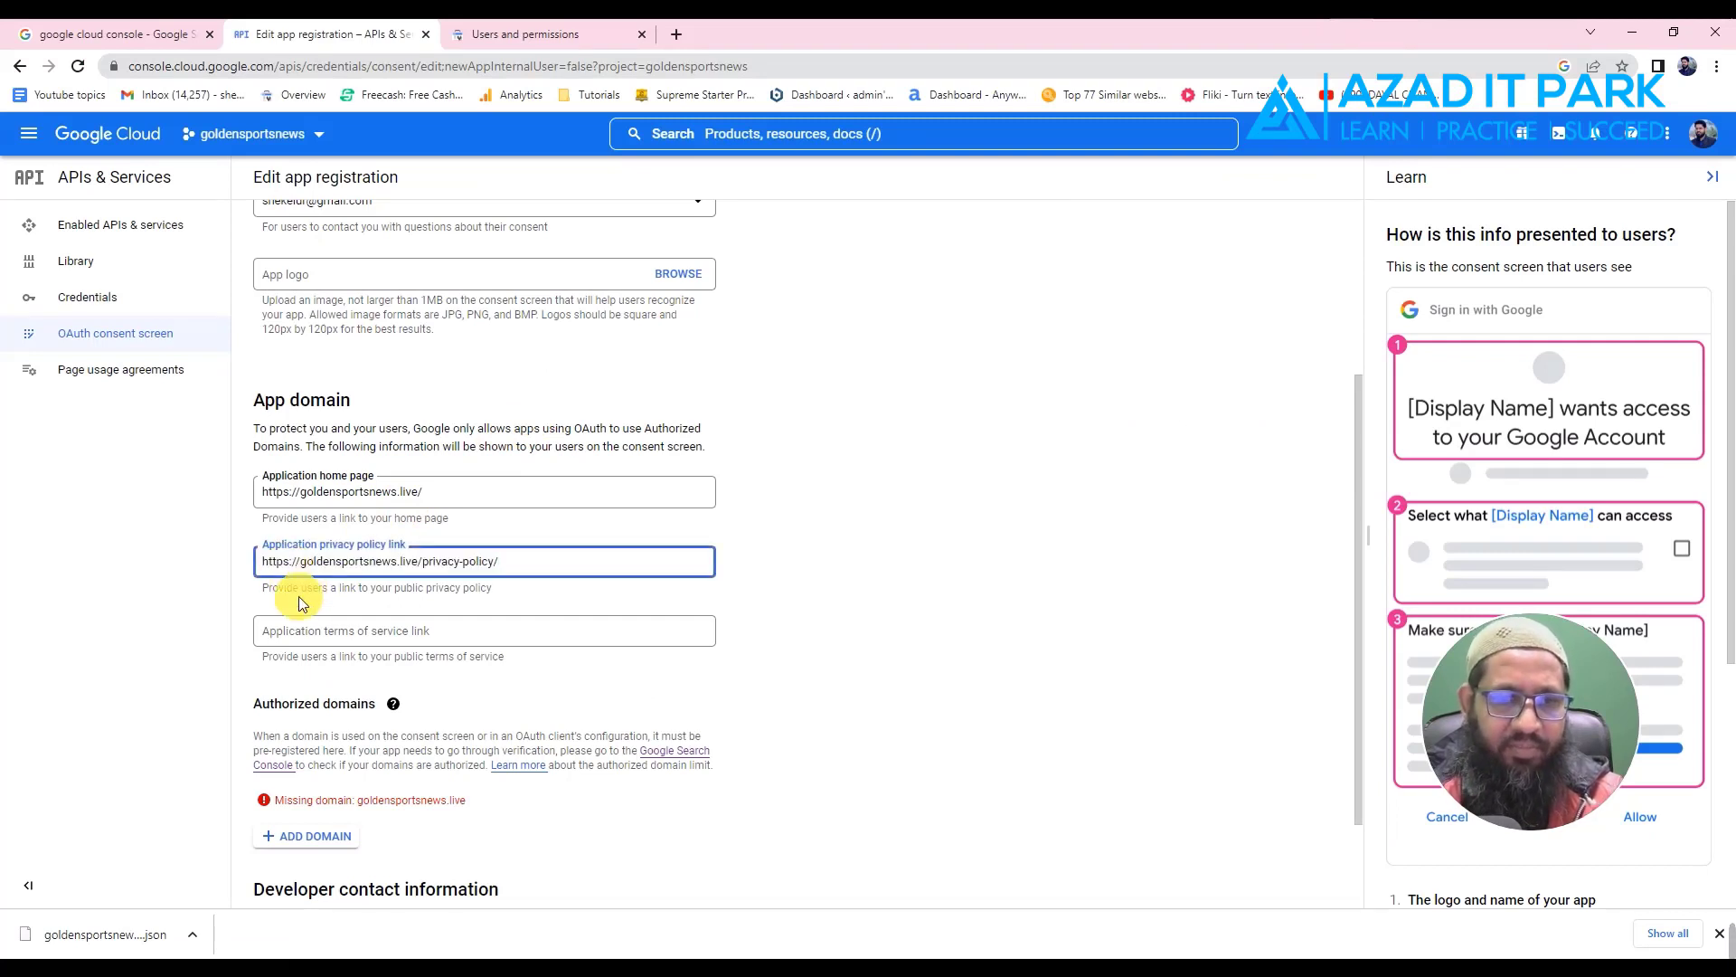
click(297, 645)
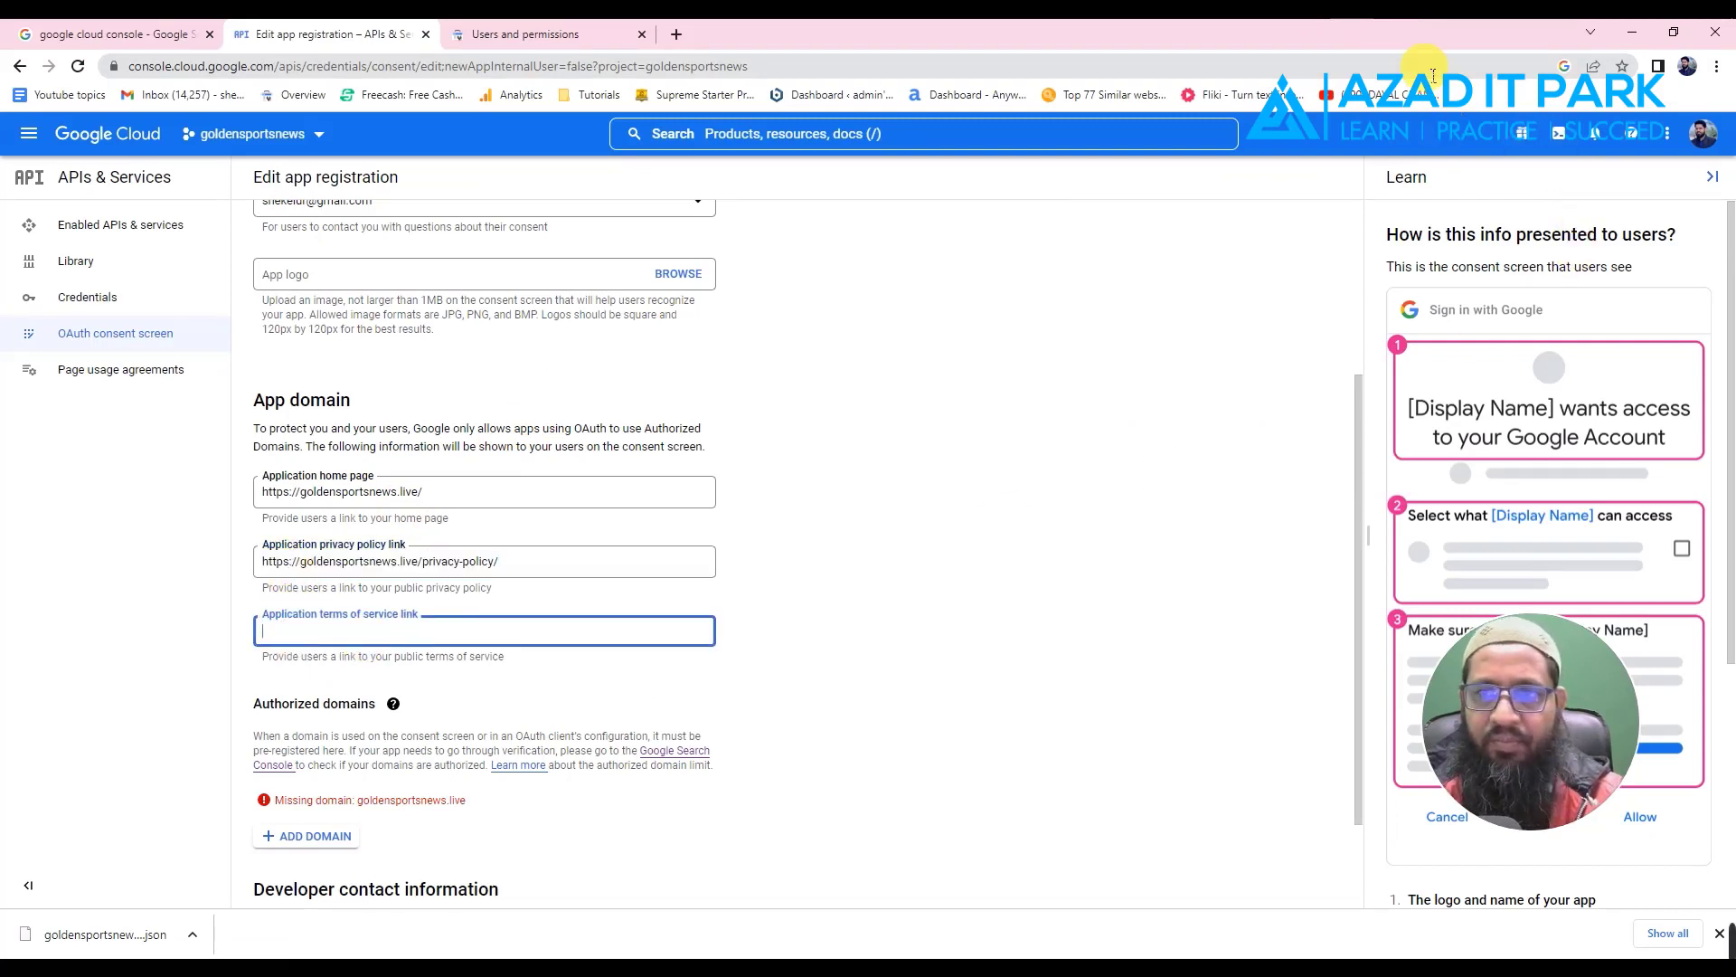
key(alt+Tab)
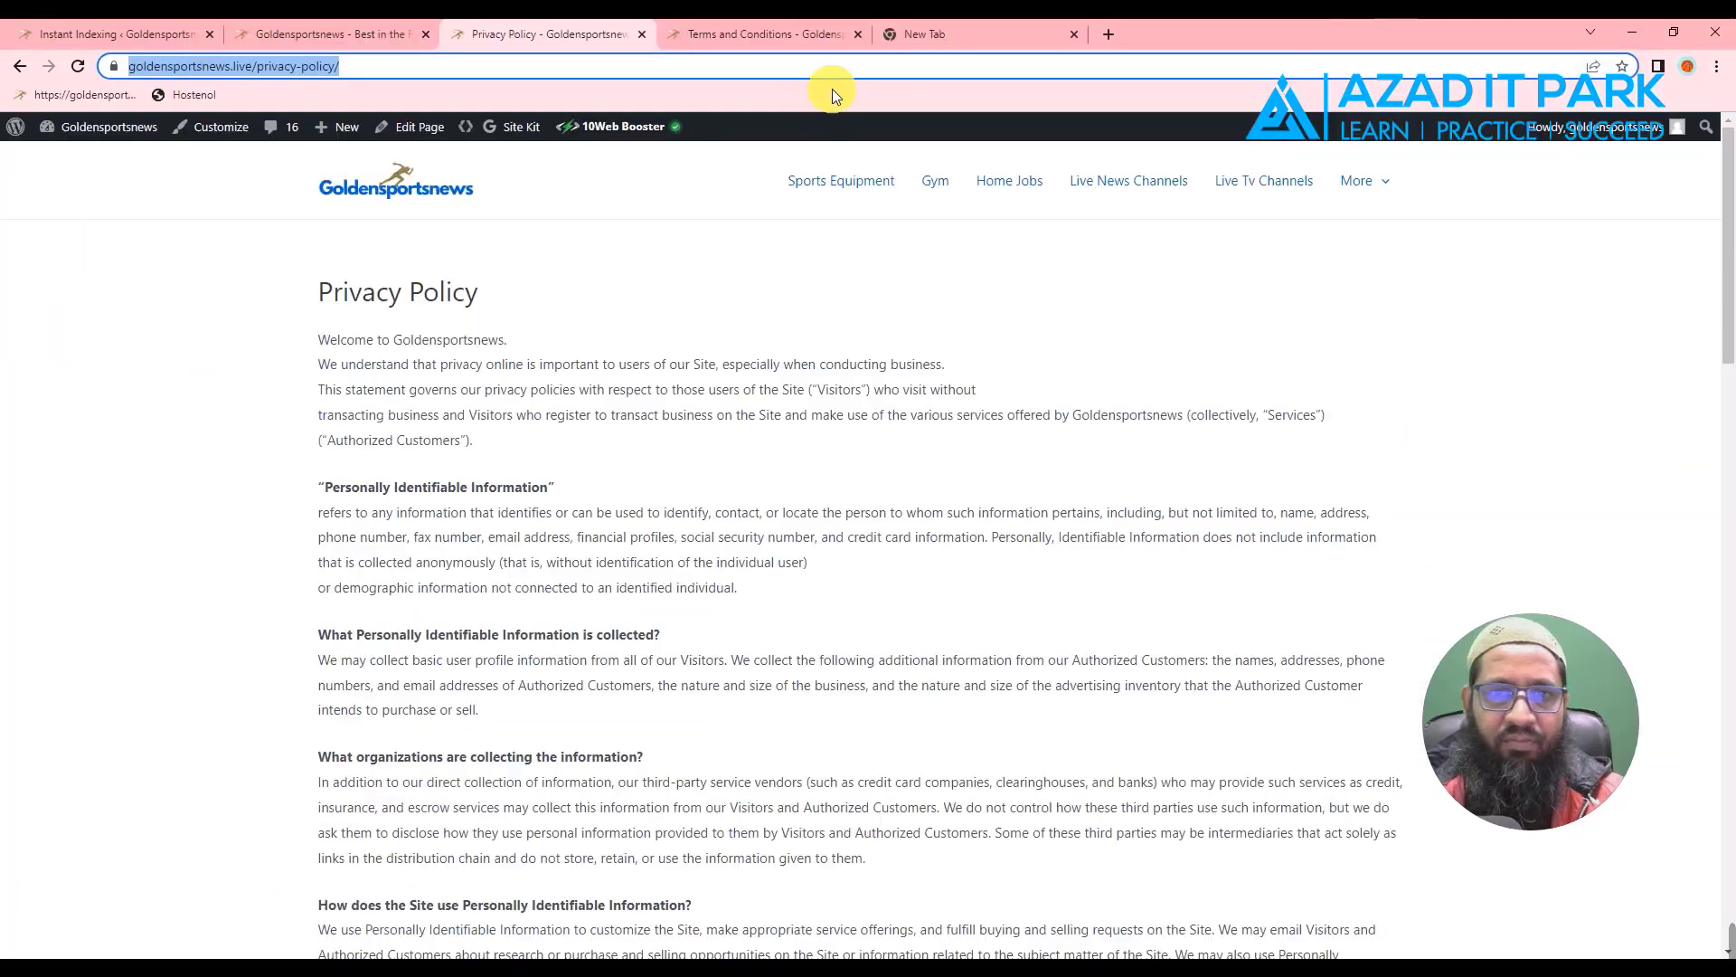
click(771, 32)
right_click(350, 67)
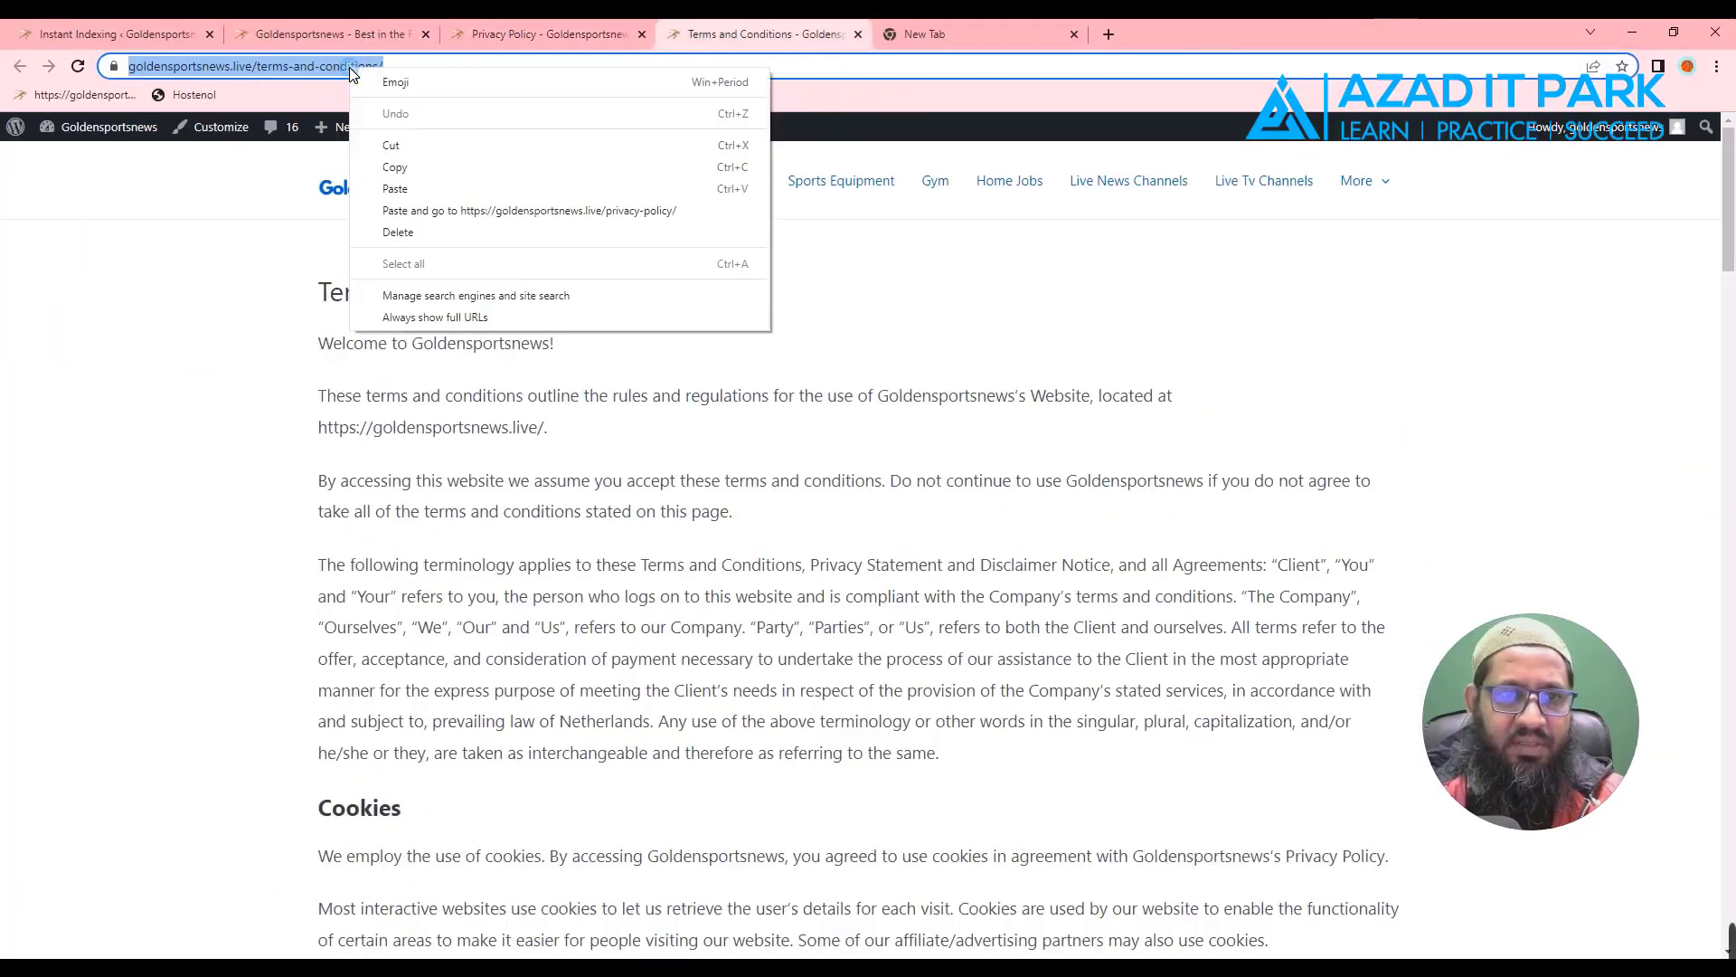
click(403, 172)
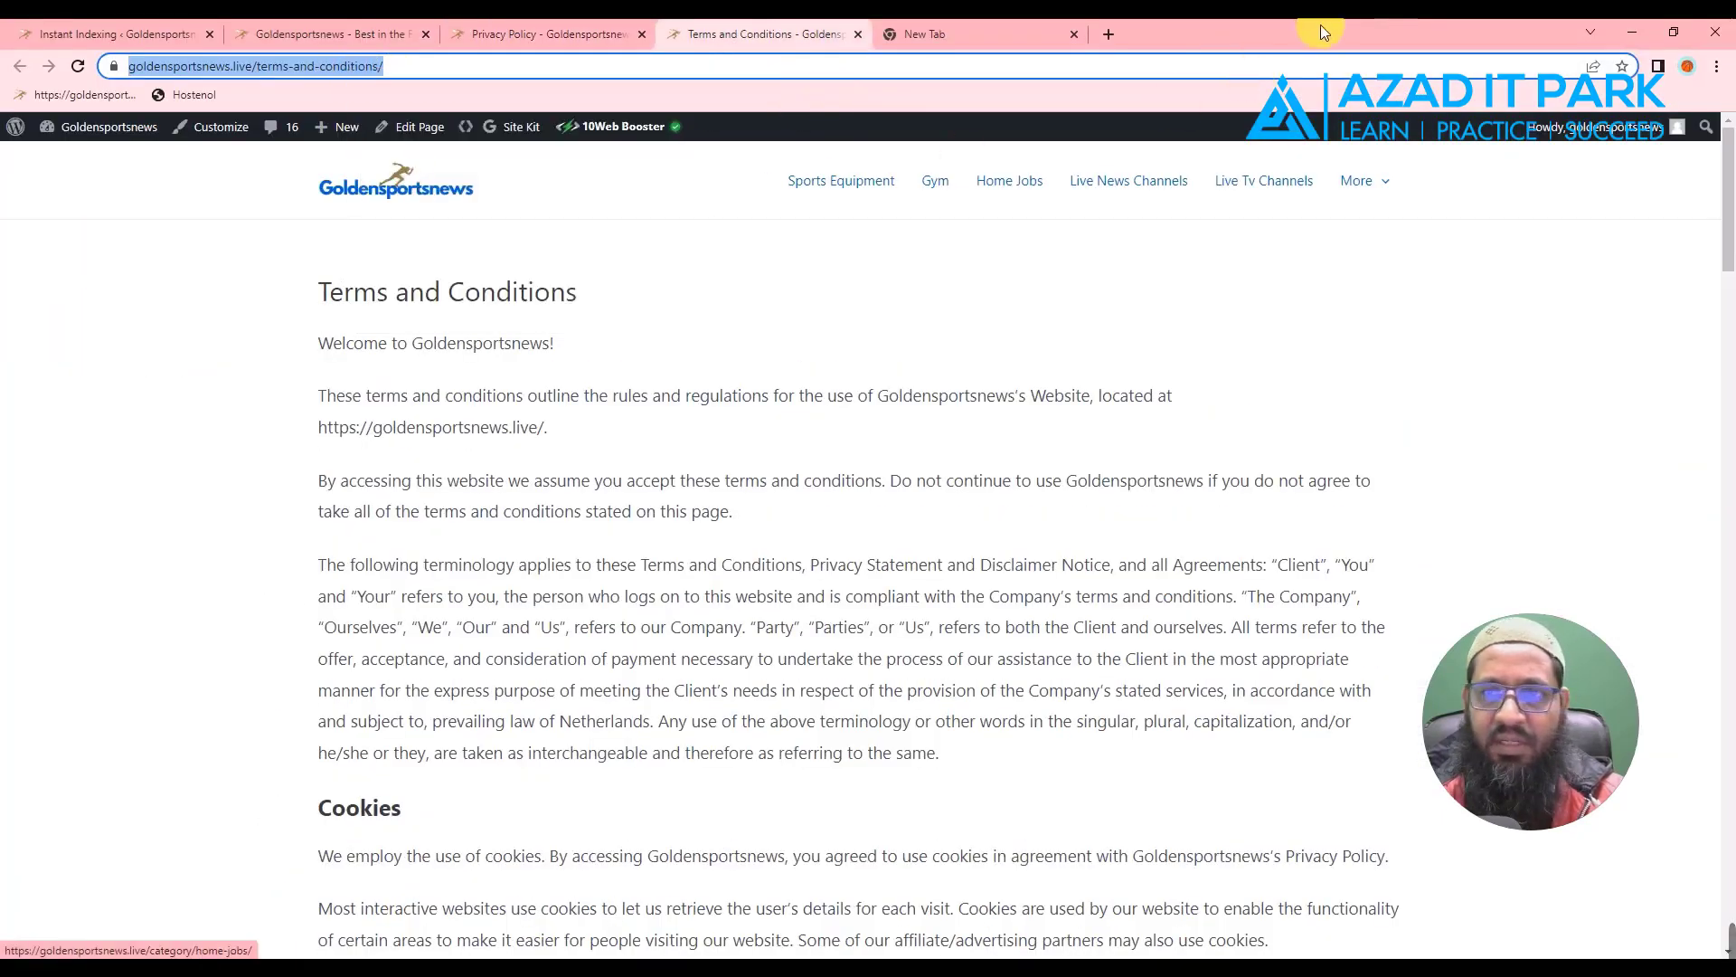
key(alt+Tab)
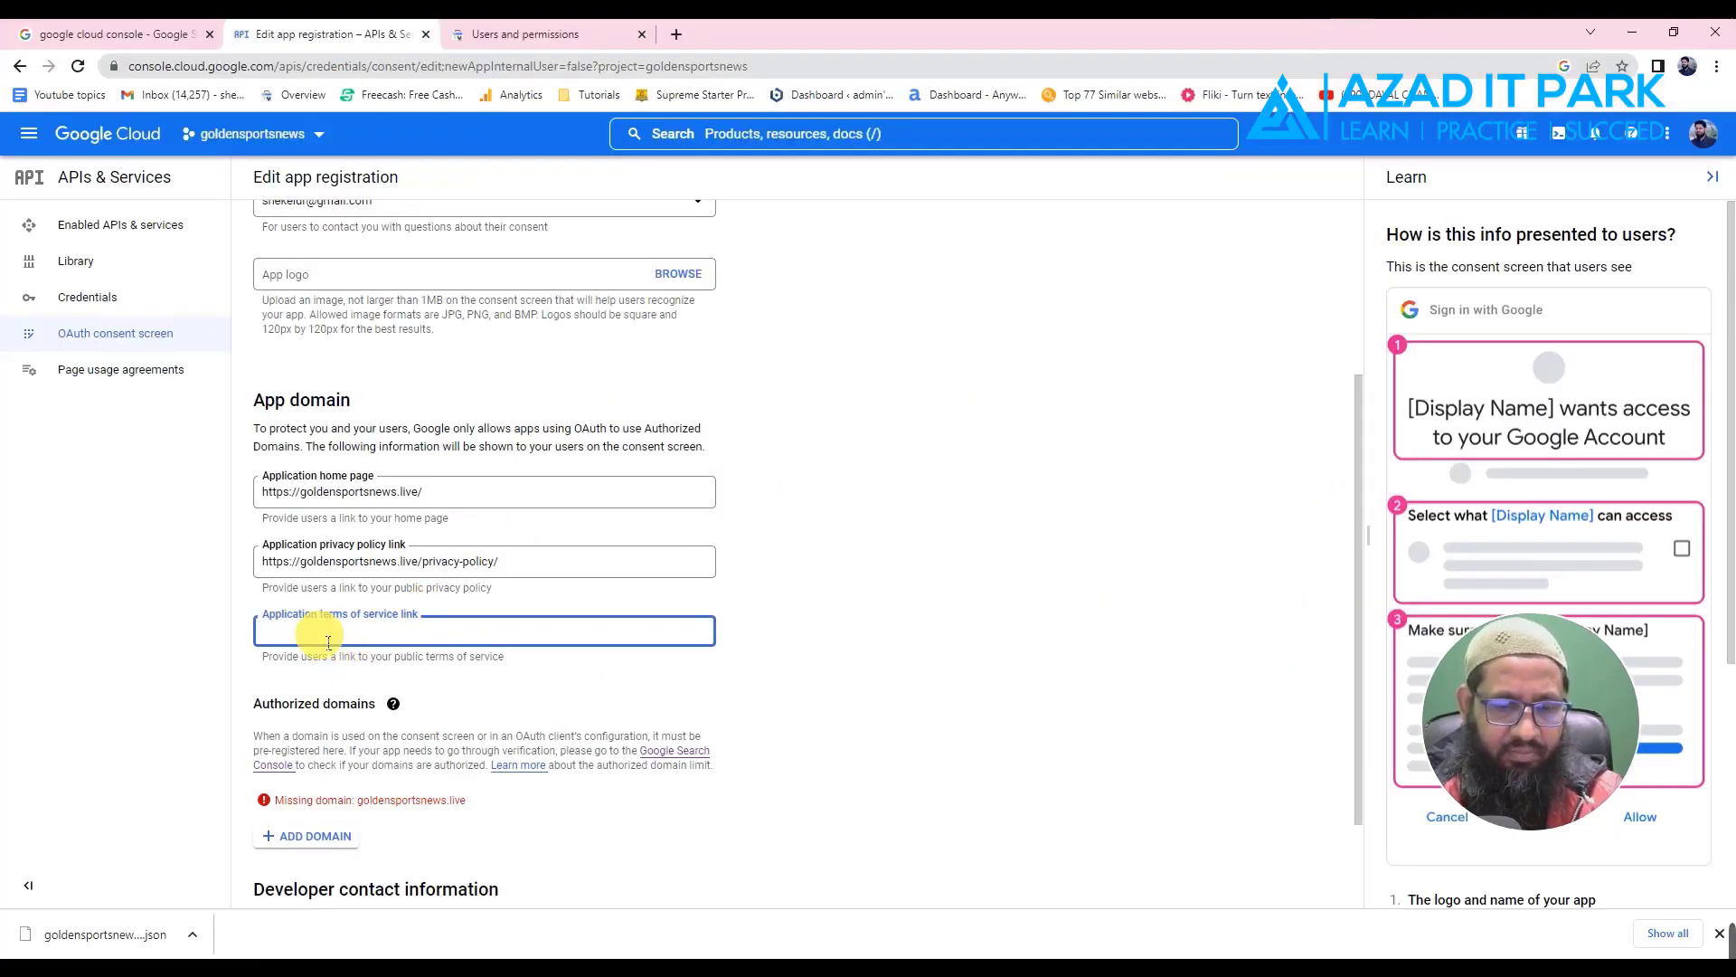
key(ctrl+v)
click(814, 604)
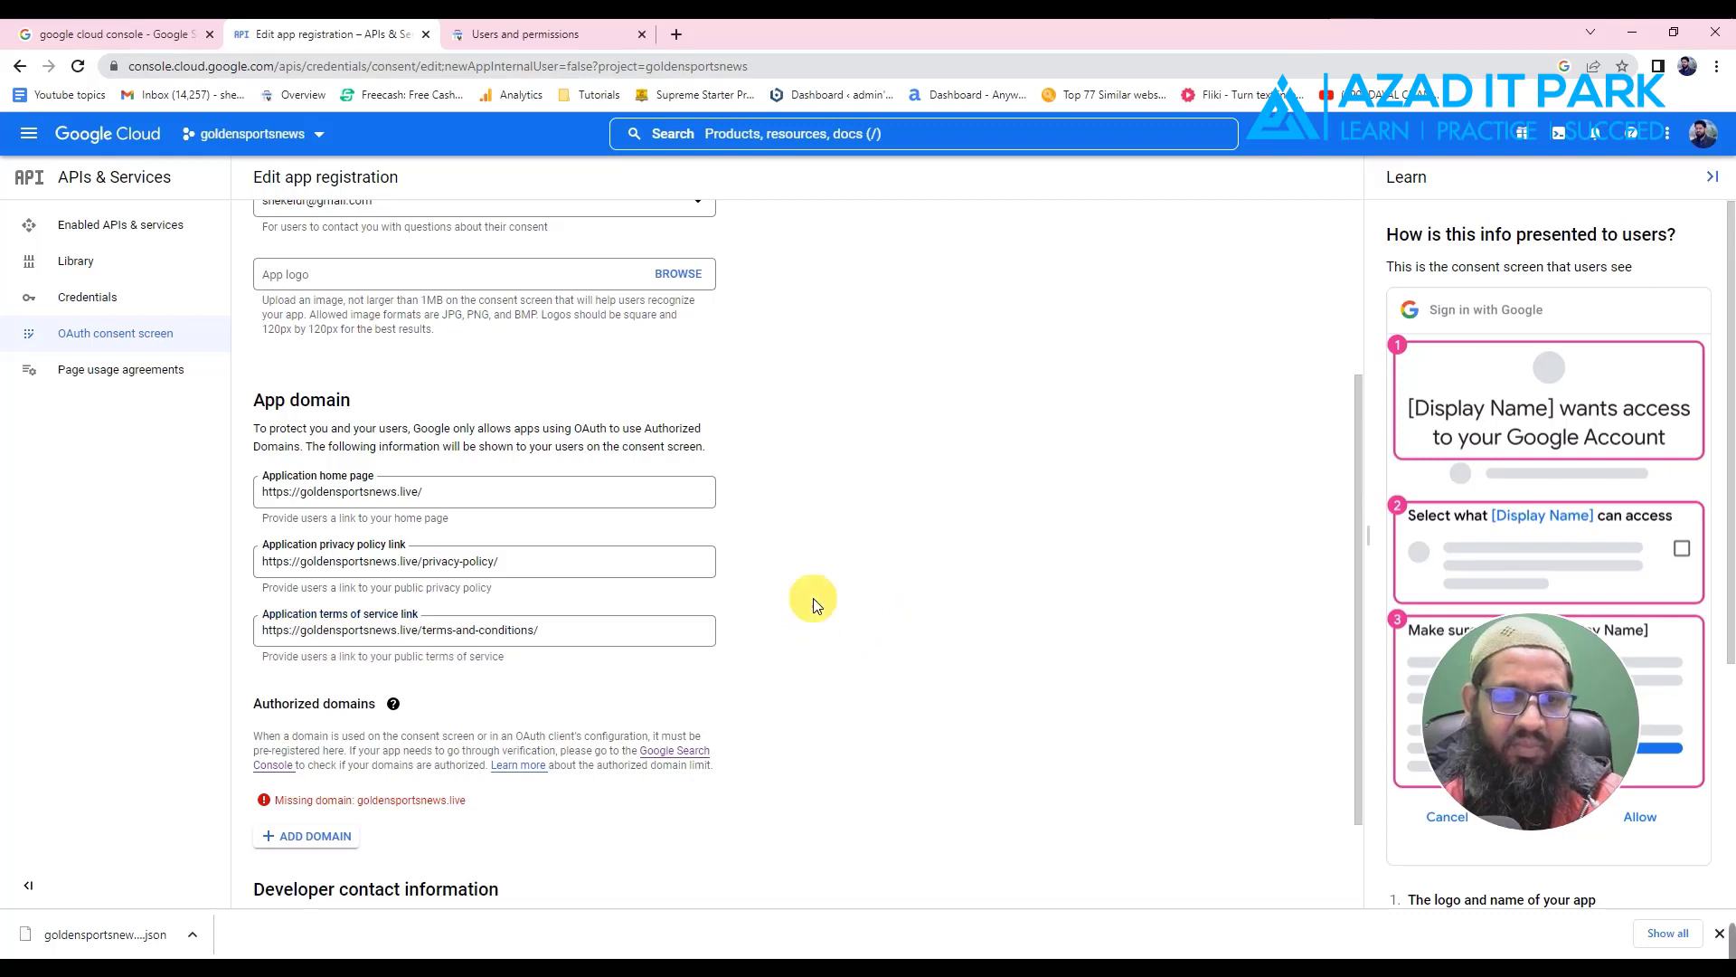
scroll(814, 604, down, 2)
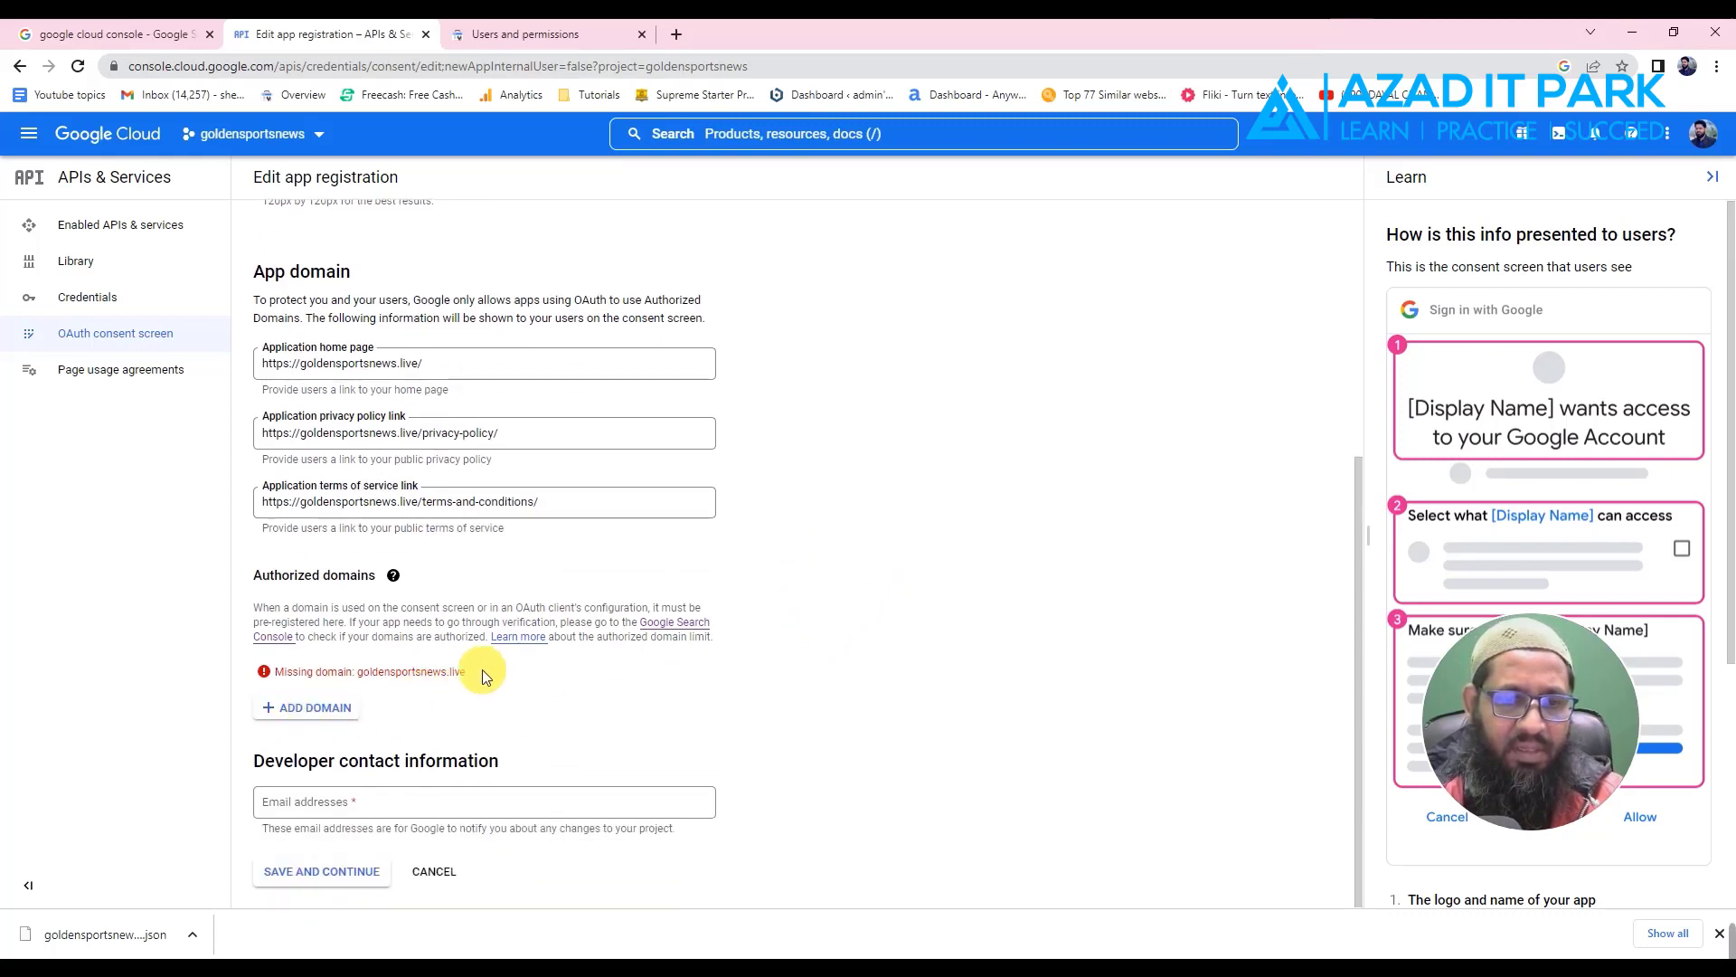
- Copy goldensportsnews.live from the missing-domain warning and add it as Authorized domain 1
drag(469, 680, 370, 682)
right_click(375, 677)
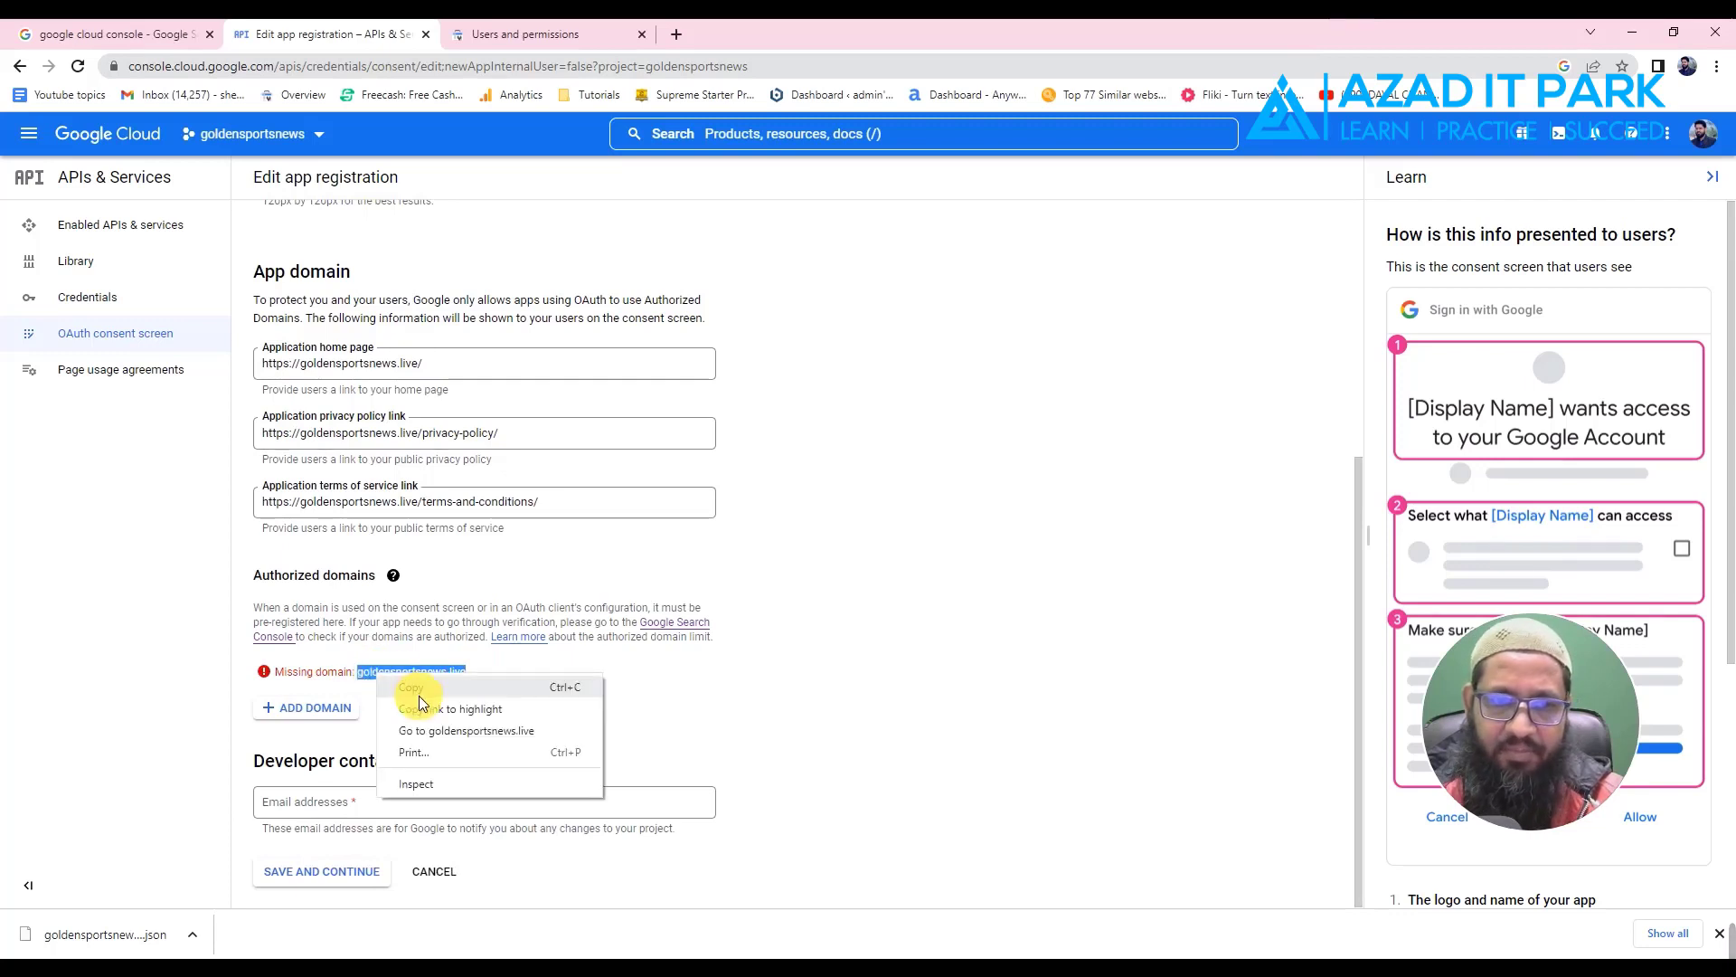
click(411, 687)
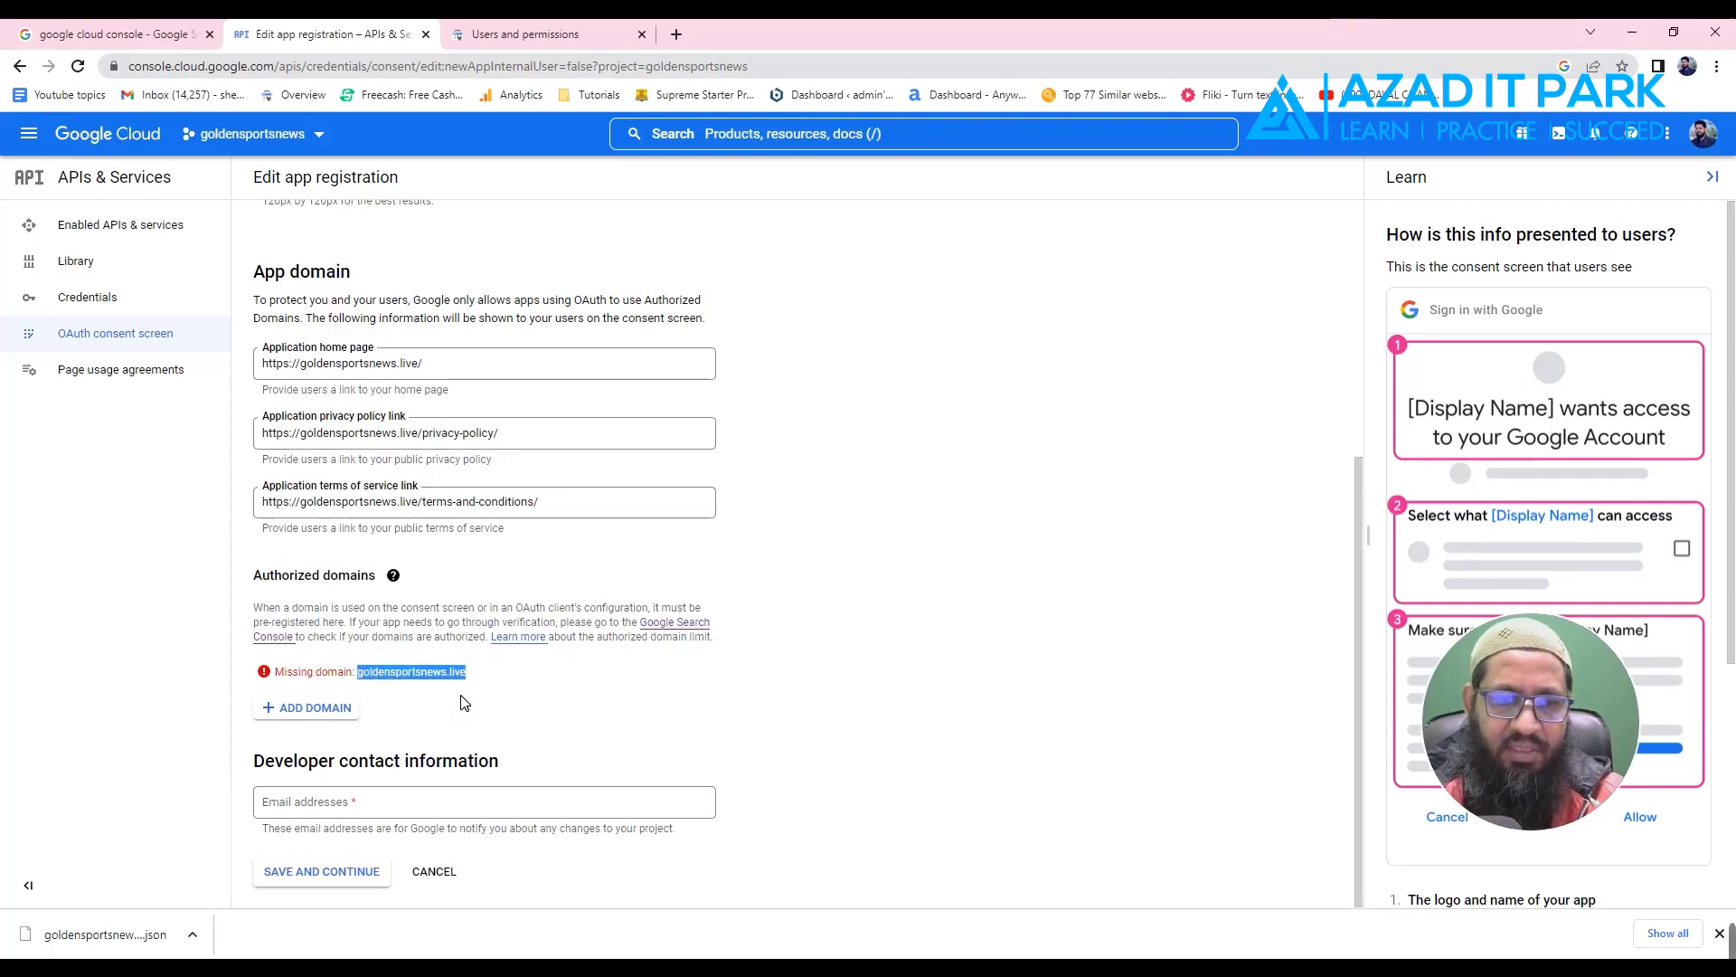
click(327, 709)
click(407, 721)
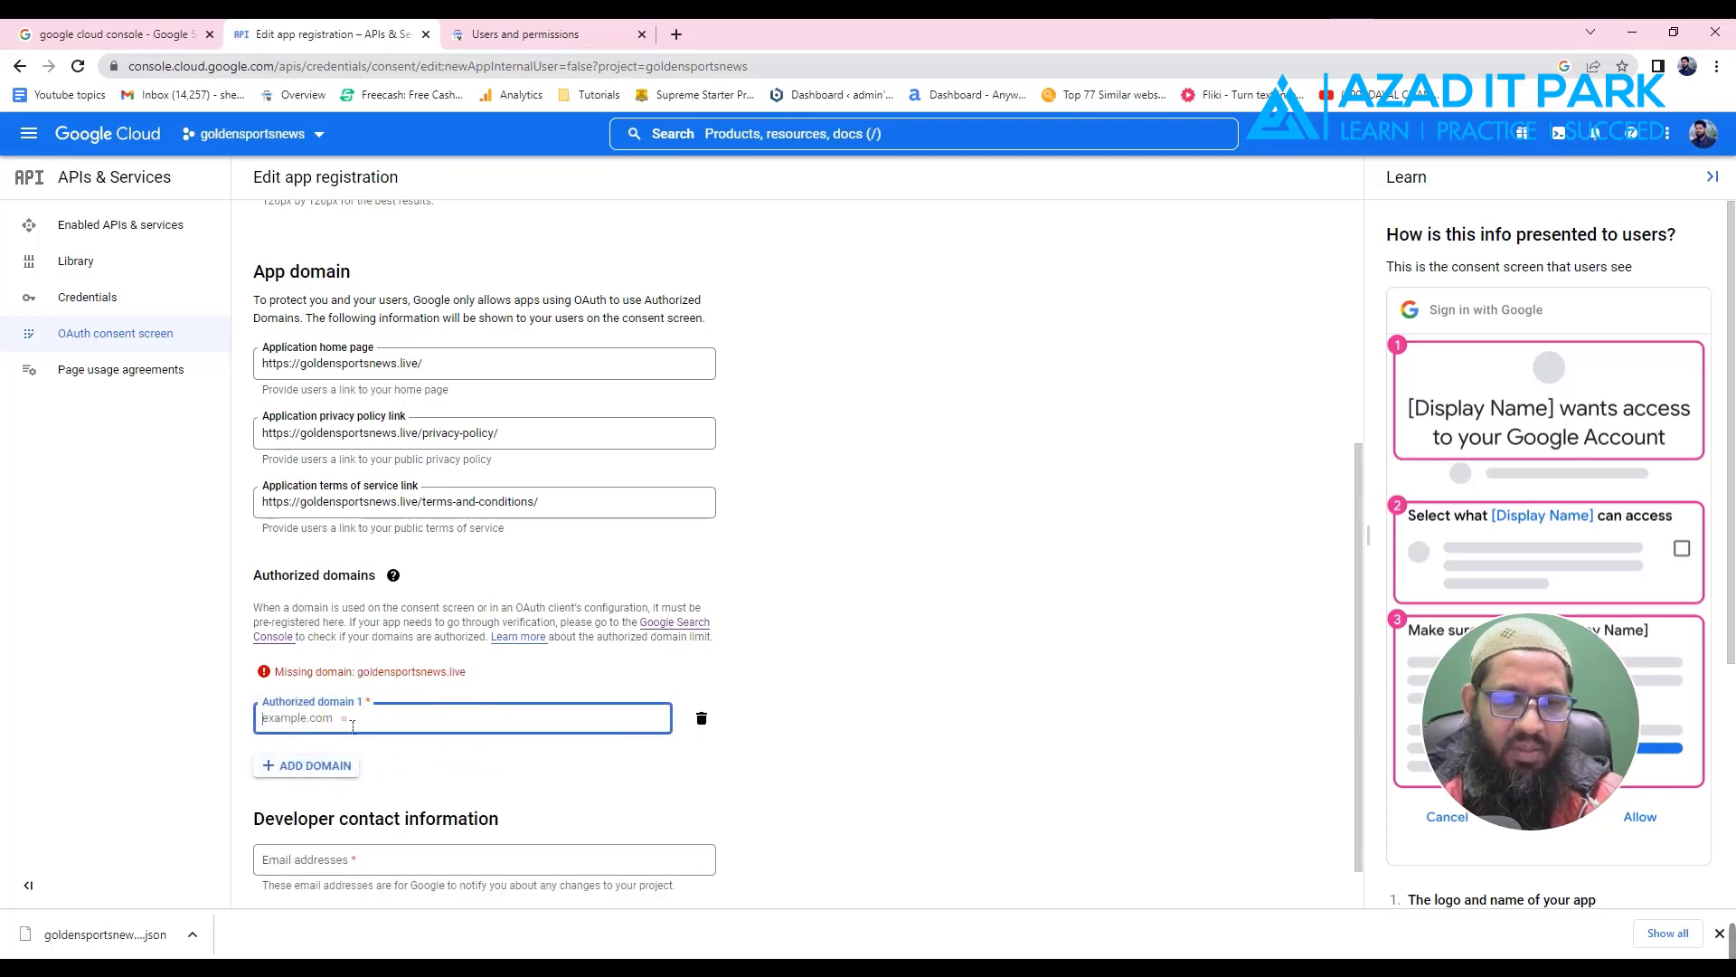
key(ctrl+v)
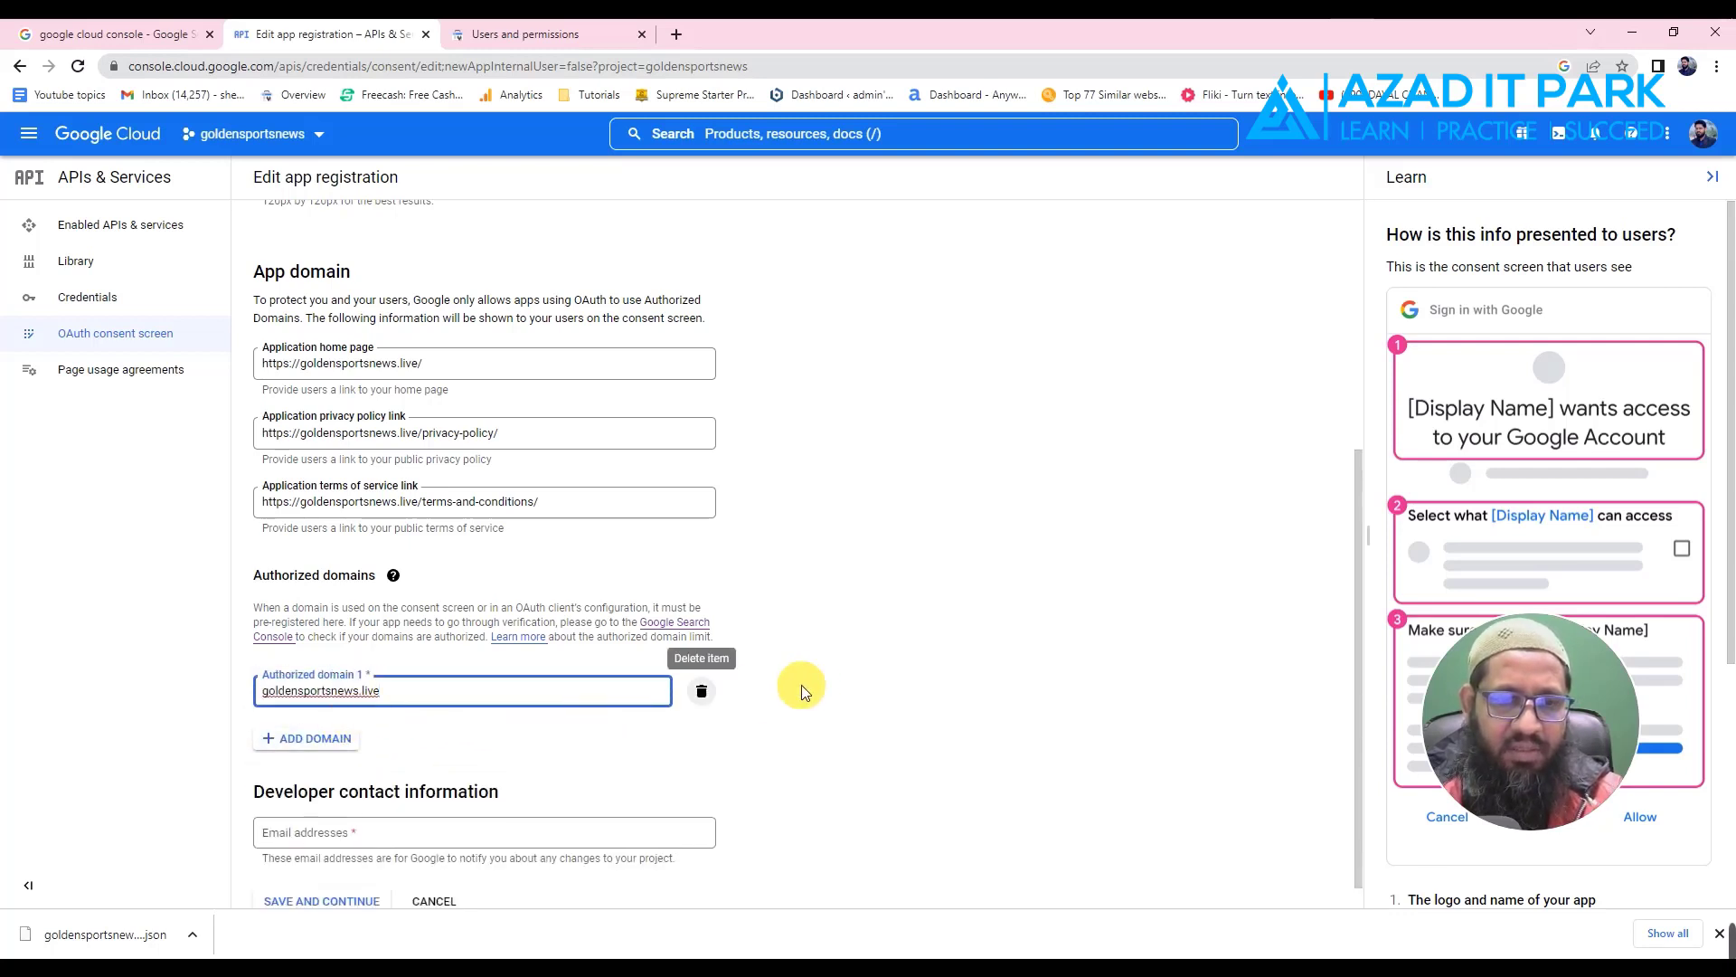
click(893, 655)
scroll(892, 654, down, 1)
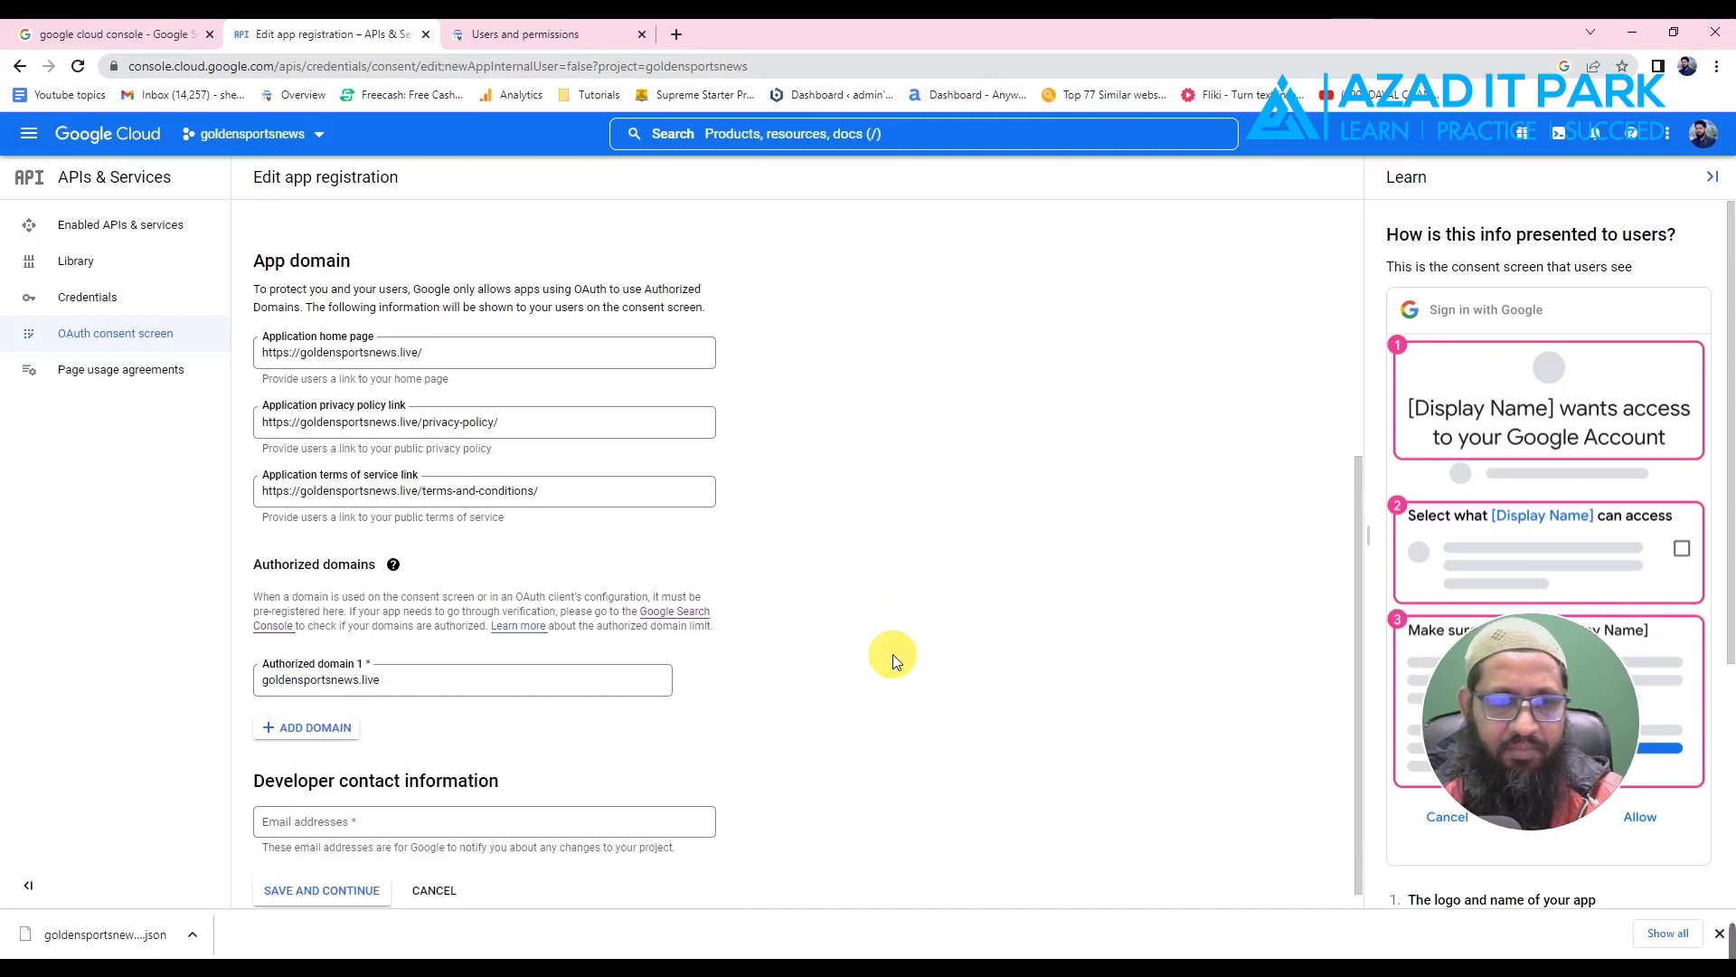
scroll(507, 702, up, 5)
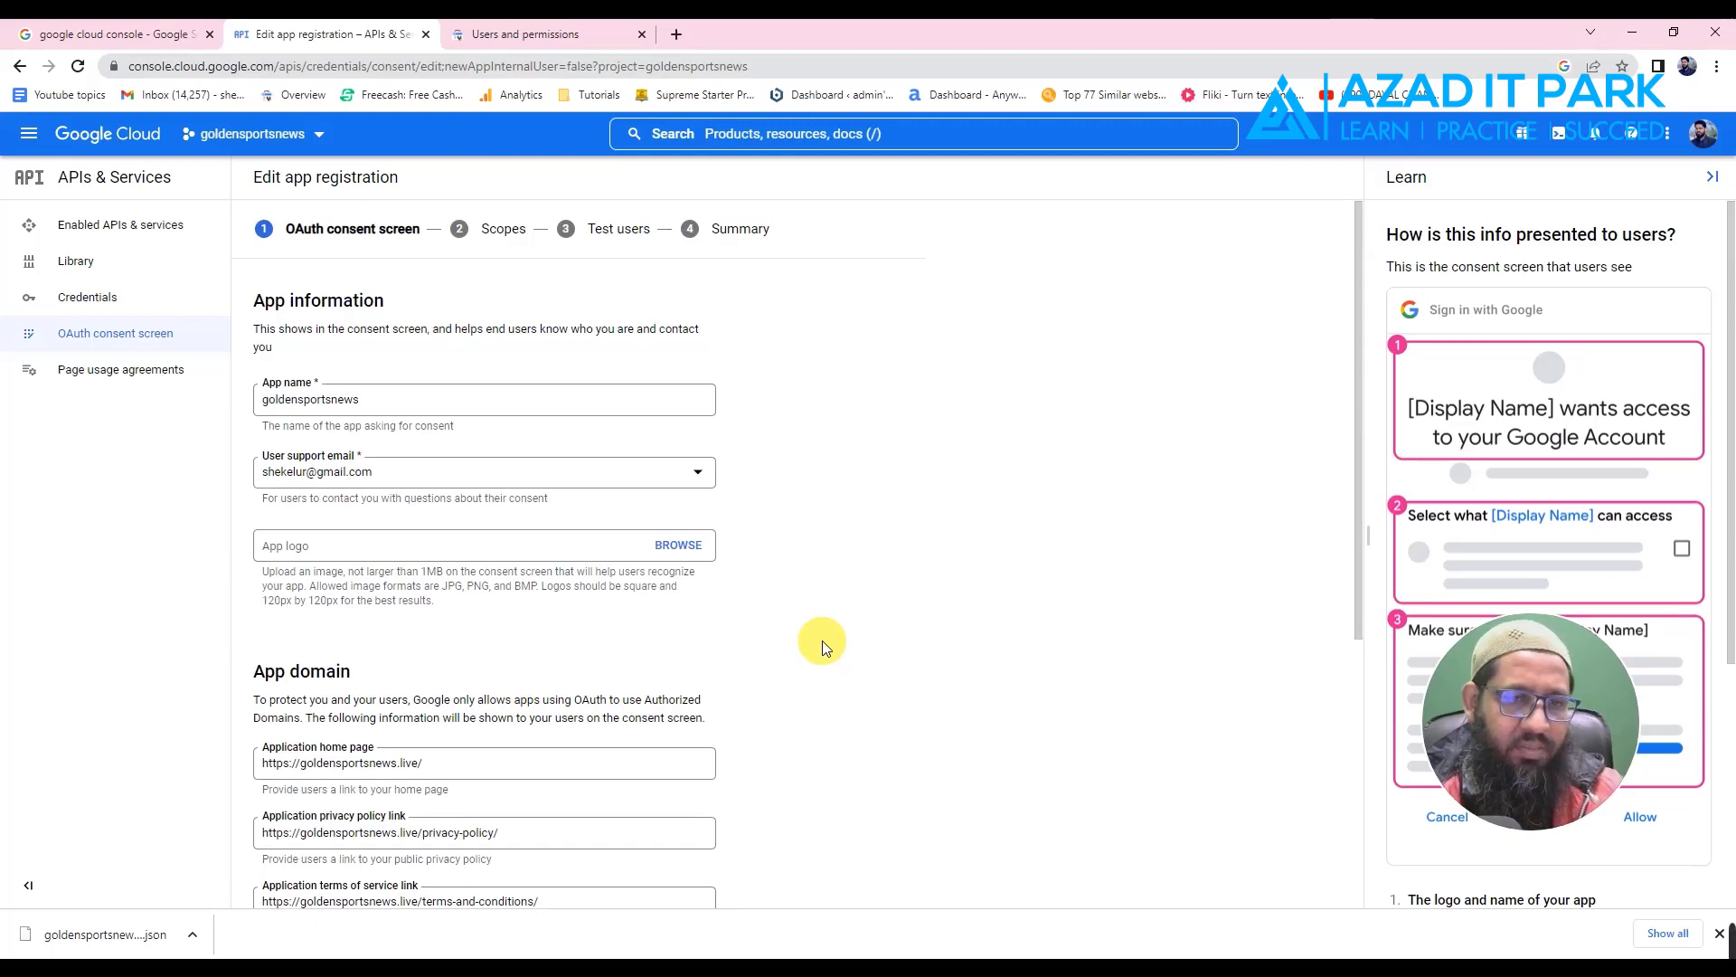
scroll(822, 640, down, 5)
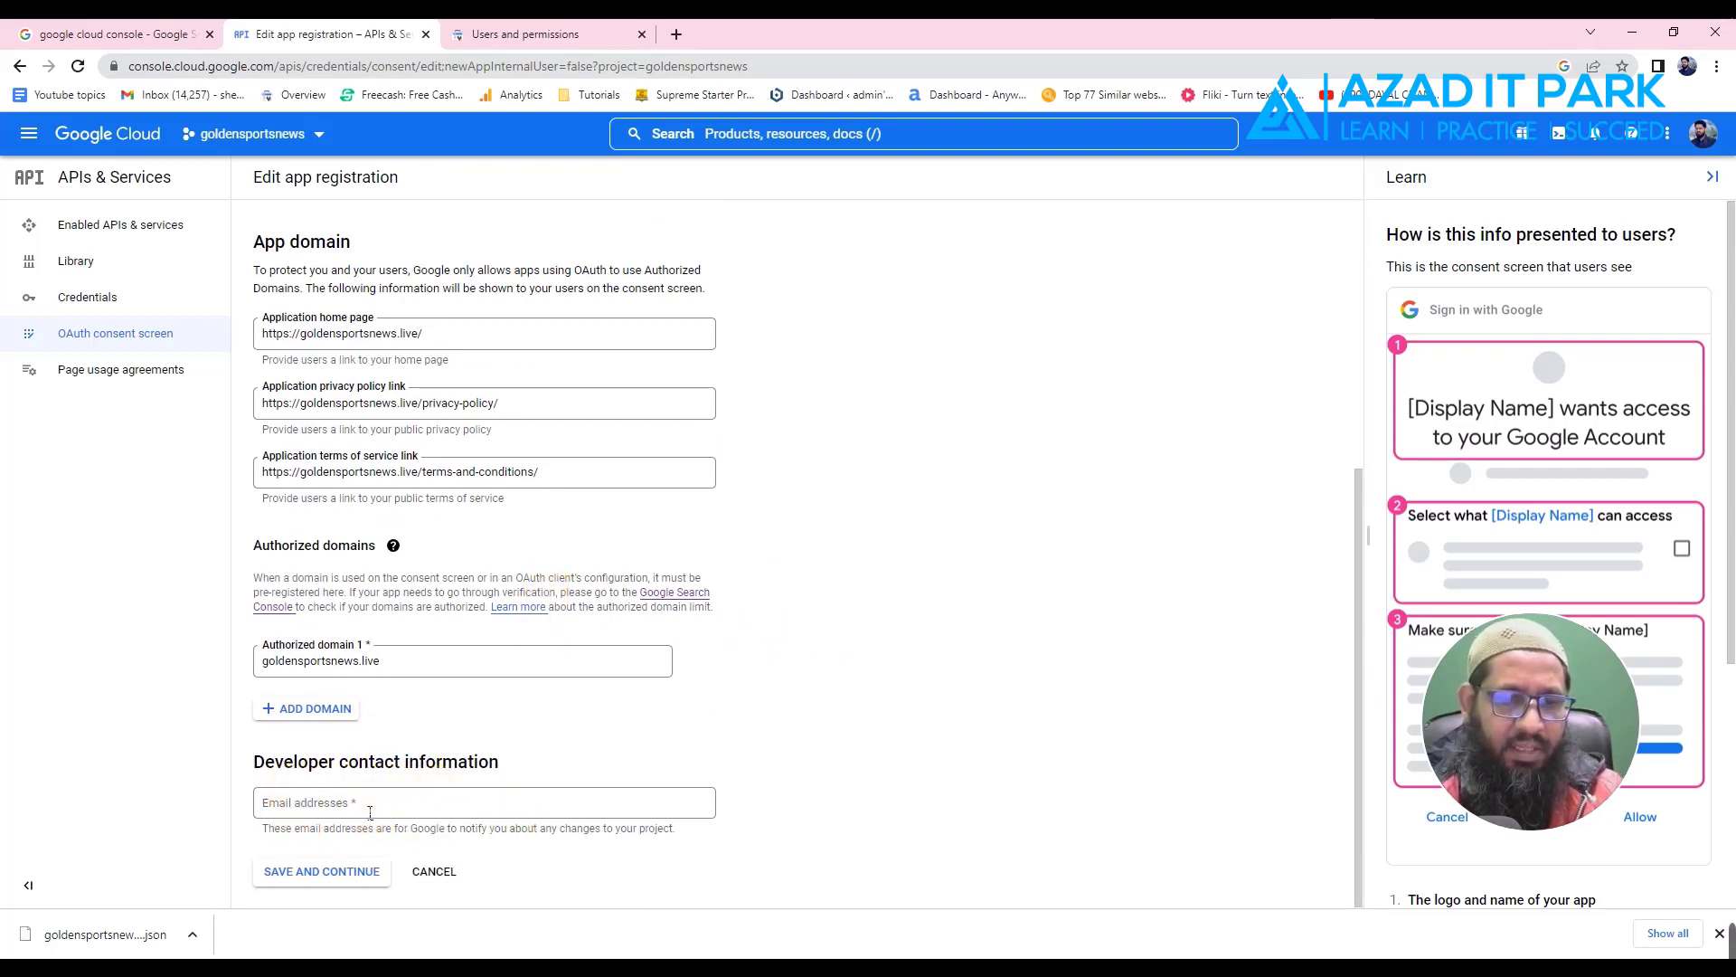
- Enter the developer contact e-mail address and save the consent screen details
click(342, 797)
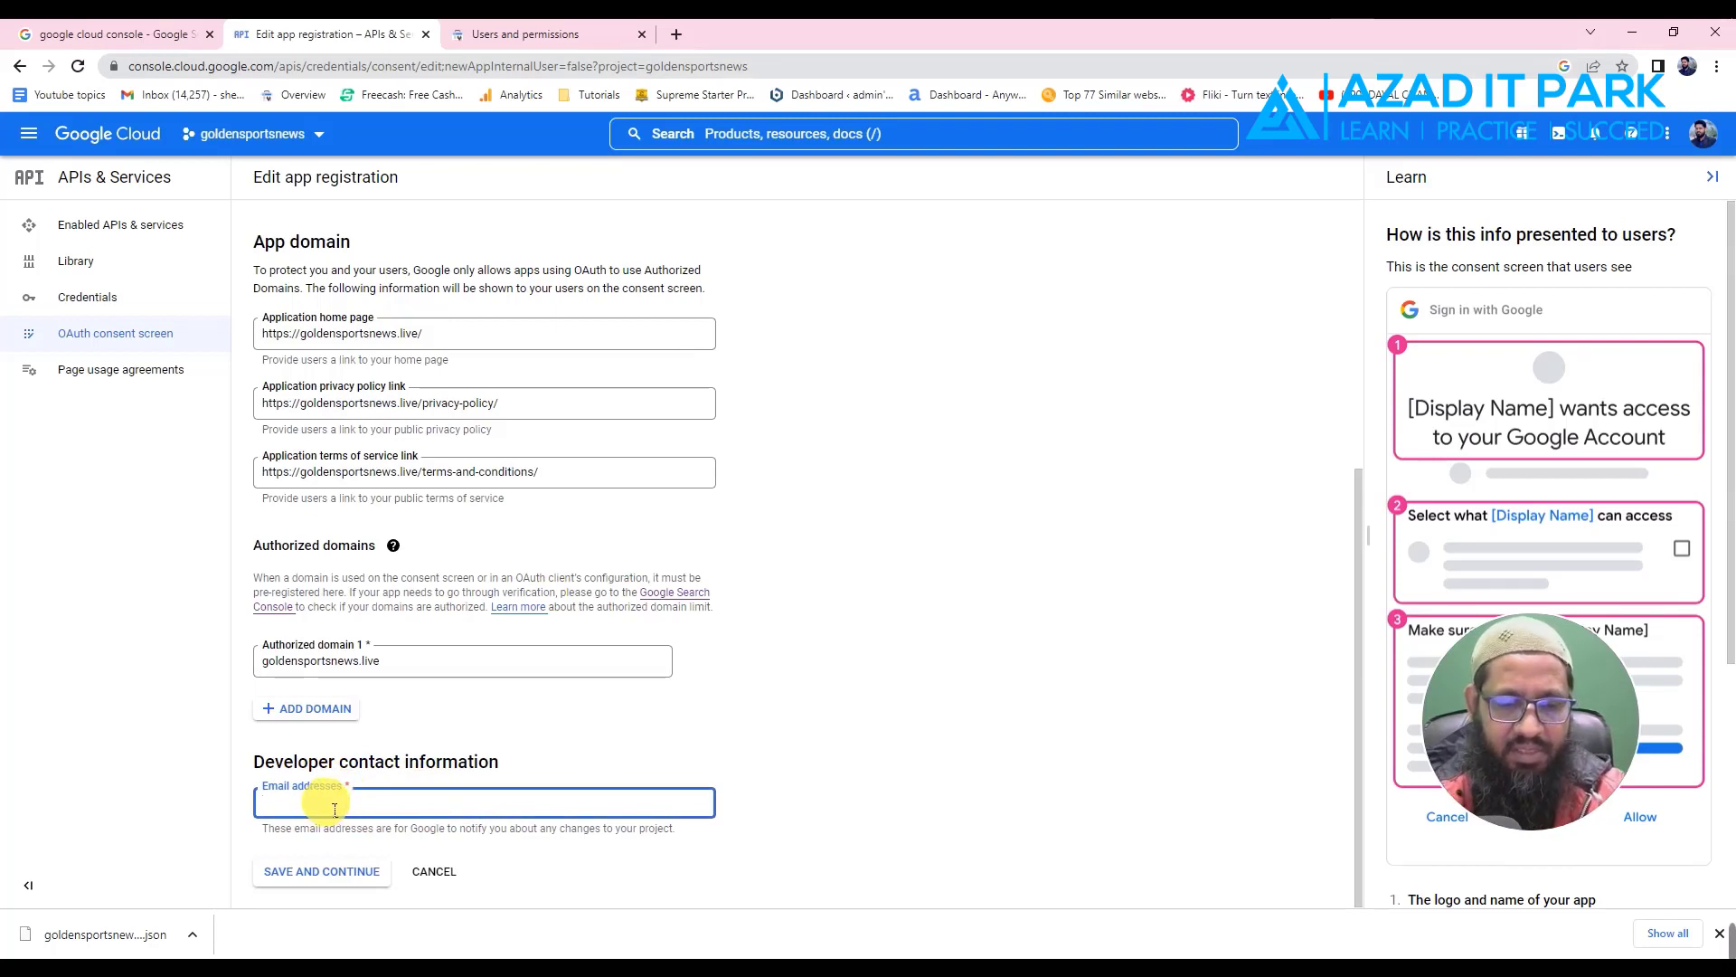
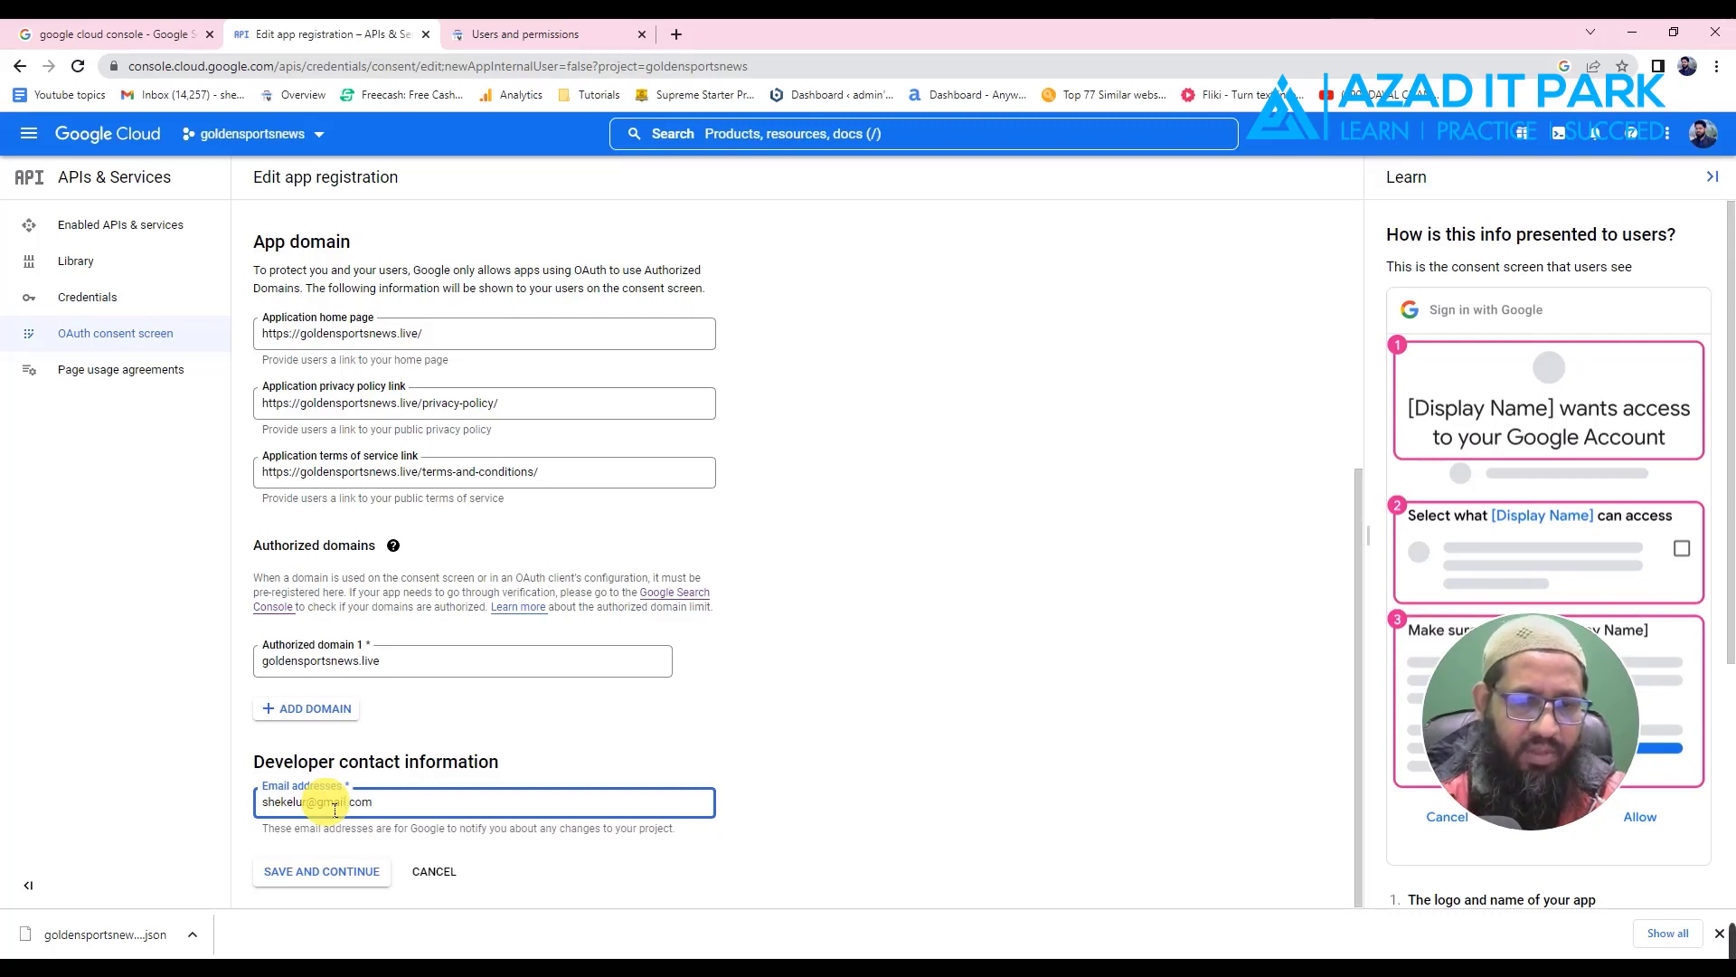
click(310, 873)
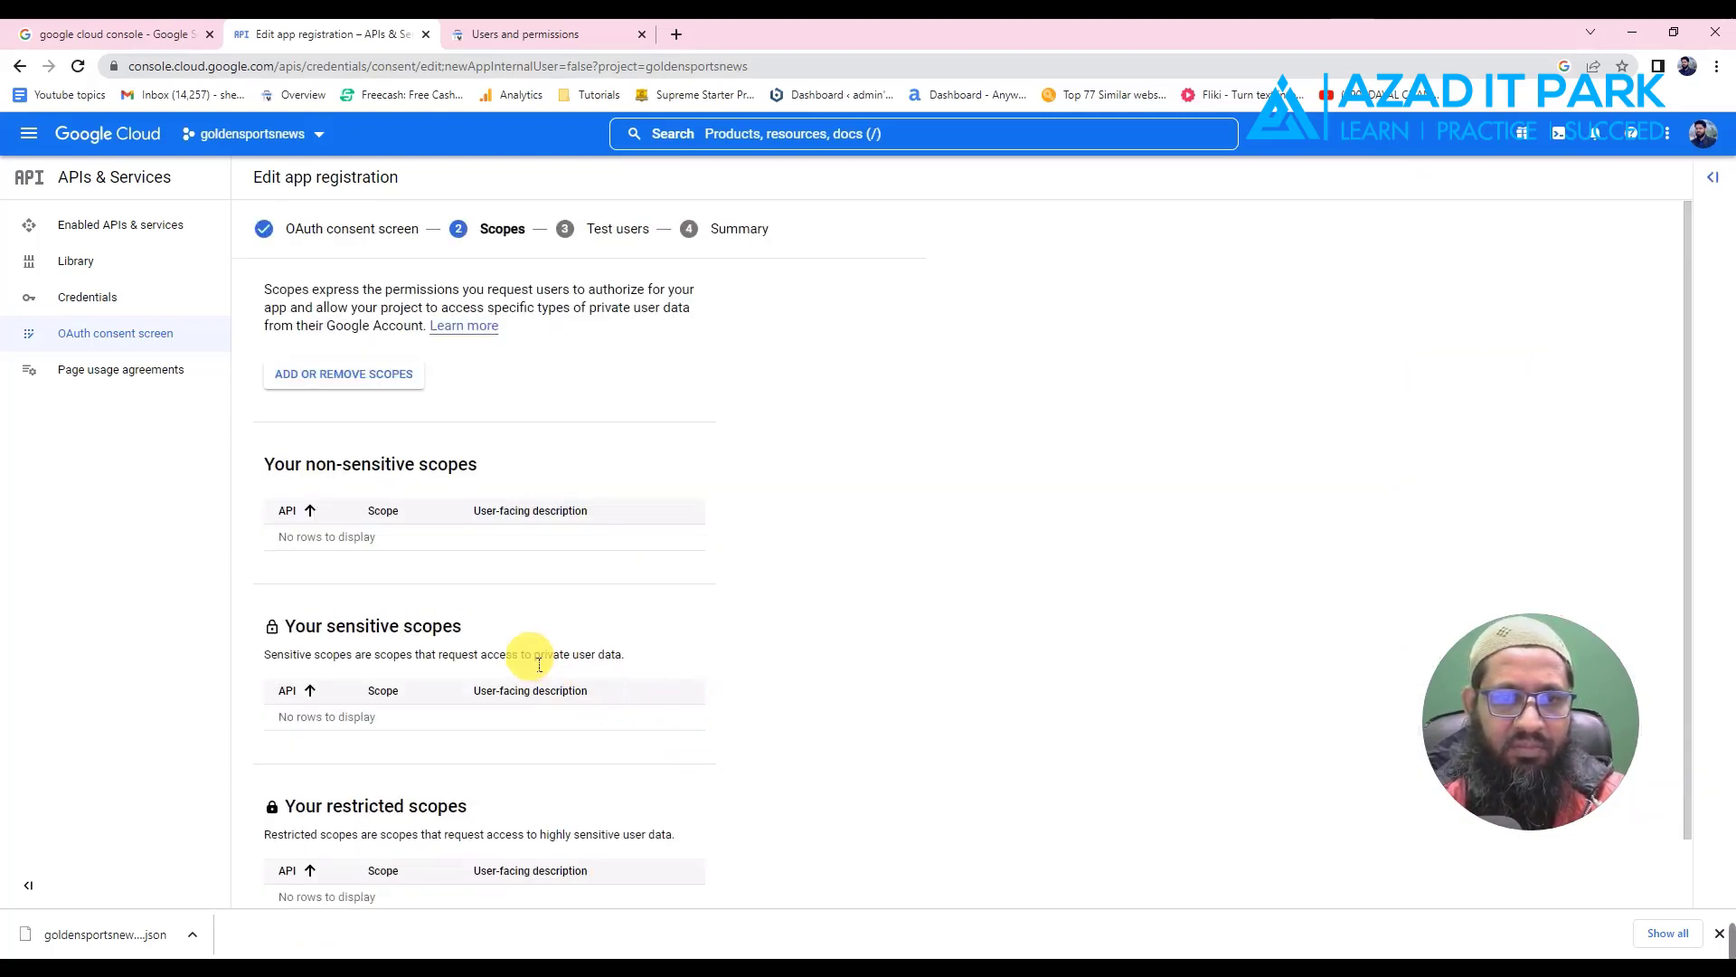
- Save the empty Scopes and Test users steps and review the registration Summary
scroll(584, 575, down, 1)
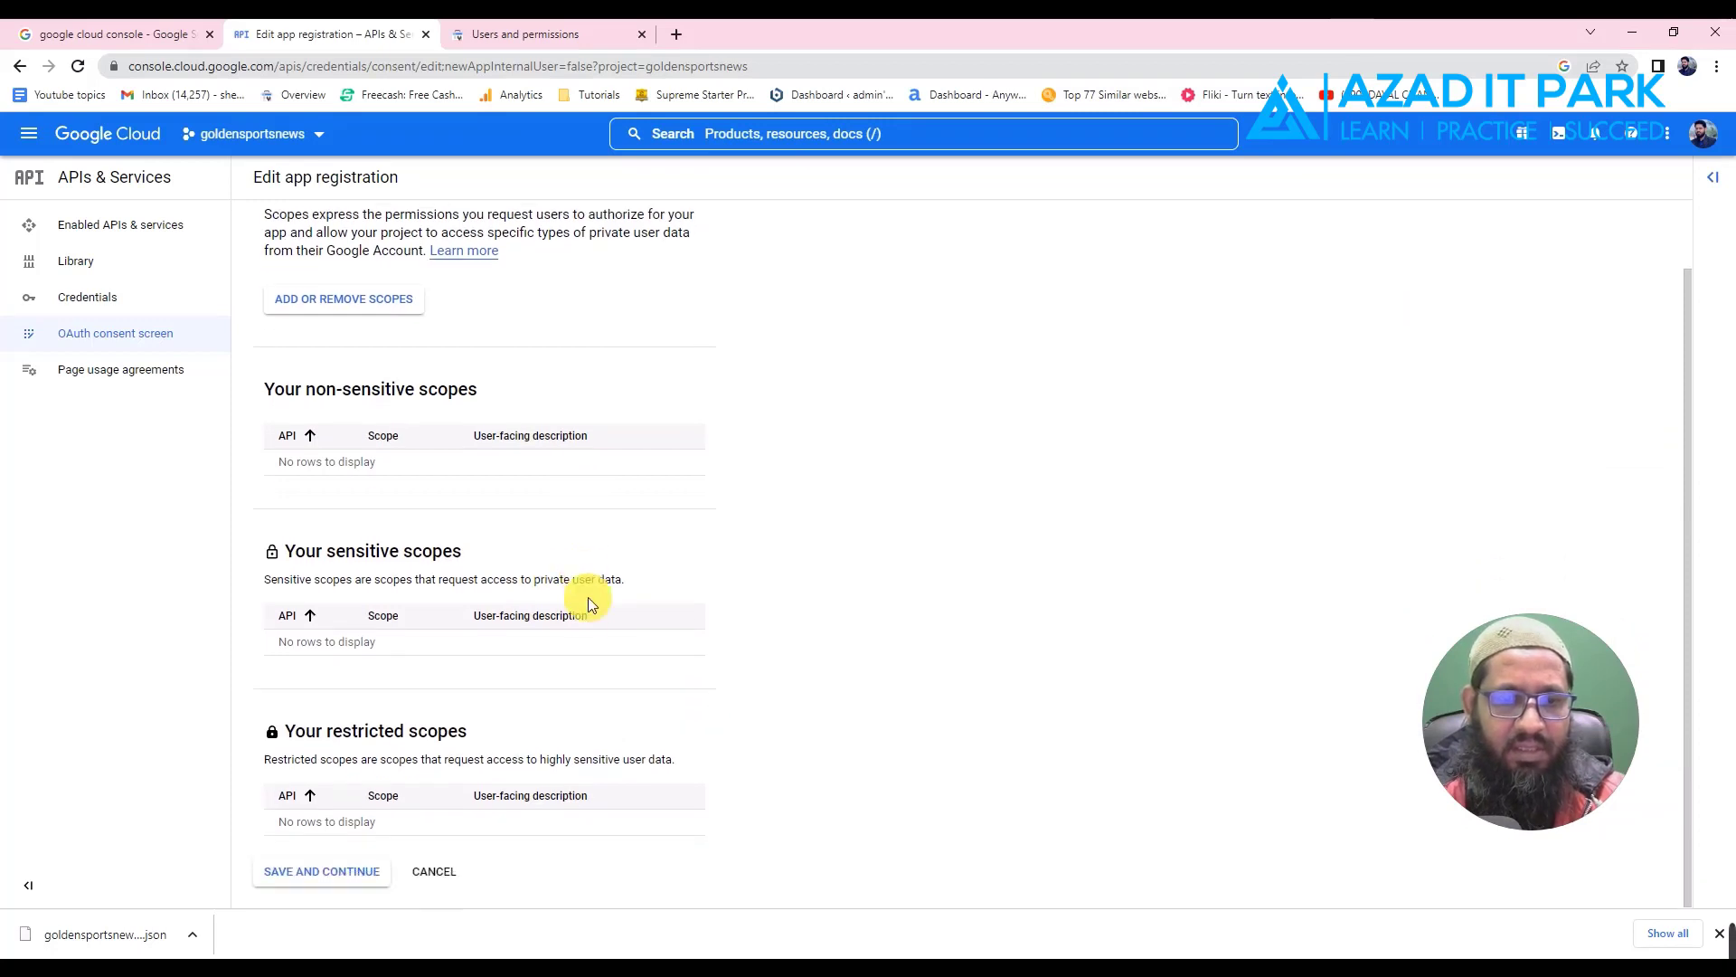
scroll(579, 624, up, 1)
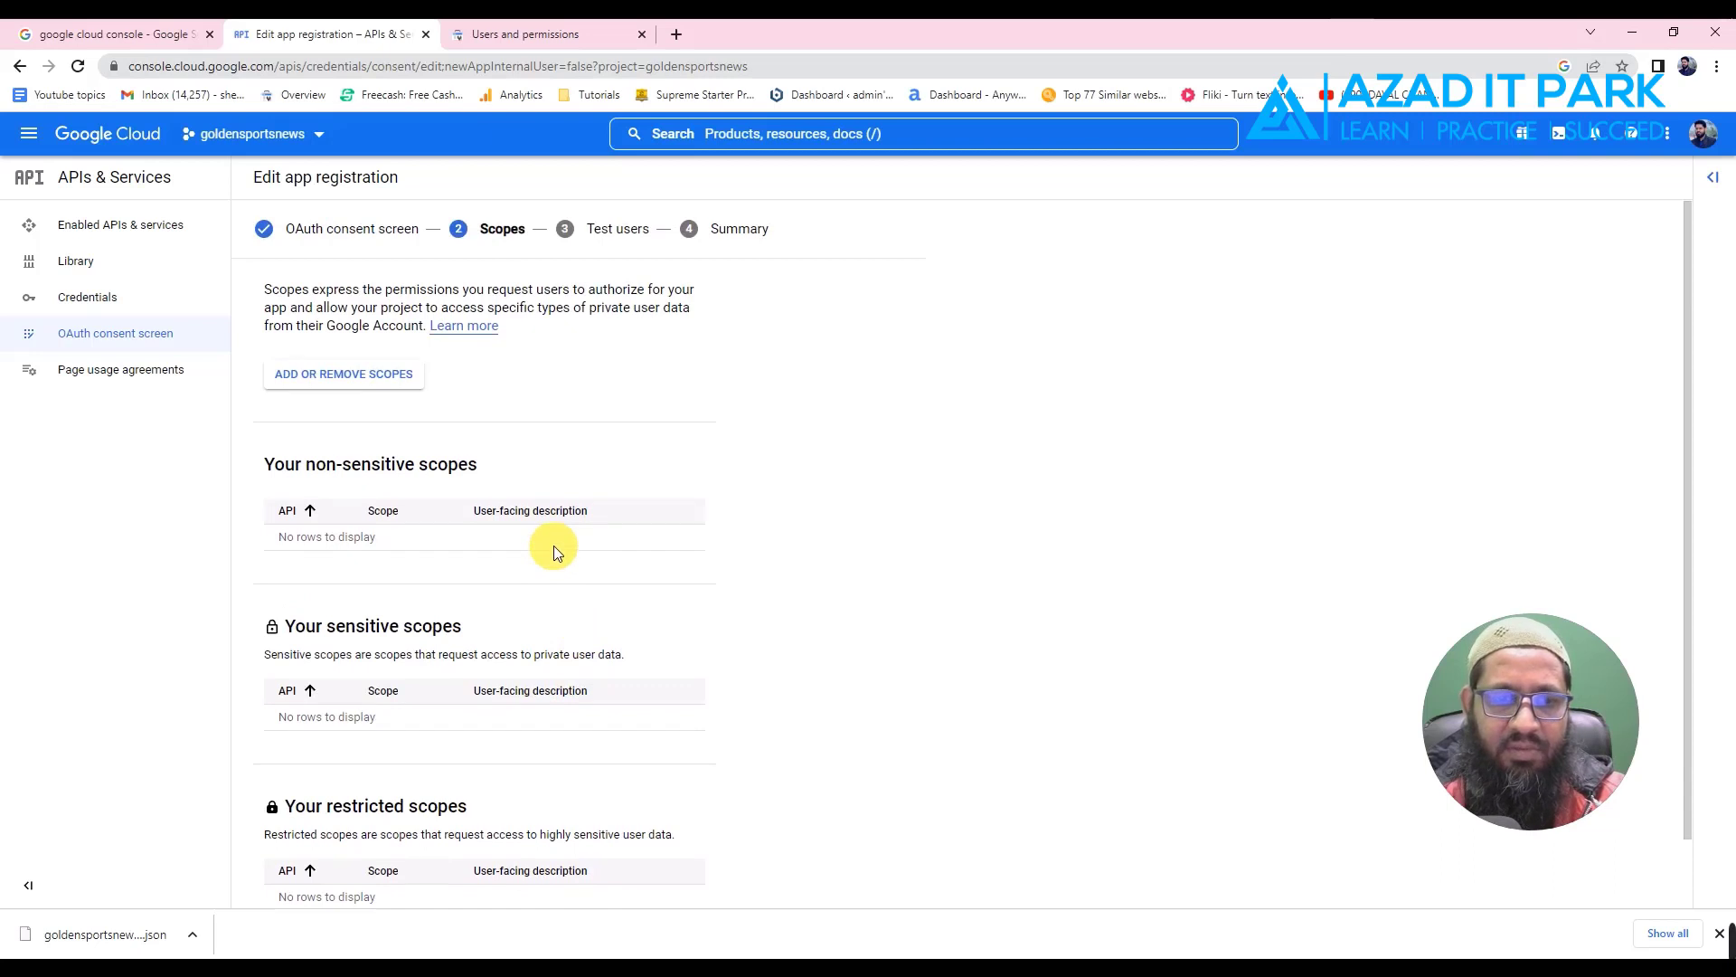
scroll(553, 545, down, 1)
click(304, 874)
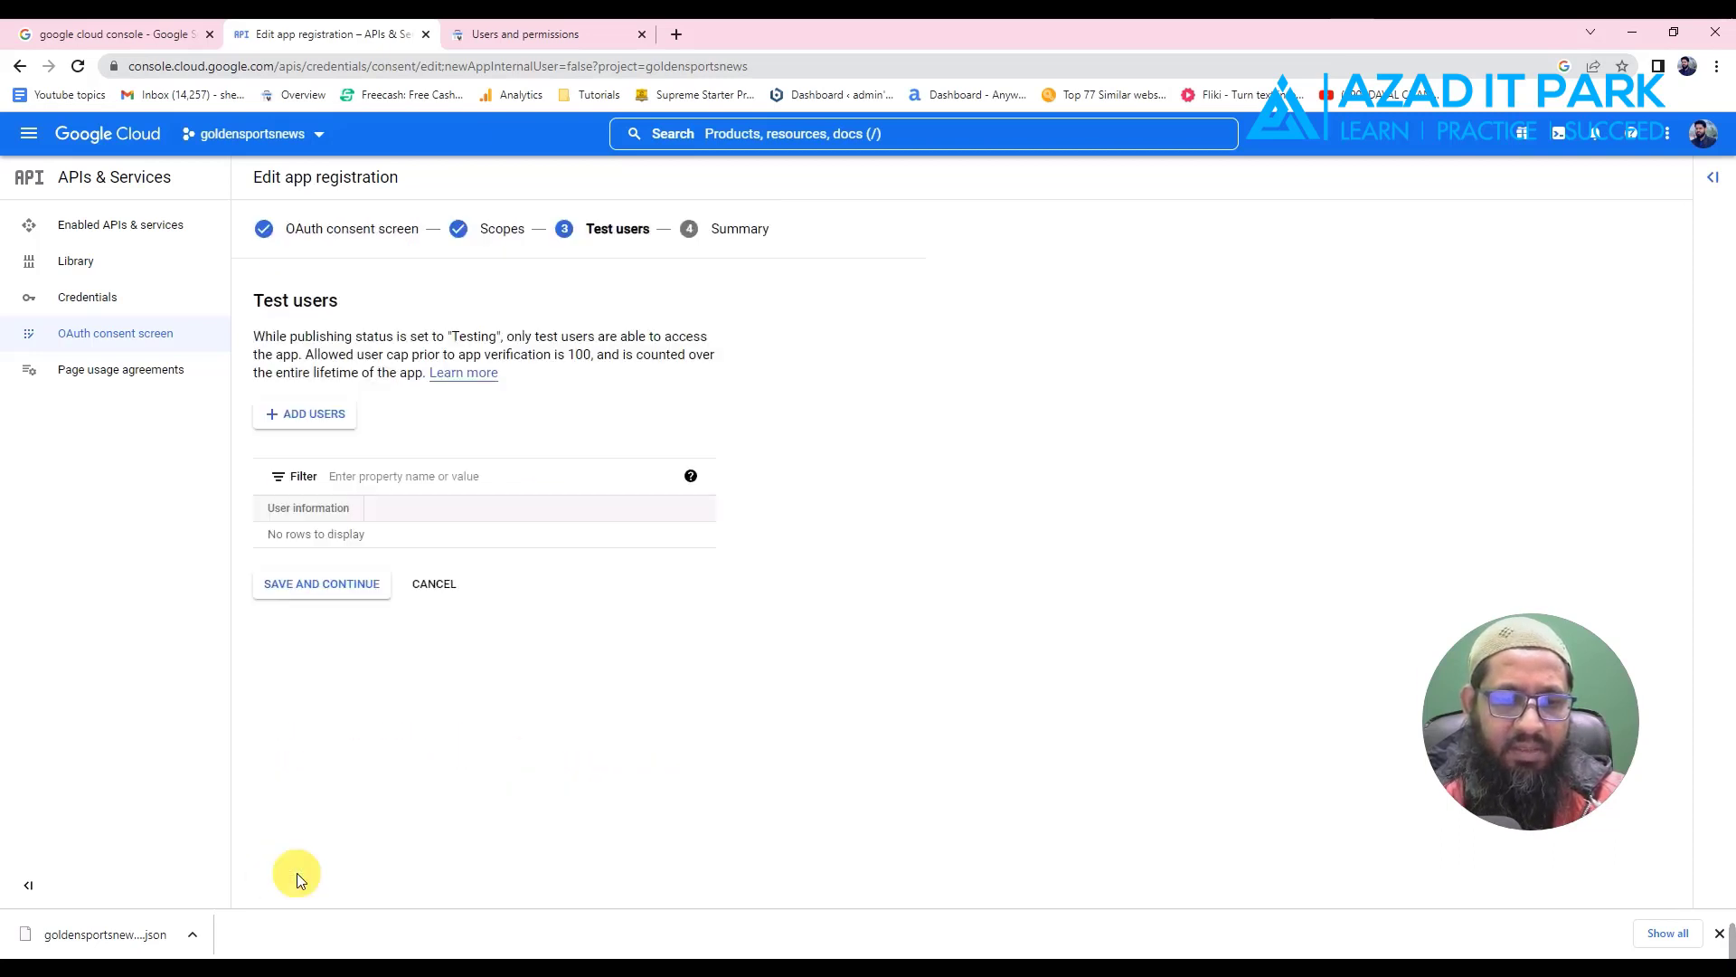
click(324, 586)
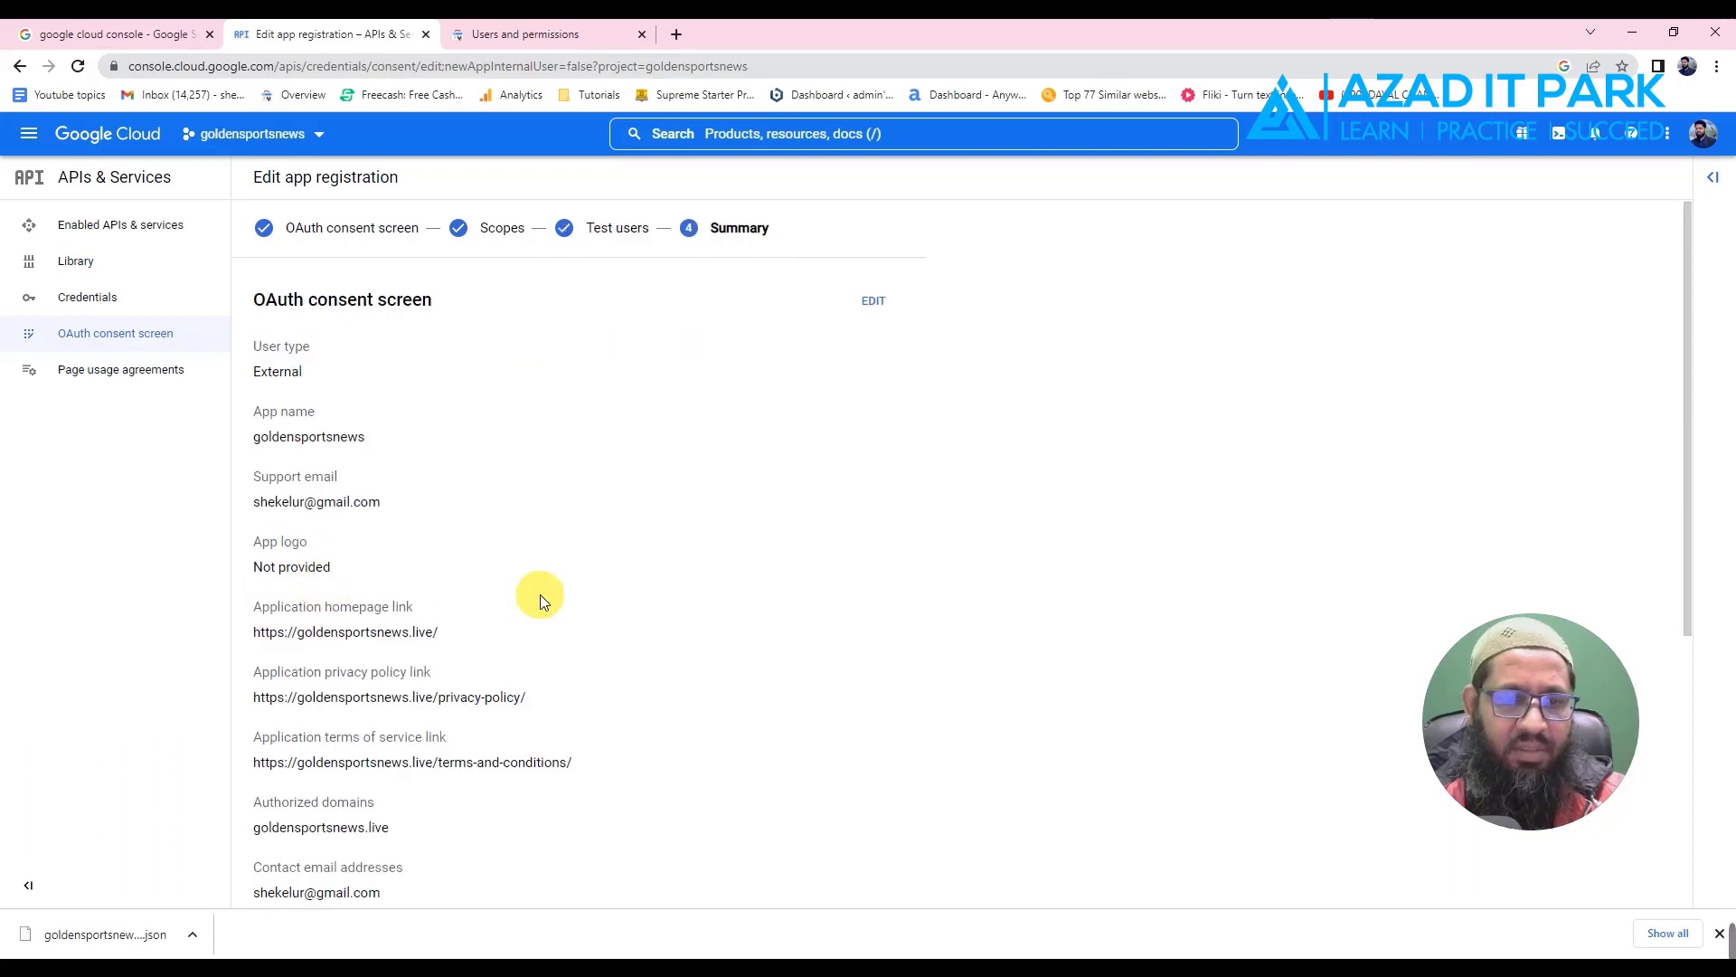
scroll(524, 742, down, 5)
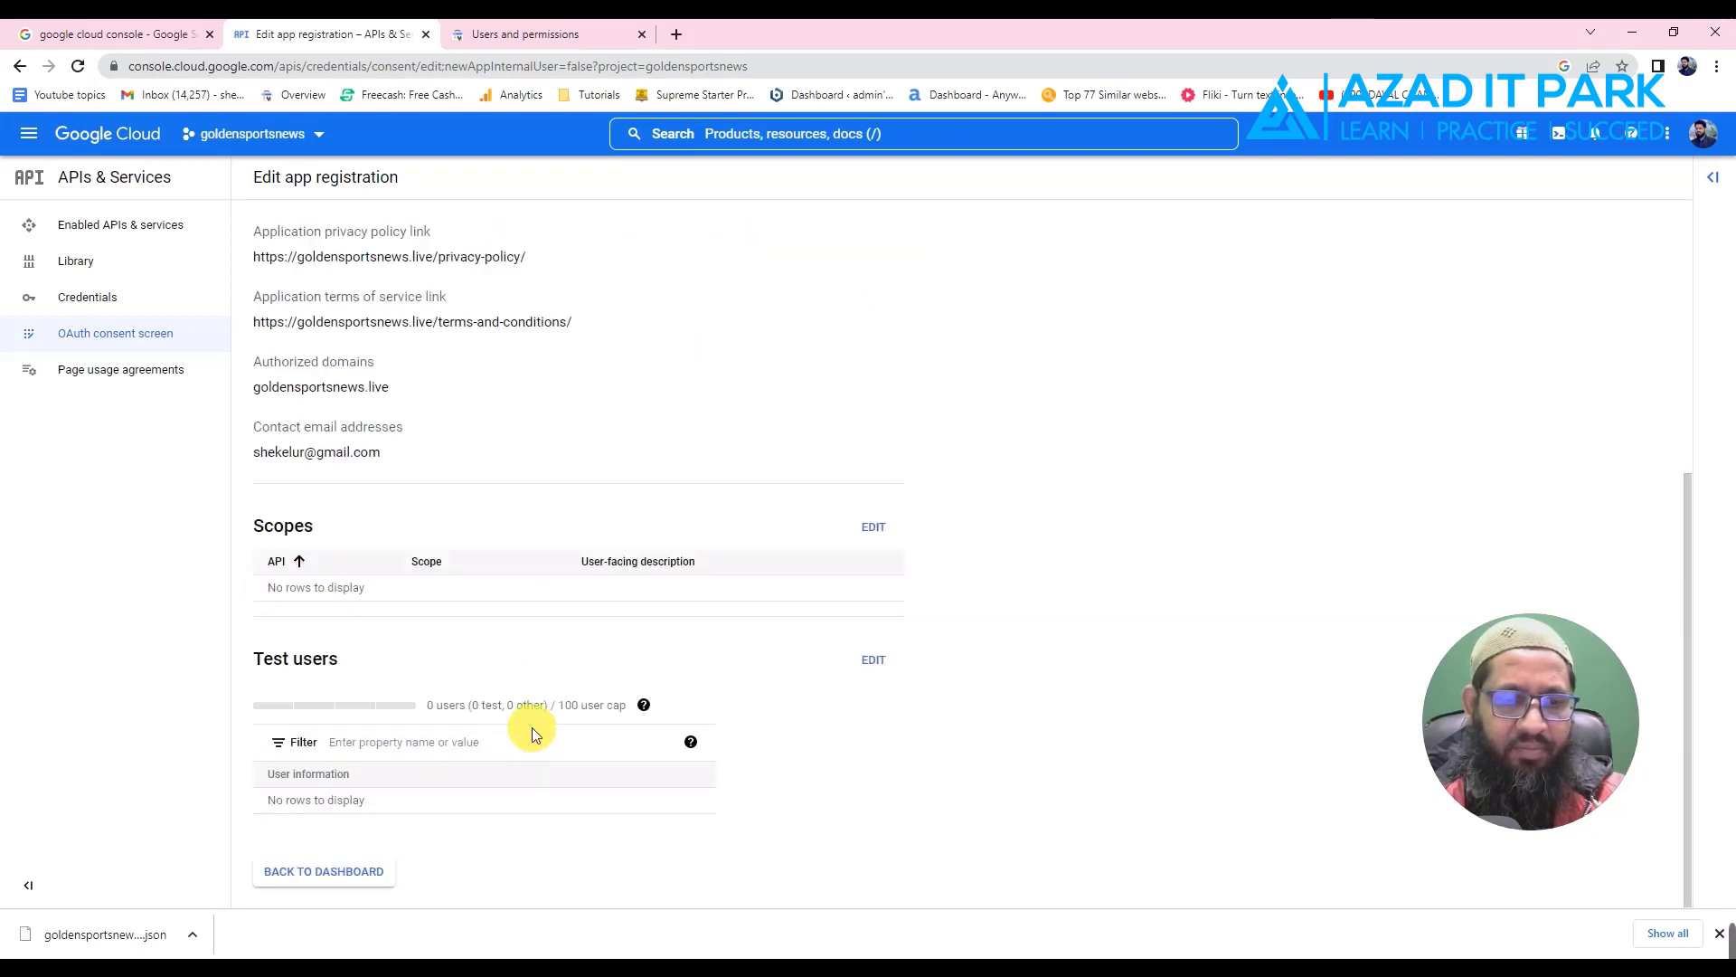
scroll(534, 724, up, 5)
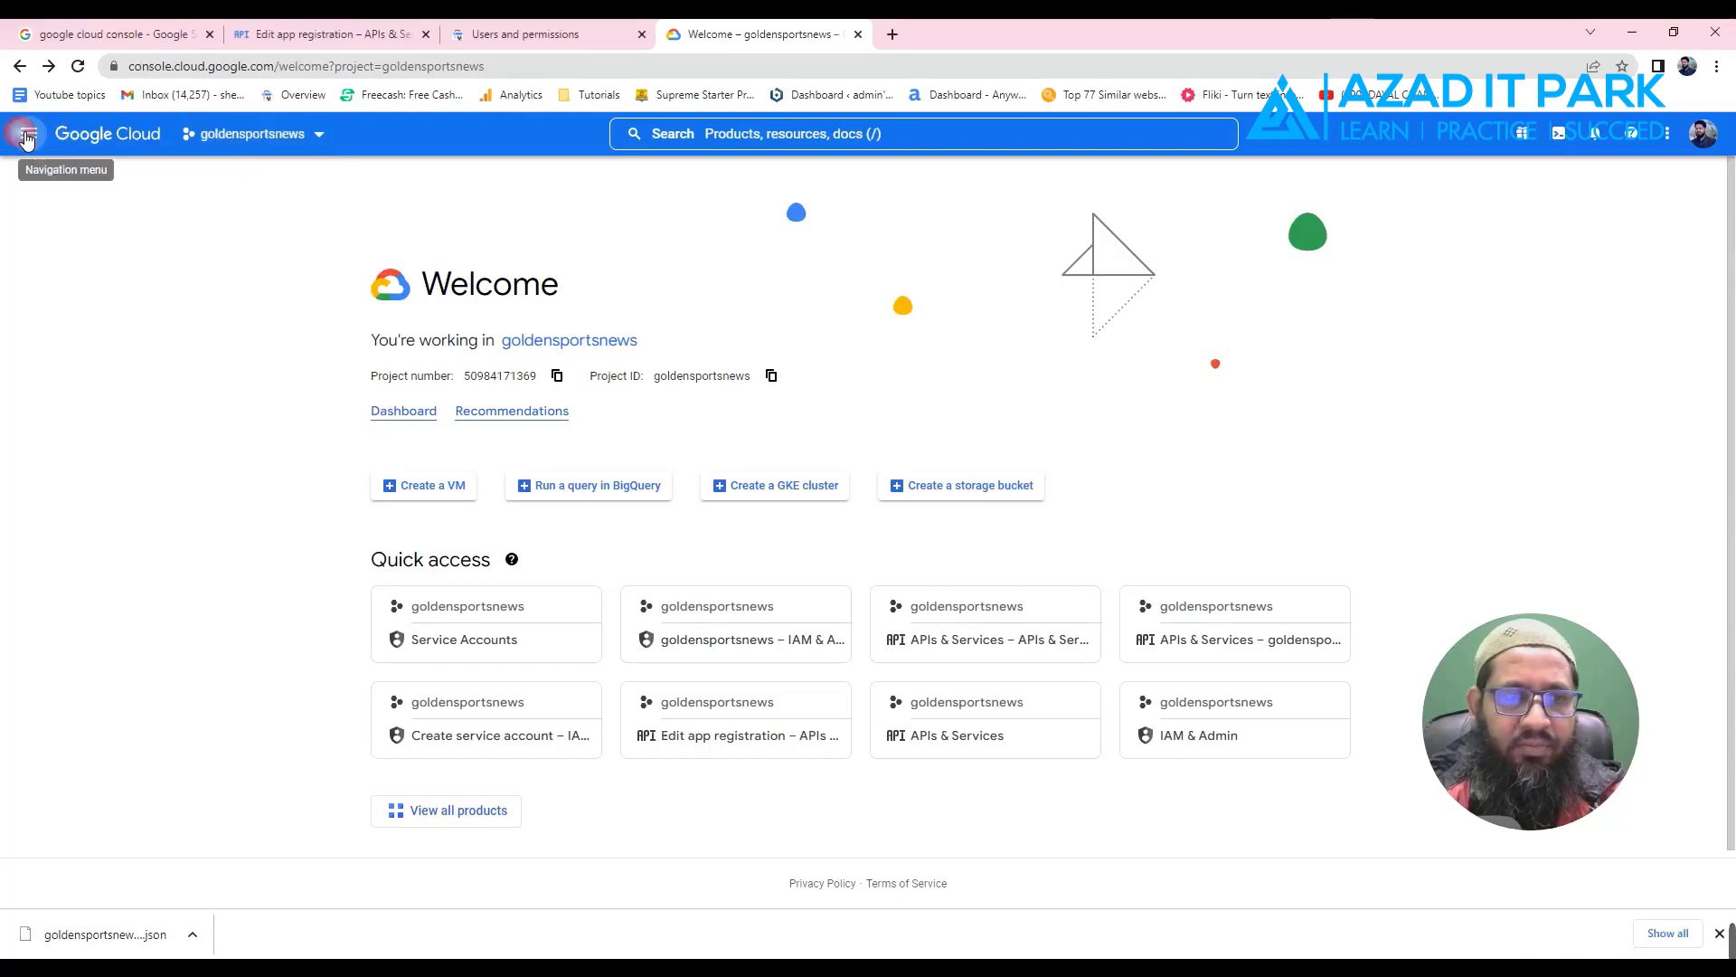
- From Enabled APIs & services, open the API Library and search for 'indexing'
click(27, 138)
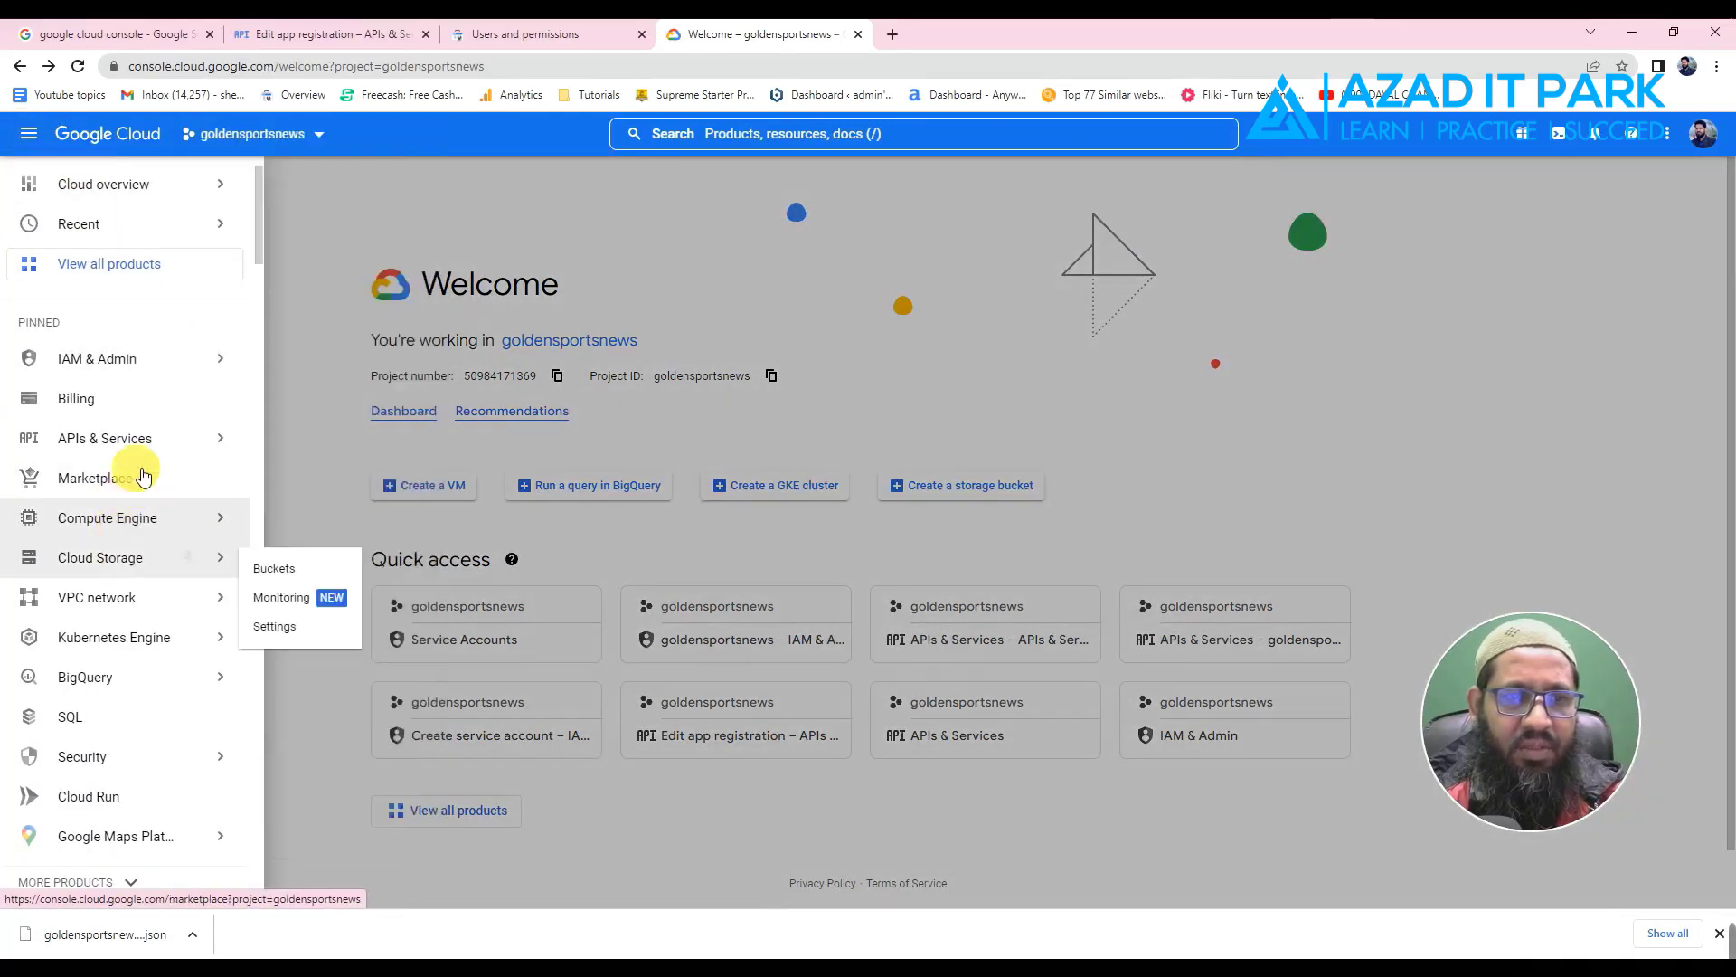
mouse_move(143, 437)
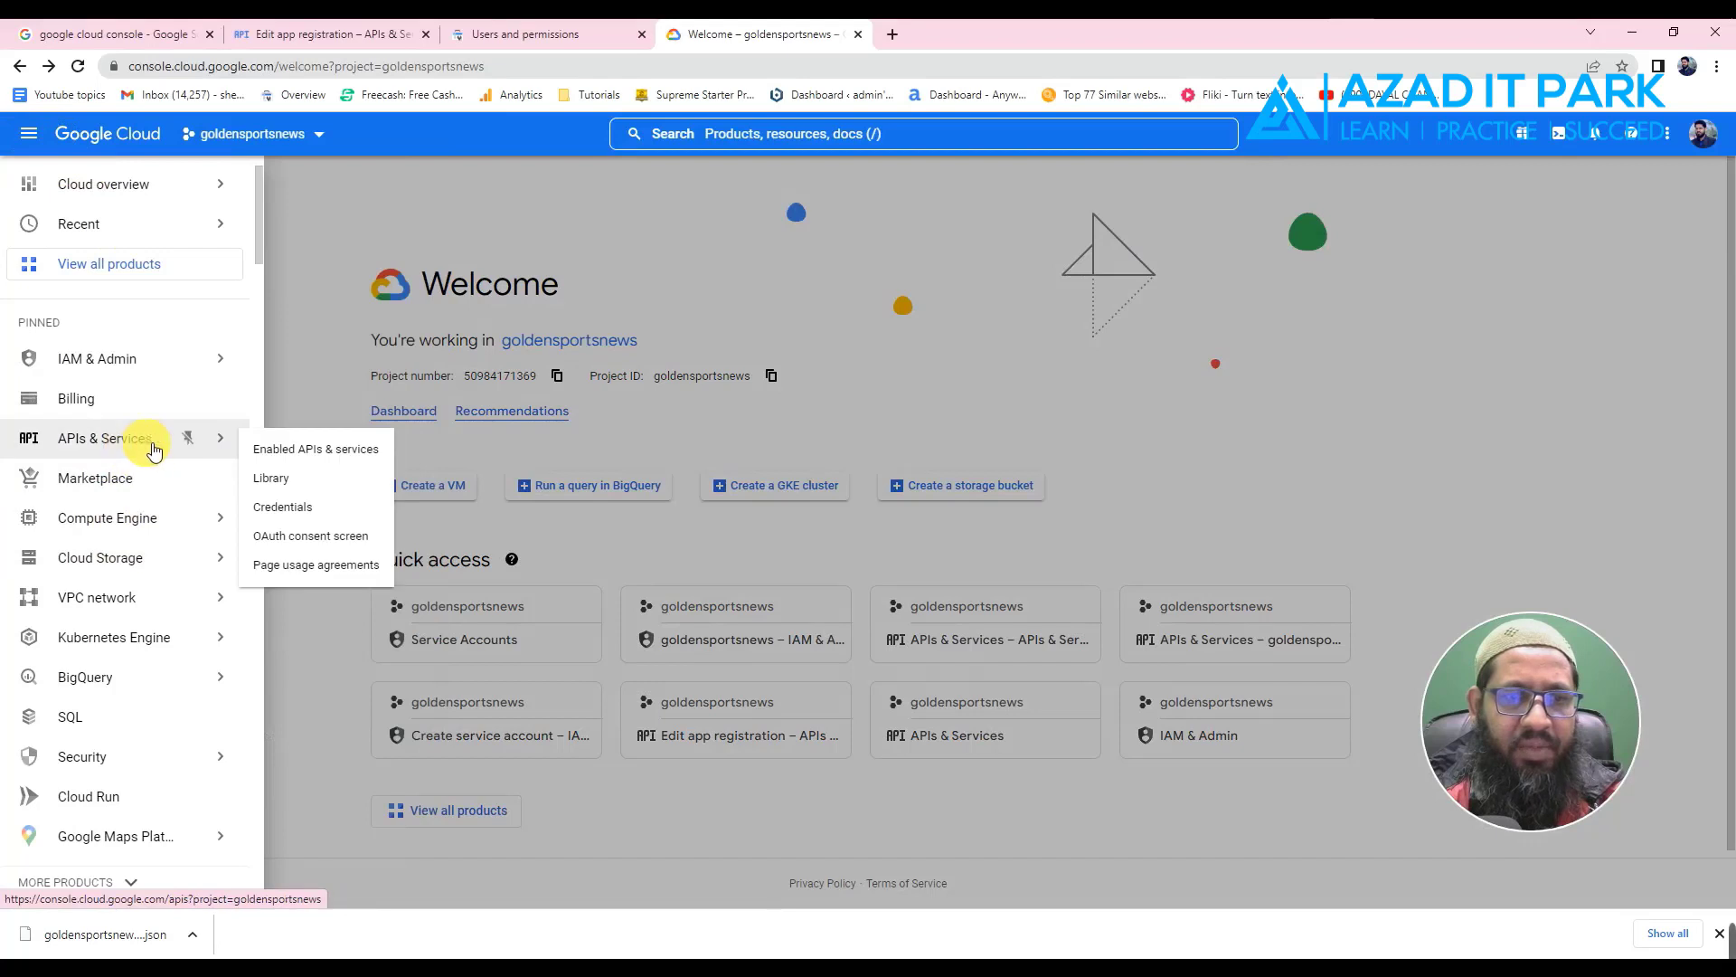
click(317, 452)
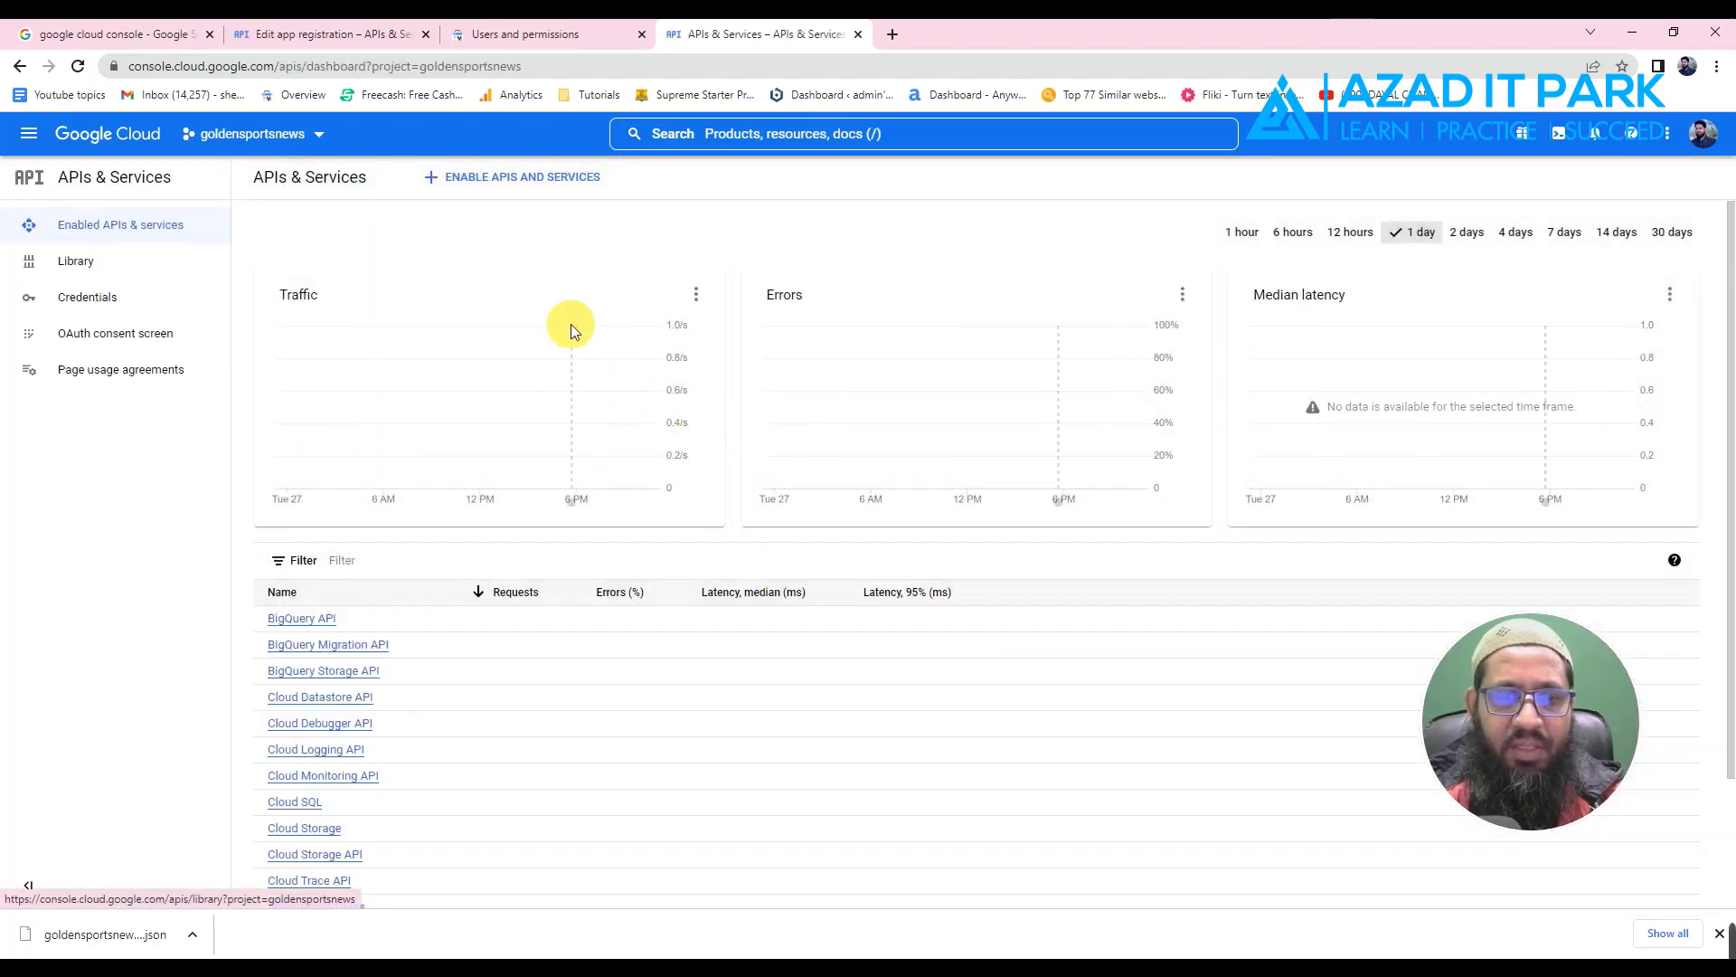
click(548, 181)
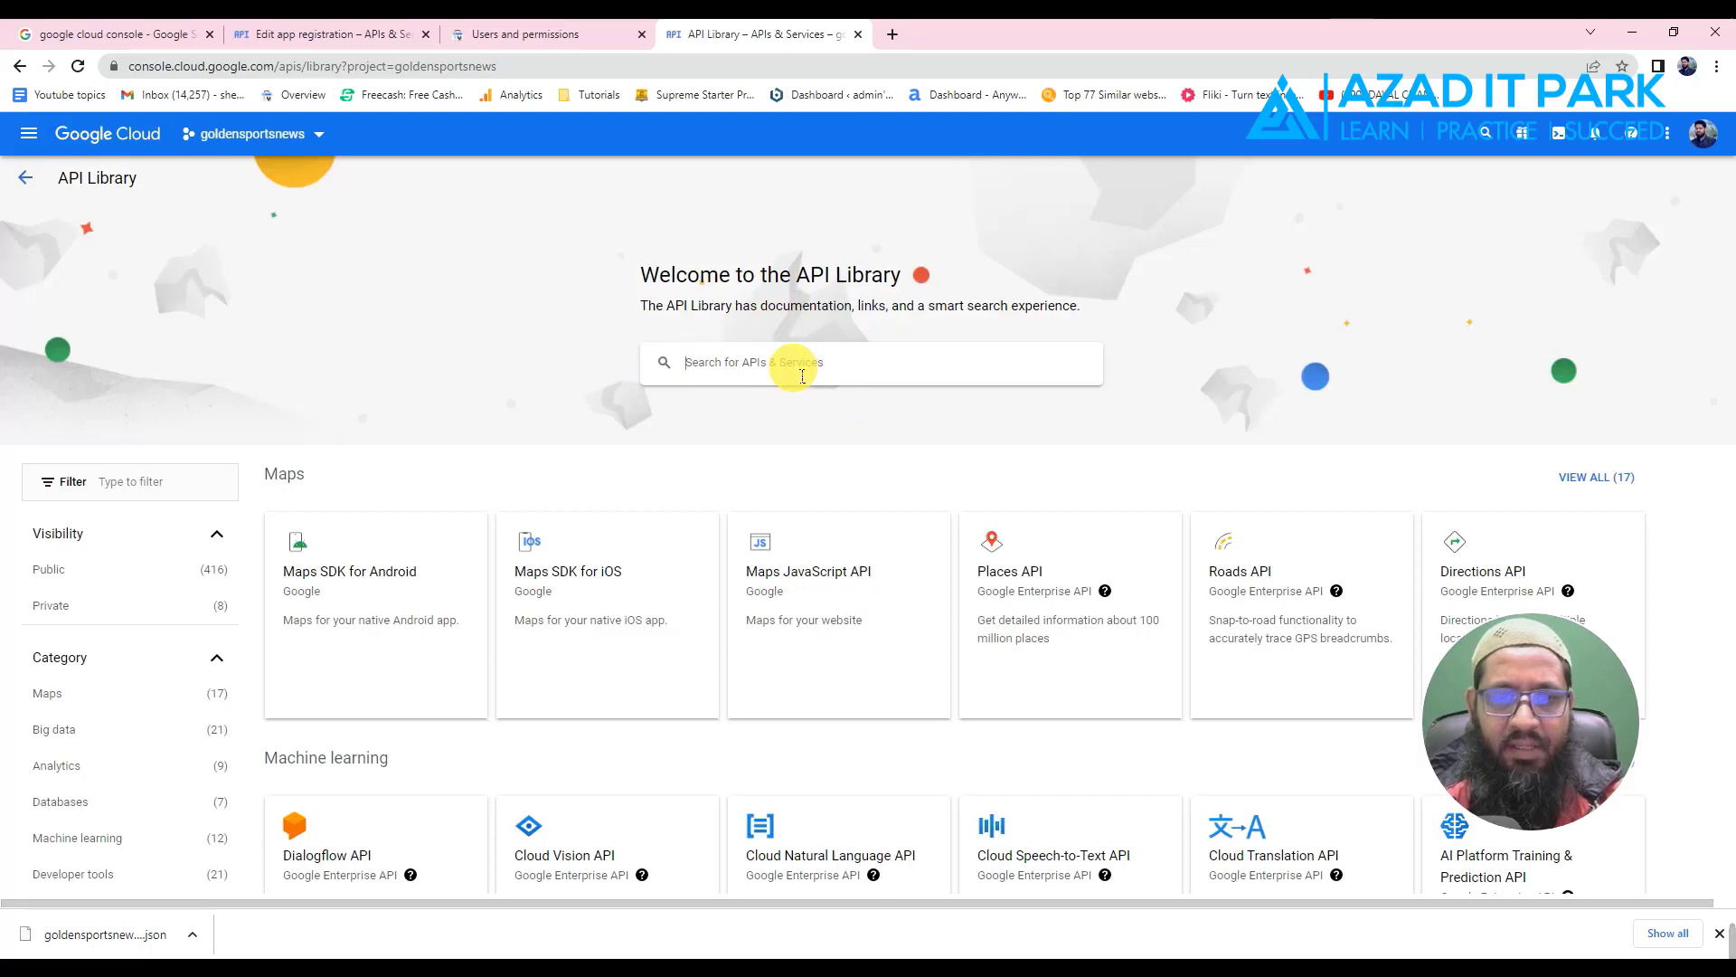
text(in)
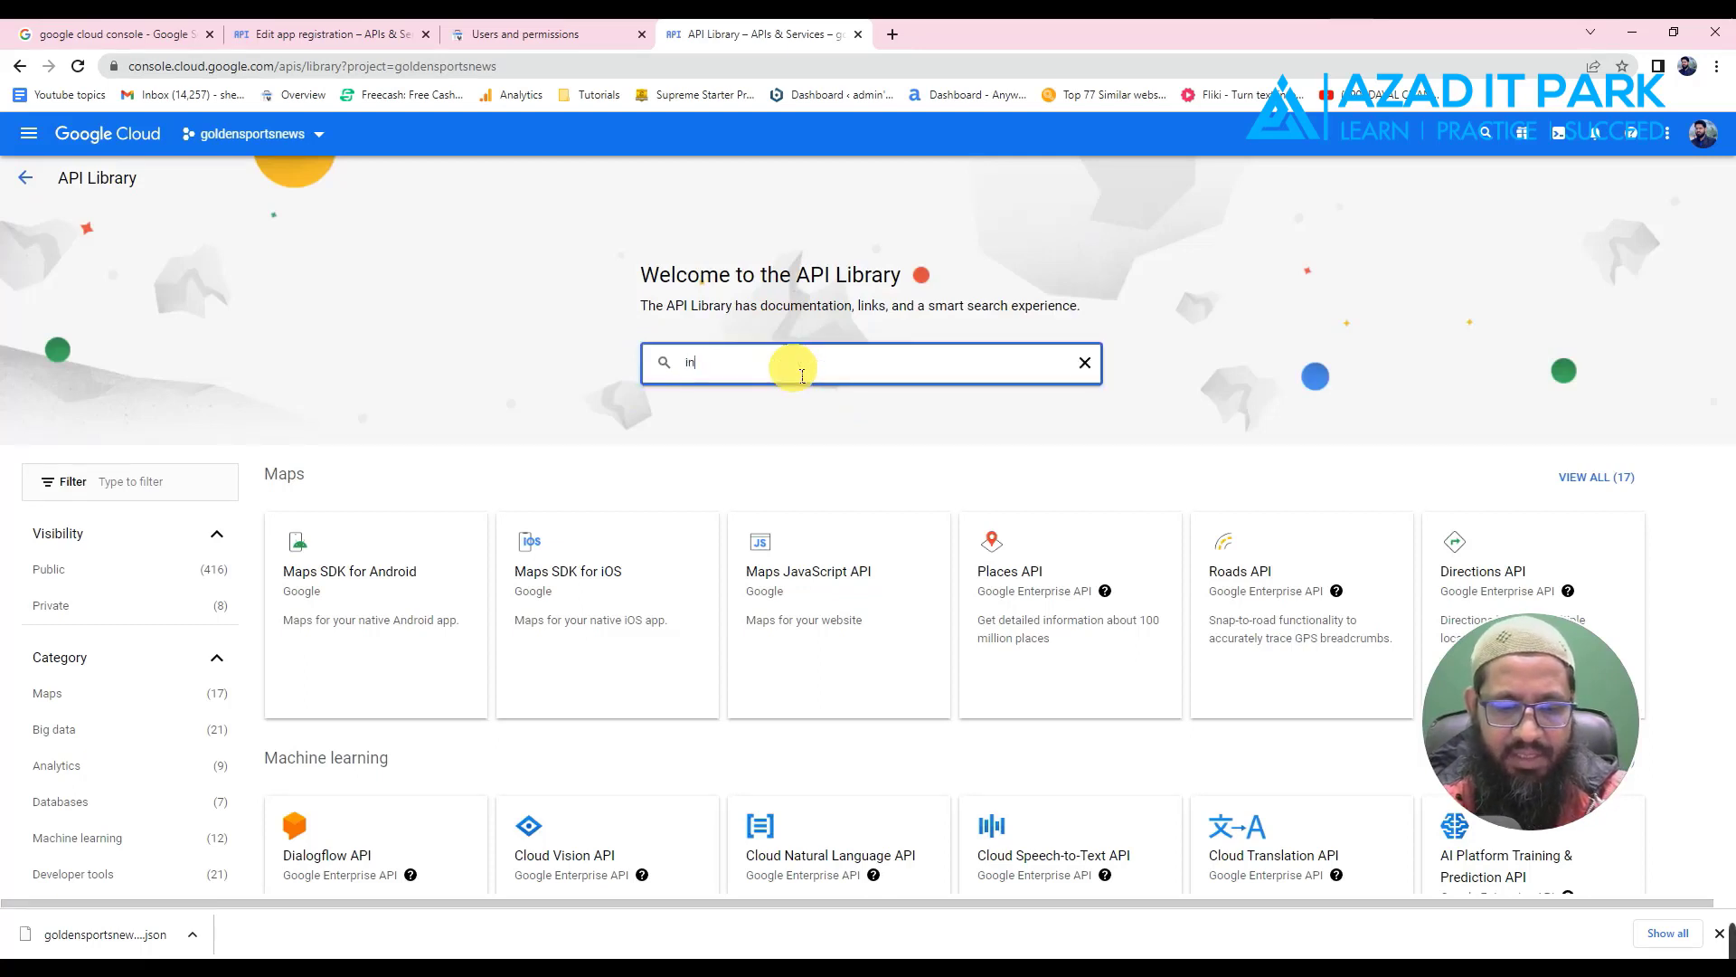
text(dexi)
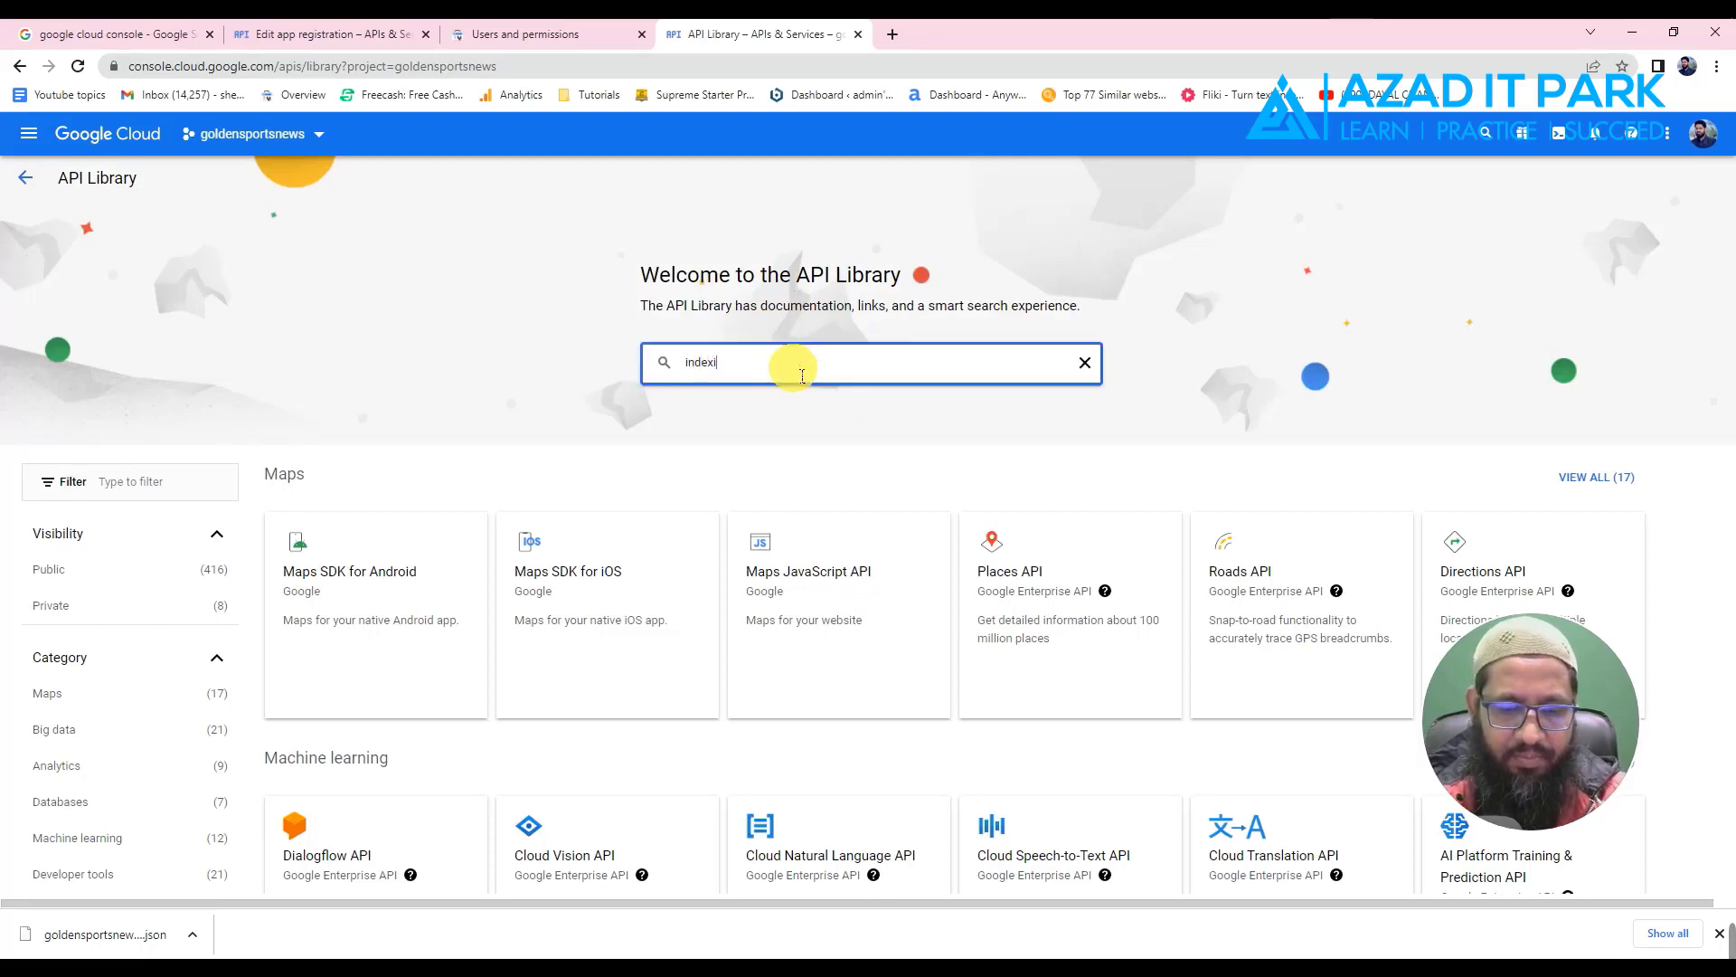
text(ng)
key(Return)
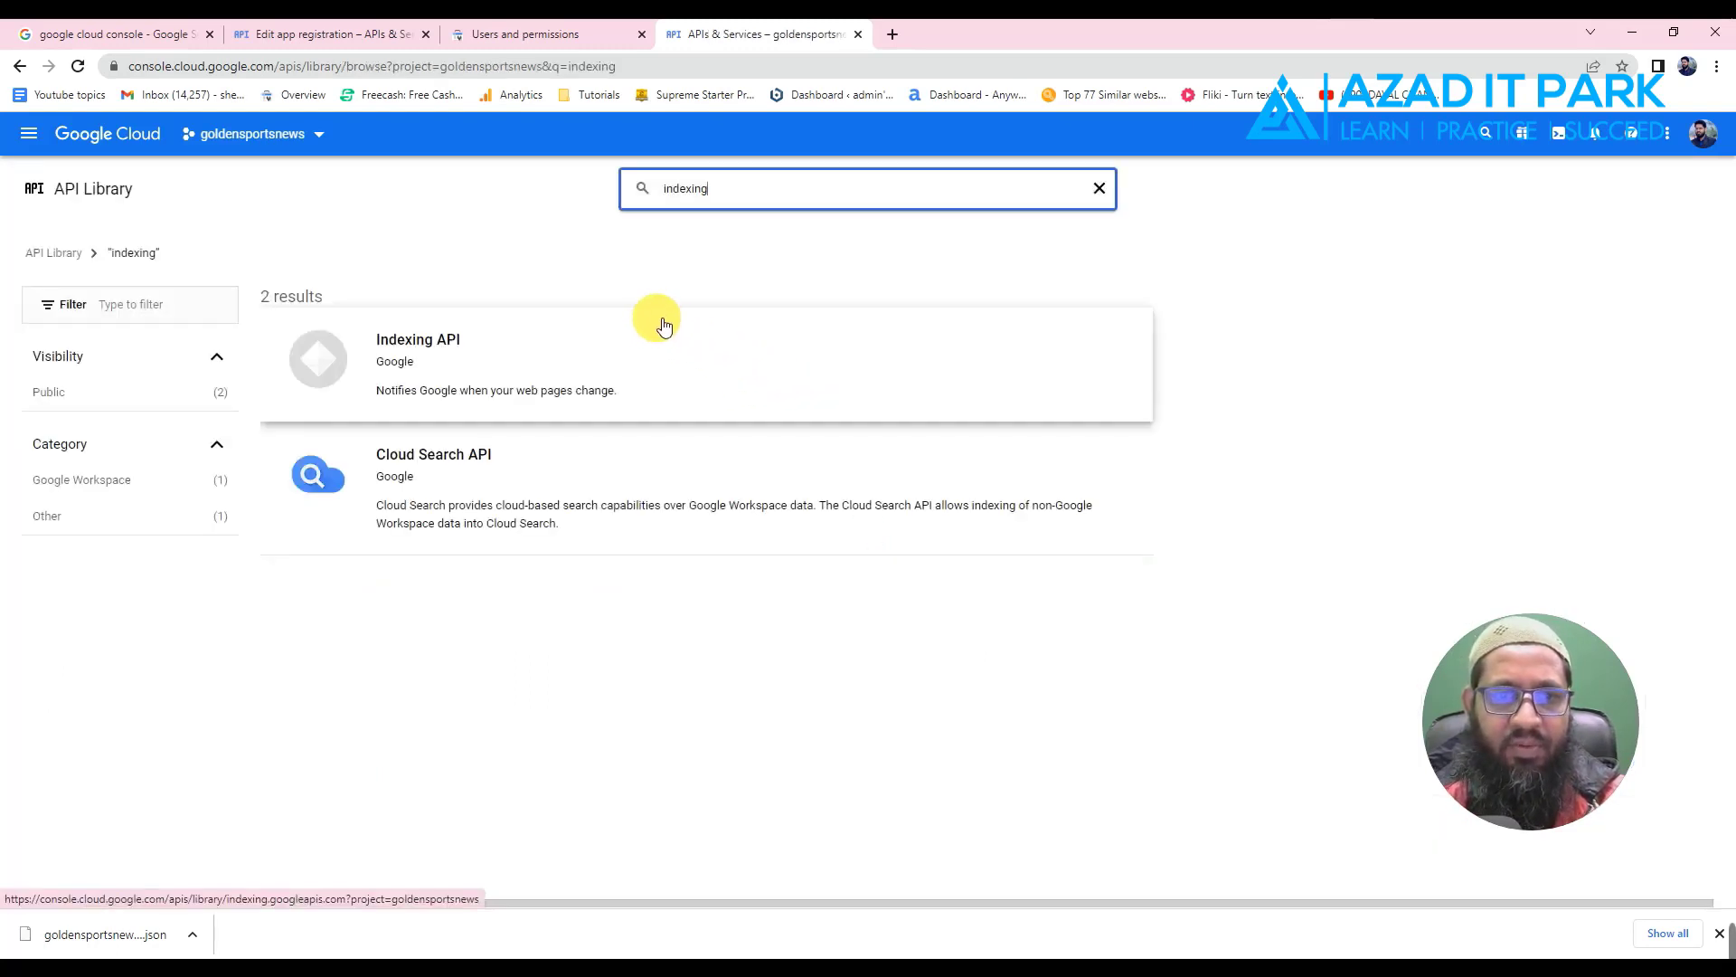
- Open the Indexing API result and enable it for the goldensportsnews project
click(488, 365)
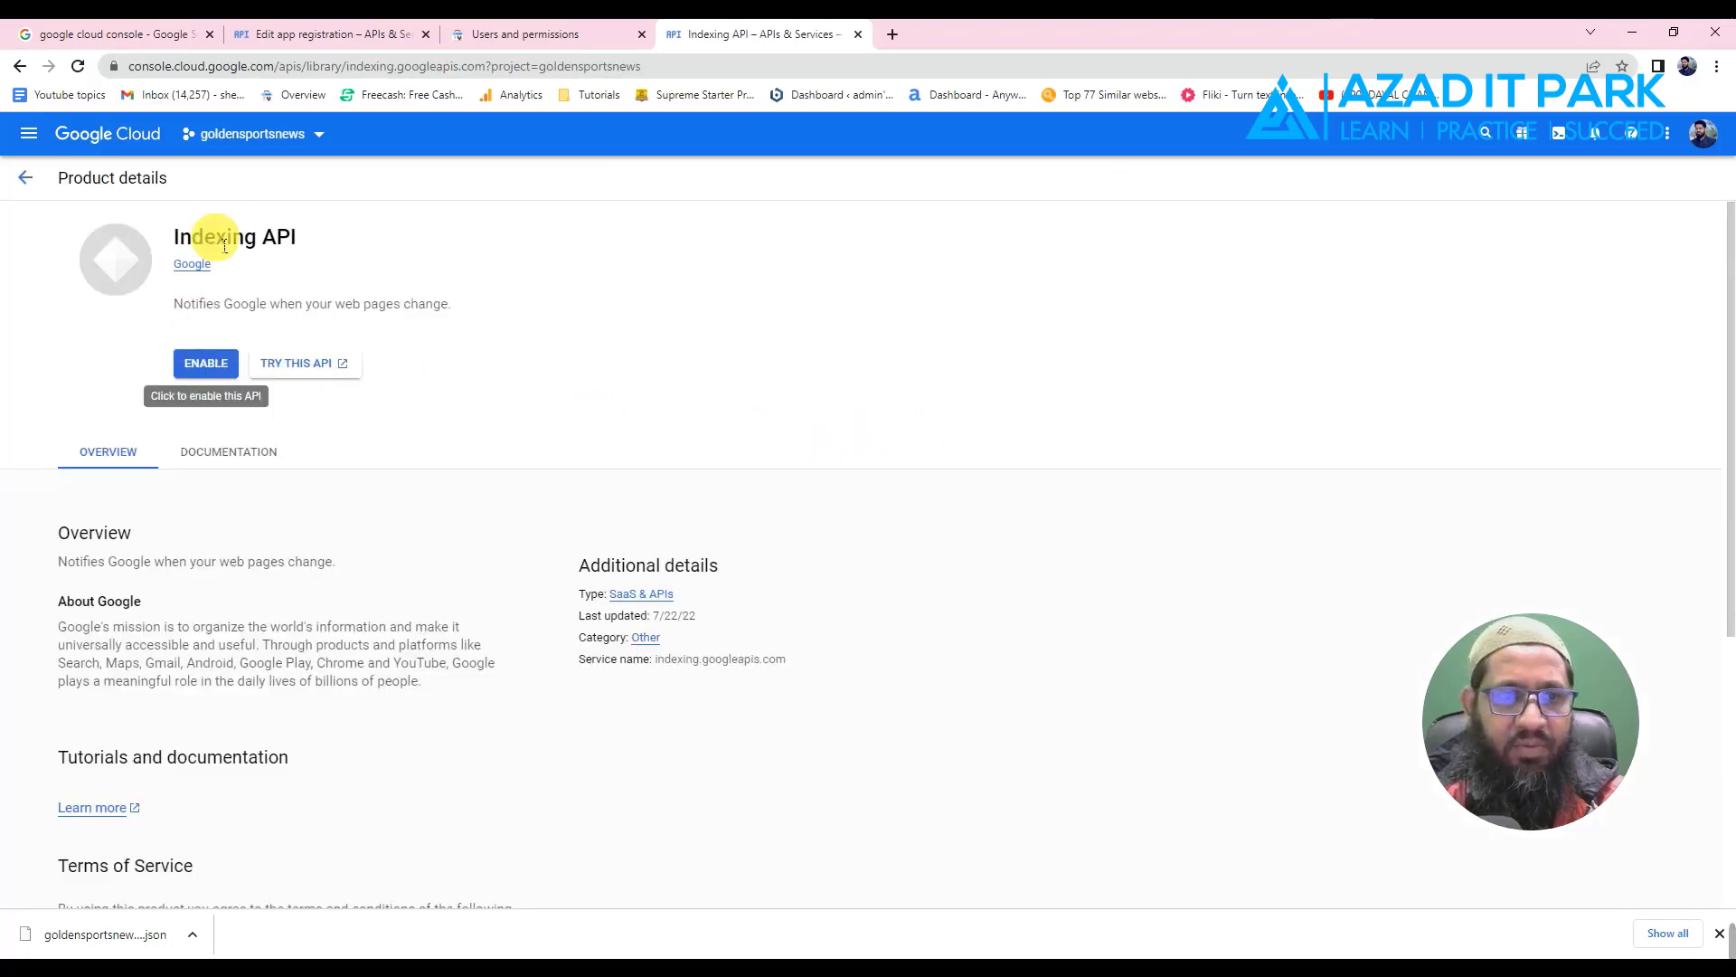
click(208, 366)
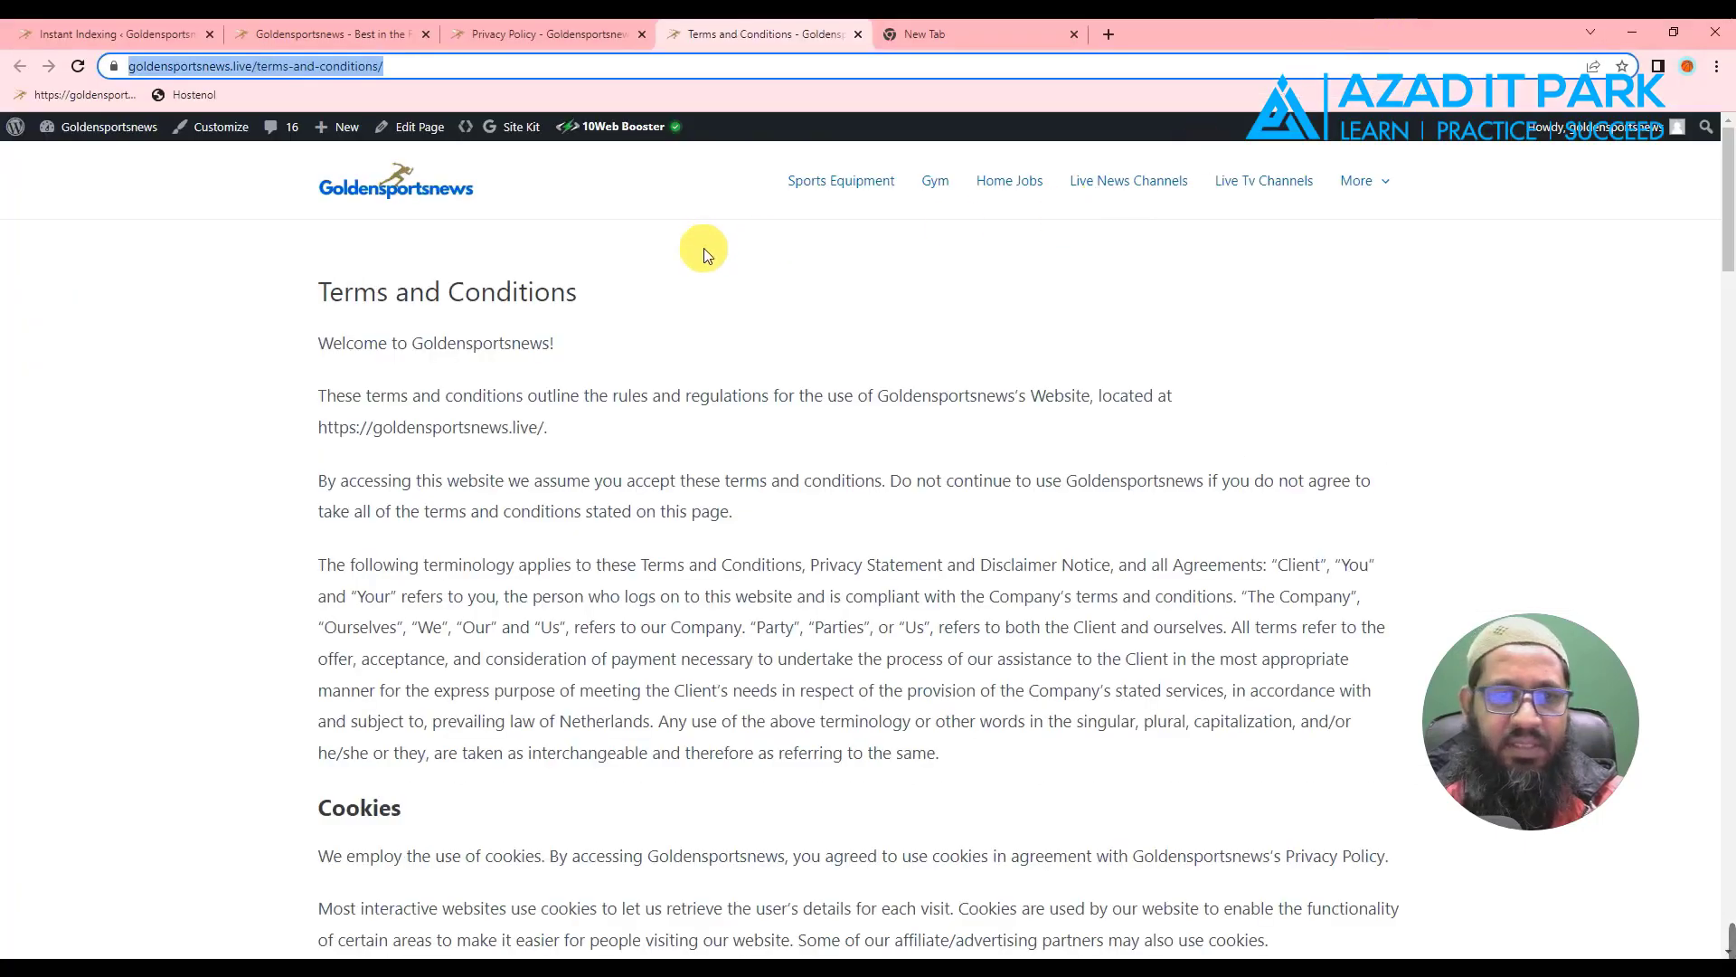
- Save the Instant Indexing Google API settings containing the JSON key
click(134, 33)
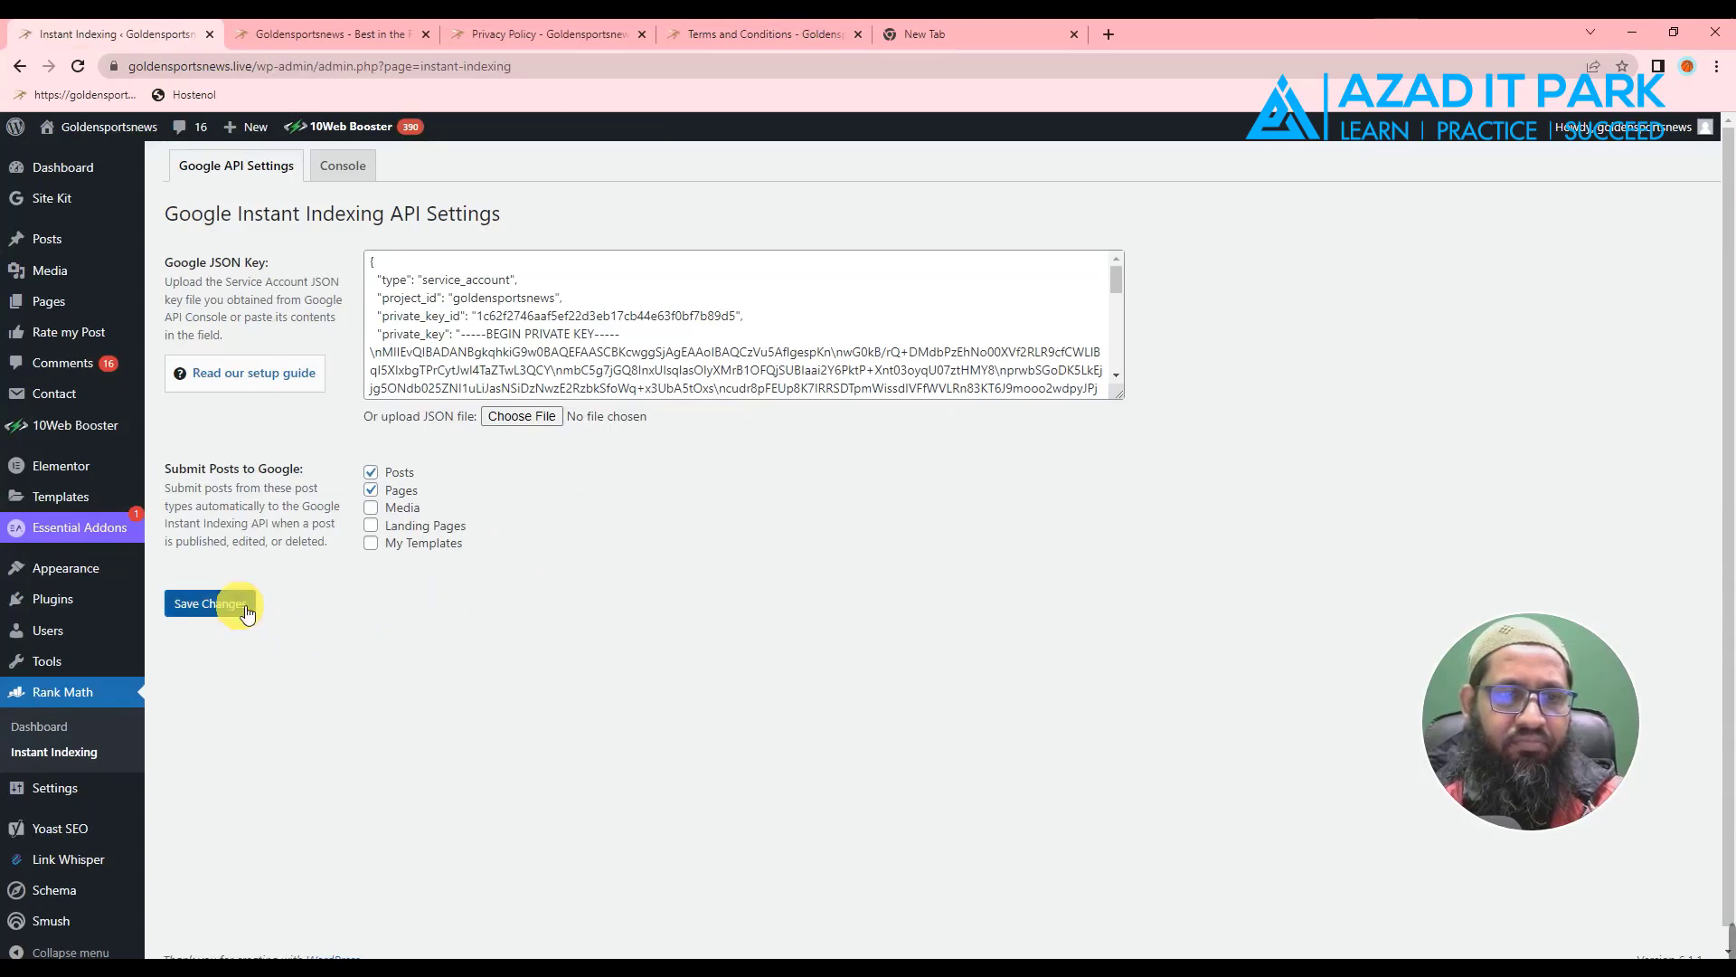
click(340, 172)
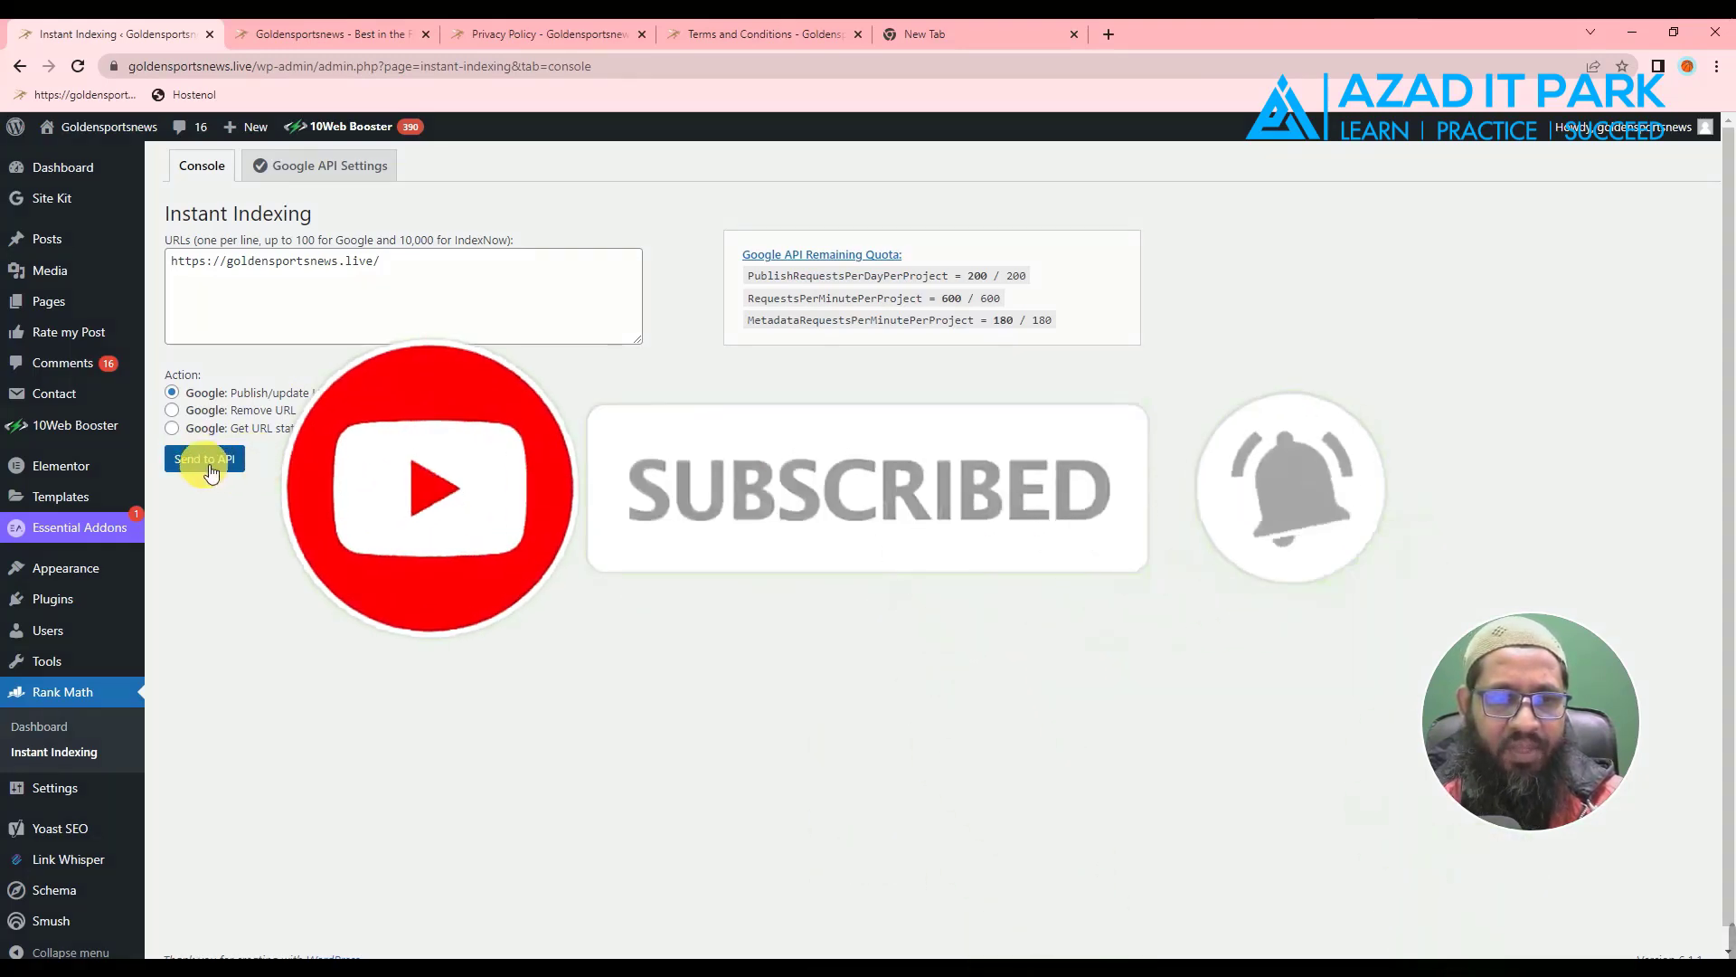
click(208, 459)
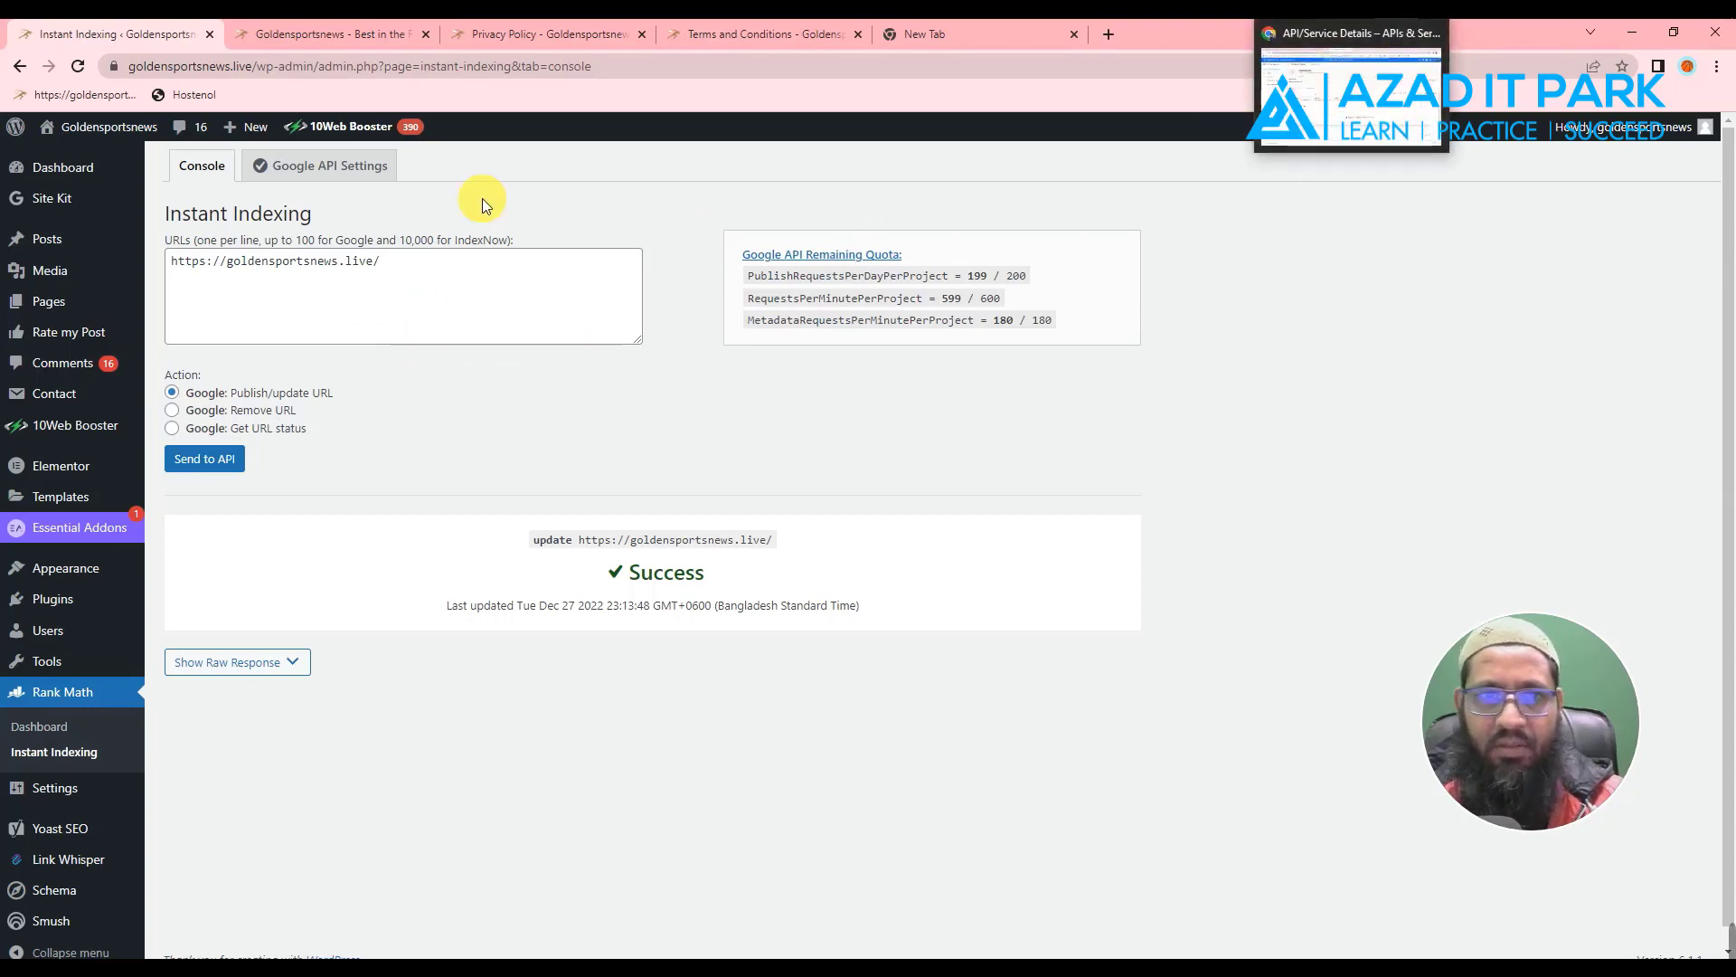
click(344, 33)
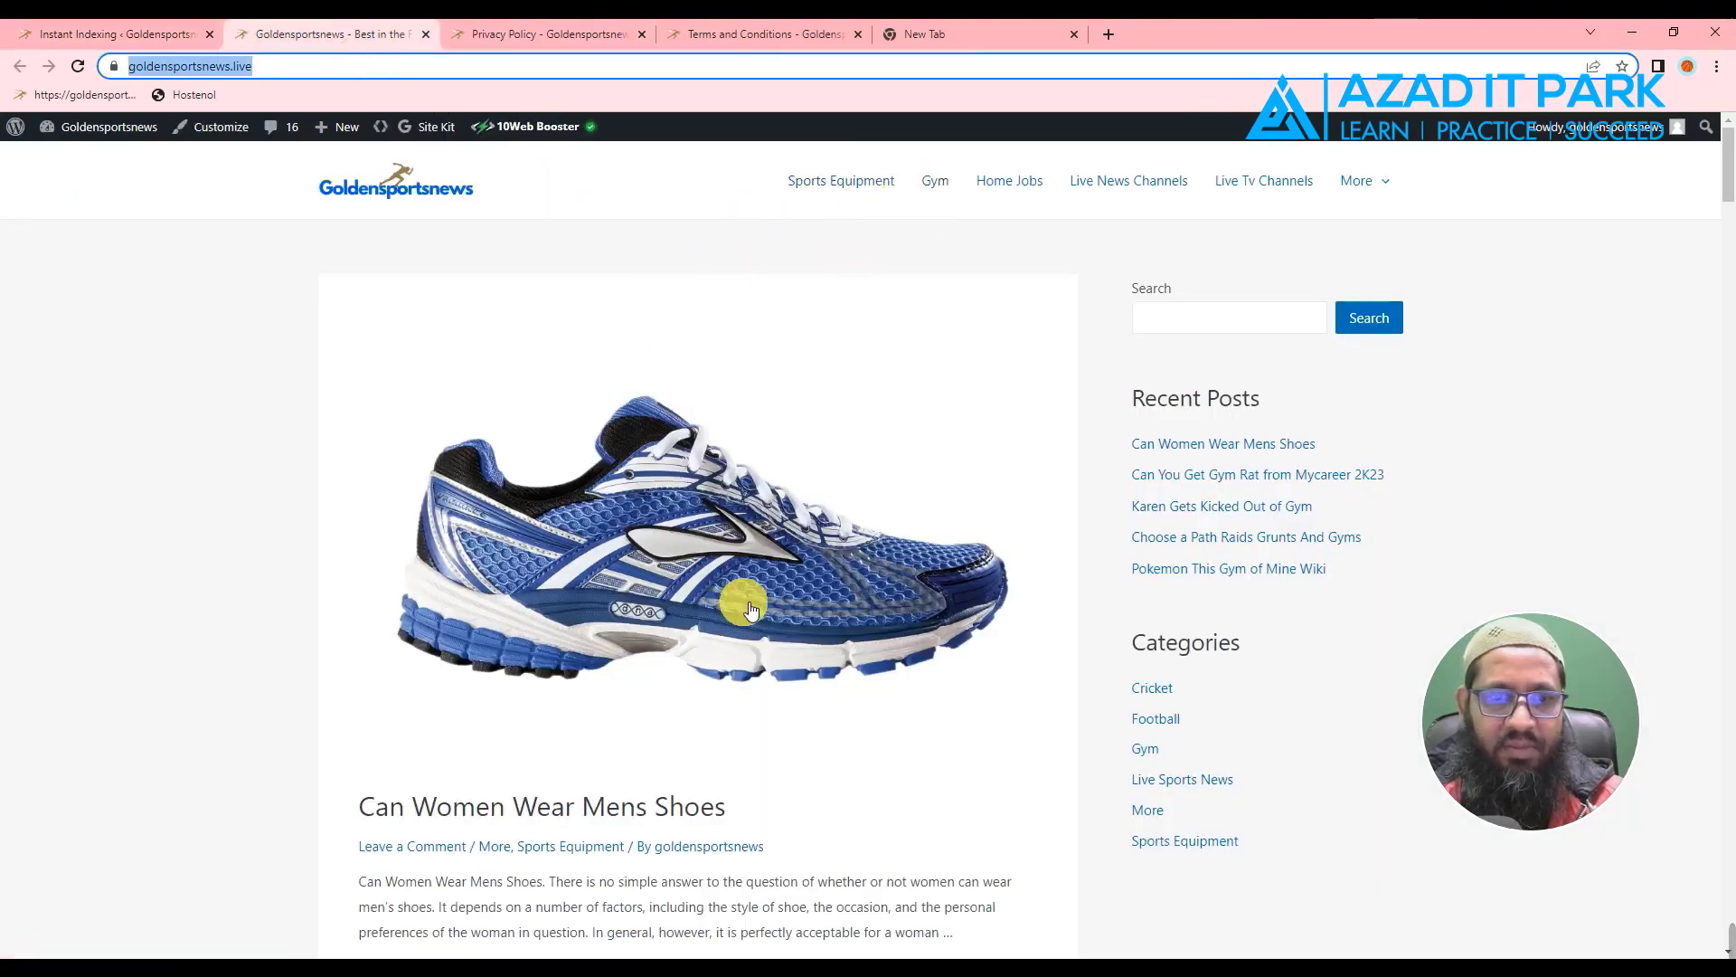
- Open the Can Women Wear Mens Shoes post and copy its URL
scroll(633, 615, down, 2)
click(532, 639)
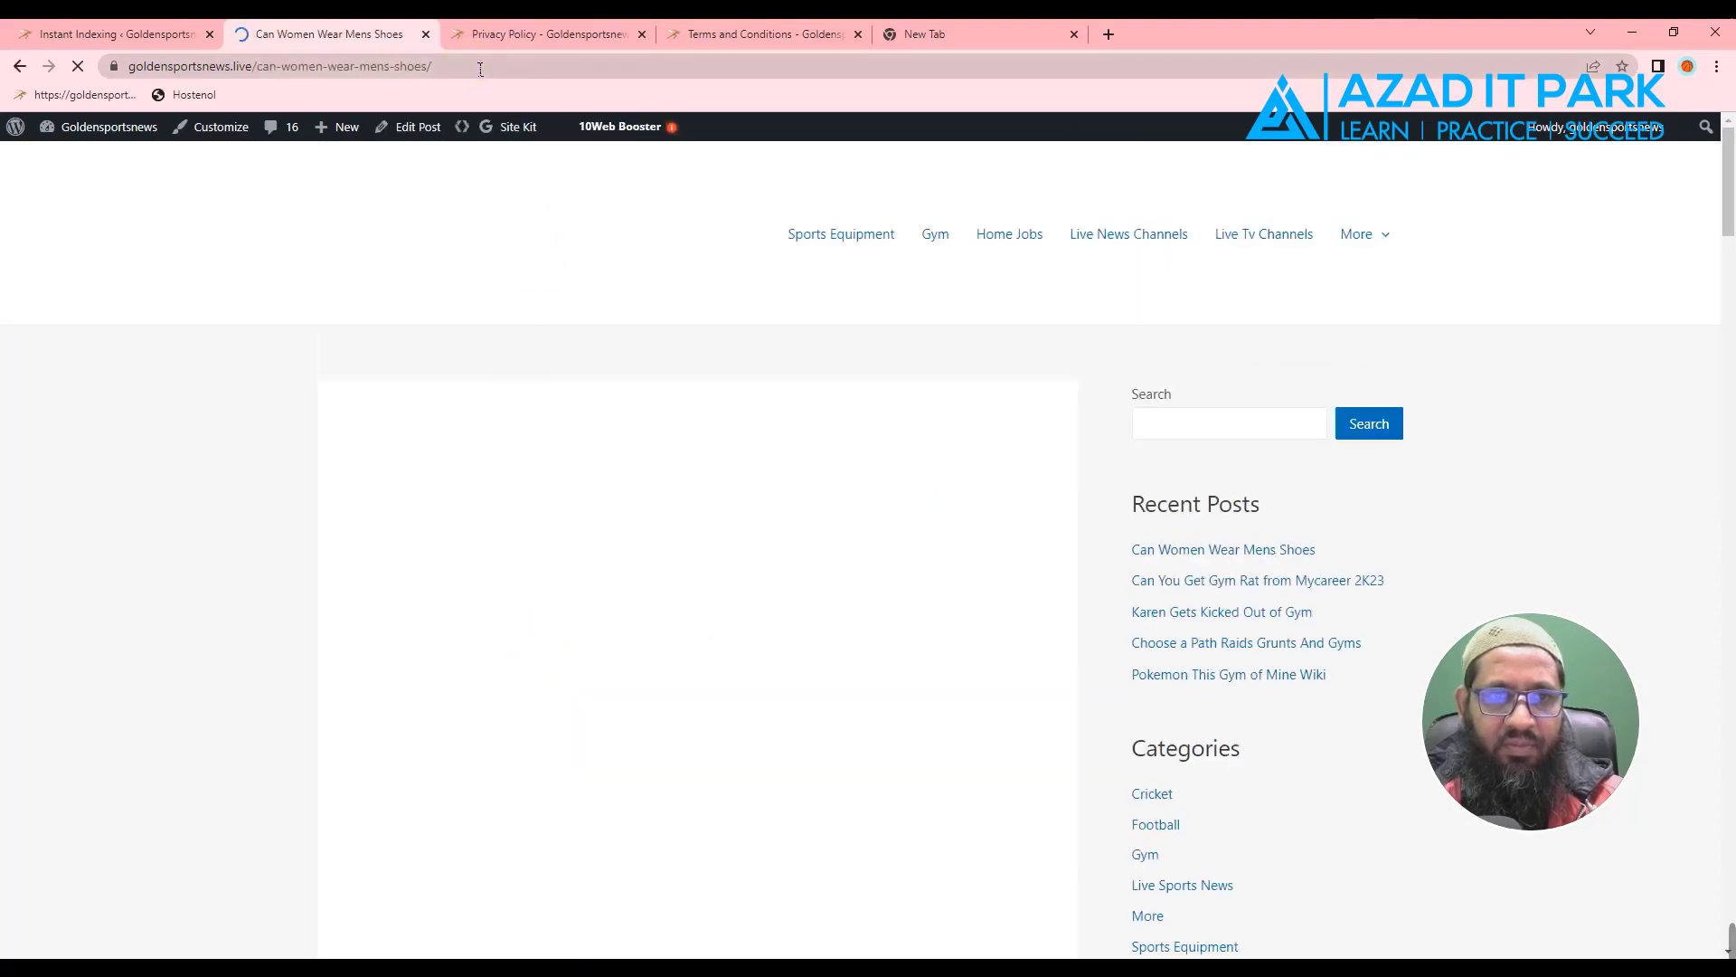
click(408, 69)
right_click(409, 68)
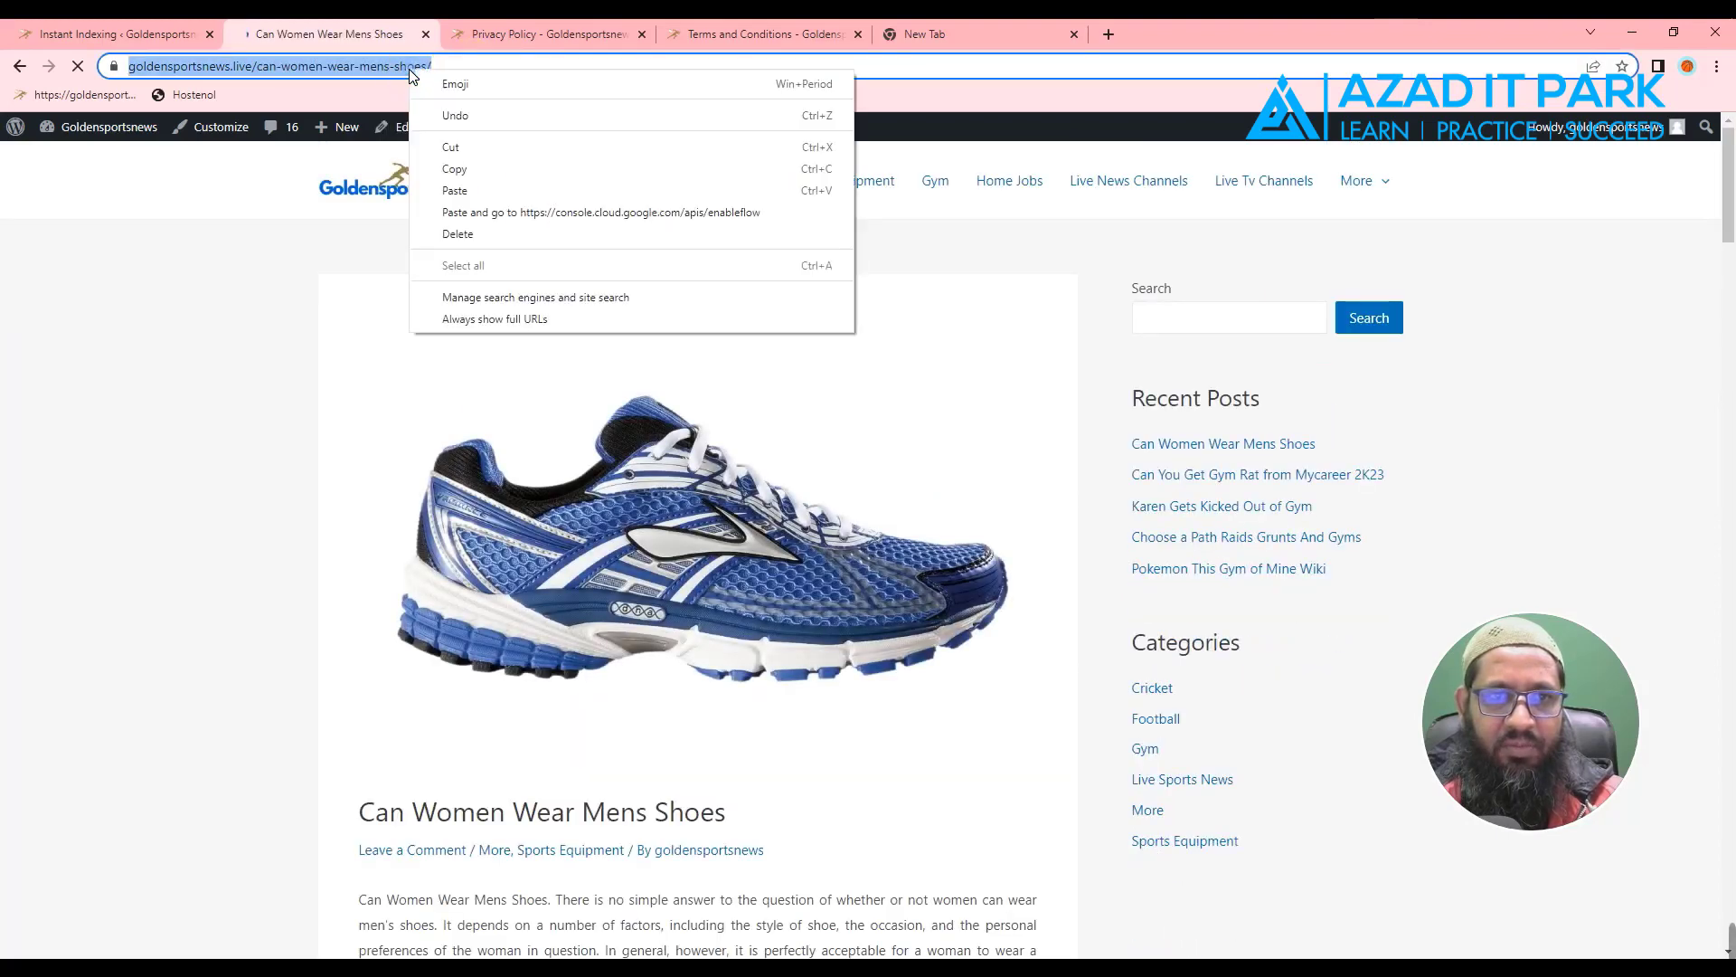
click(463, 170)
click(138, 38)
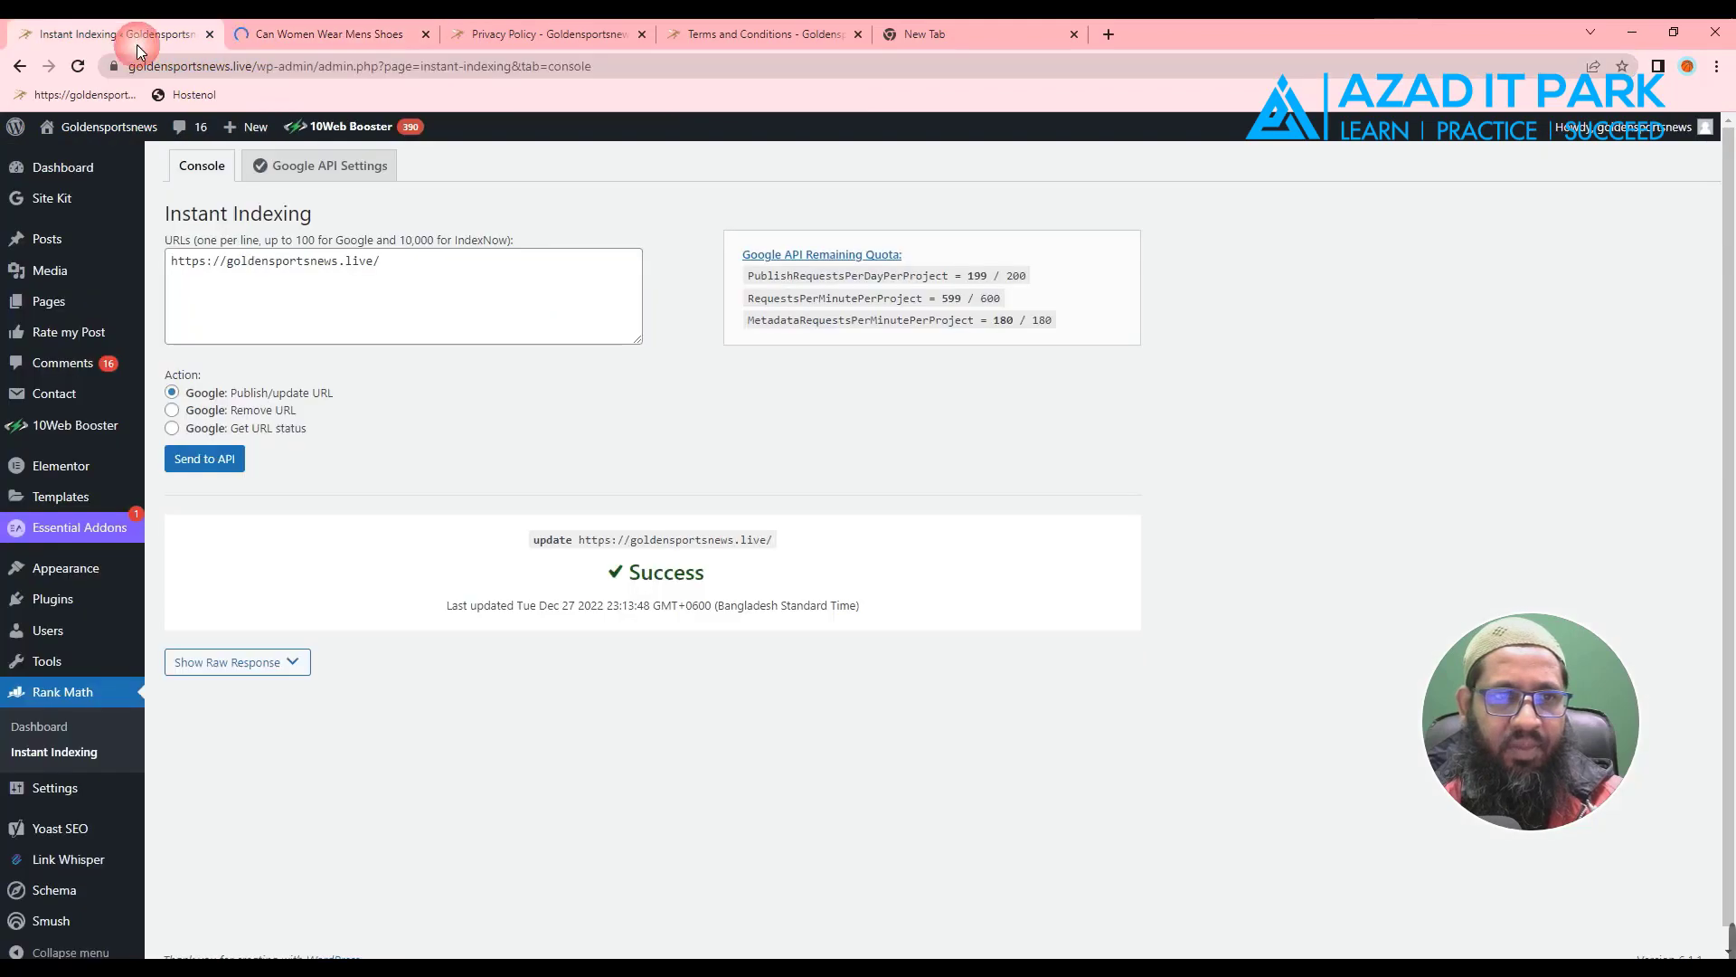
click(392, 264)
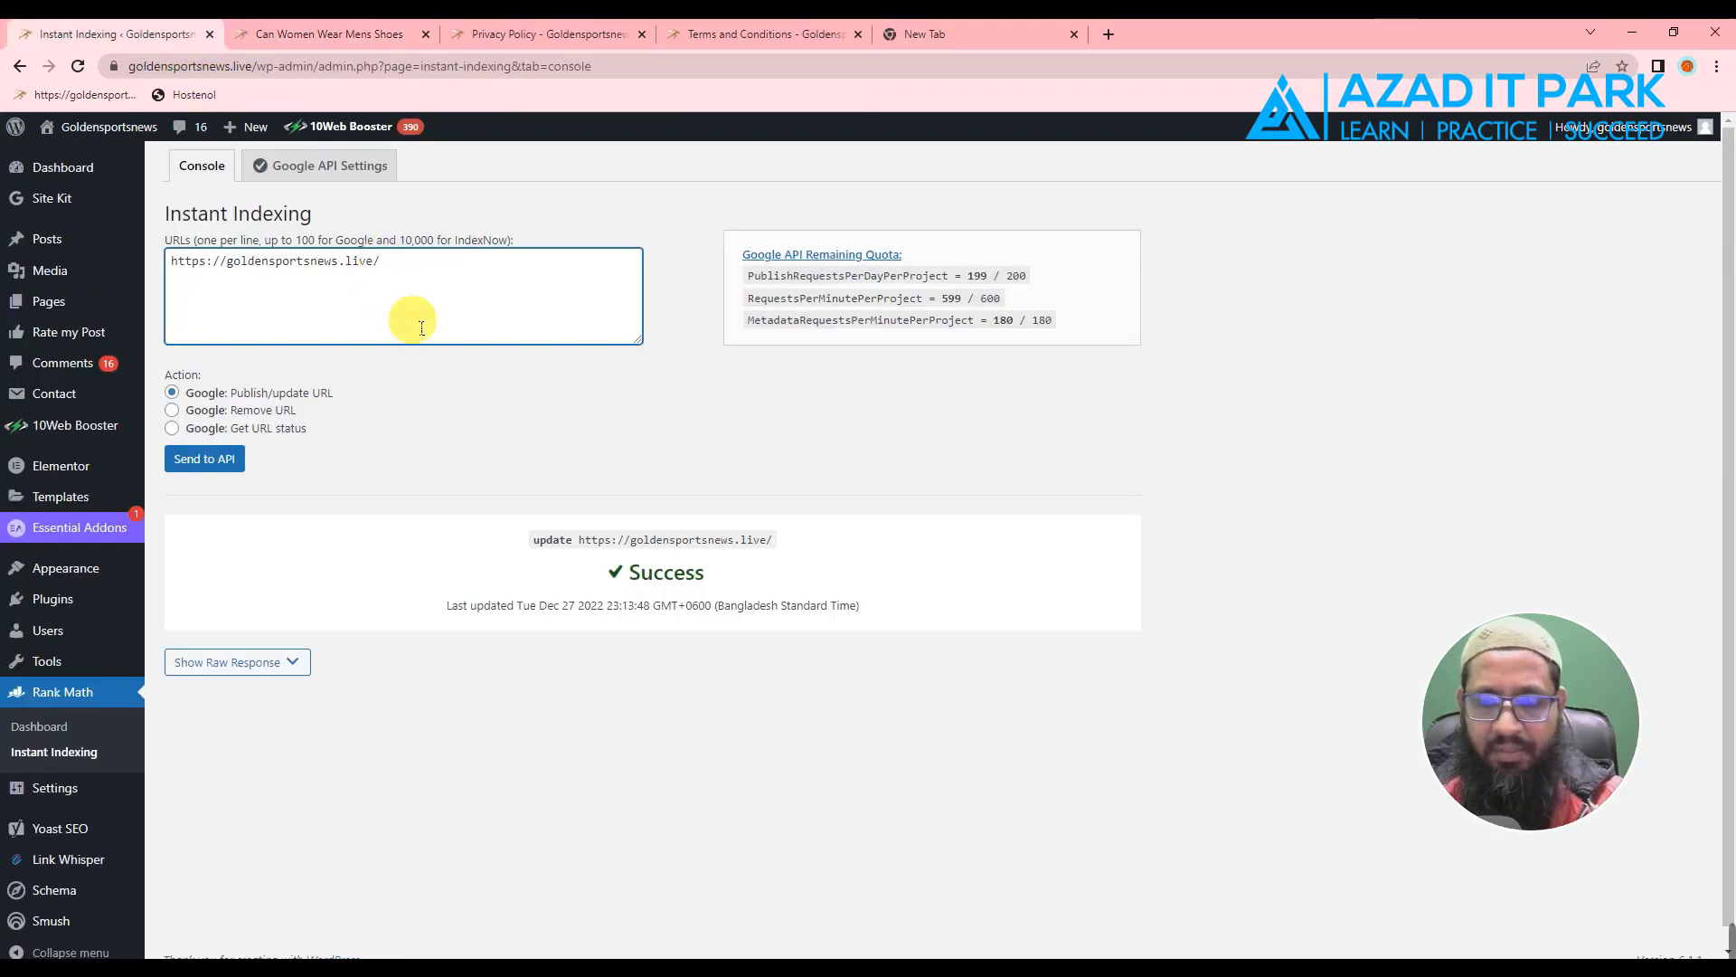
key(ctrl+v)
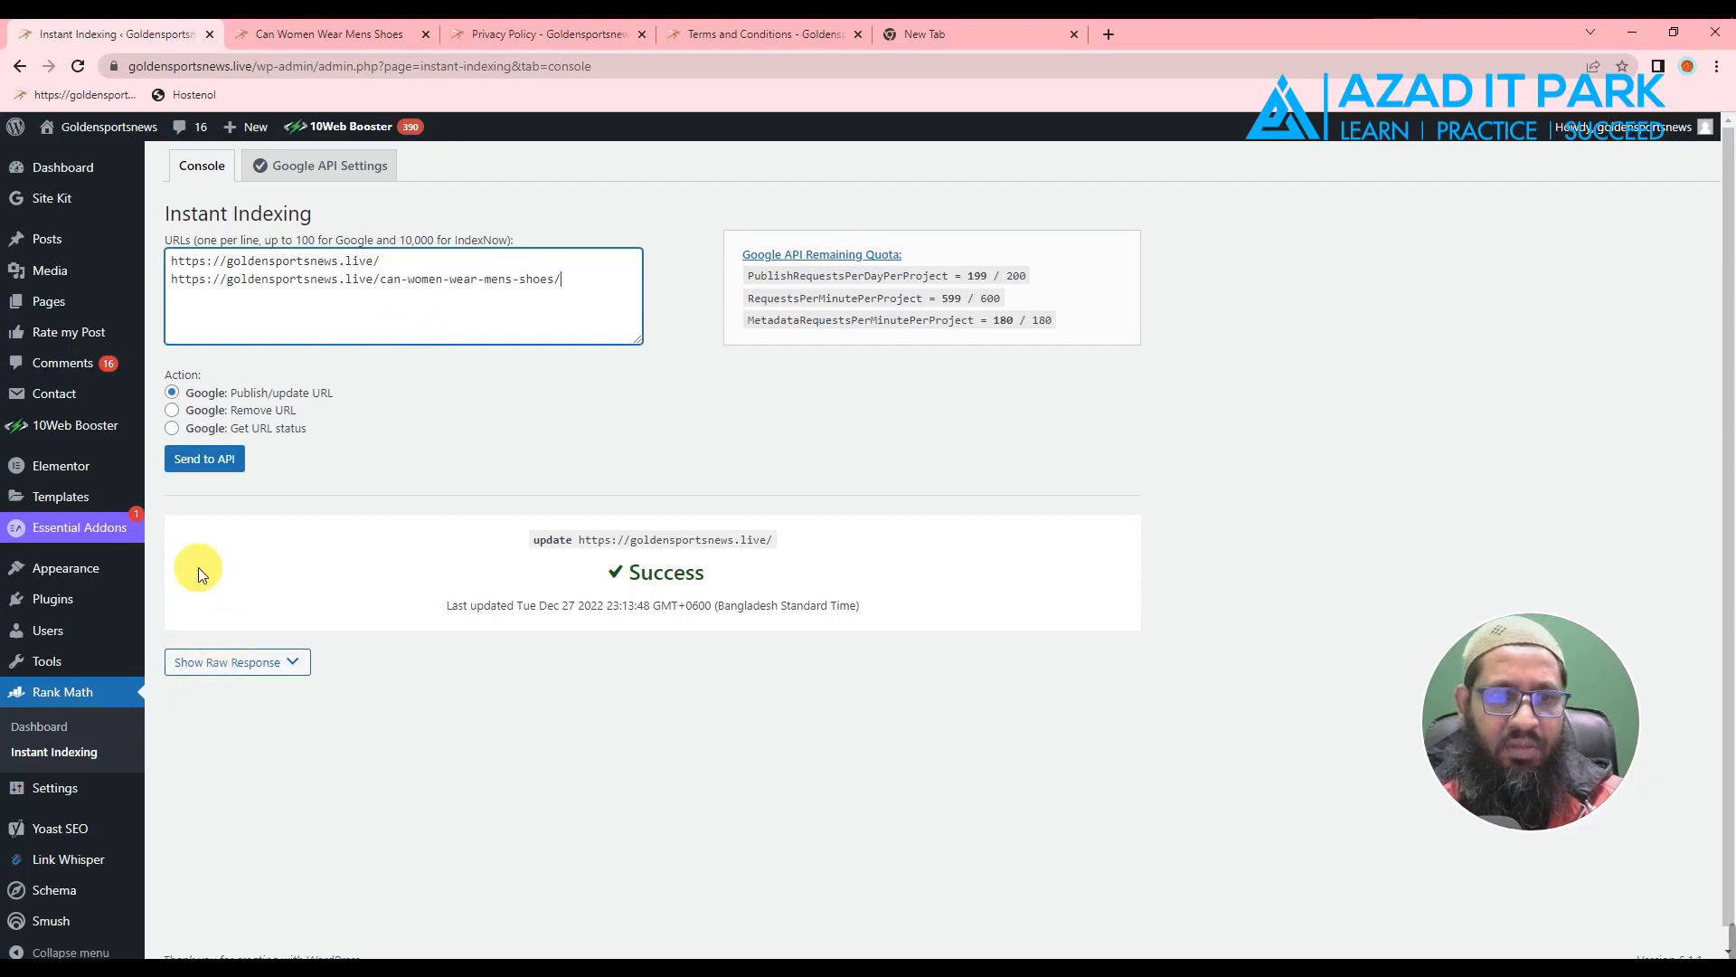
click(207, 462)
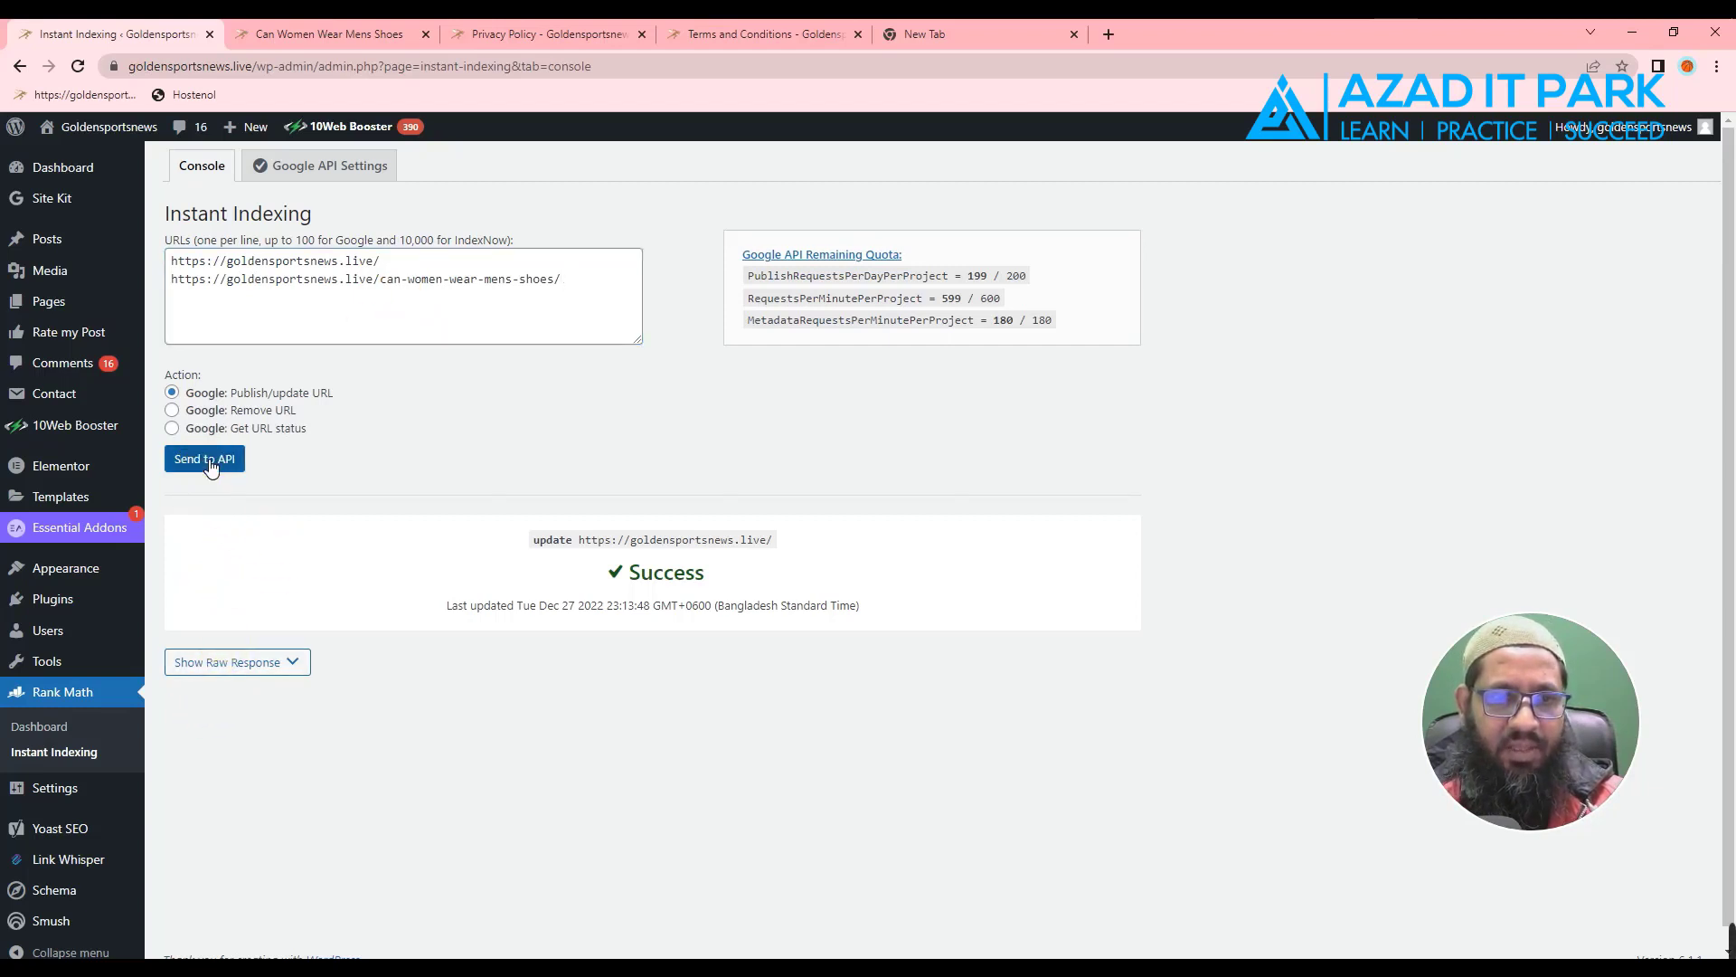